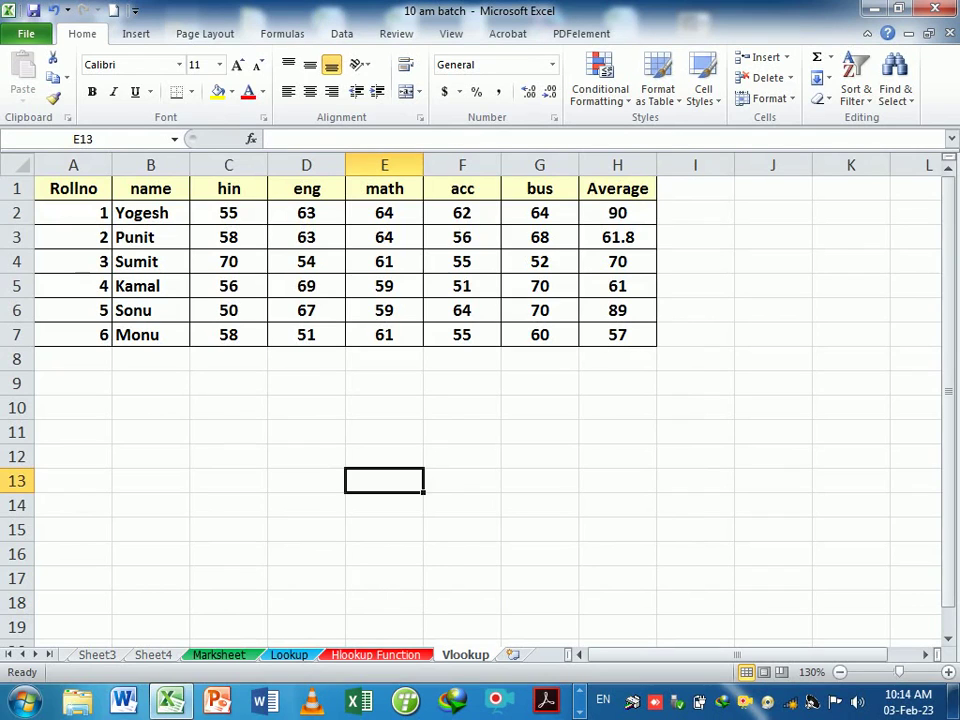
- Review roll number 4's record across row 5 of the marks table
click(88, 289)
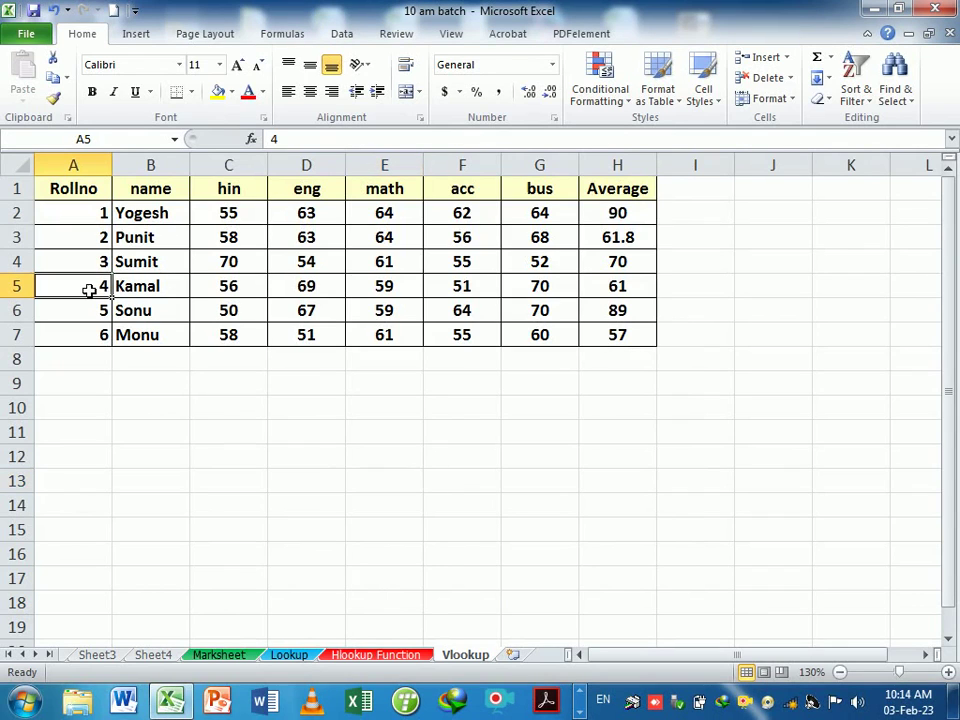
click(175, 286)
click(252, 287)
click(318, 289)
click(392, 287)
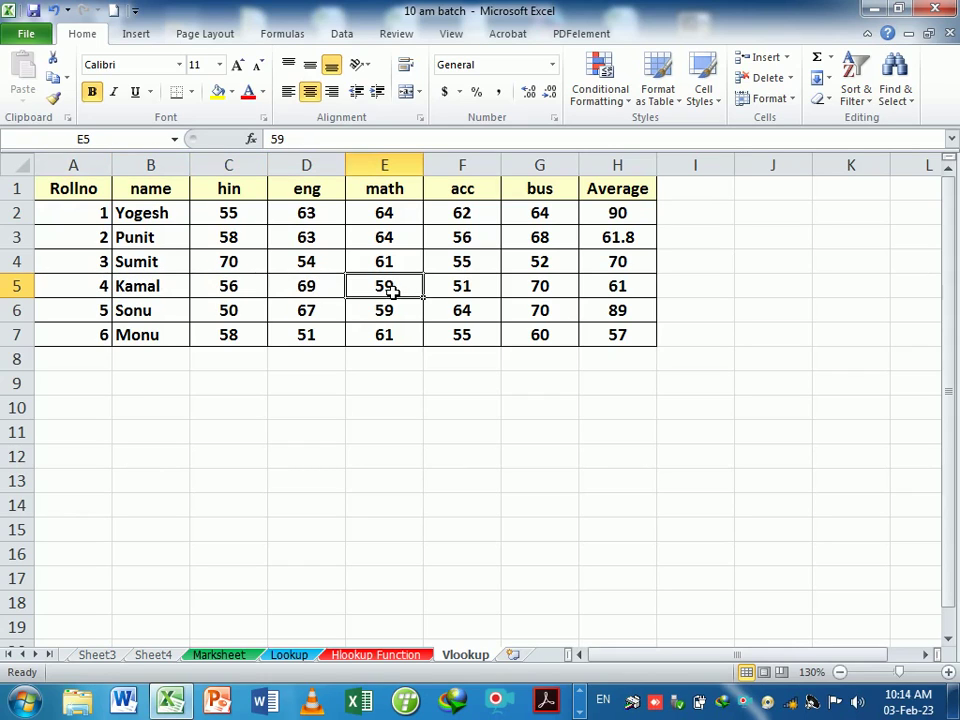
click(452, 291)
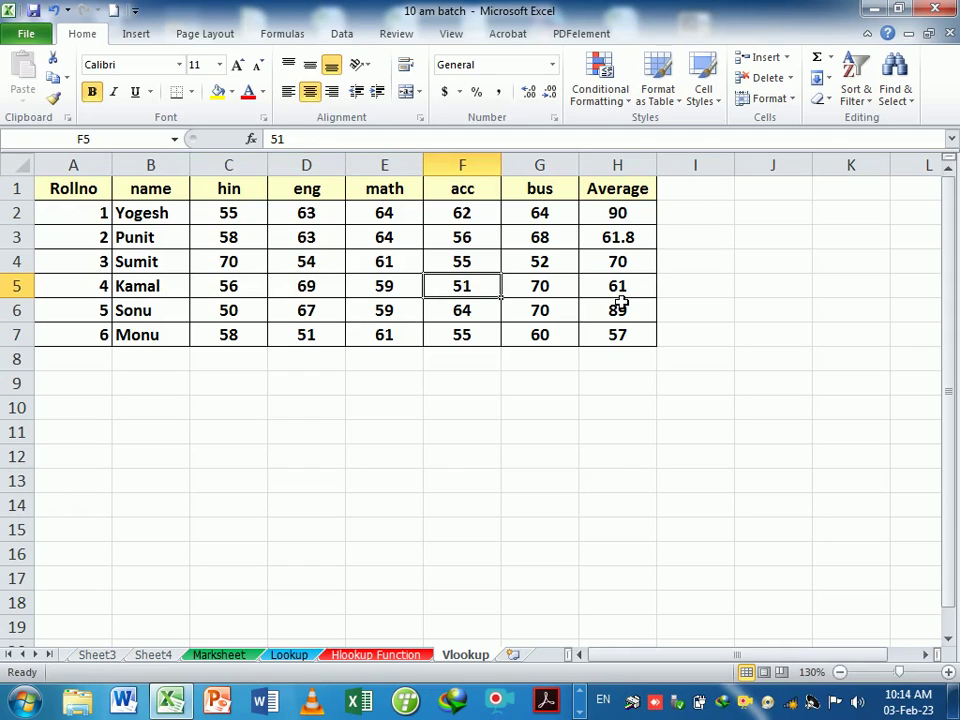
- Copy the Rollno heading and first roll number from A1:A2 into A10:A11
drag(75, 187, 80, 222)
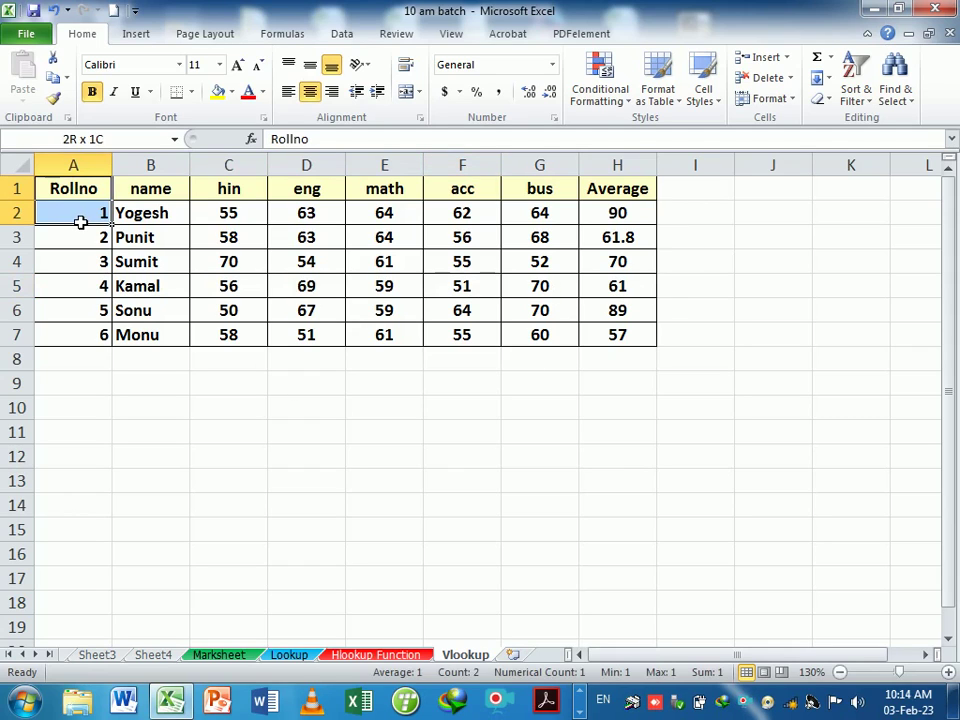
key(ctrl+c)
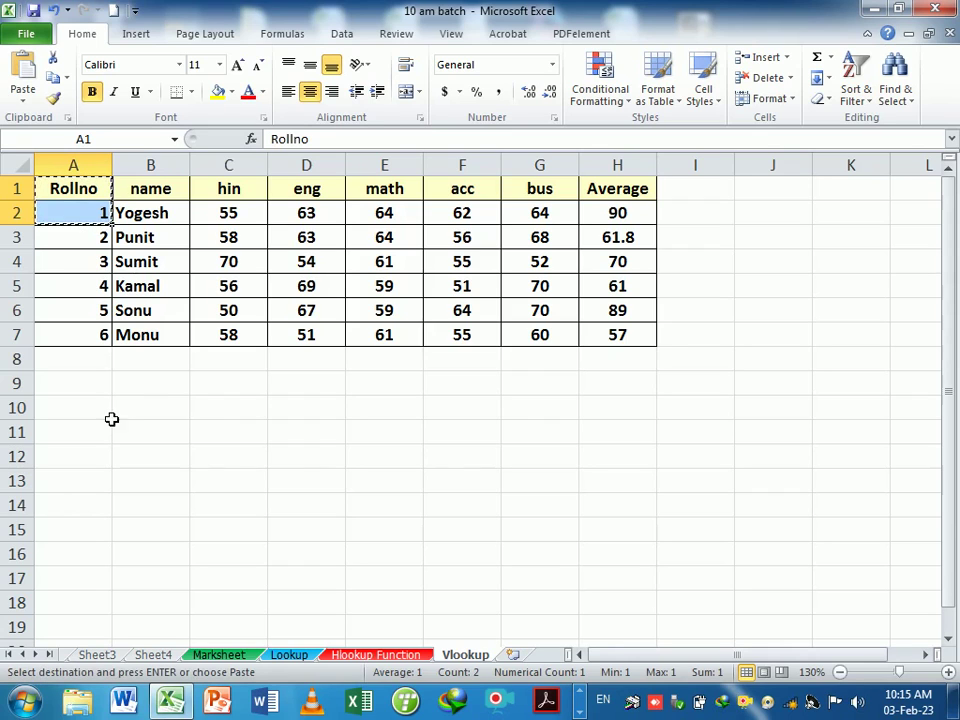
click(108, 408)
key(Return)
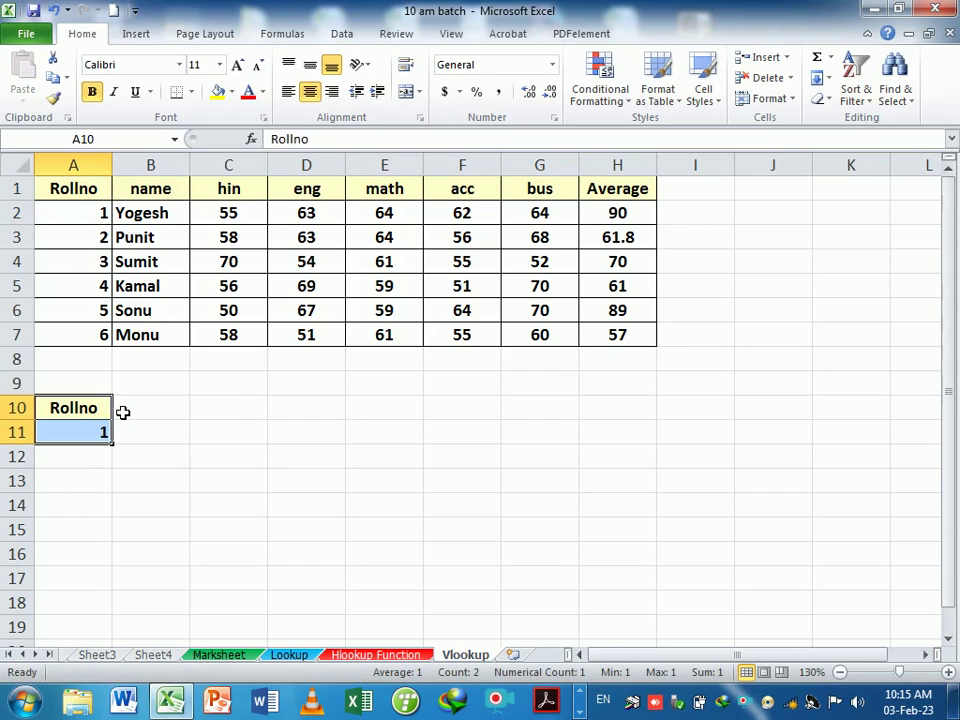
- Copy the Average heading from H1 into B10
click(137, 417)
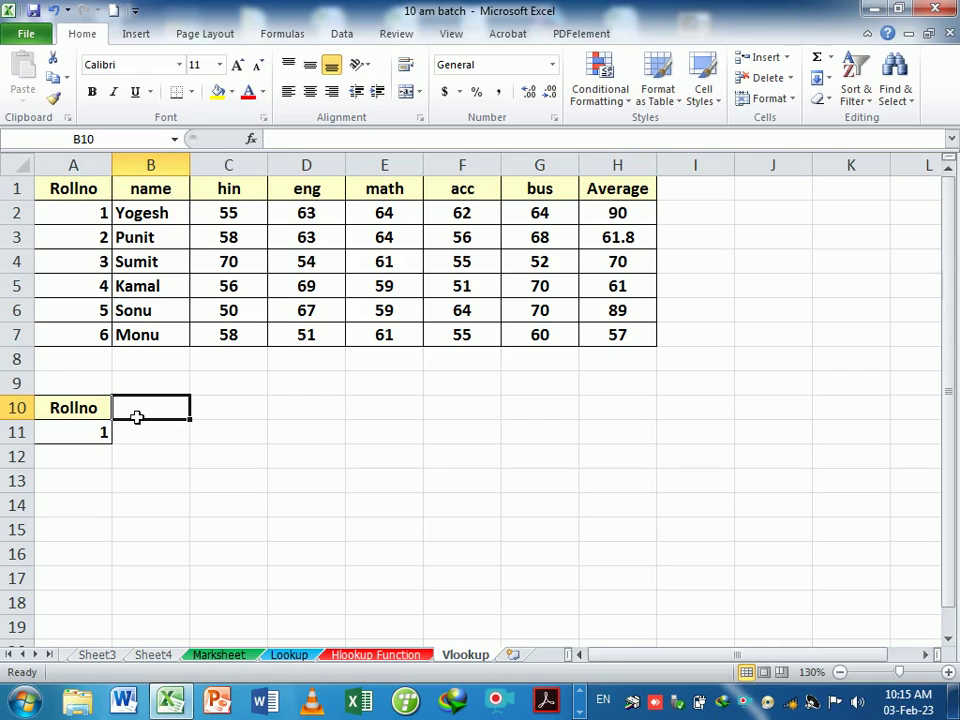
click(615, 192)
key(ctrl+c)
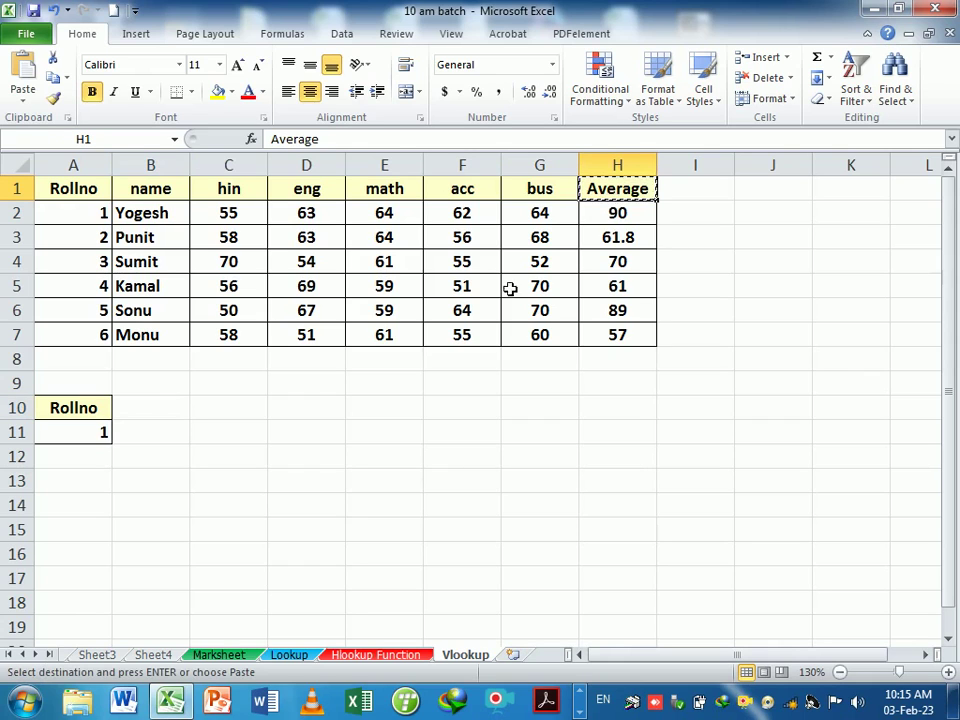
click(154, 410)
key(Return)
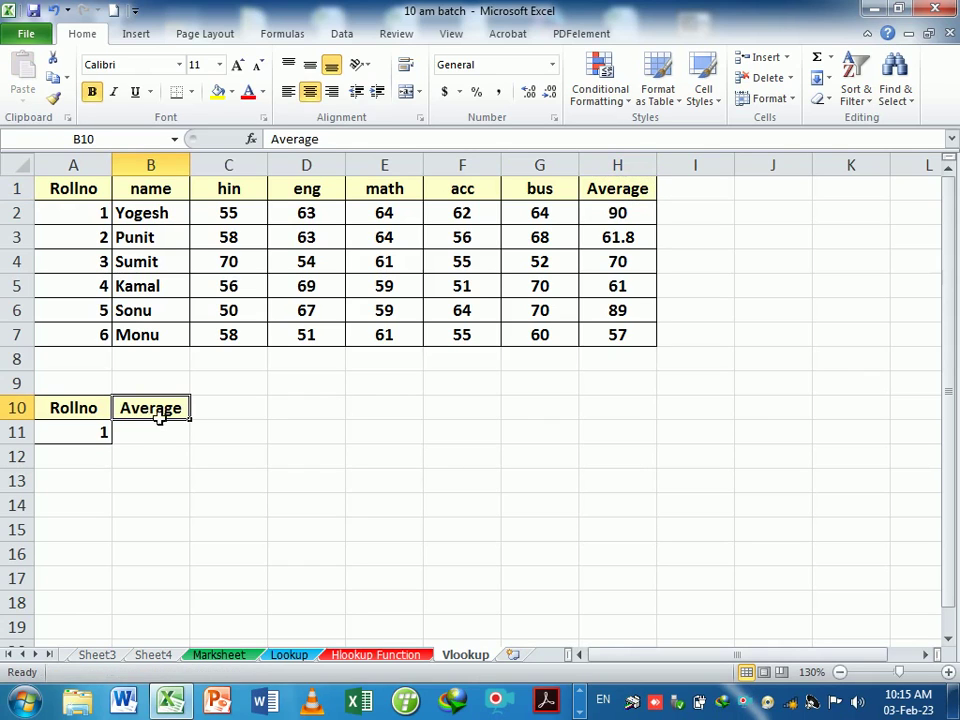
- Enter =VLOOKUP(A11,A1:H7,8,0) in B11 so it returns roll number 1's average, 90
key(Down)
text(=v)
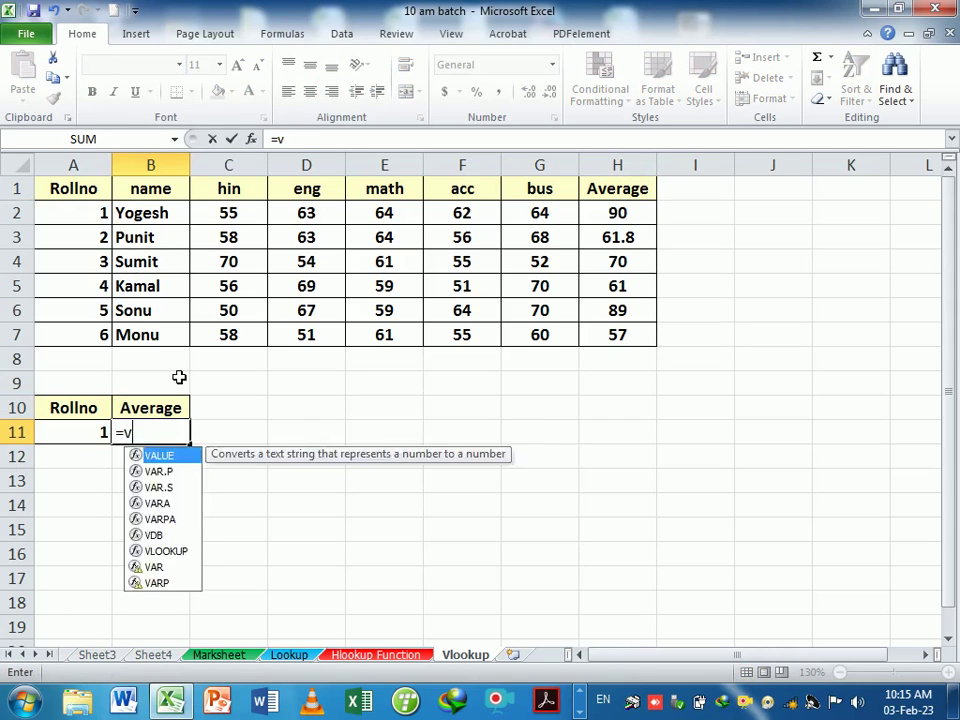
text(ol)
key(BackSpace)
key(BackSpace)
text(ll)
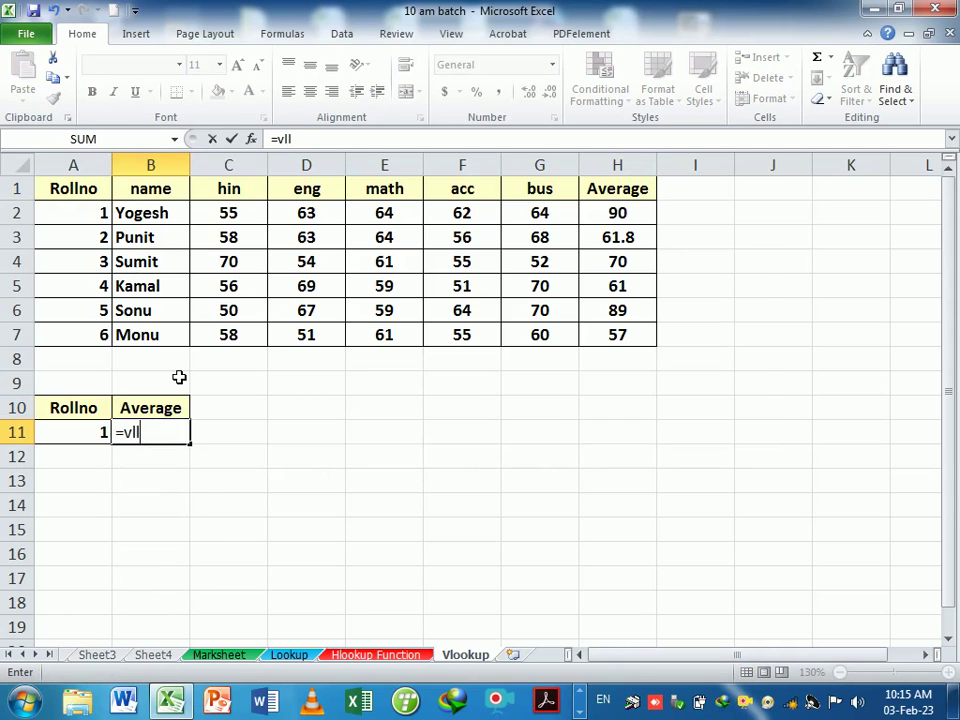
key(BackSpace)
text(o)
key(Tab)
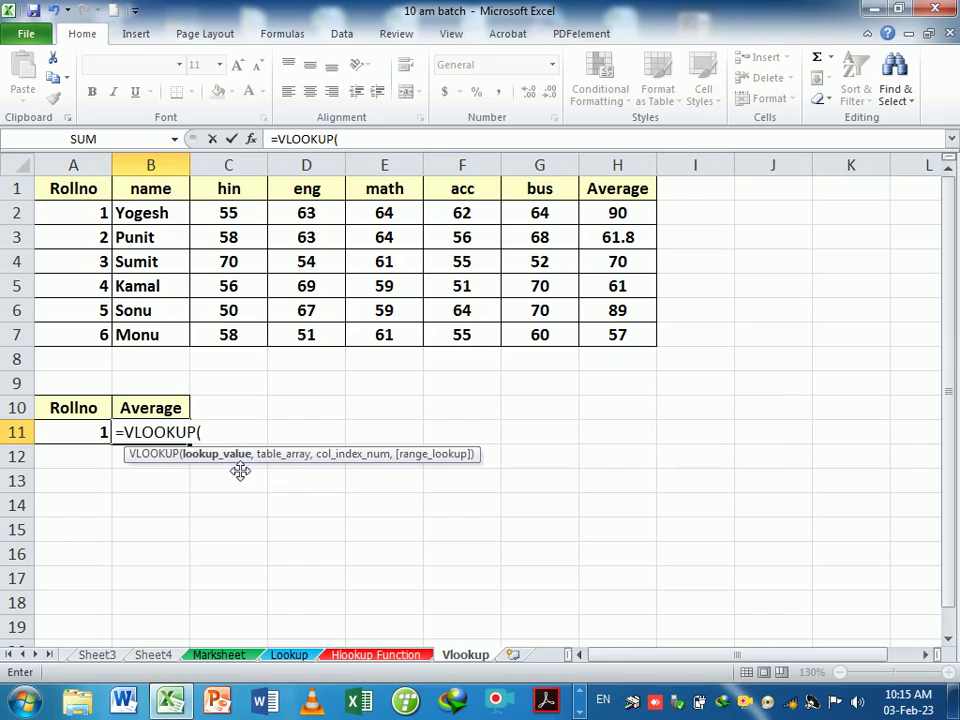
click(88, 438)
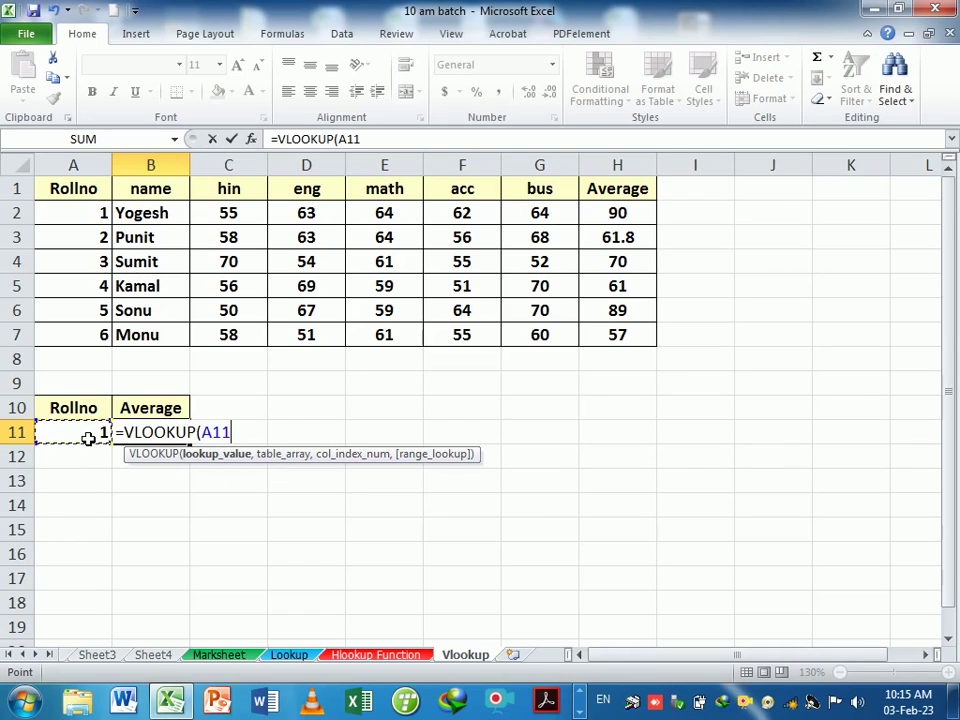
text(,)
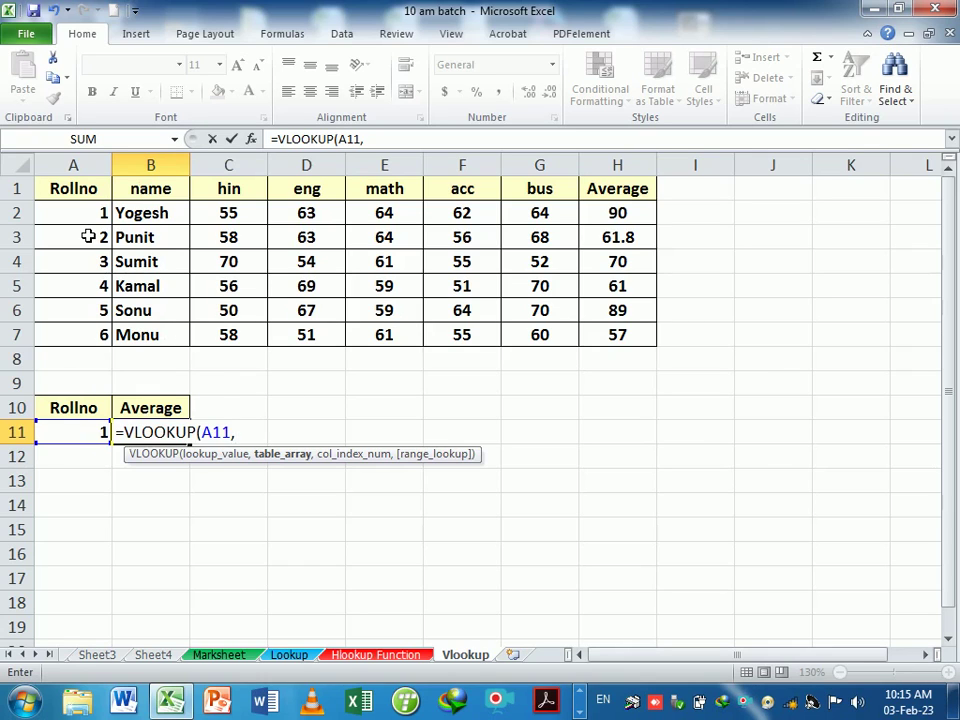
mouse_move(88, 190)
mouse_down()
mouse_move(232, 311)
mouse_move(621, 338)
mouse_up()
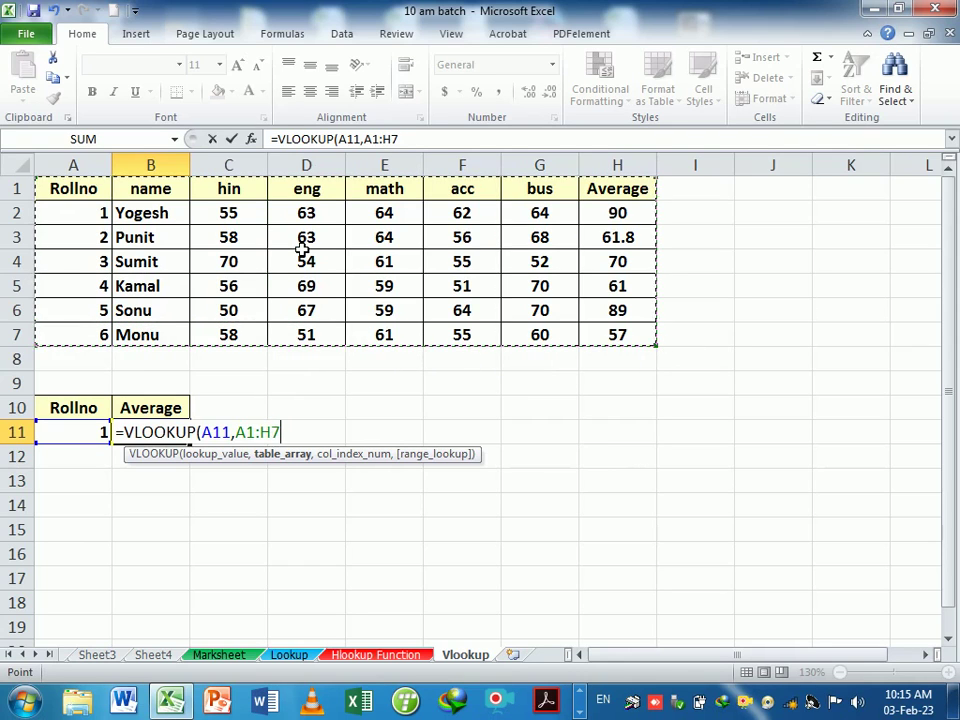
text(,)
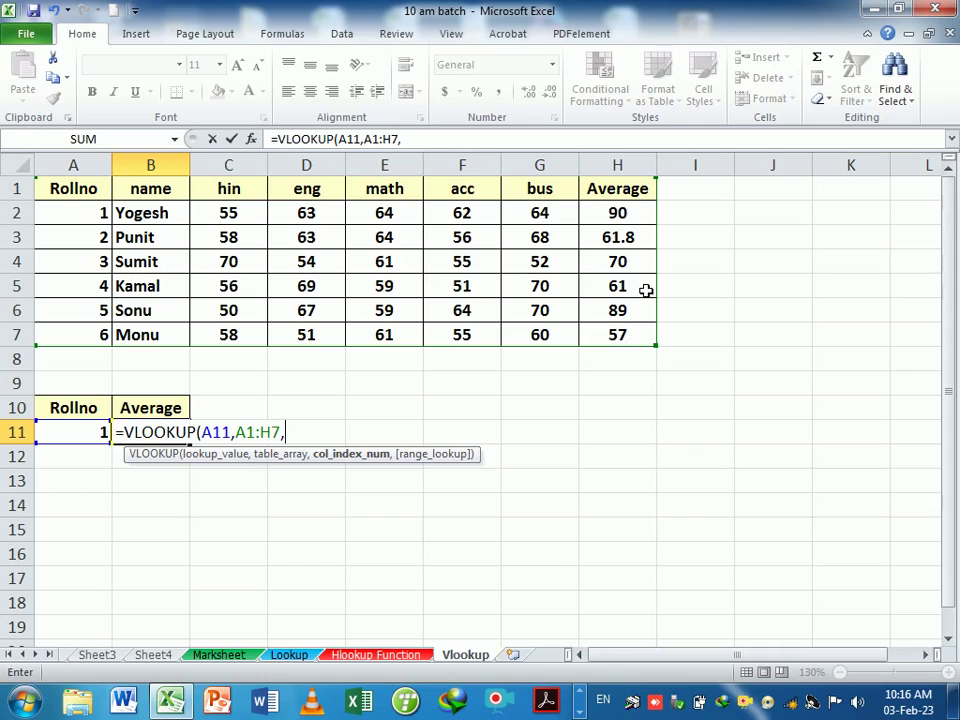
text(8)
text(,)
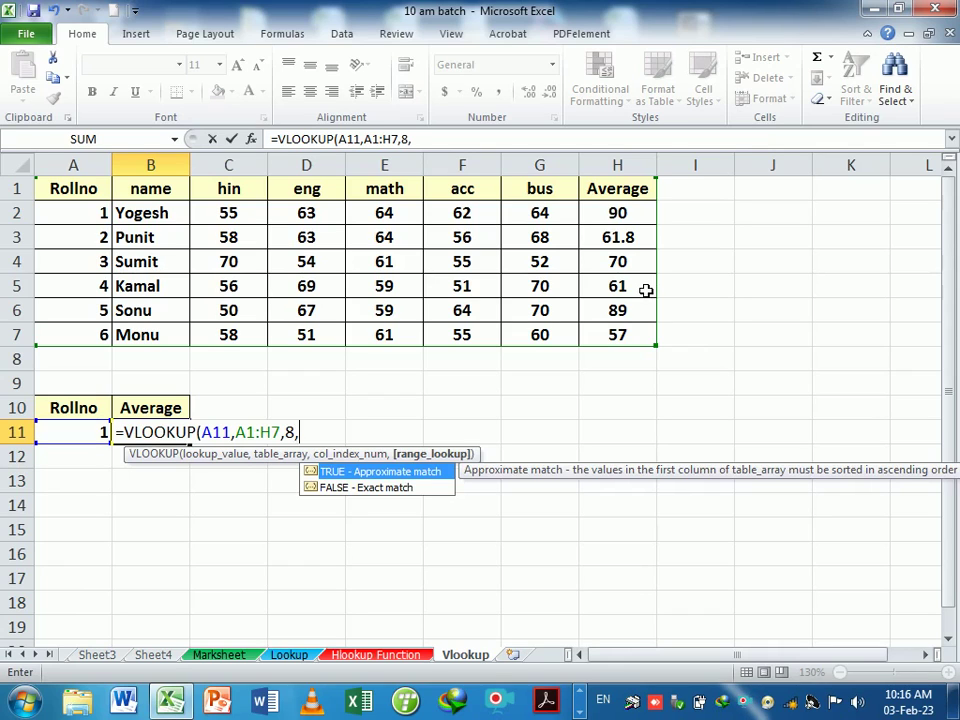
text(0)
text())
key(Return)
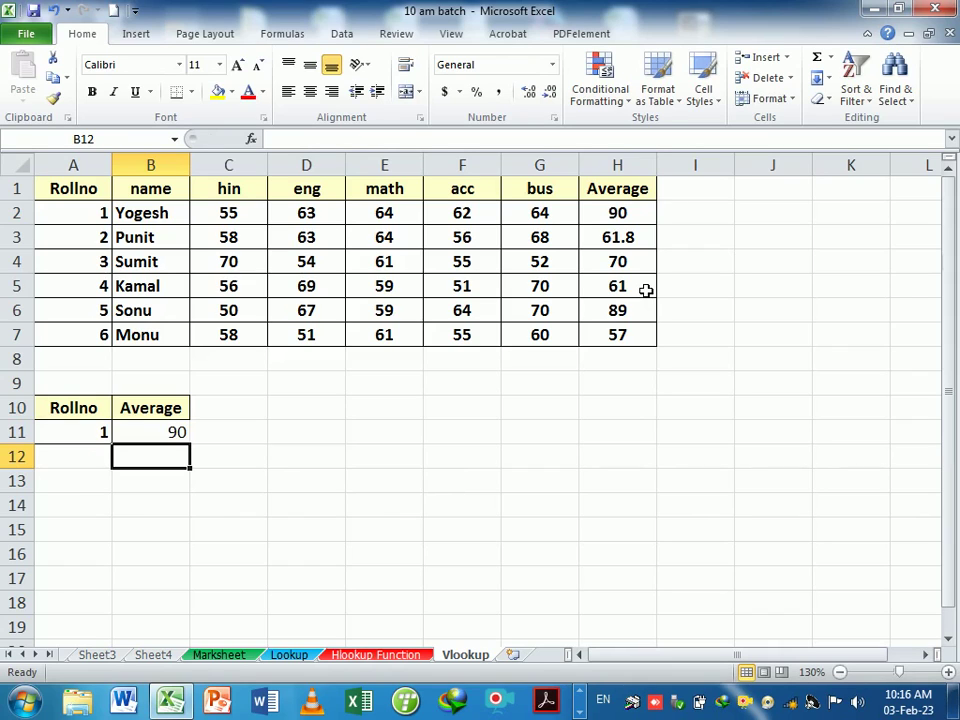
- Try roll numbers 3, 6 and 7 in A11, then undo back to 6 (average 57)
key(Up)
key(Left)
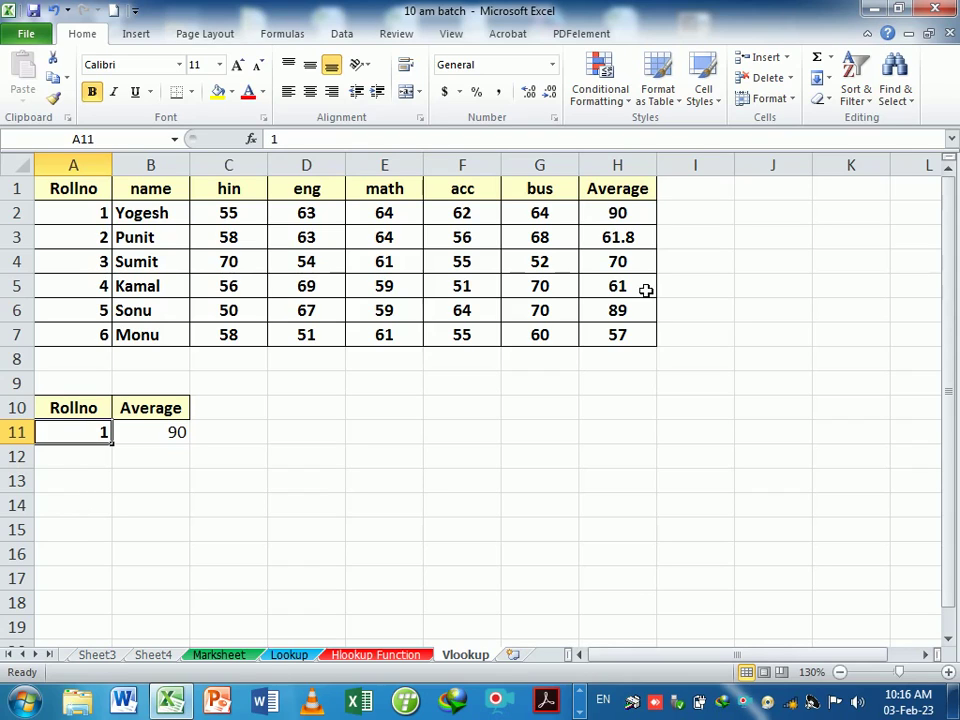
text(3)
key(Return)
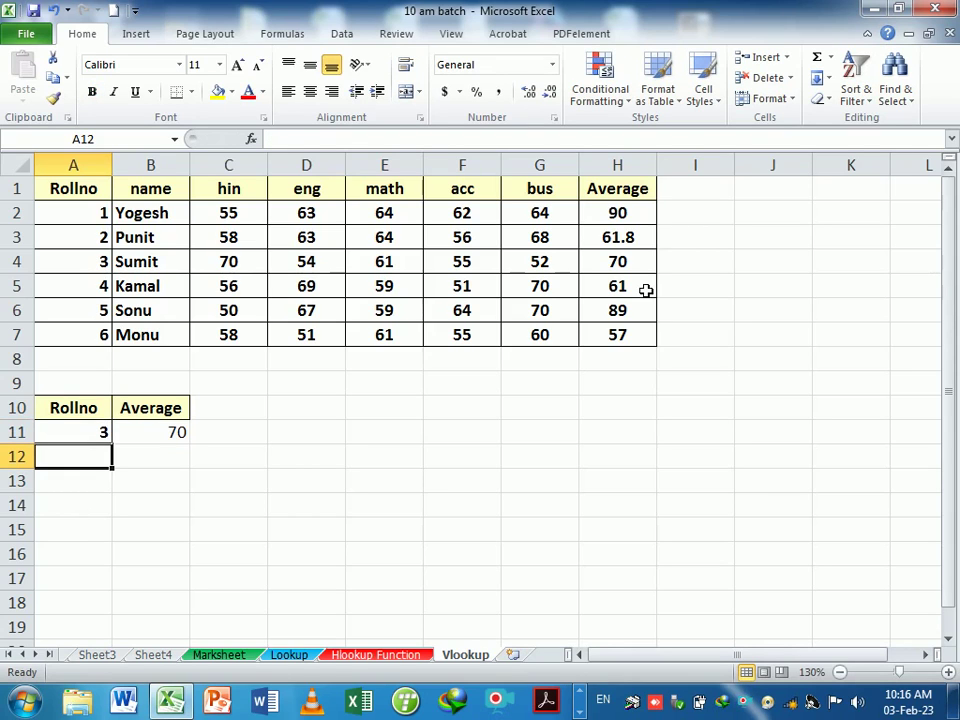
key(Up)
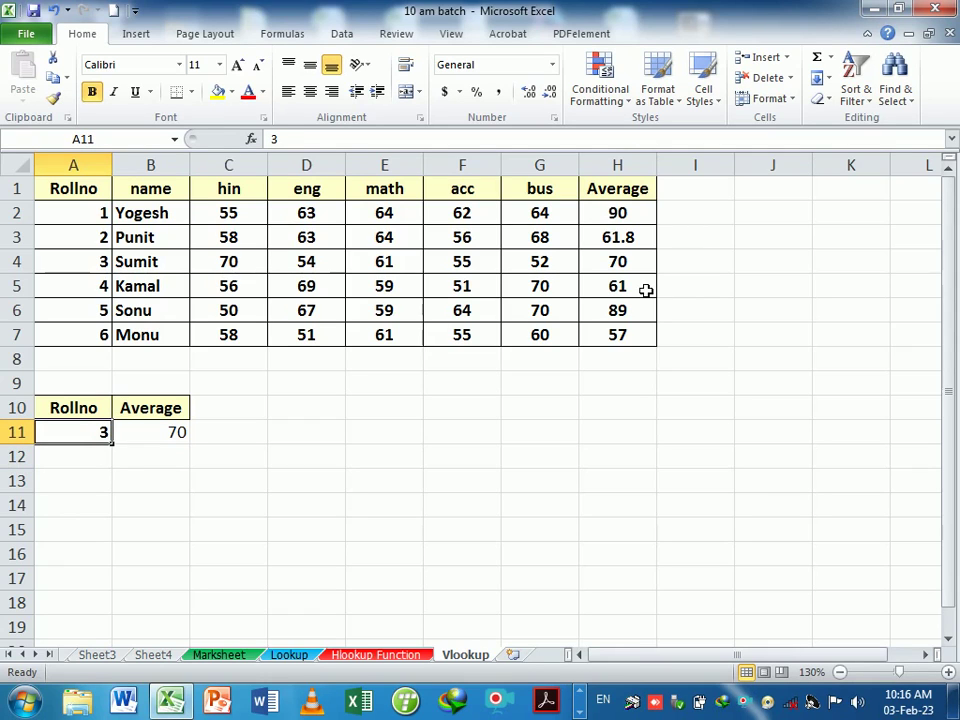
text(6)
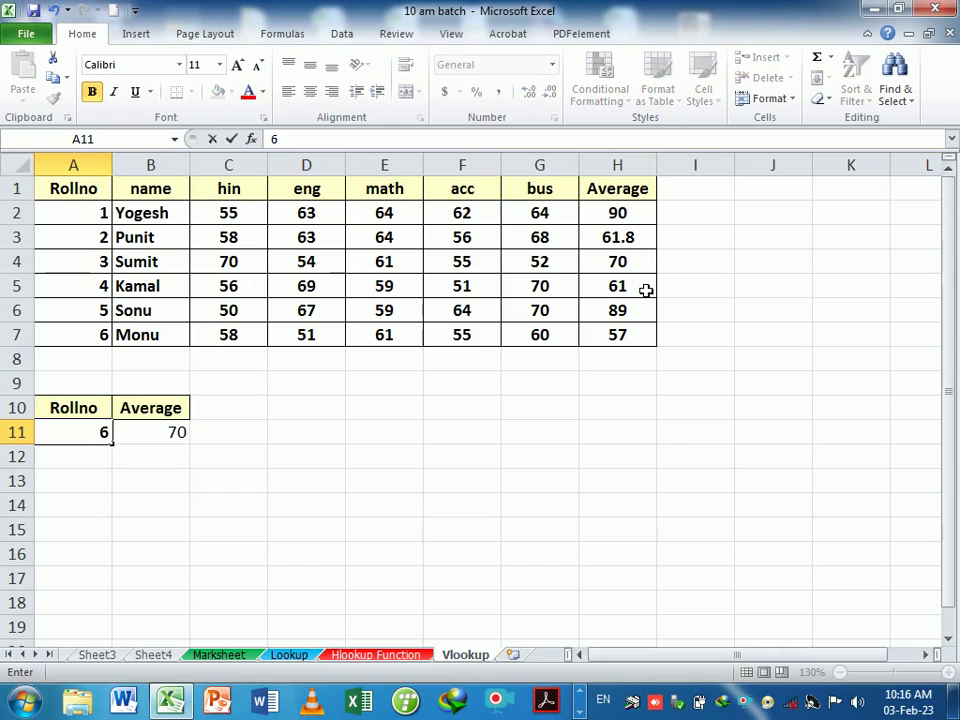
key(Return)
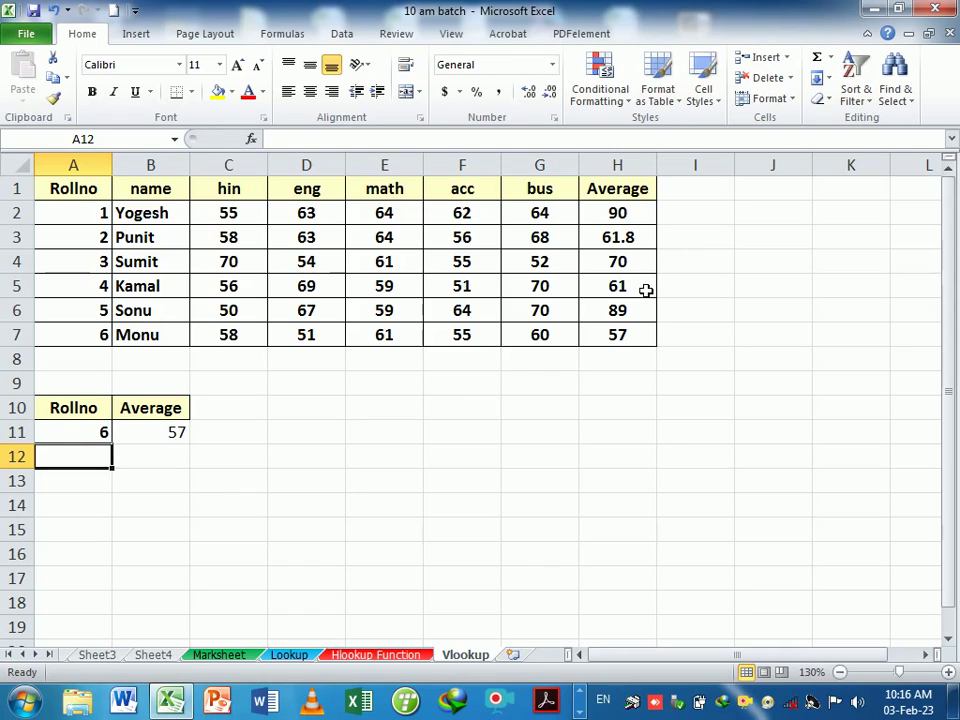
key(Up)
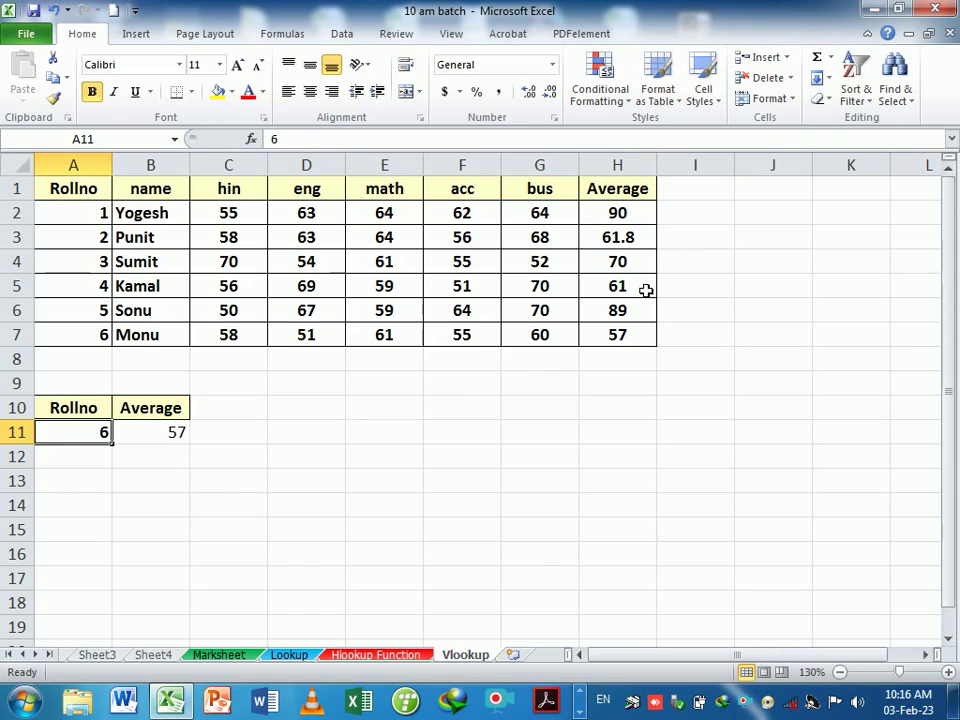
text(7)
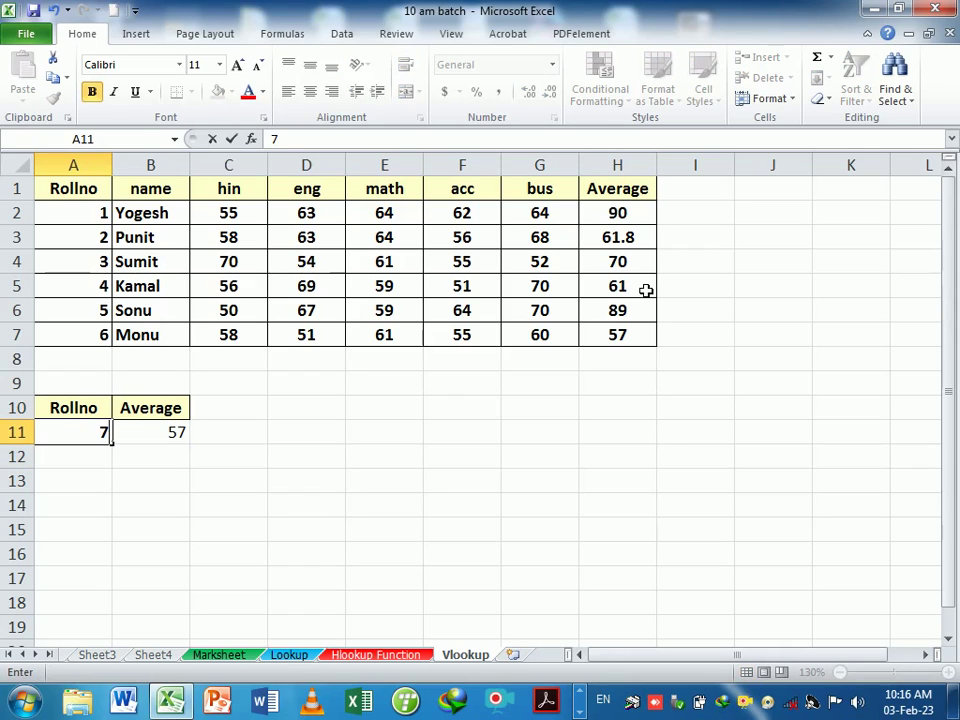
key(Return)
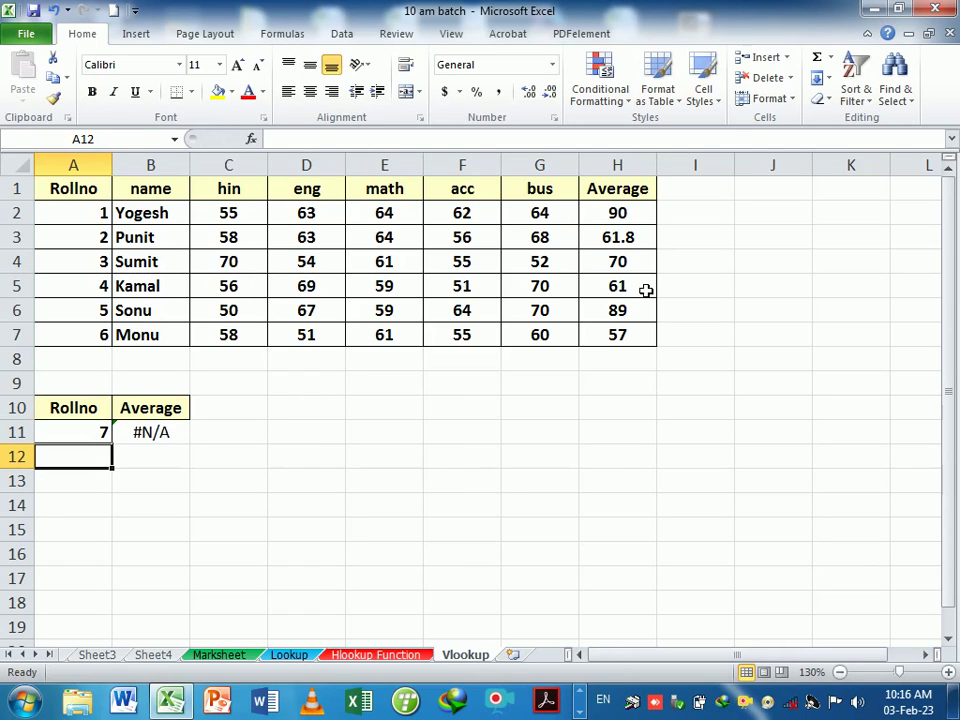
key(ctrl+z)
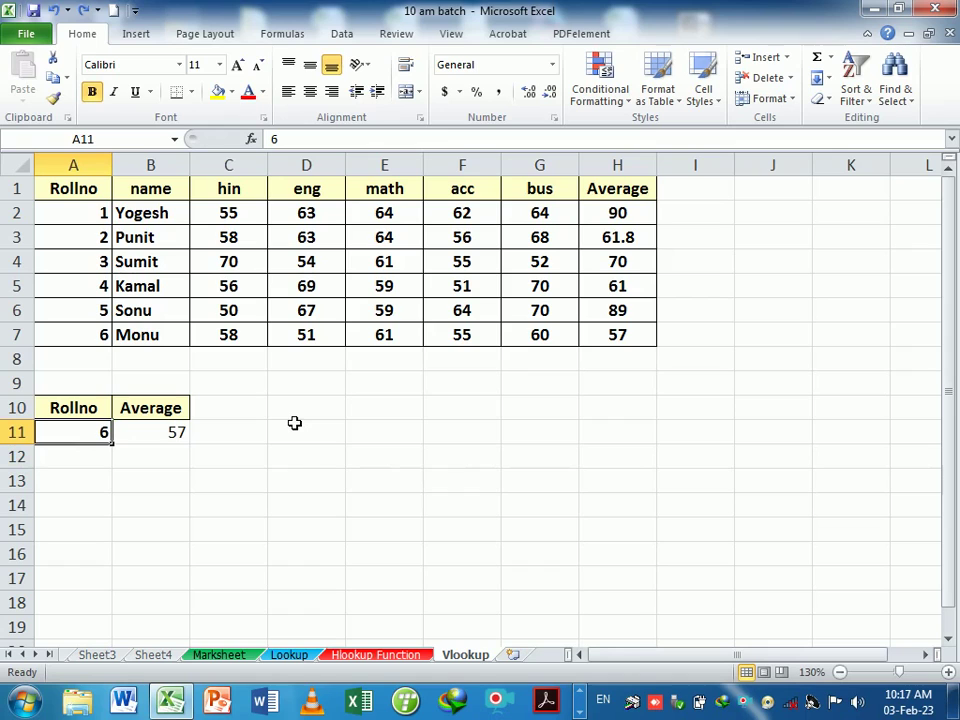
- Copy the math heading from E1 into C10
click(76, 186)
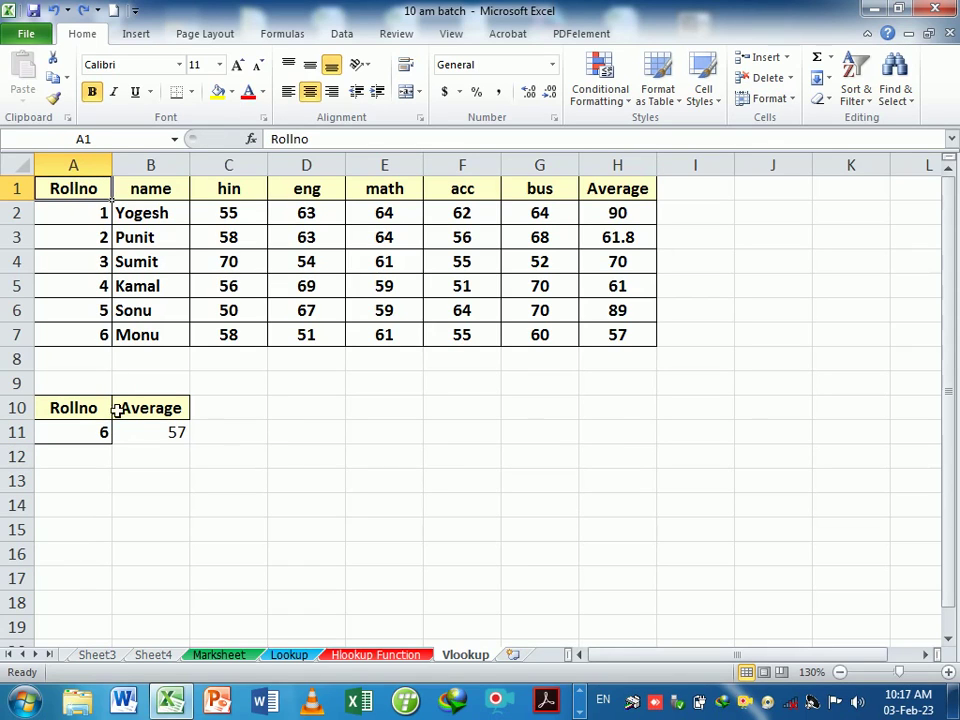
click(400, 194)
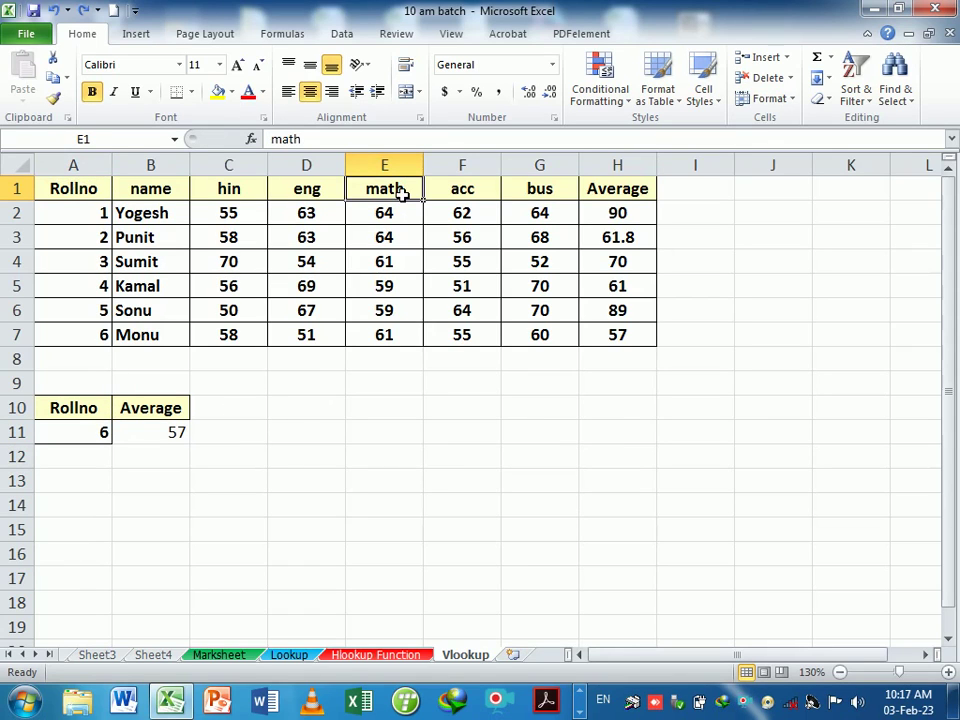
key(ctrl+c)
click(240, 405)
key(Return)
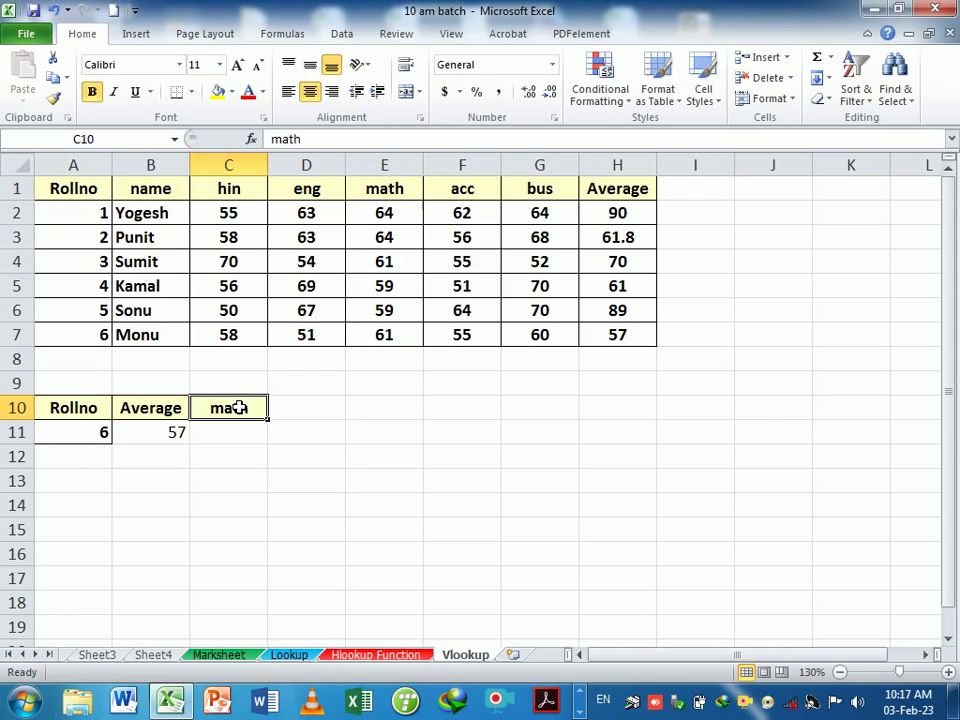
- Enter =VLOOKUP(A11,A1:H7,5,FALSE) in C11, returning the math mark 61
click(231, 440)
text(=)
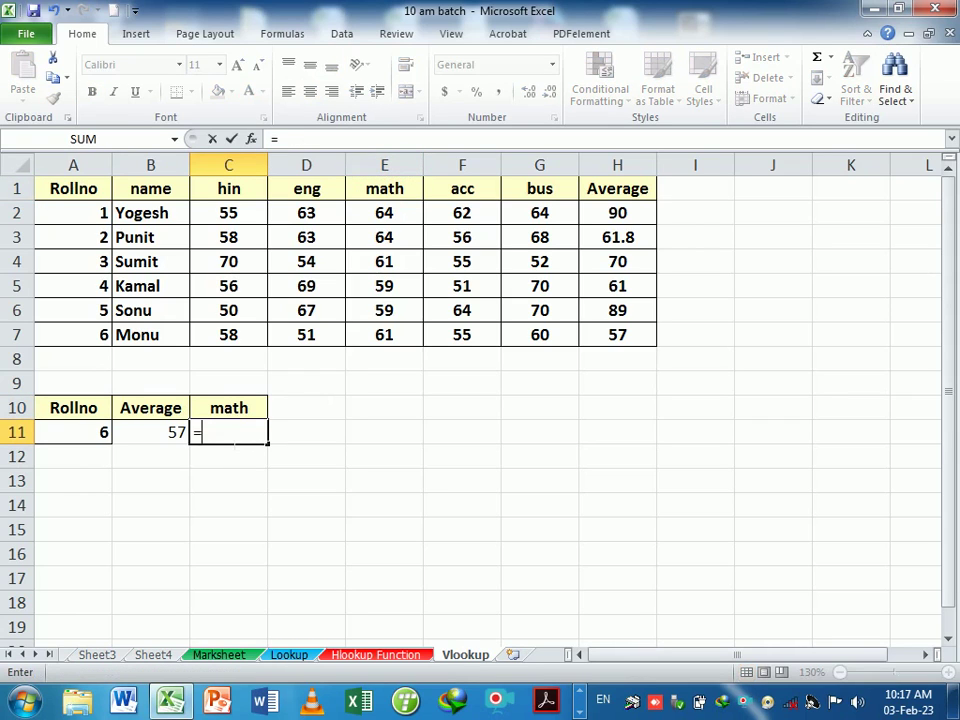
text(vl)
key(Tab)
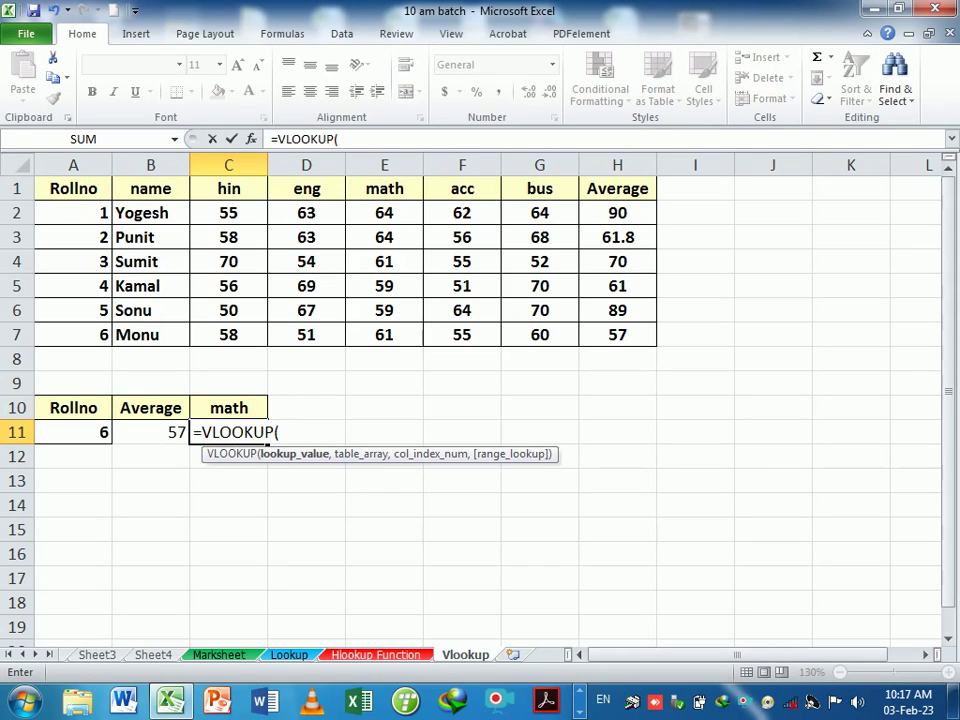
click(90, 440)
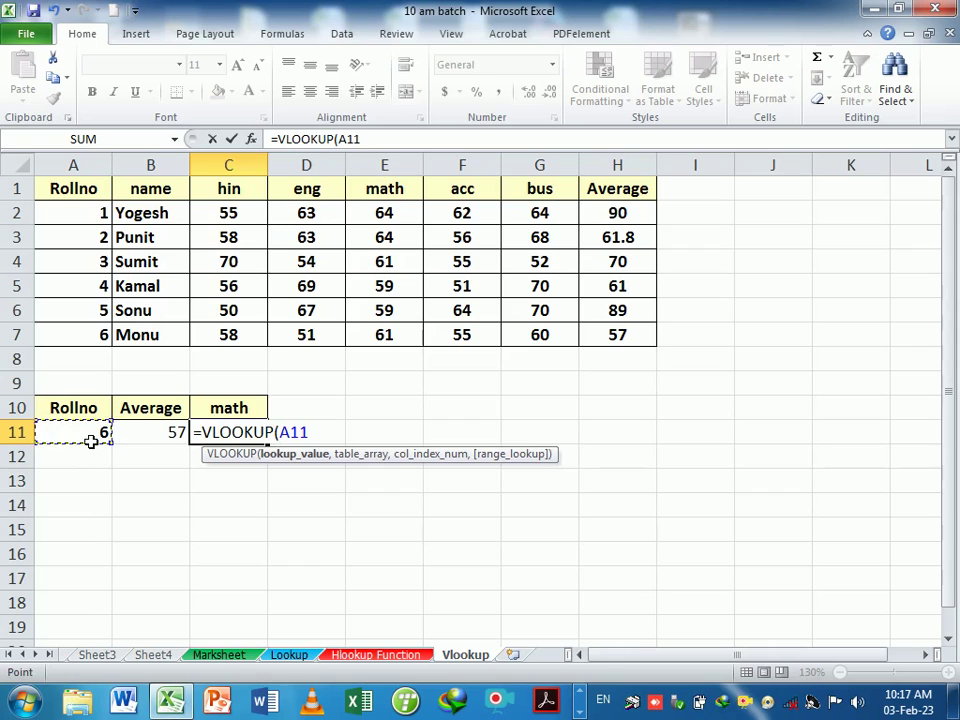
text(,)
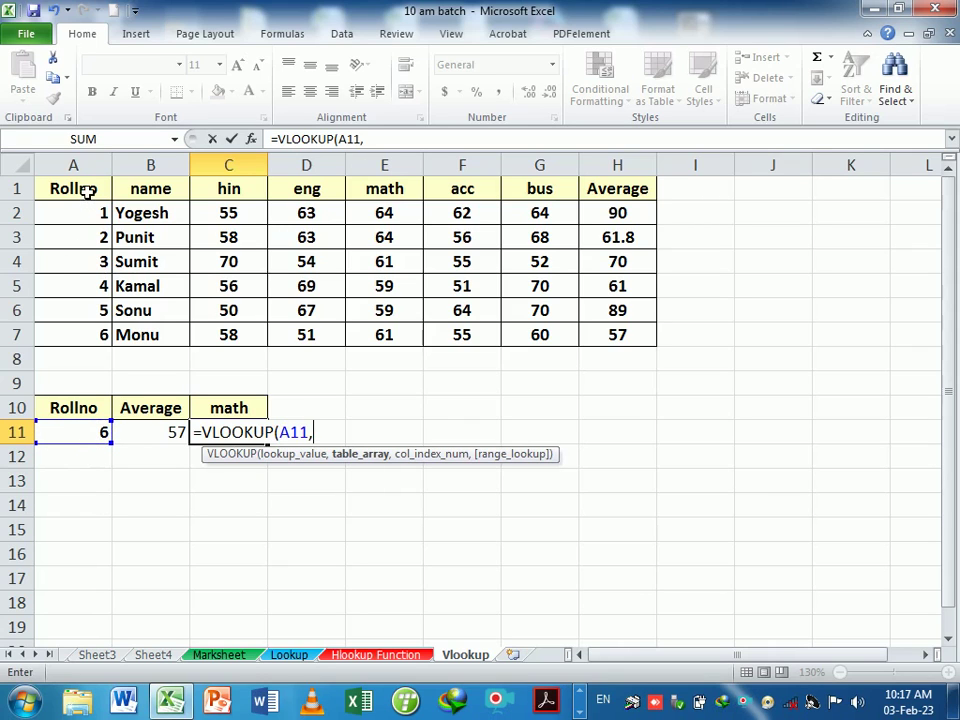
mouse_move(64, 188)
mouse_down()
mouse_move(540, 332)
mouse_move(591, 332)
mouse_up()
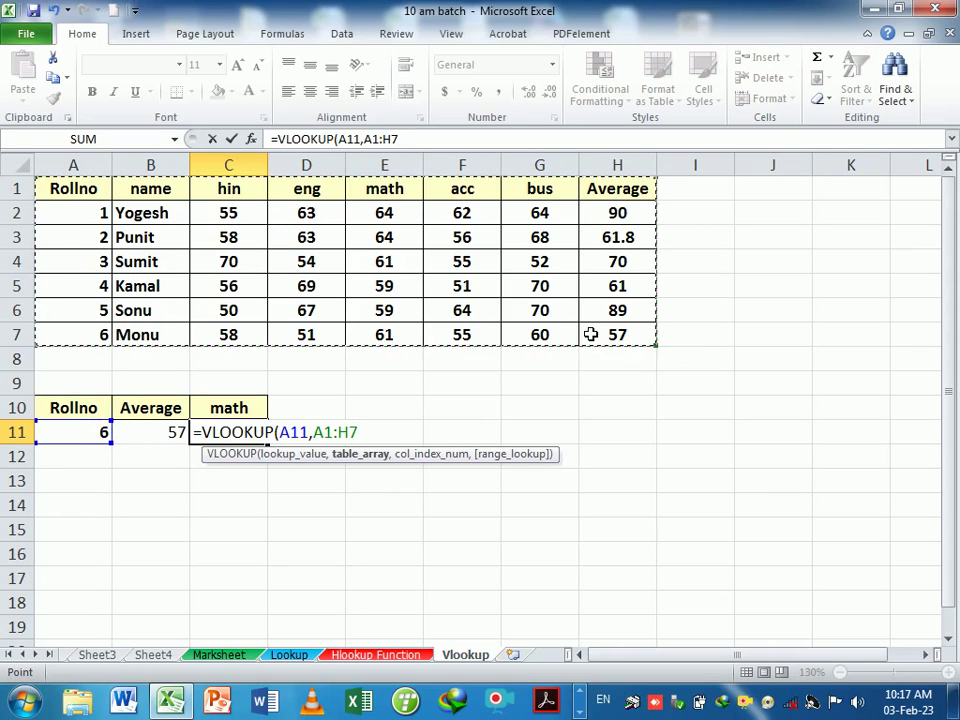
text(,)
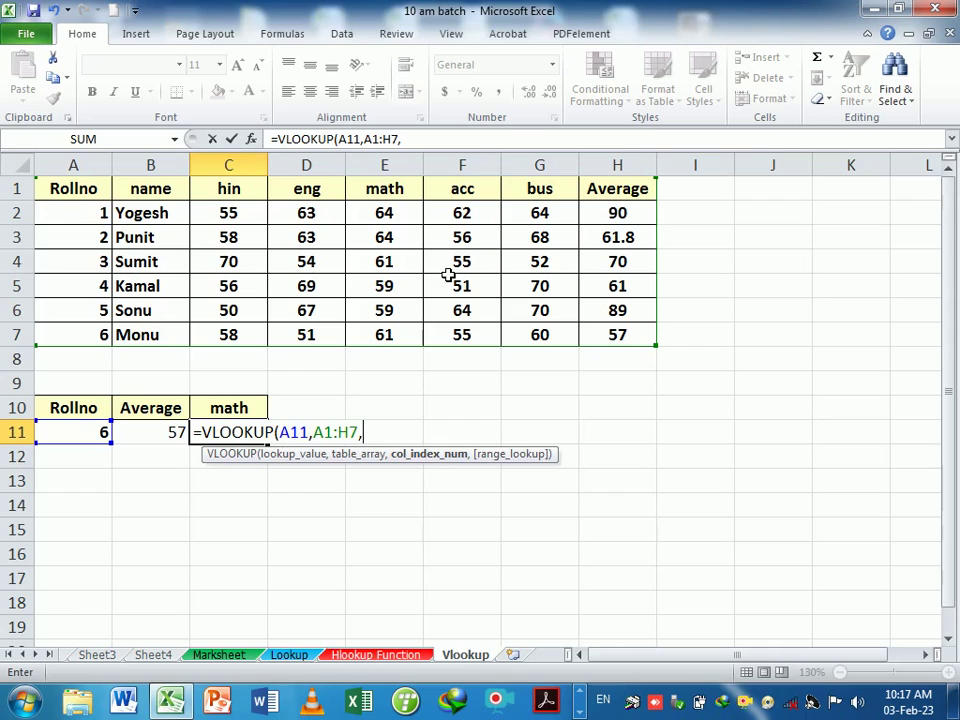
text(5)
text(,)
key(Return)
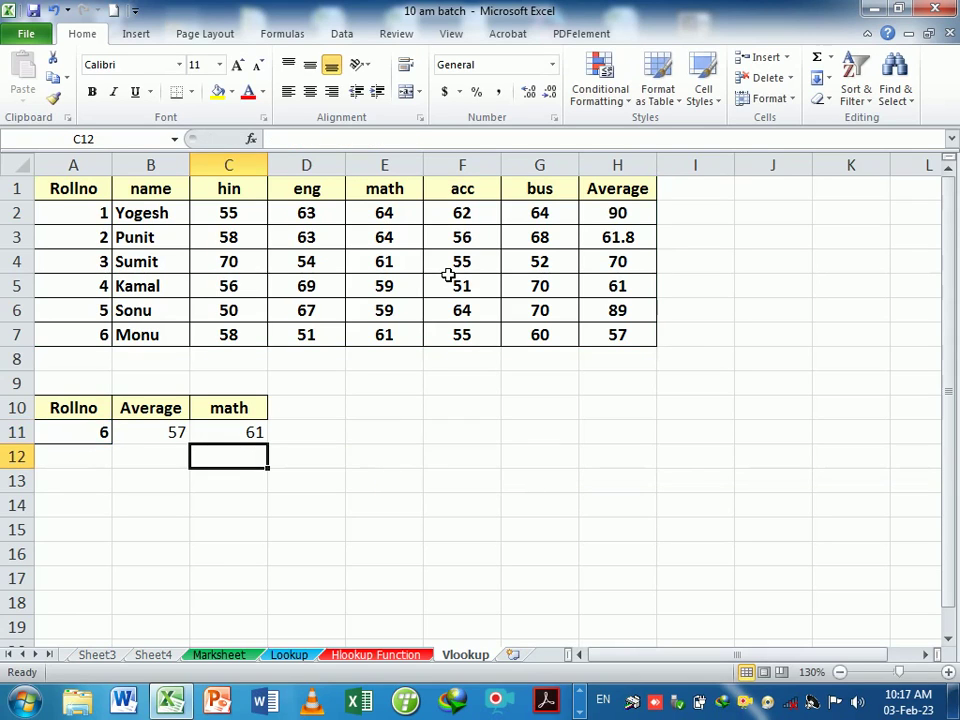
- Trace roll 6's row to its math mark in E7 to explain the column index
click(398, 267)
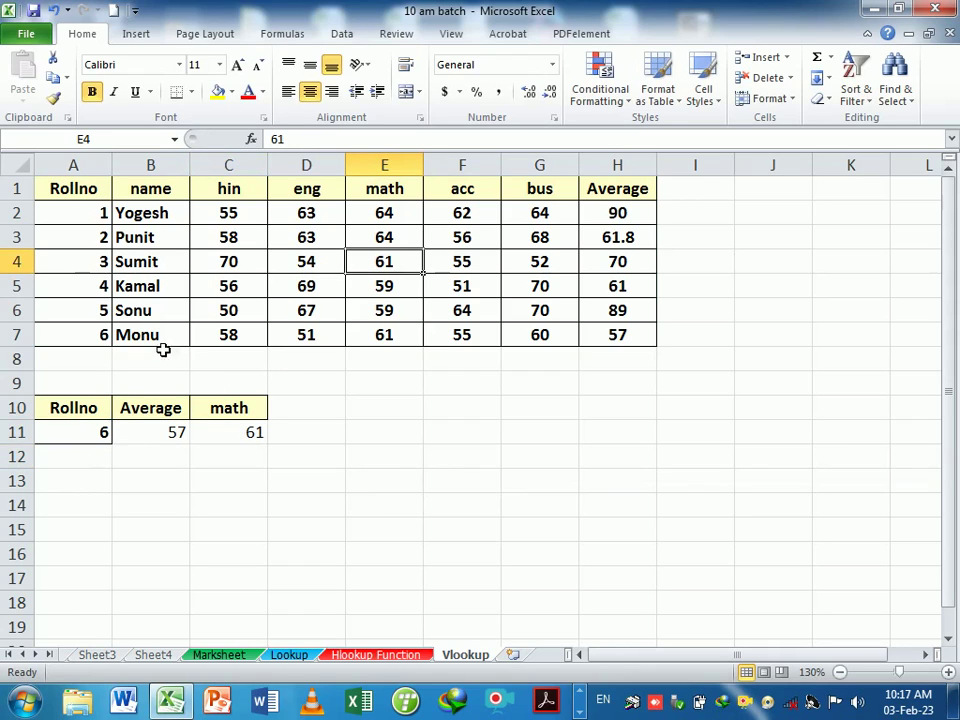
click(107, 337)
drag(107, 337, 371, 340)
click(379, 339)
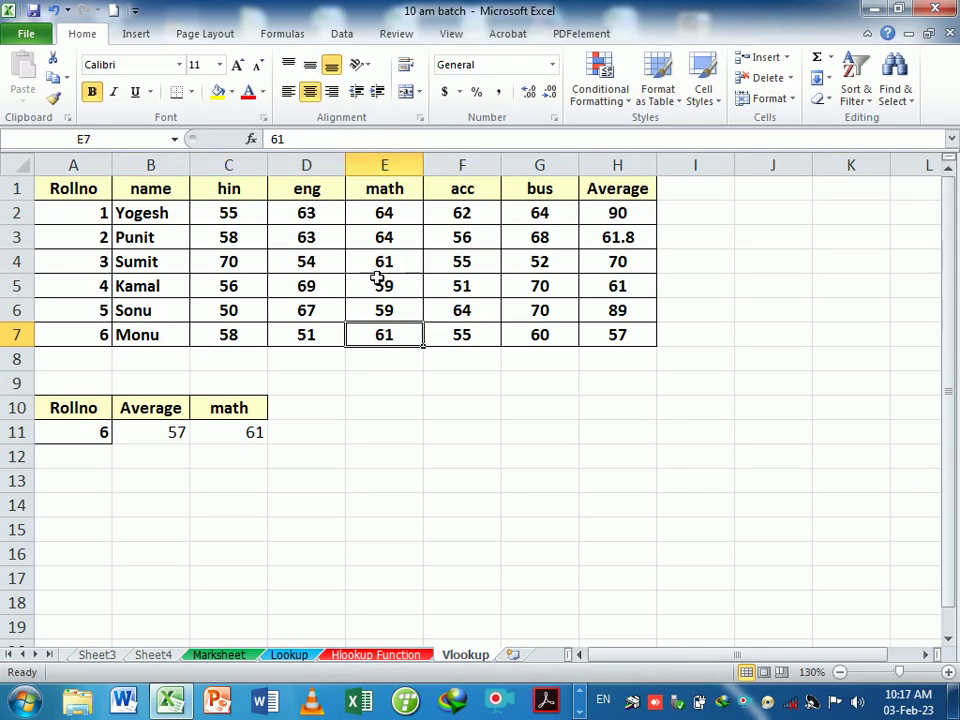
drag(388, 190, 402, 310)
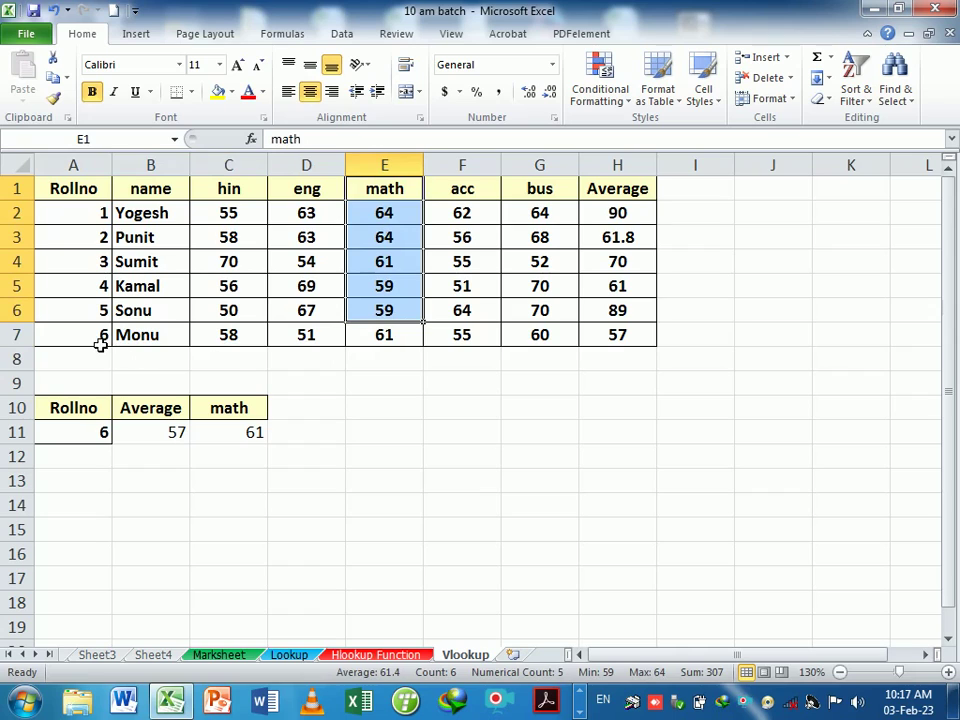
ctrl+drag(100, 337, 341, 345)
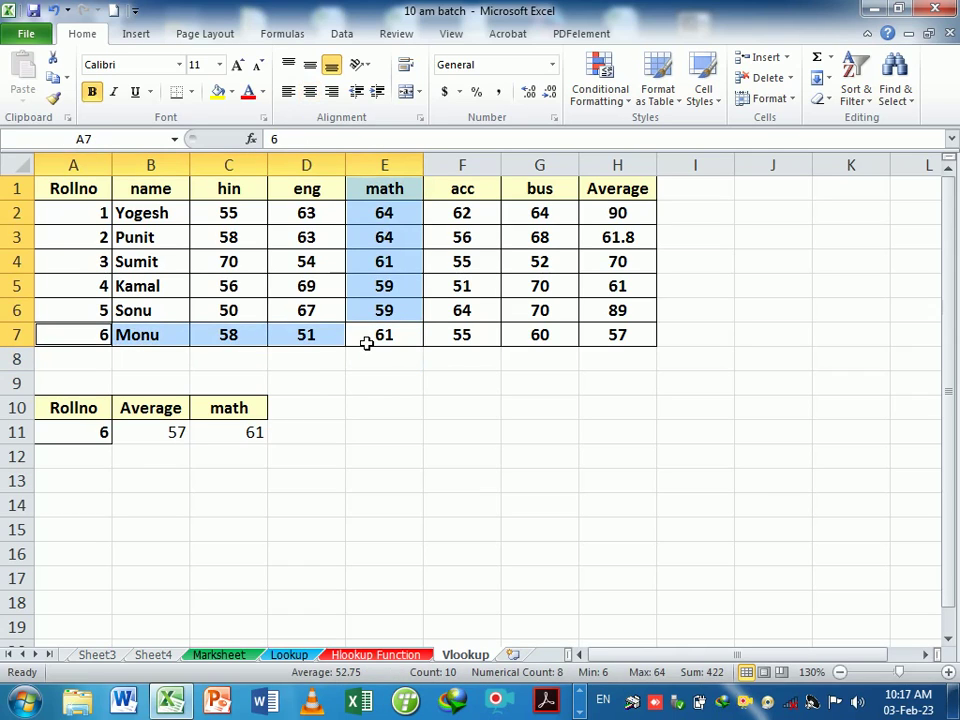
click(375, 415)
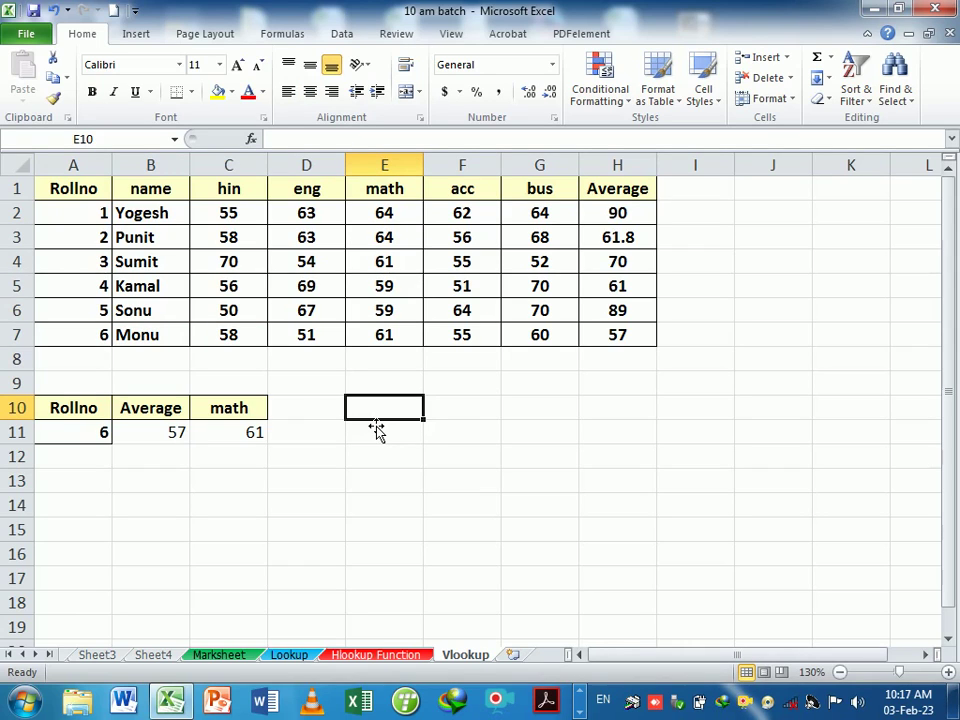
- Change A11 to roll number 4 so B11 shows 61 and C11 shows 59
click(78, 440)
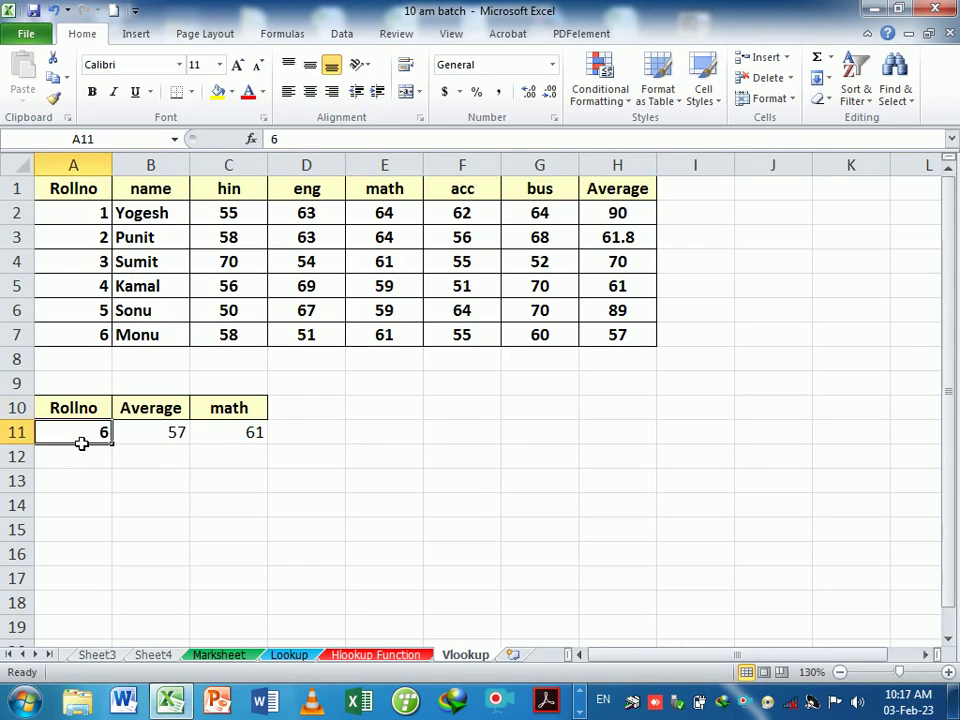
text(4)
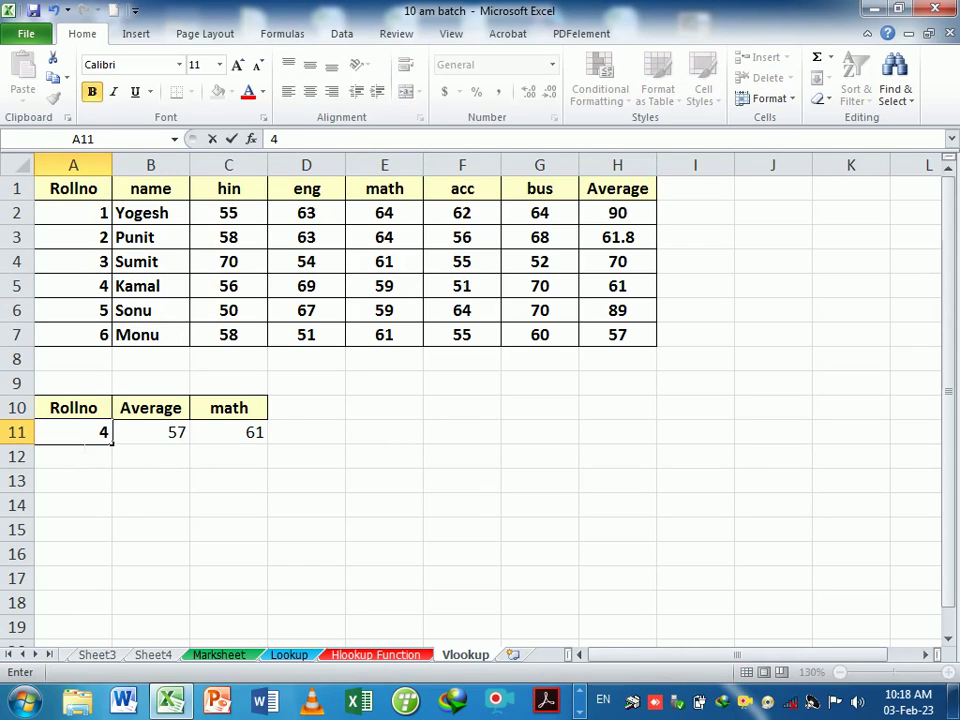
key(Return)
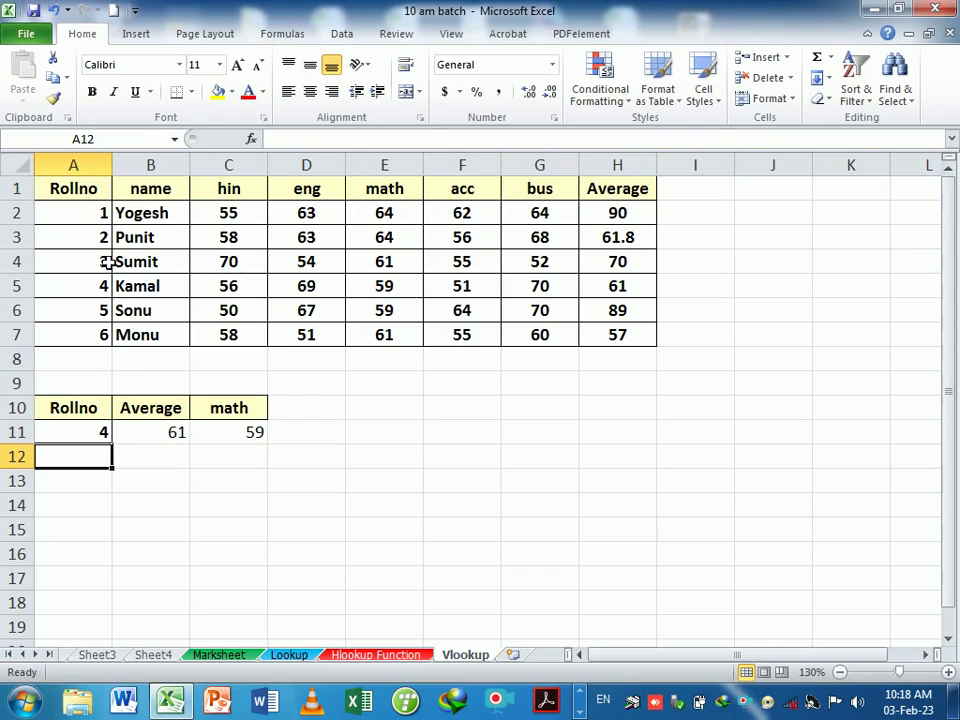
- Count across row 2's columns to the Average column
click(165, 218)
click(242, 221)
click(304, 221)
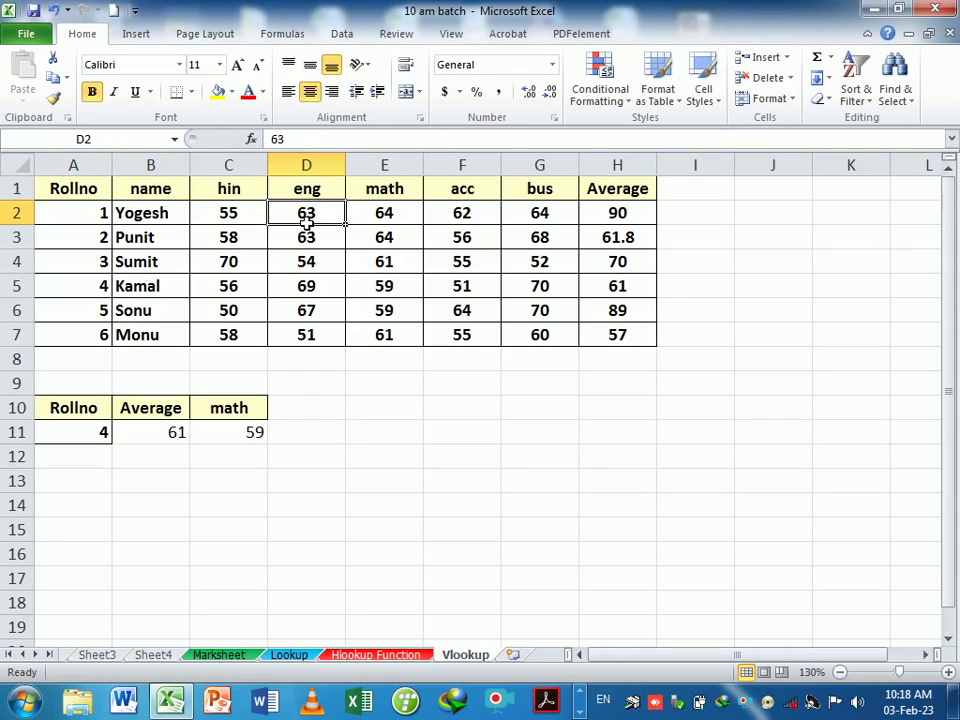
click(382, 225)
click(474, 222)
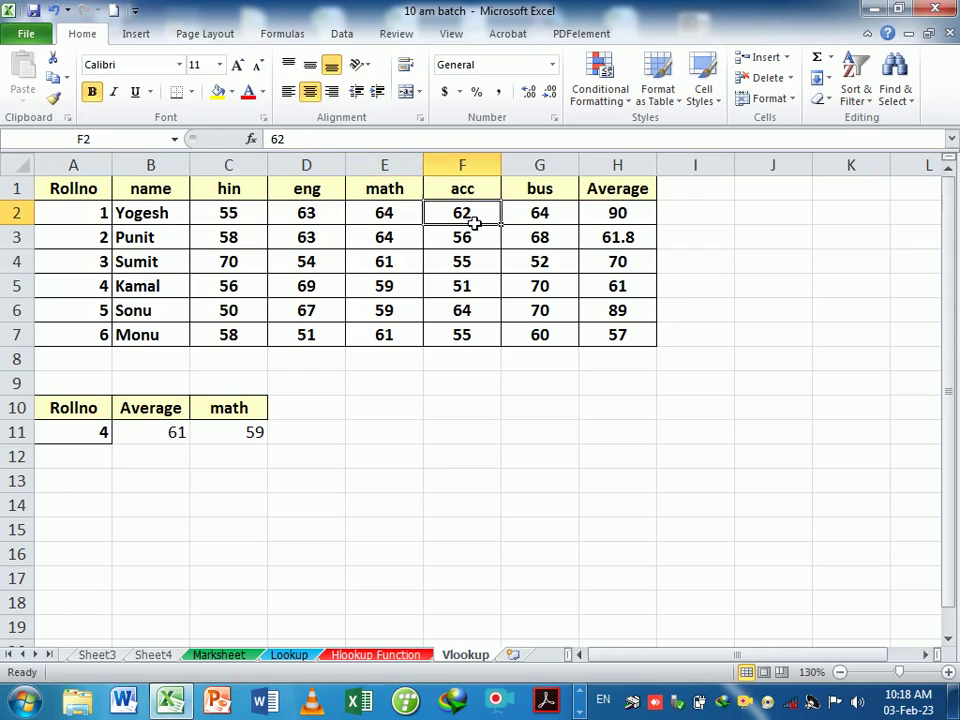
click(559, 219)
click(612, 220)
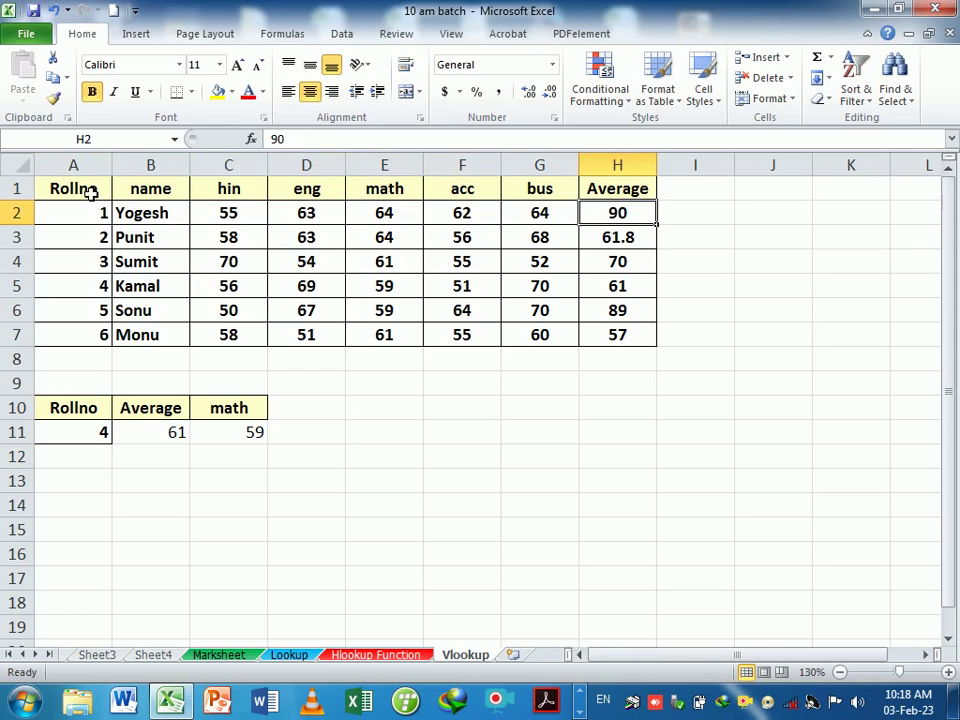
- Copy the header row A1:H1 into E10:L10
drag(90, 189, 597, 196)
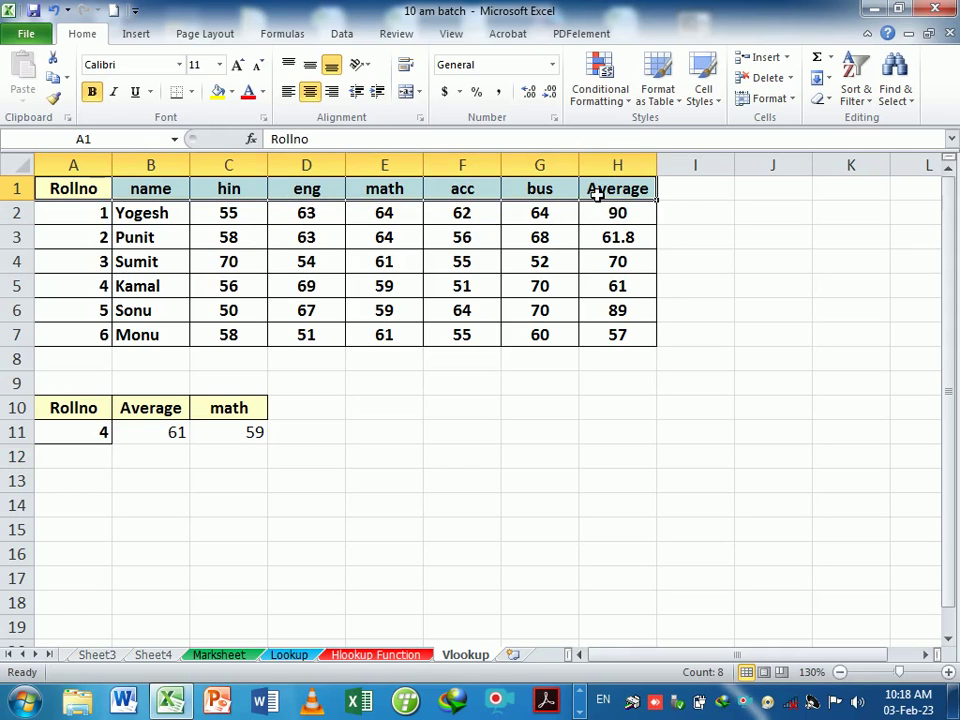
key(ctrl+c)
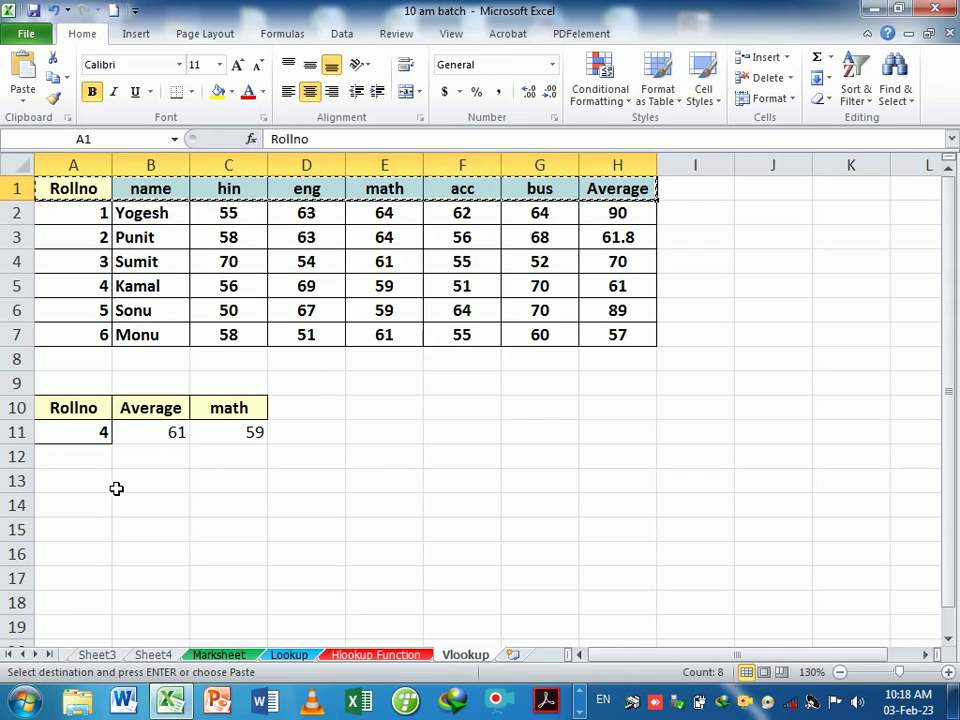
click(375, 413)
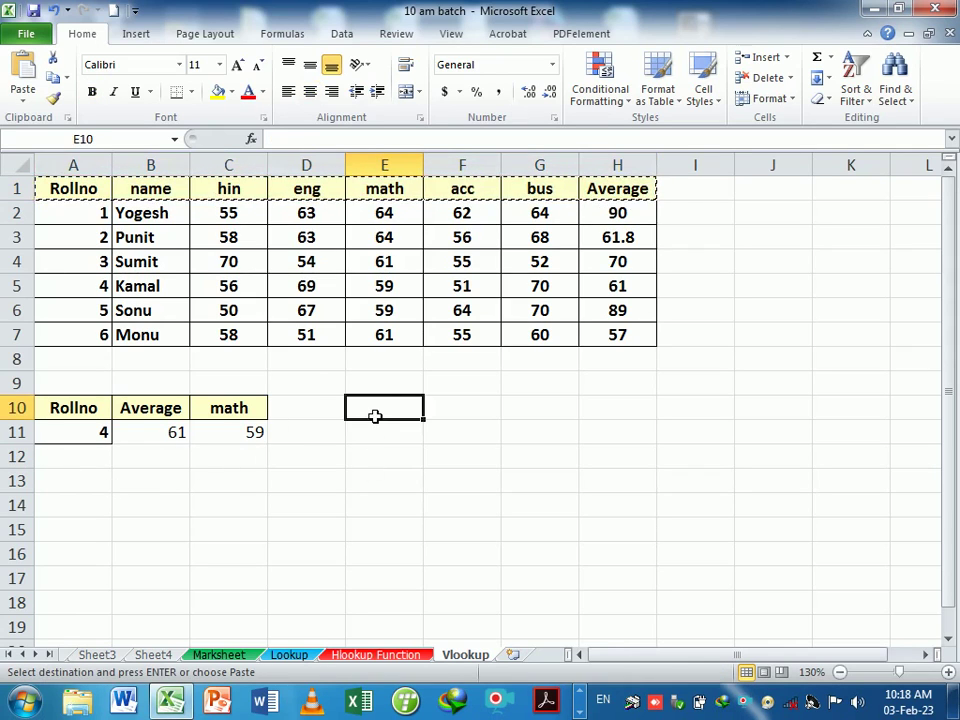
key(Return)
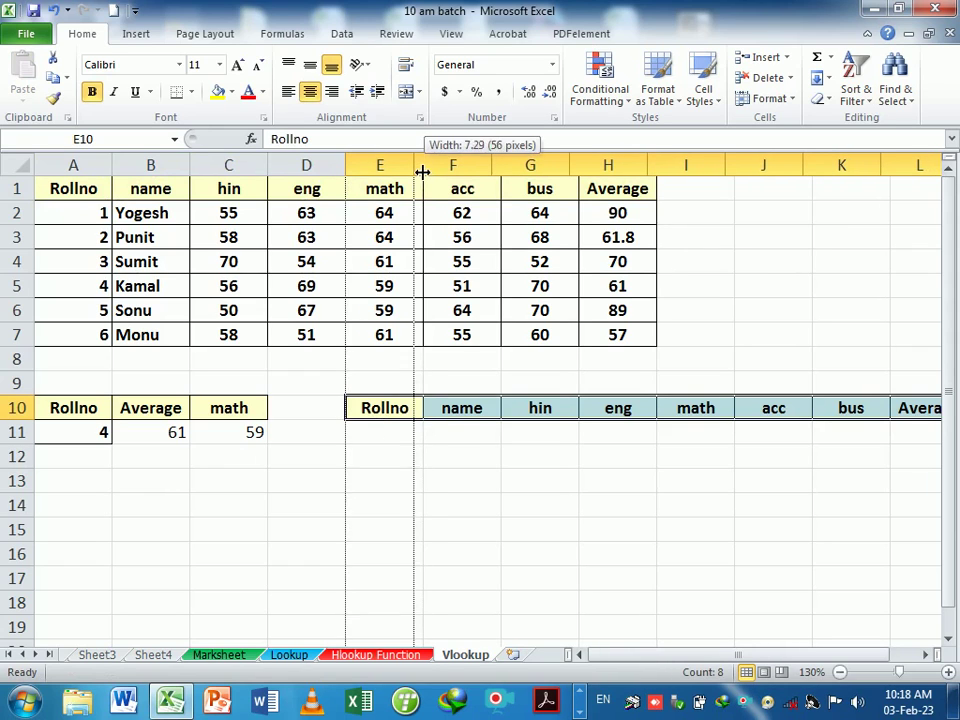
- Narrow columns E, F, G and A
drag(423, 171, 413, 171)
drag(492, 171, 486, 171)
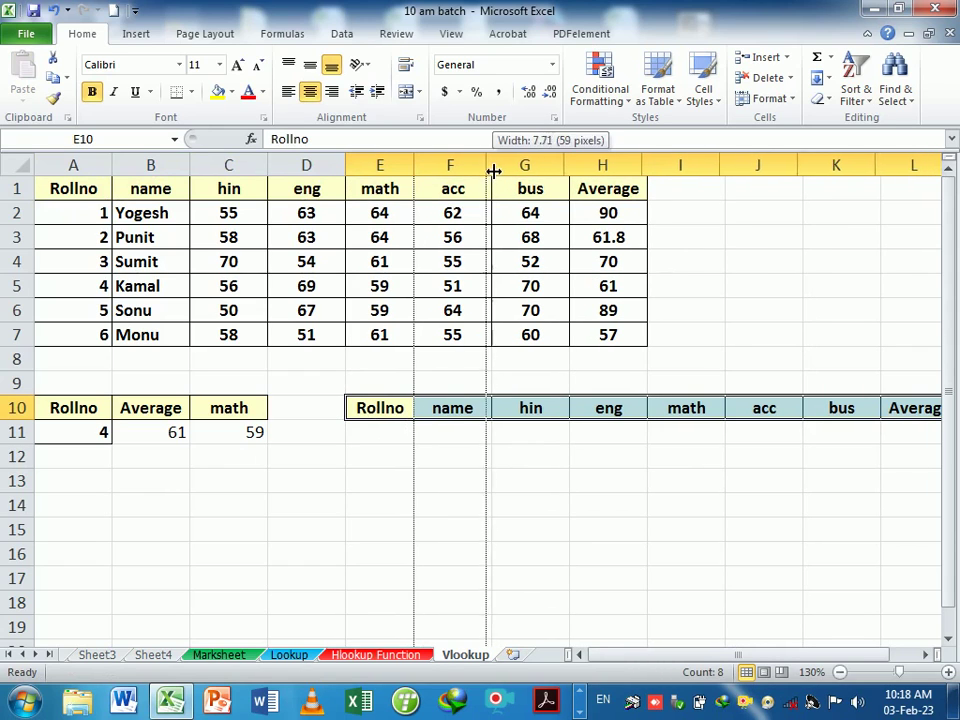
drag(564, 171, 554, 171)
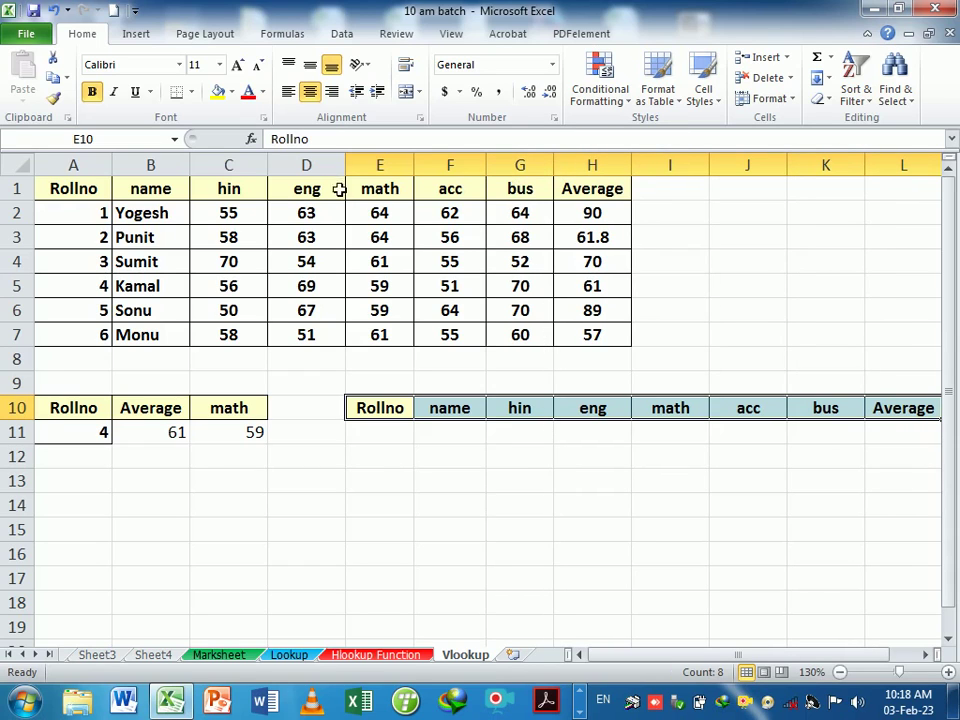
drag(118, 172, 106, 174)
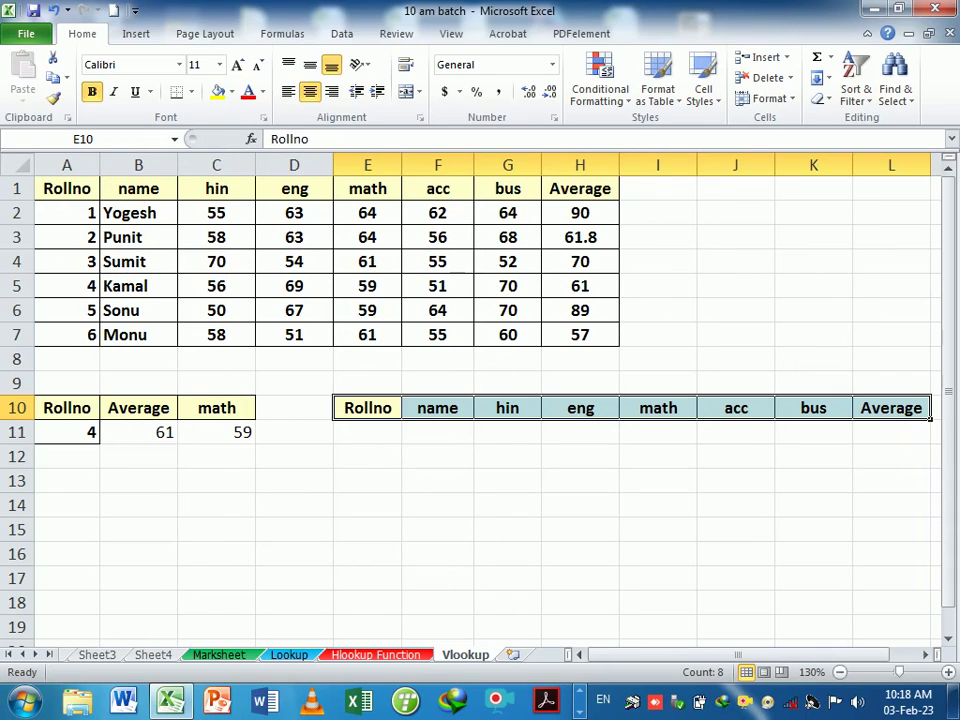
click(395, 441)
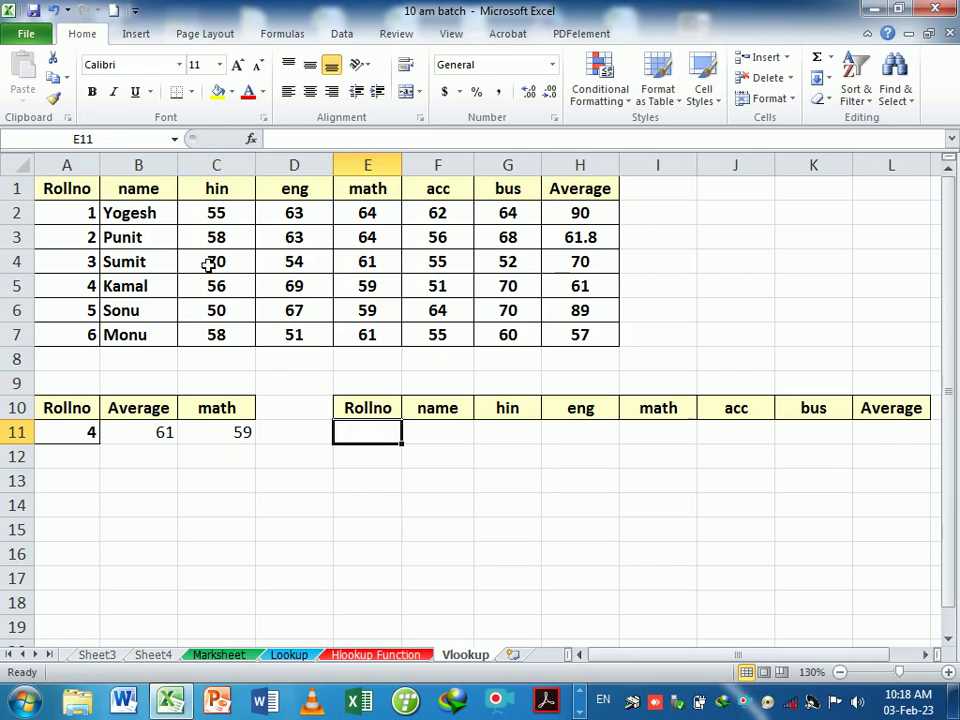
- Put roll number 1 in E11 and enter =VLOOKUP(E11,A1:H7,2,0) in F11
click(81, 222)
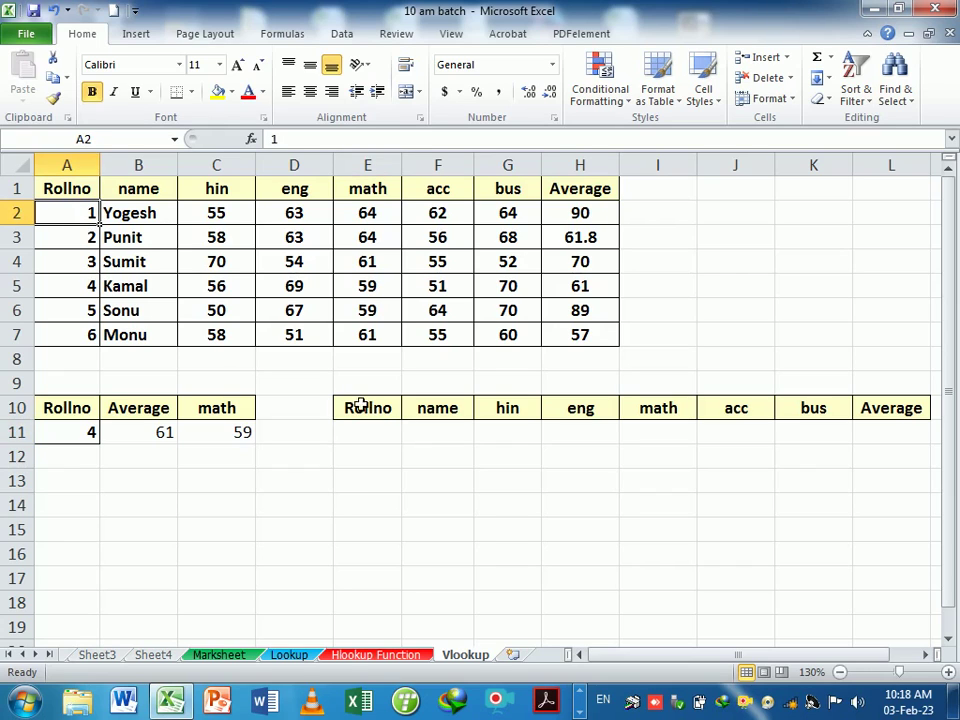
click(392, 443)
text(1)
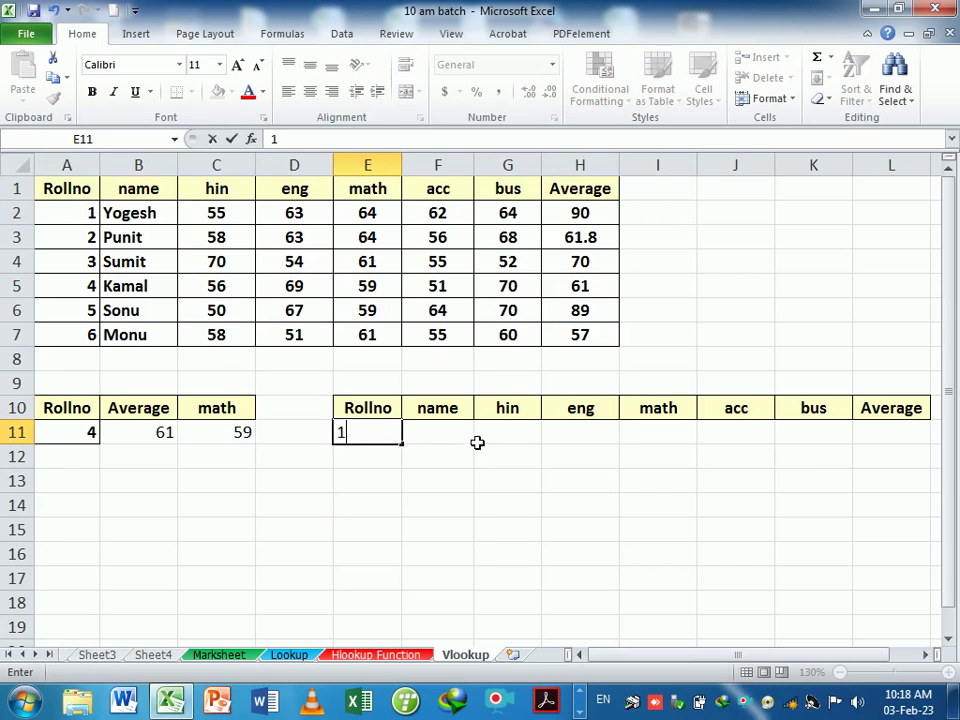
click(469, 431)
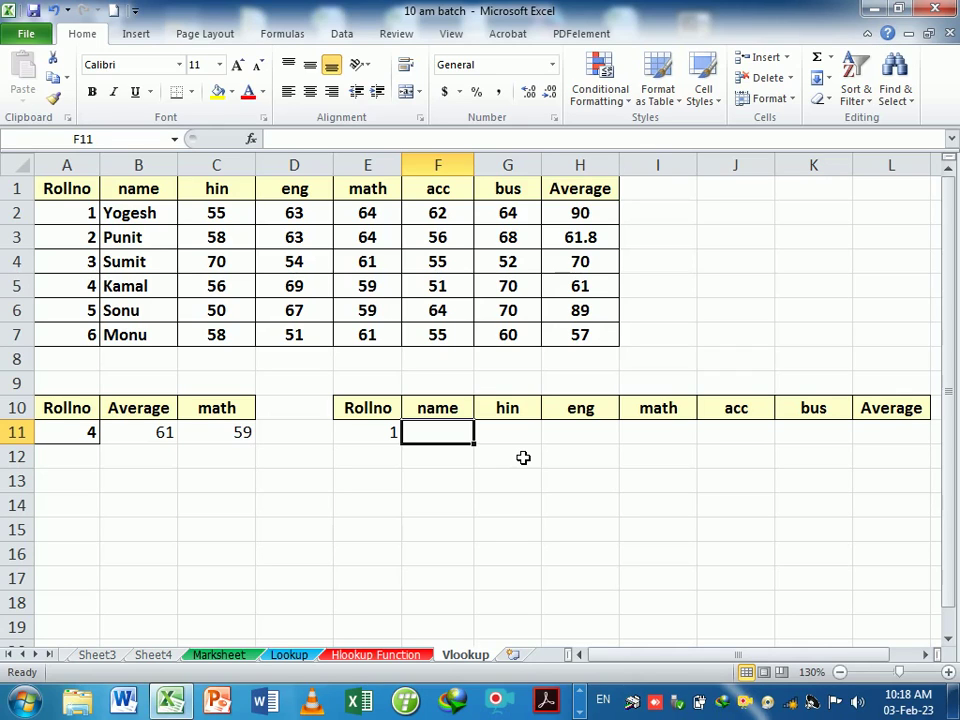
text(=vl)
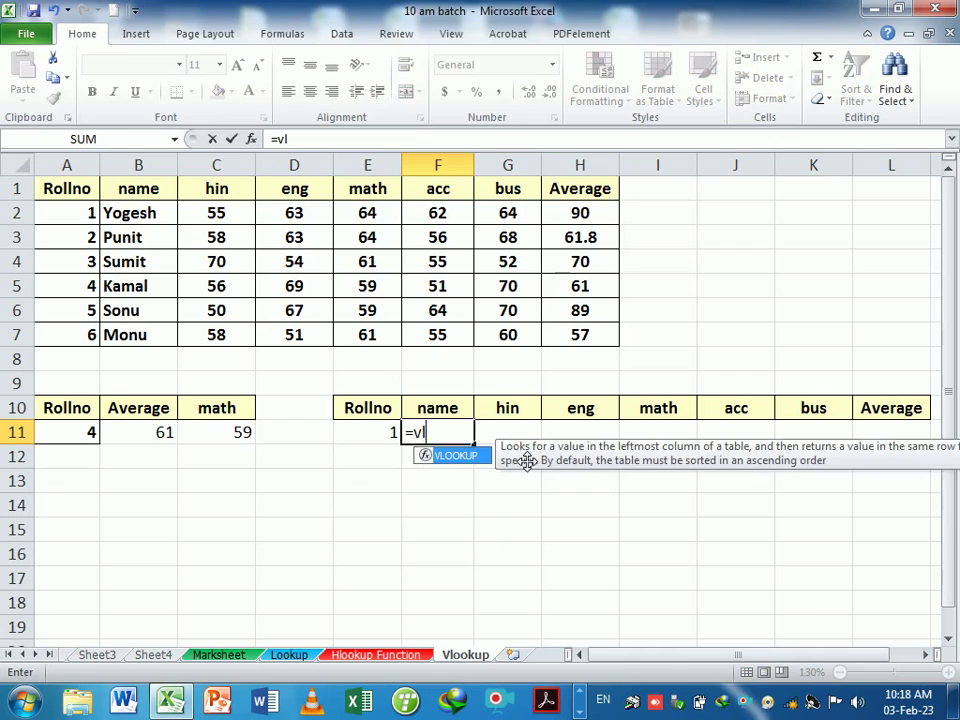
key(Tab)
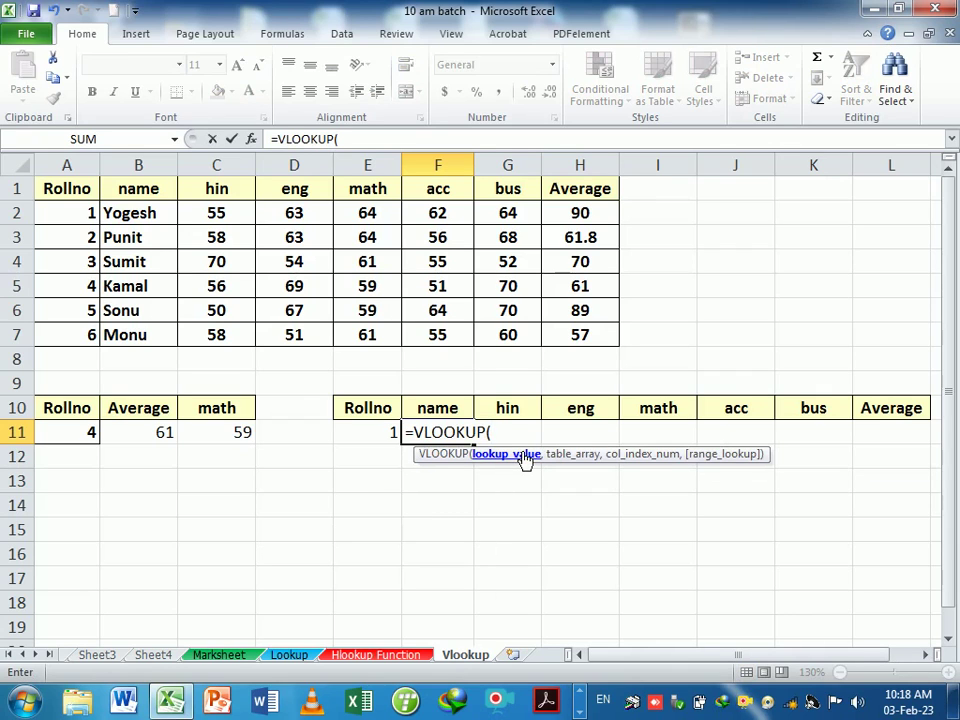
click(370, 437)
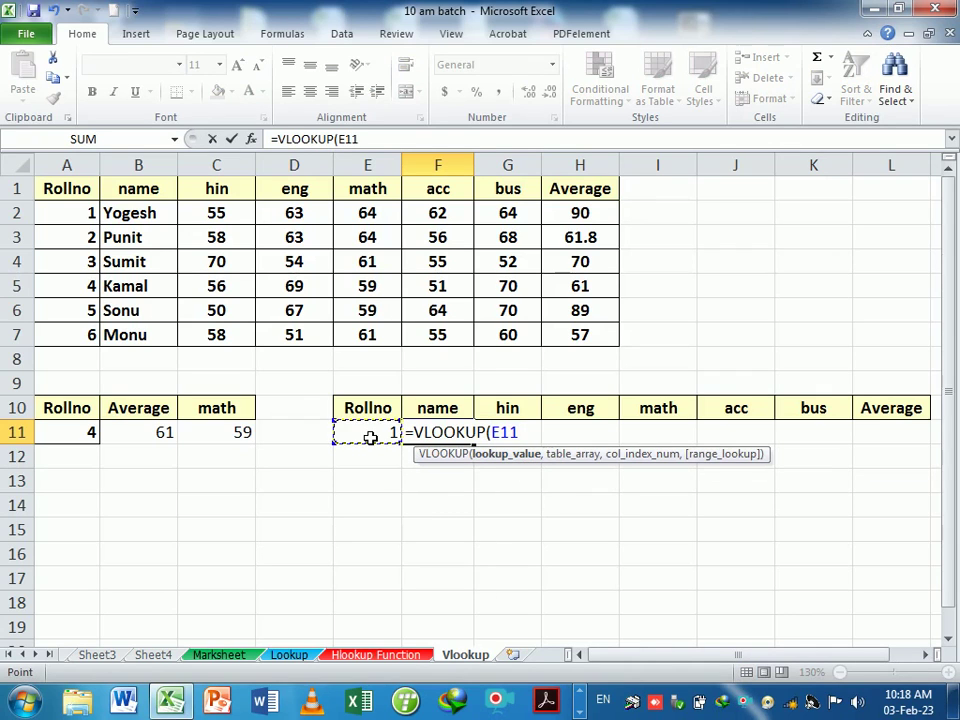
text(,)
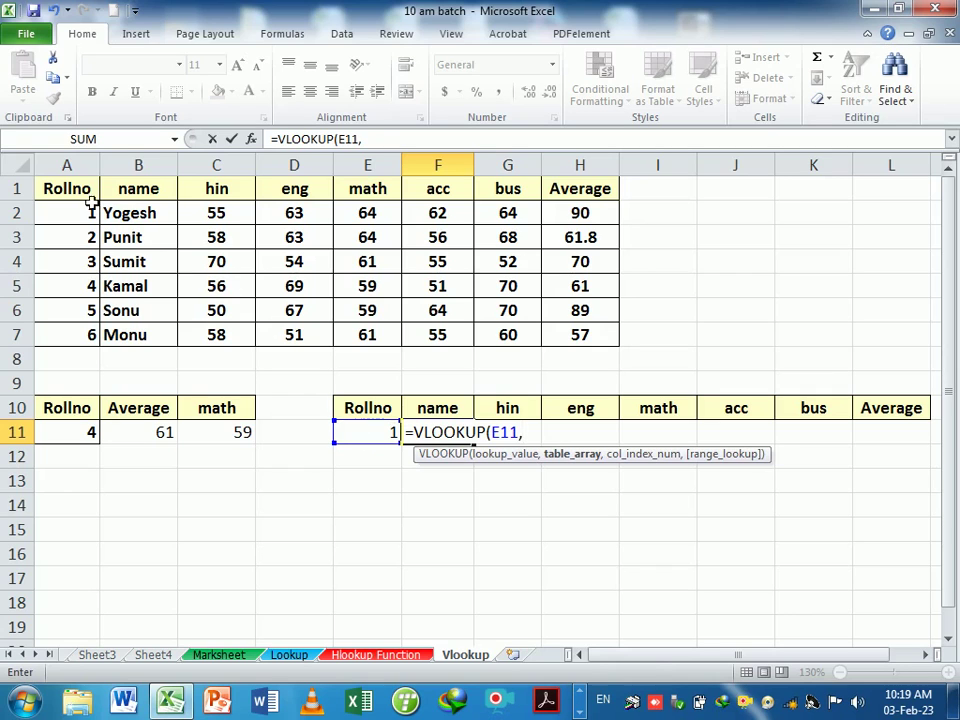
drag(72, 192, 558, 338)
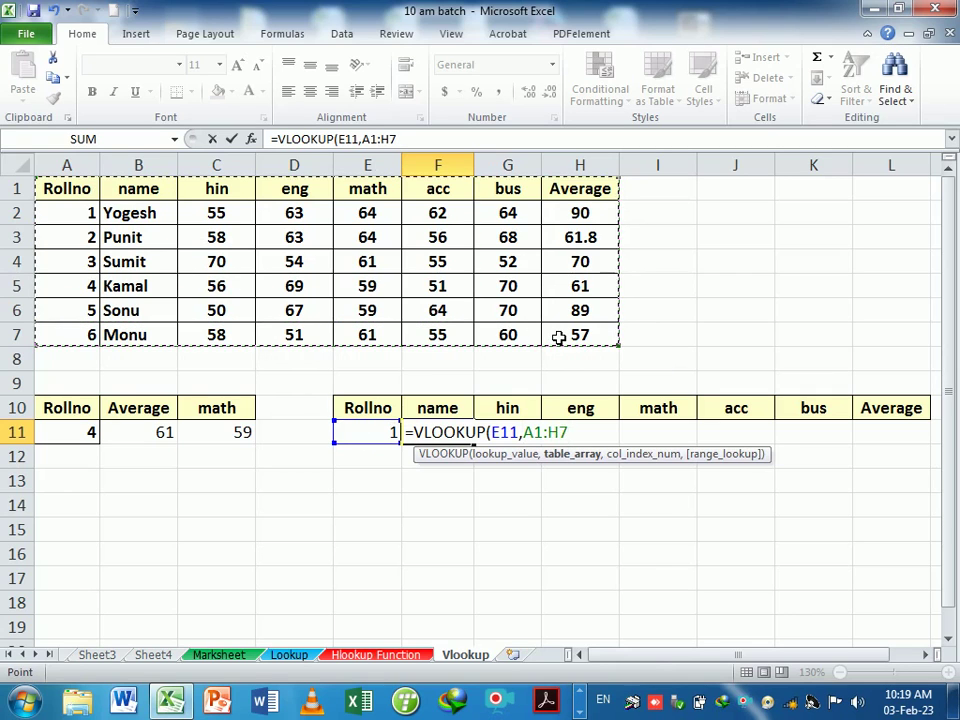
text(,)
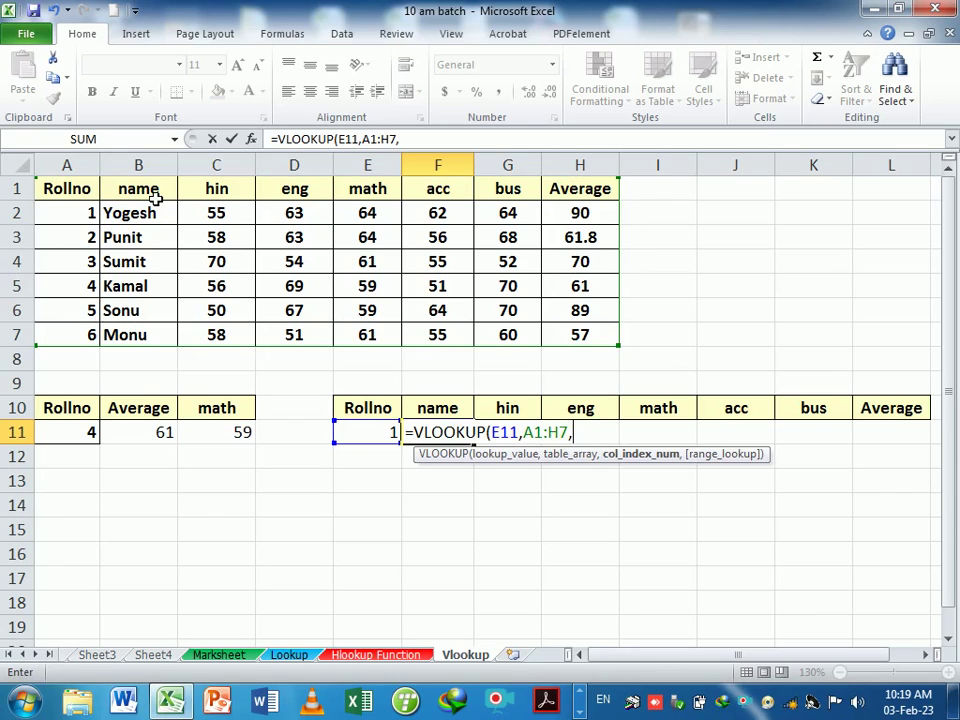
text(2)
text(,0)
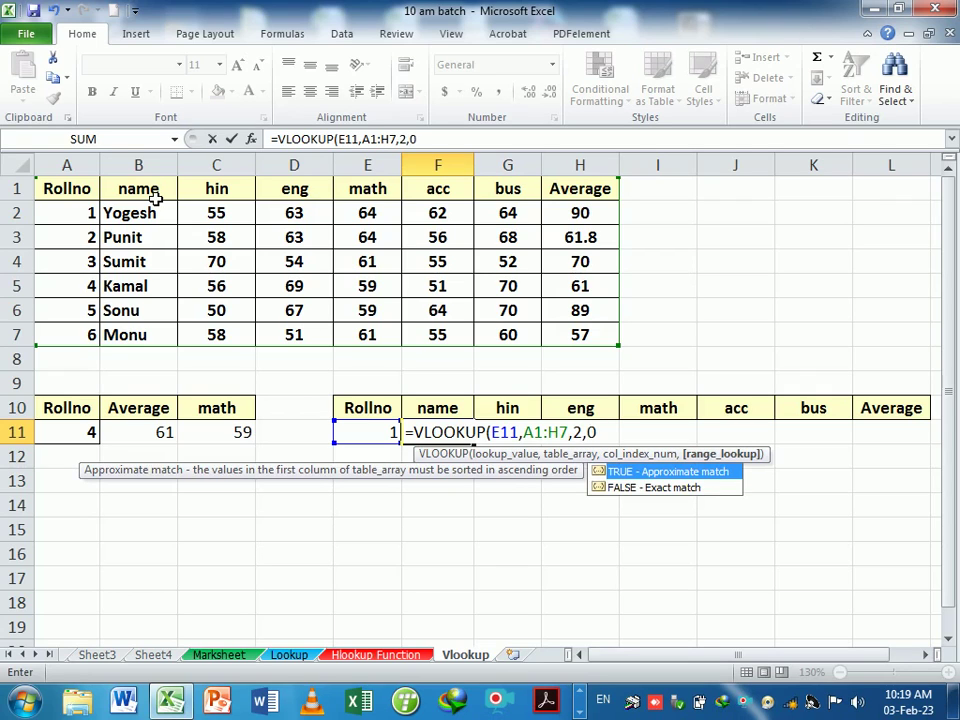
text())
key(Return)
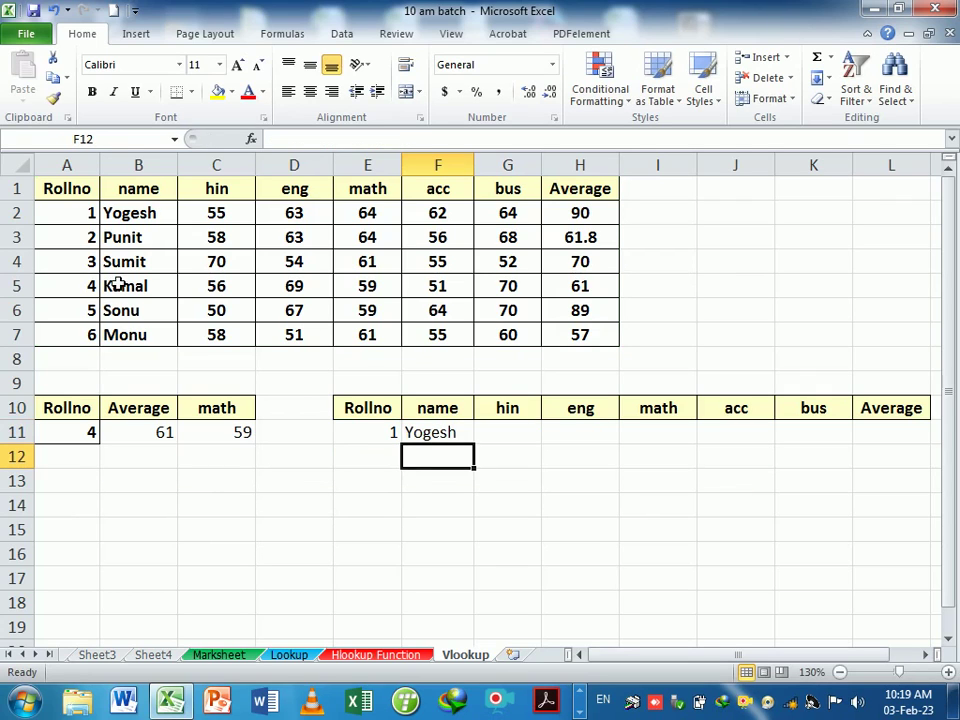
- Fill the F11 lookup across to L11, then select the table body B2:H7
click(460, 440)
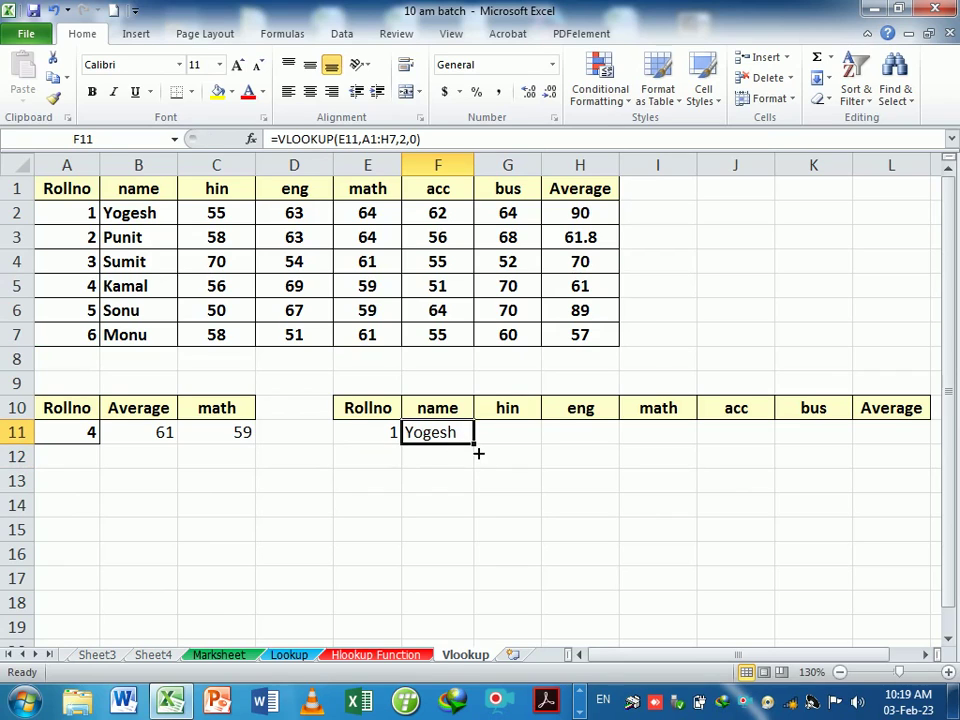
drag(463, 444, 902, 454)
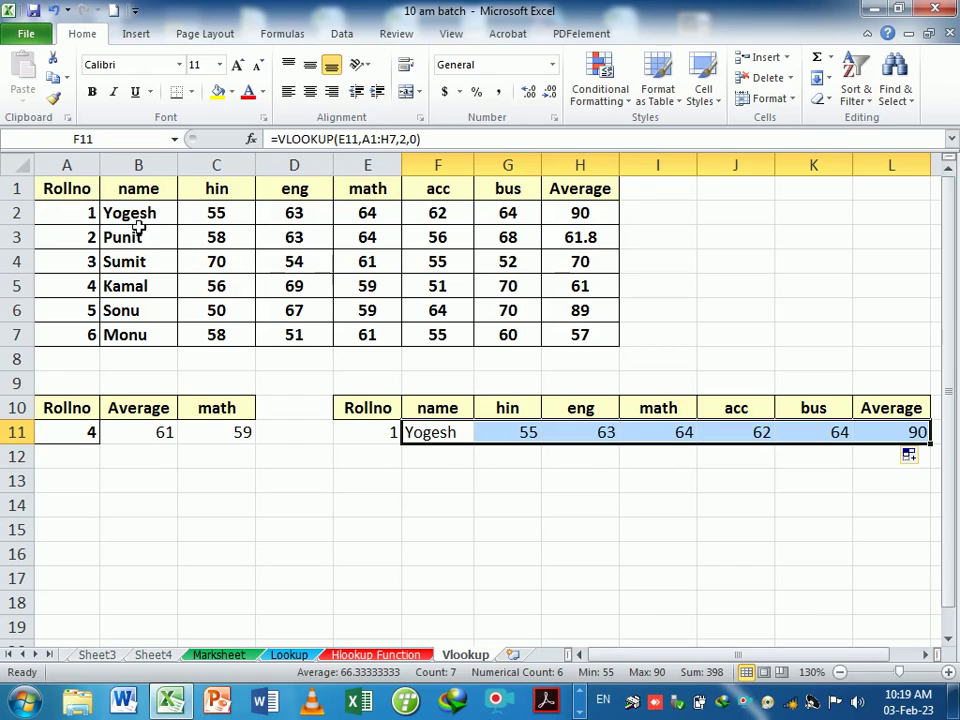
mouse_move(130, 214)
mouse_down()
mouse_move(593, 327)
mouse_move(589, 338)
mouse_up()
- Create a new formula-based conditional formatting rule =$E$11=A$2
click(602, 100)
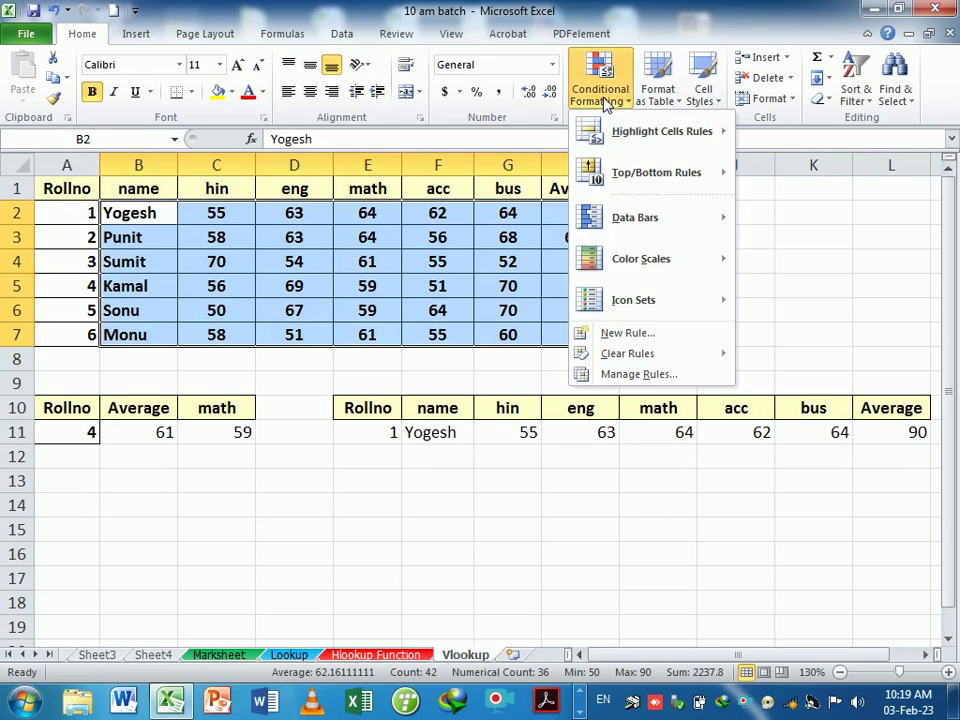
click(628, 336)
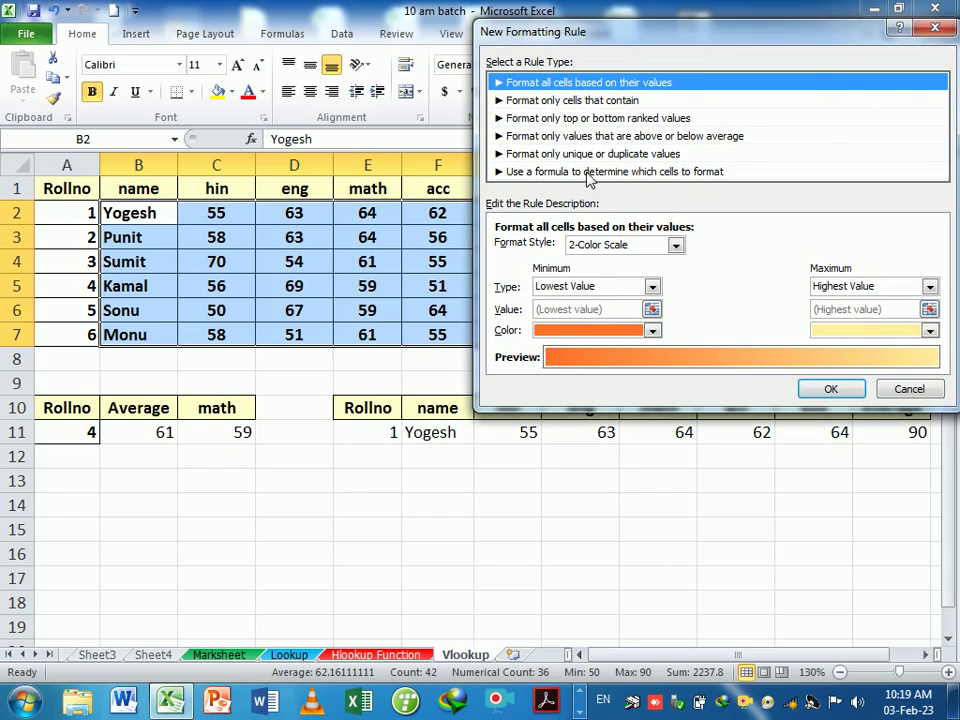
click(587, 172)
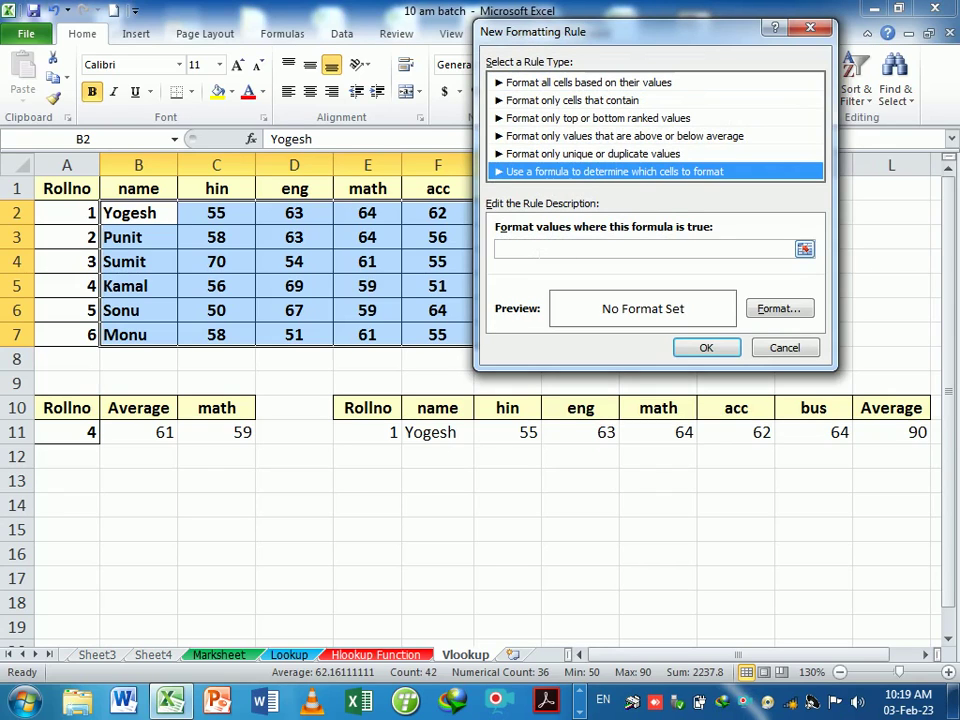
click(549, 247)
text(=)
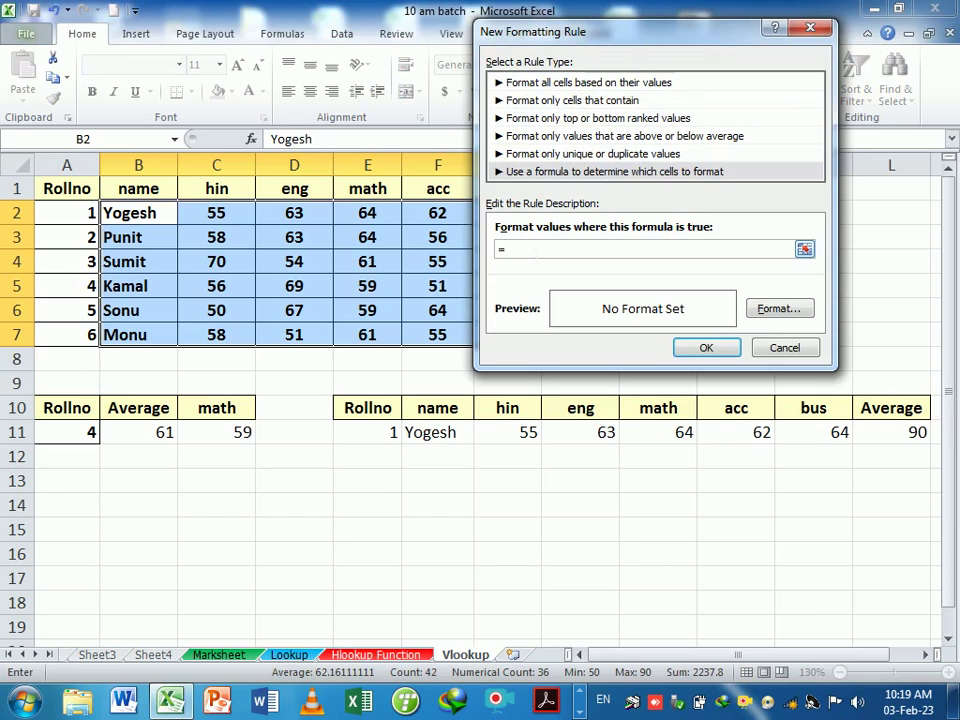
click(371, 440)
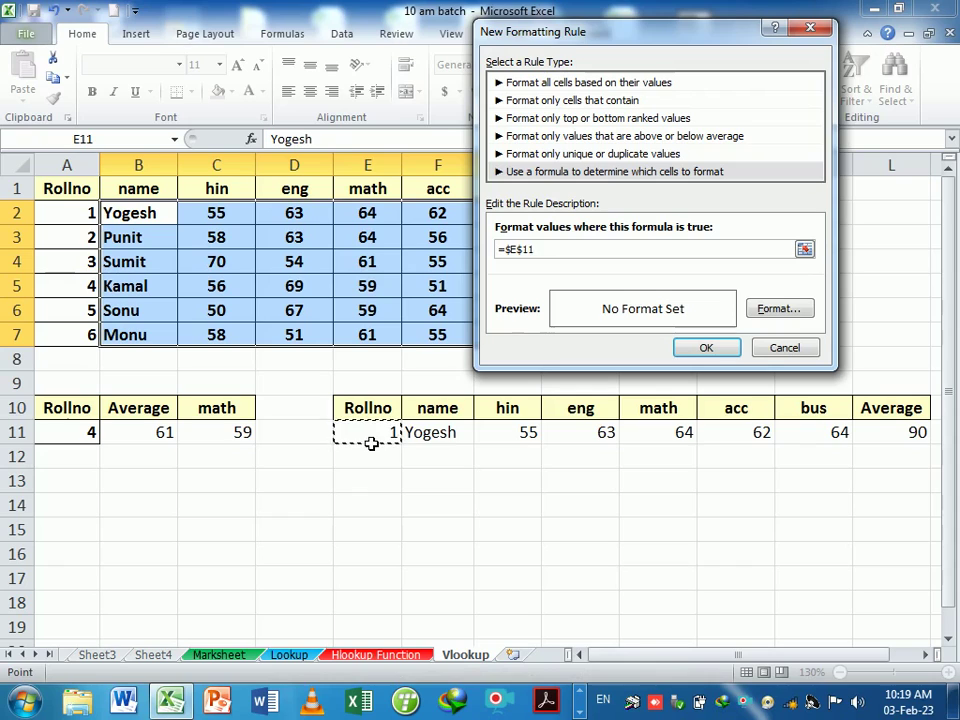
text(=)
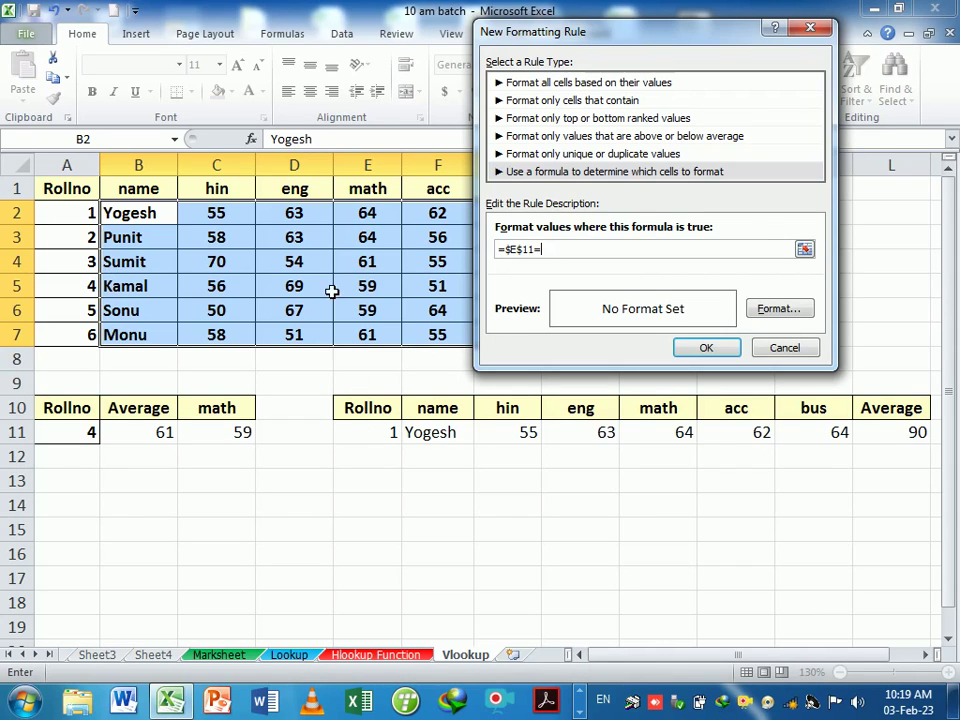
click(66, 221)
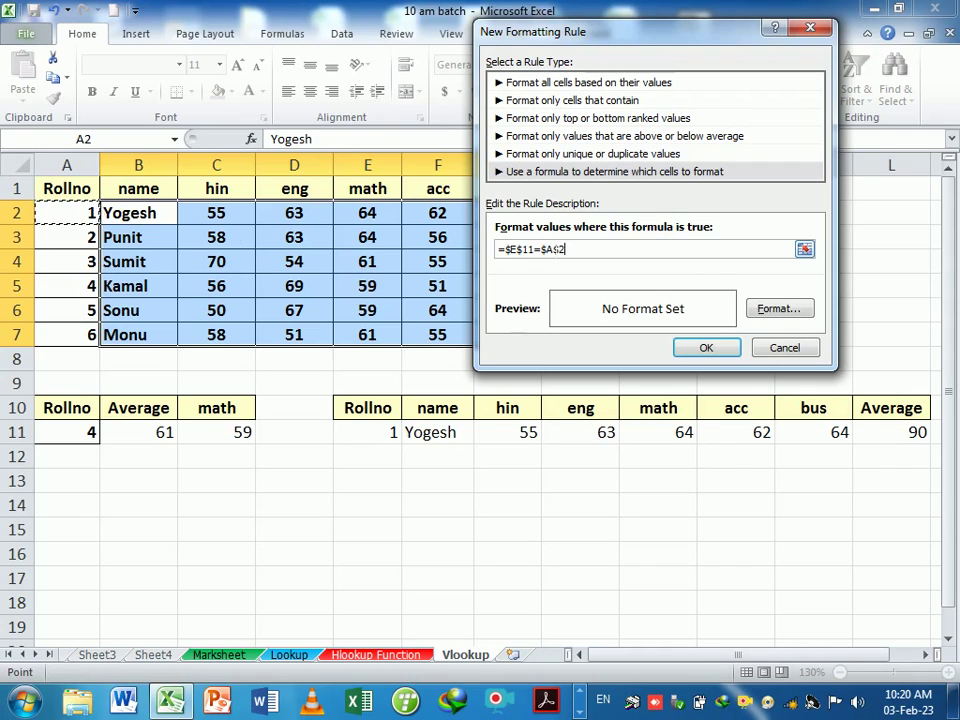
click(545, 249)
key(BackSpace)
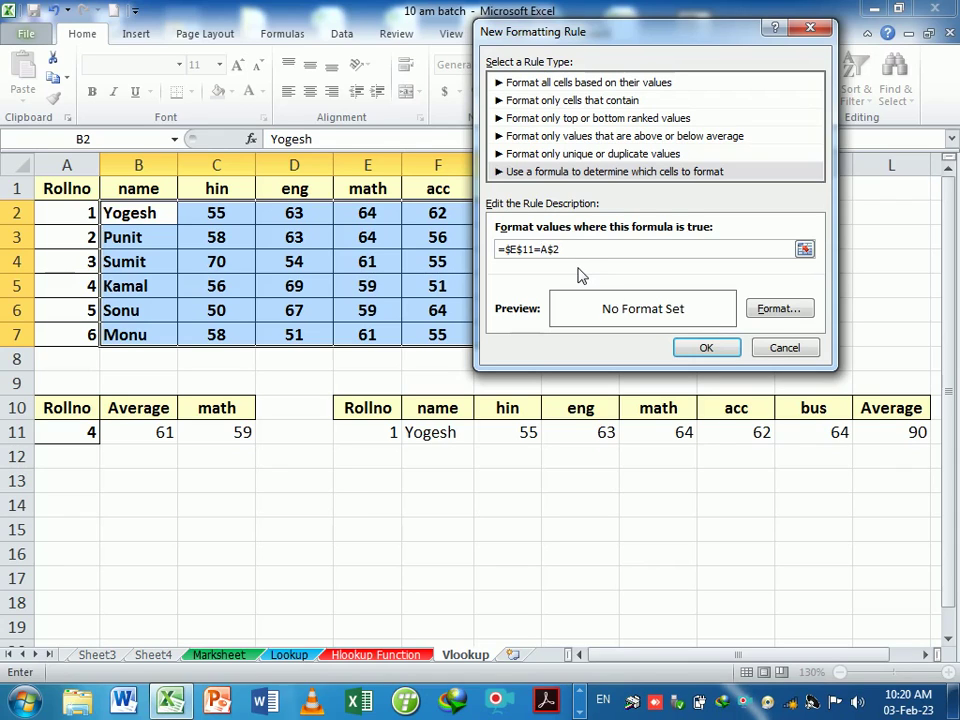
- Give the rule a green fill and a font colour, and apply it
click(762, 313)
click(662, 43)
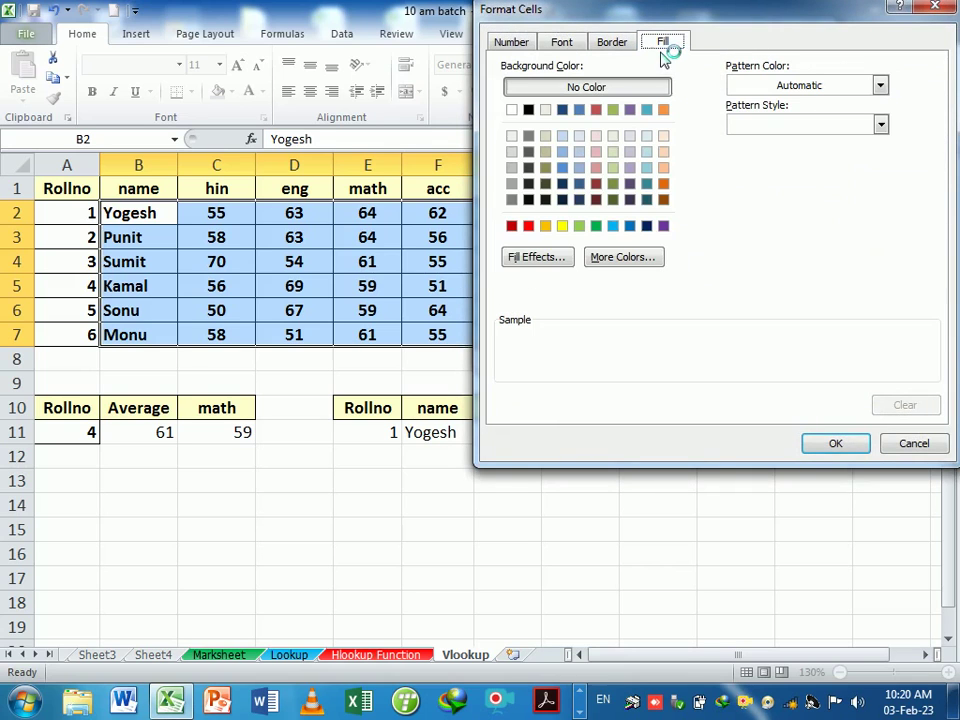
click(596, 228)
click(561, 42)
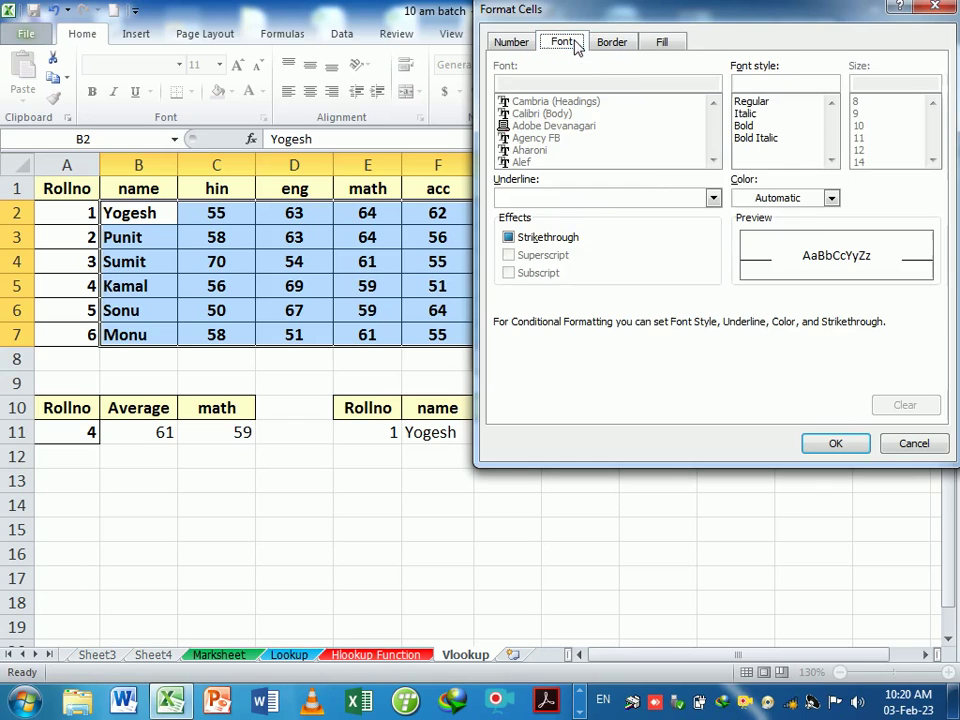
click(830, 197)
click(788, 355)
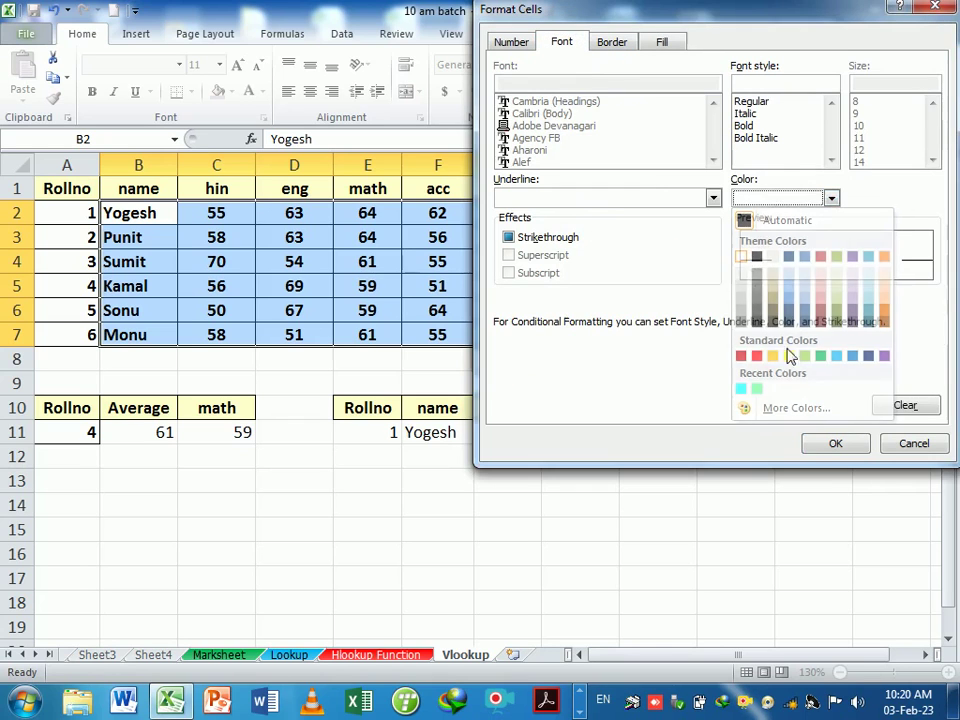
click(835, 443)
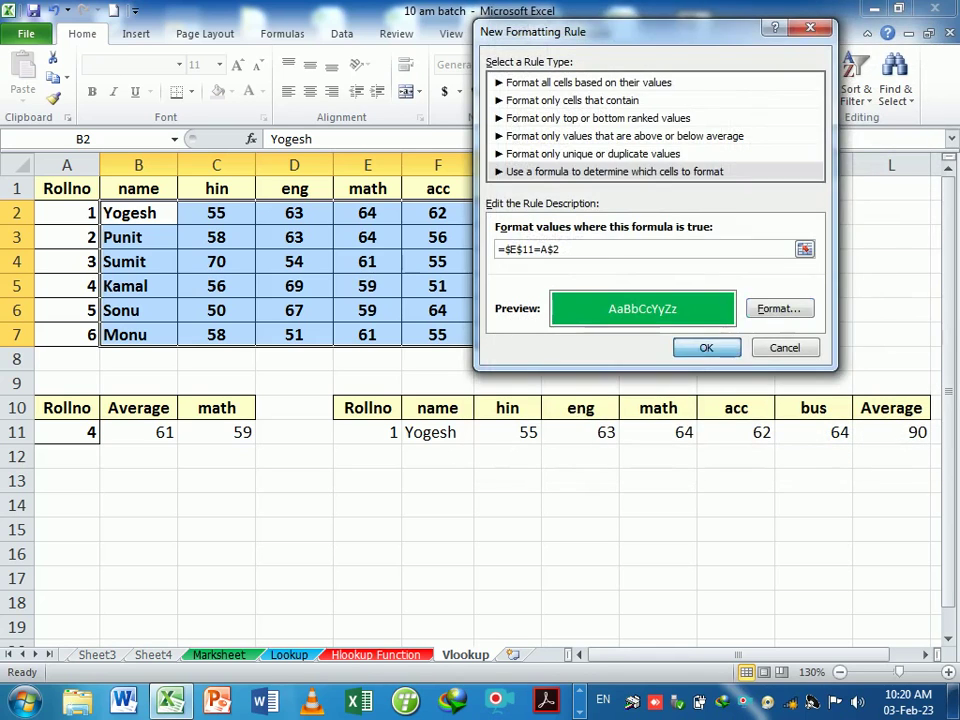
click(700, 347)
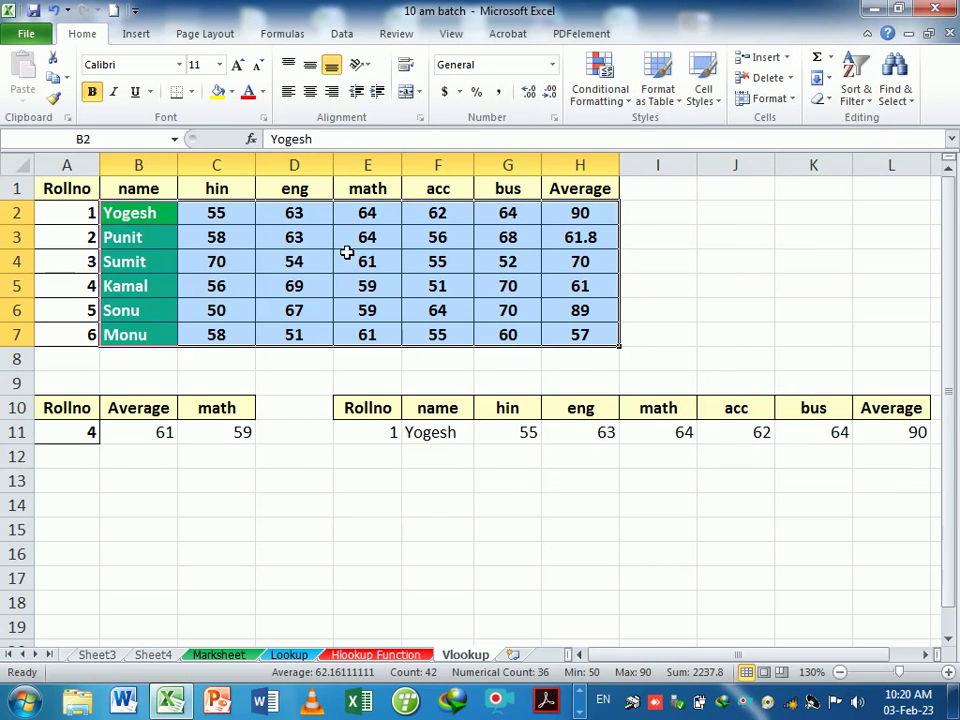
drag(154, 246, 560, 250)
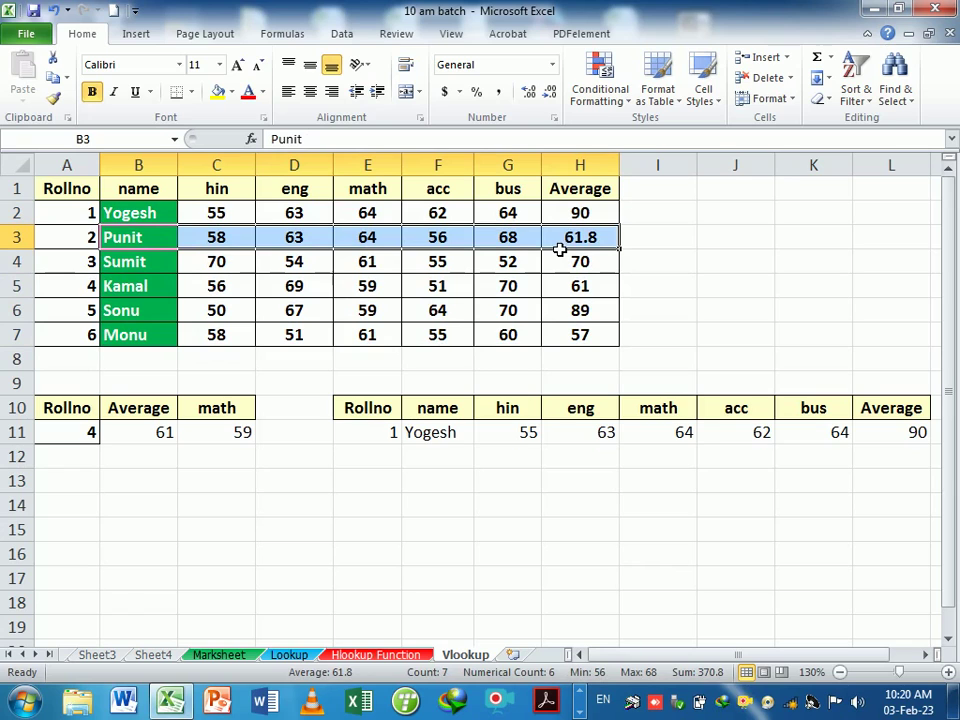
click(392, 433)
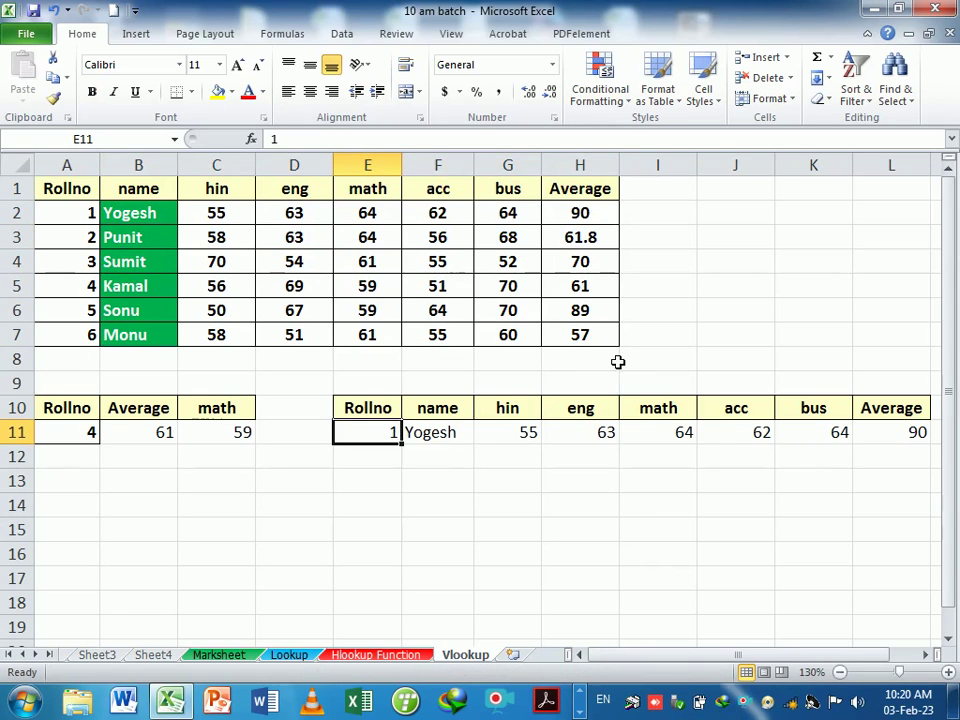
text(3)
key(Return)
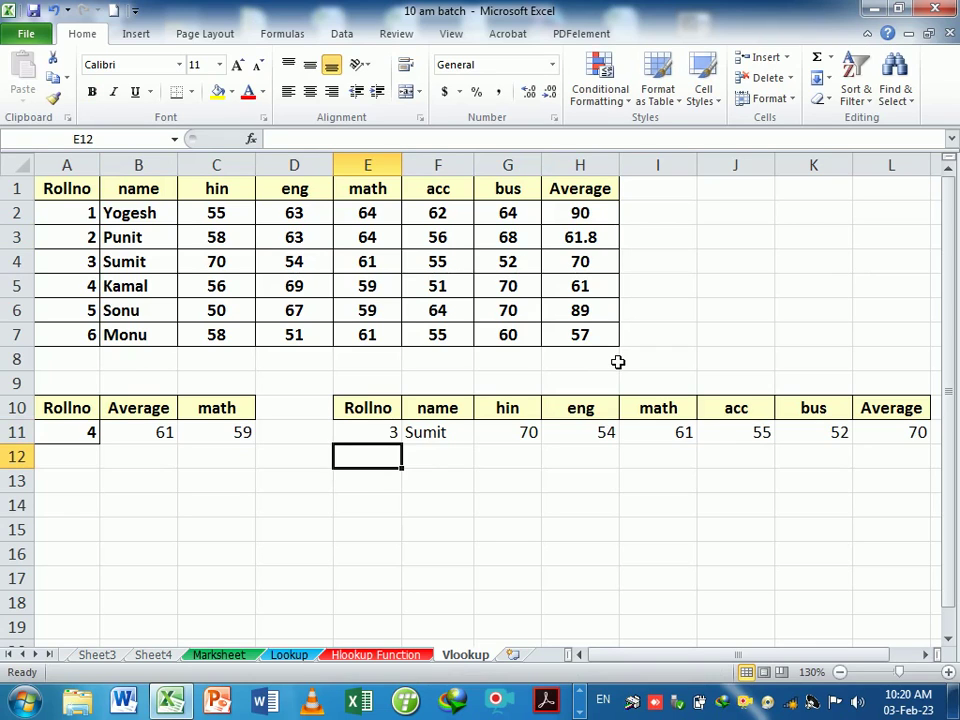
key(ctrl+z)
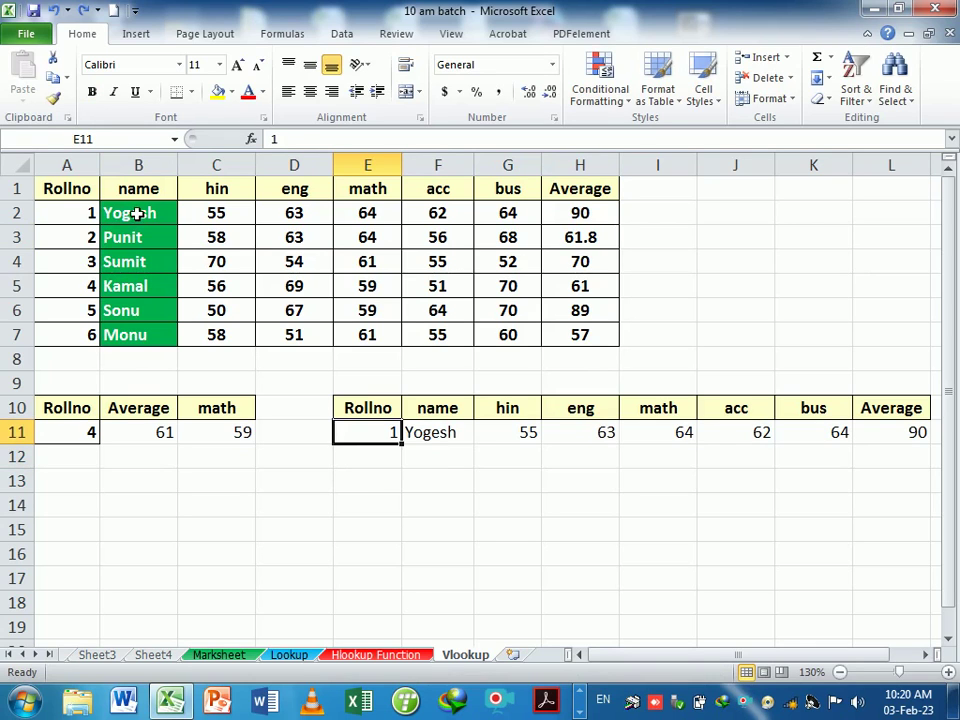
drag(137, 213, 565, 336)
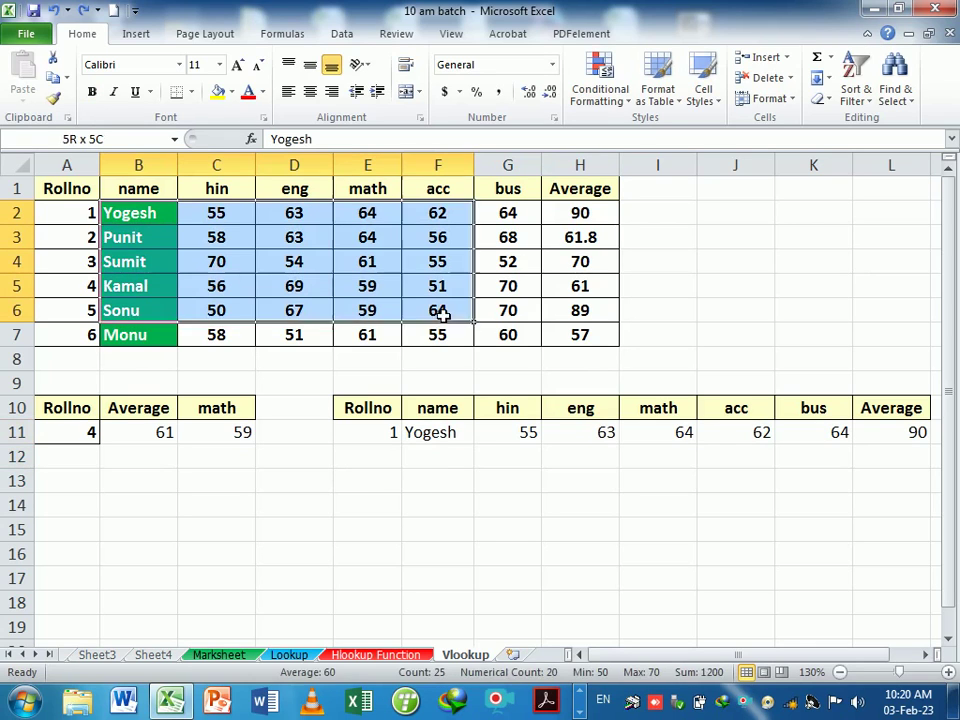
- Edit the highlight rule formula to =$E$11=$A2 and apply it, greening only row 2
click(604, 98)
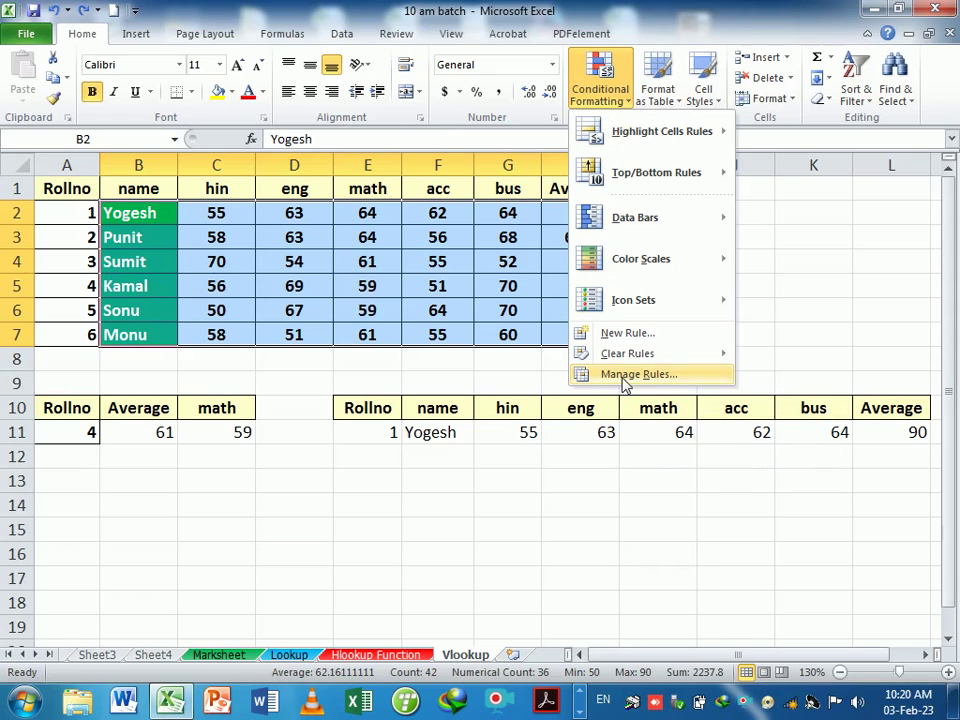
click(624, 375)
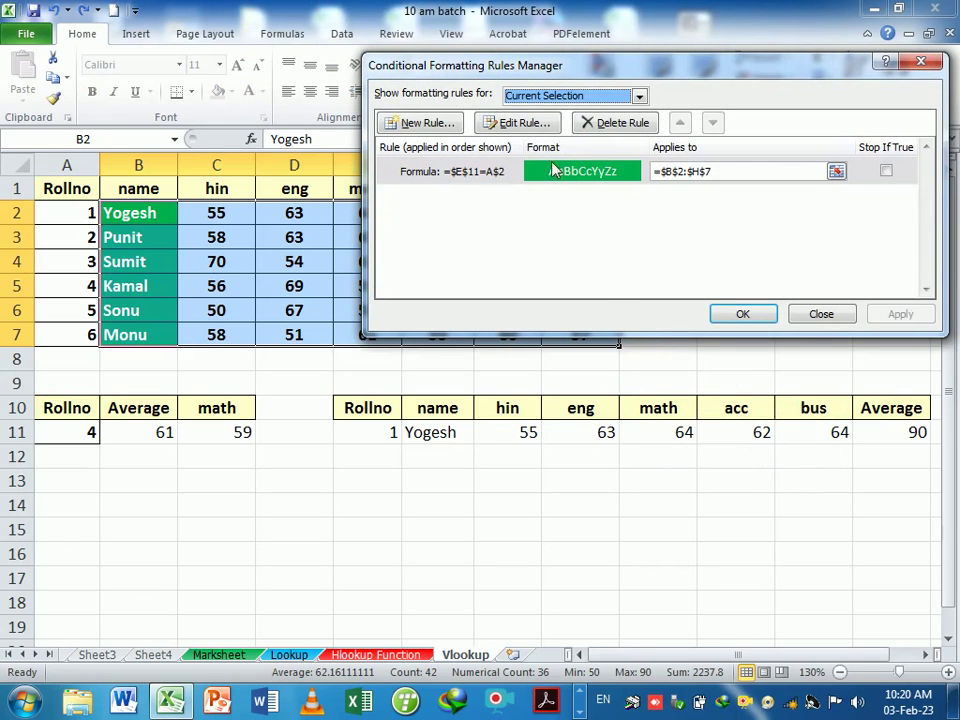
click(491, 171)
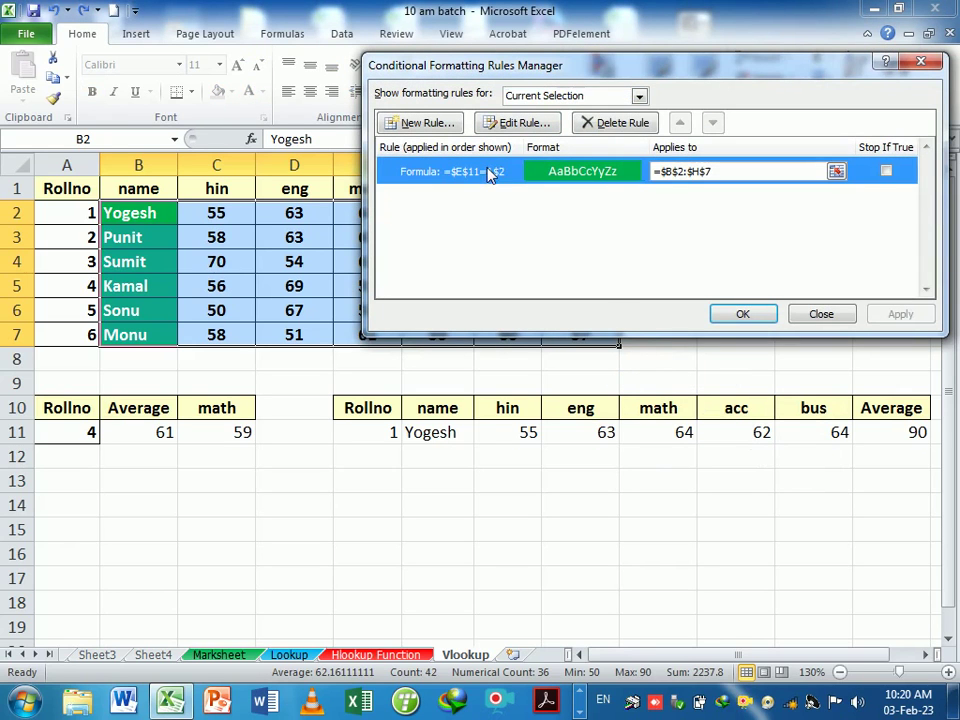
click(521, 122)
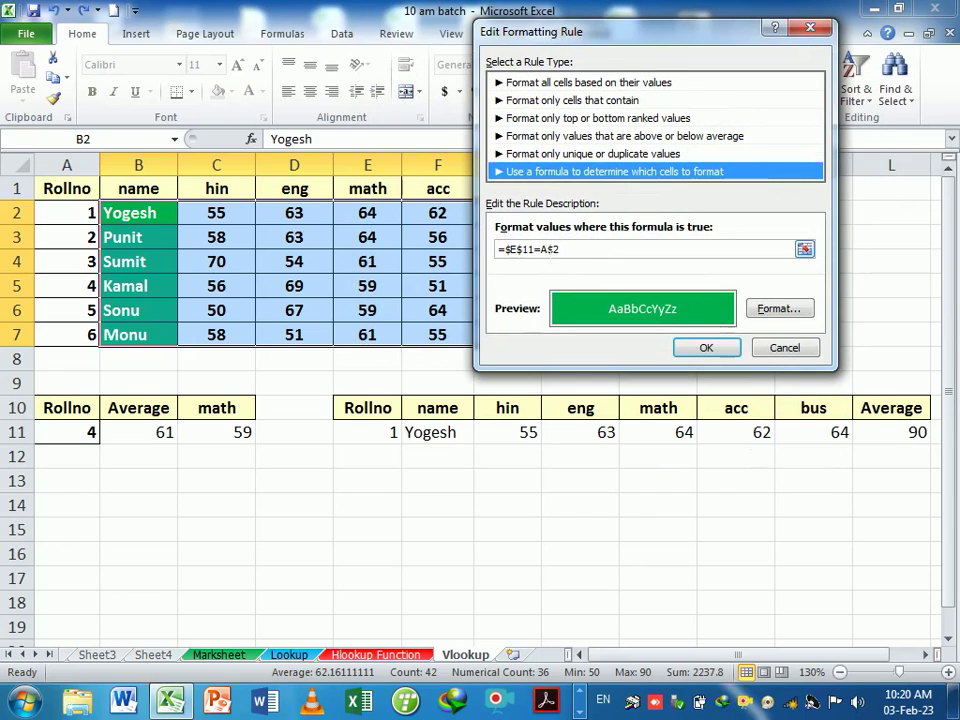
click(541, 249)
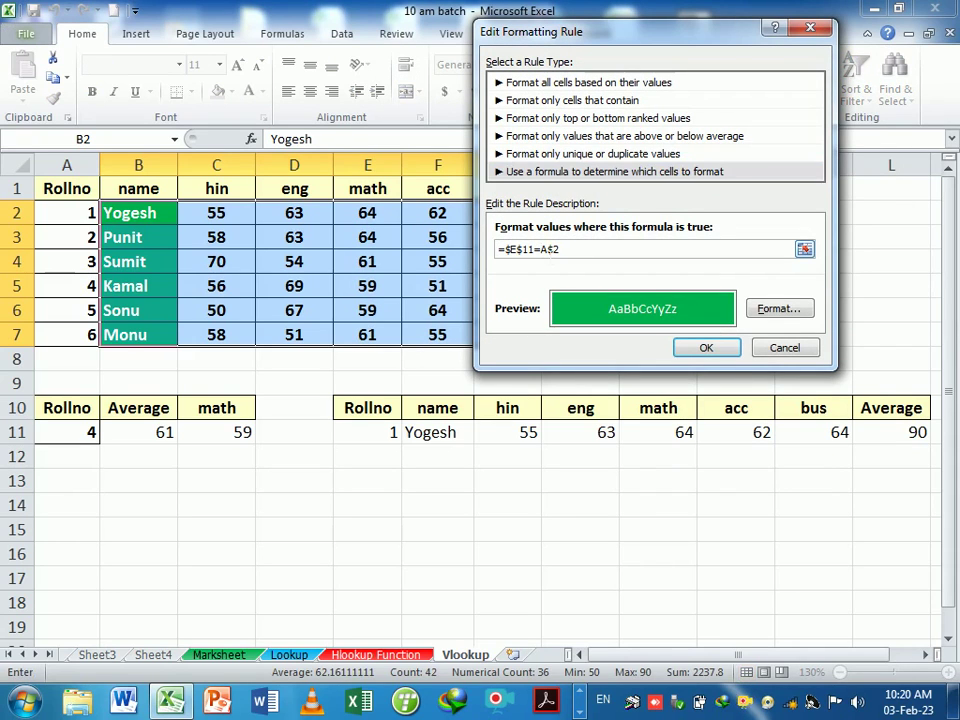
text($)
key(Right)
key(Delete)
click(707, 347)
click(900, 314)
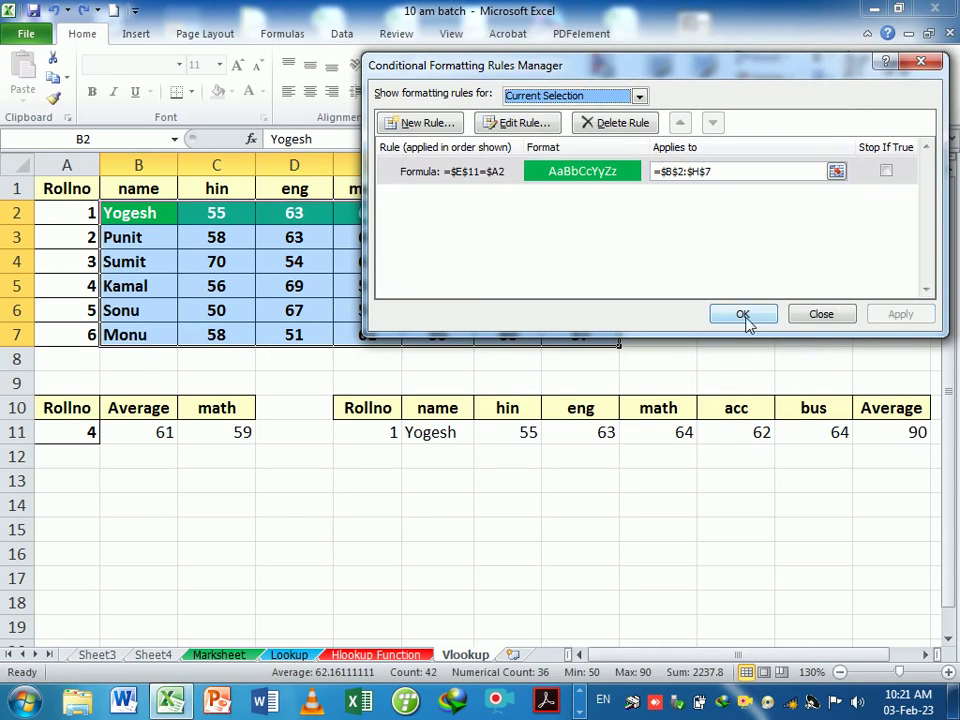
click(743, 314)
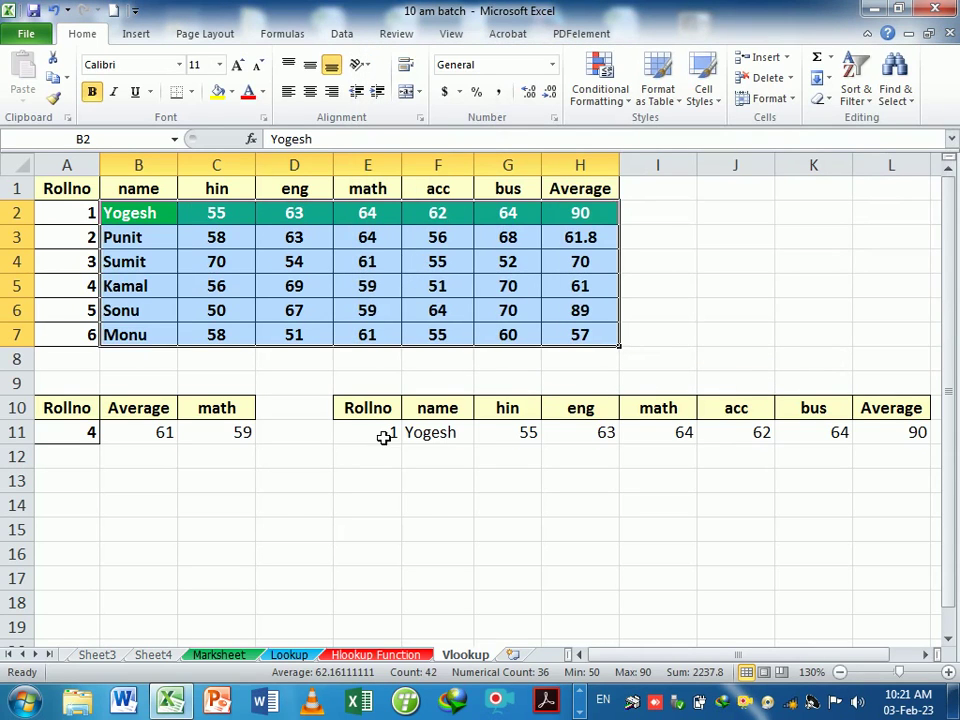
- Enter roll numbers 2, 3 and then 6 in E11, leaving row 7 highlighted
click(381, 432)
text(2)
key(Return)
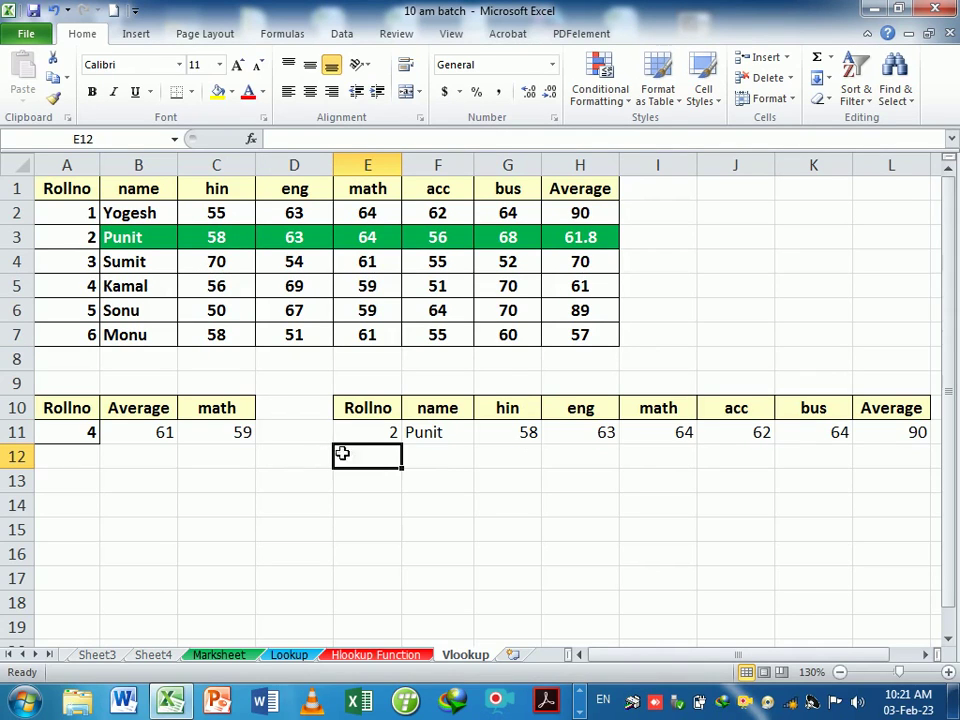
click(381, 440)
text(3)
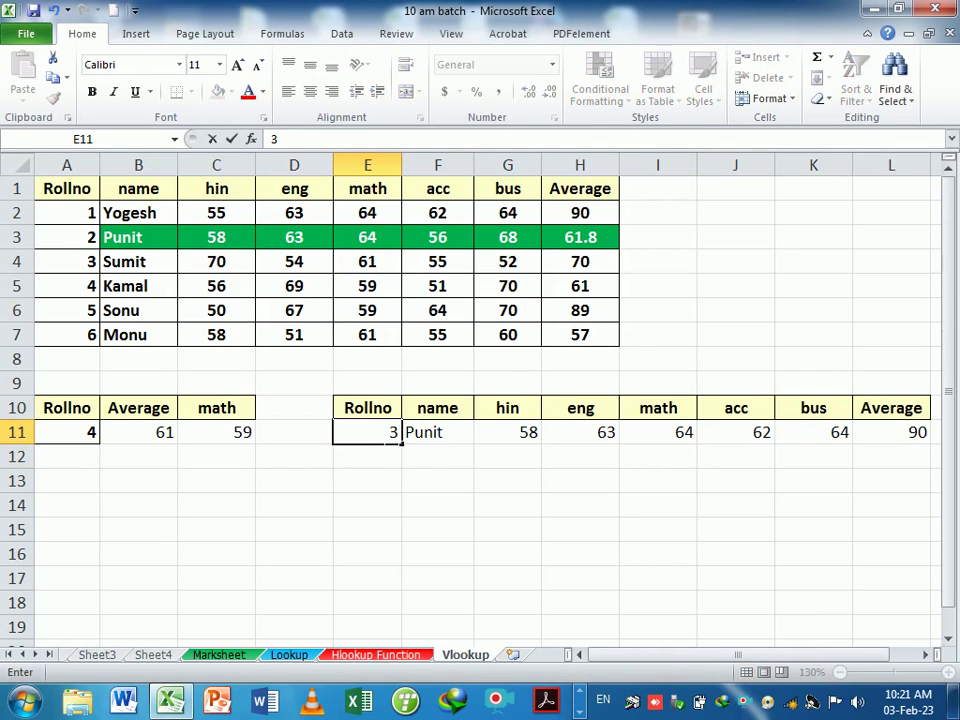
key(Return)
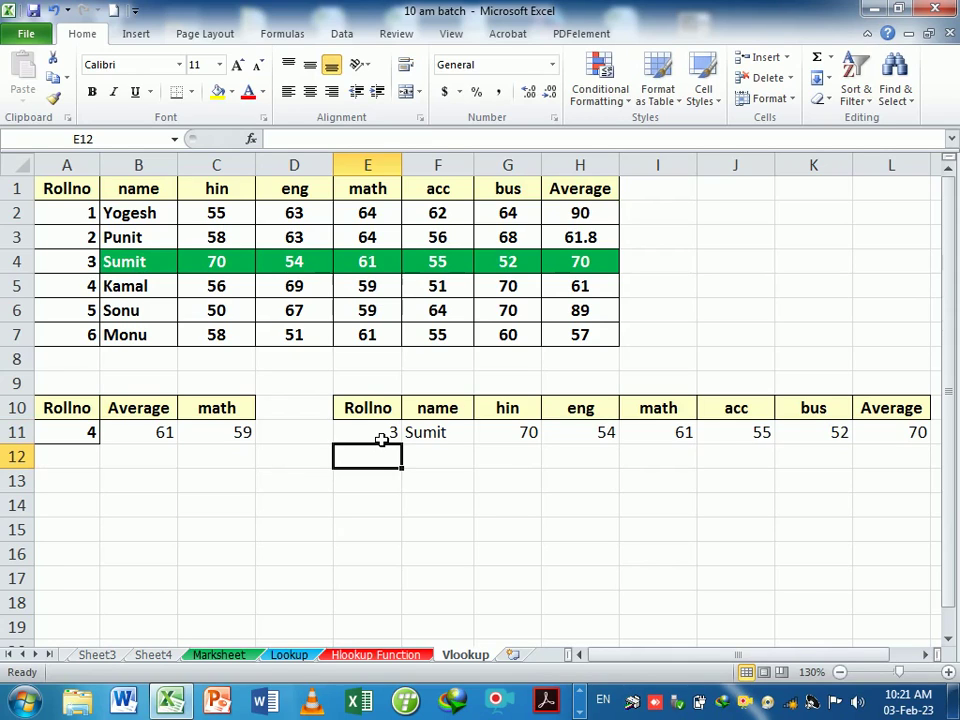
click(383, 438)
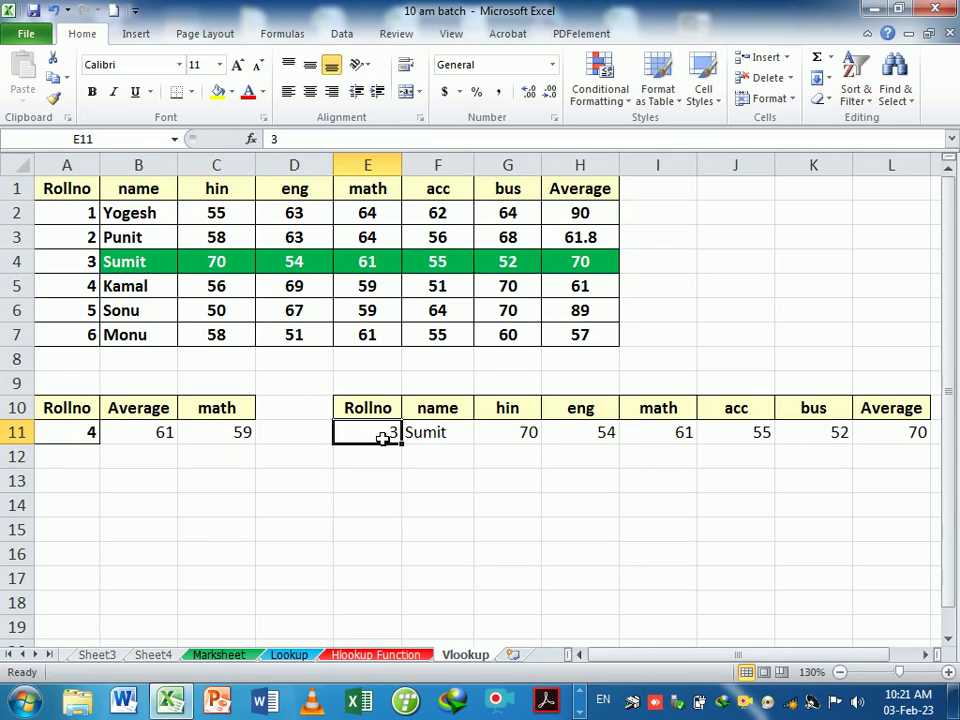
text(6)
key(Return)
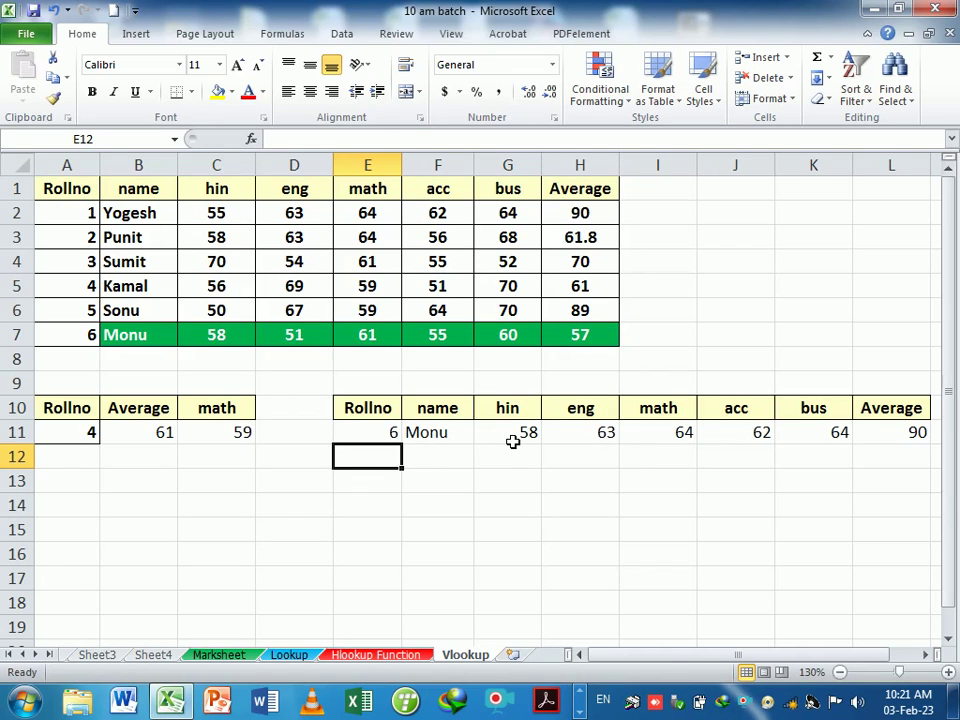
drag(461, 439, 510, 435)
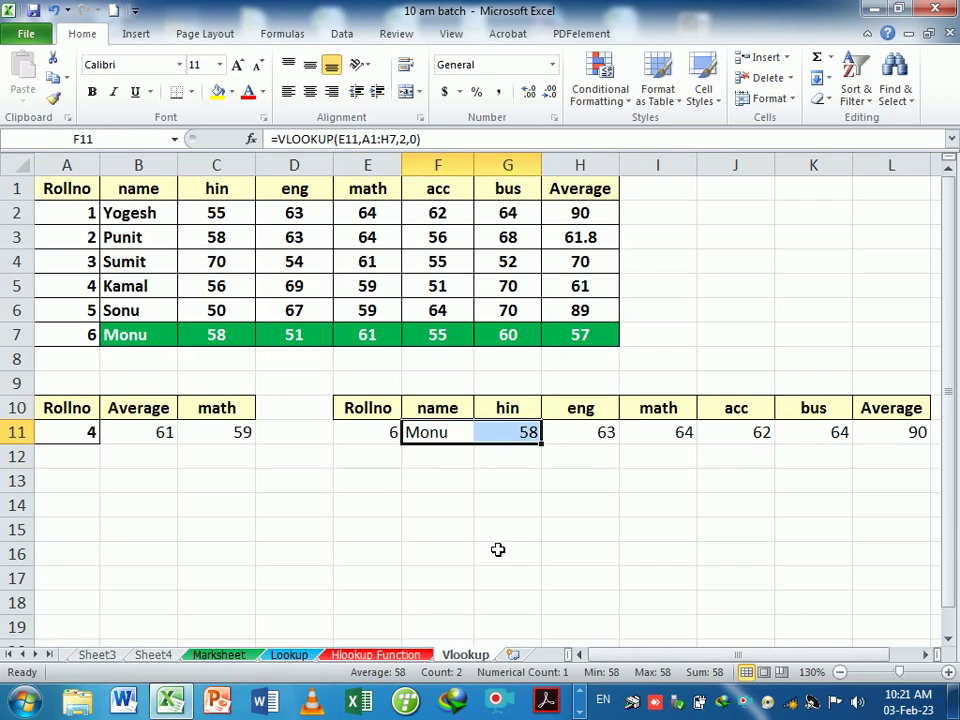
click(467, 506)
drag(450, 438, 915, 447)
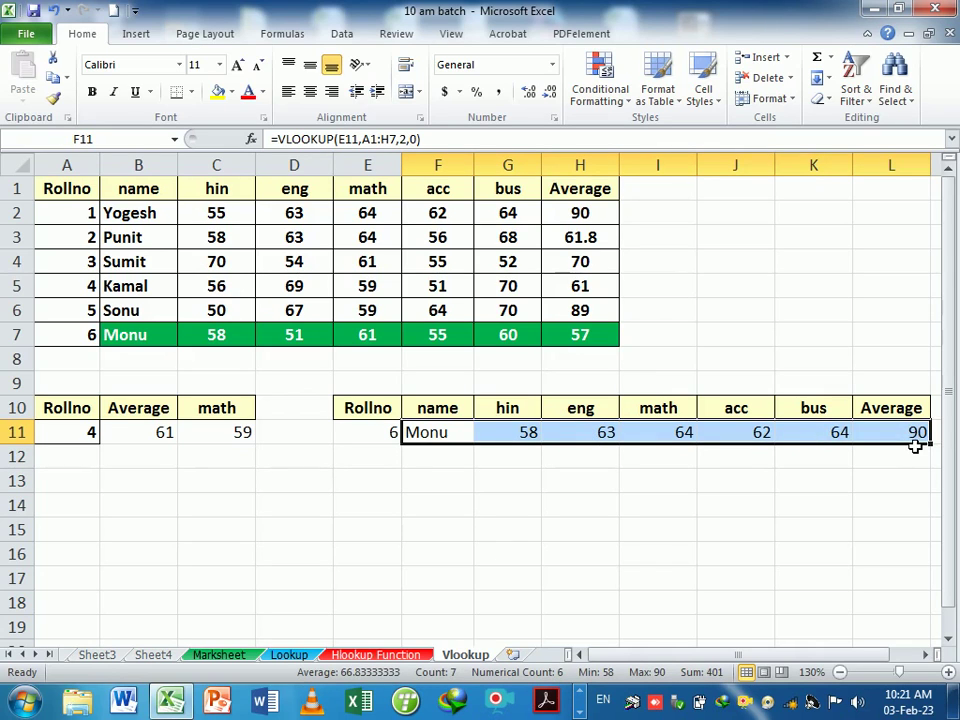
key(F2)
key(Return)
key(F2)
key(Return)
key(F2)
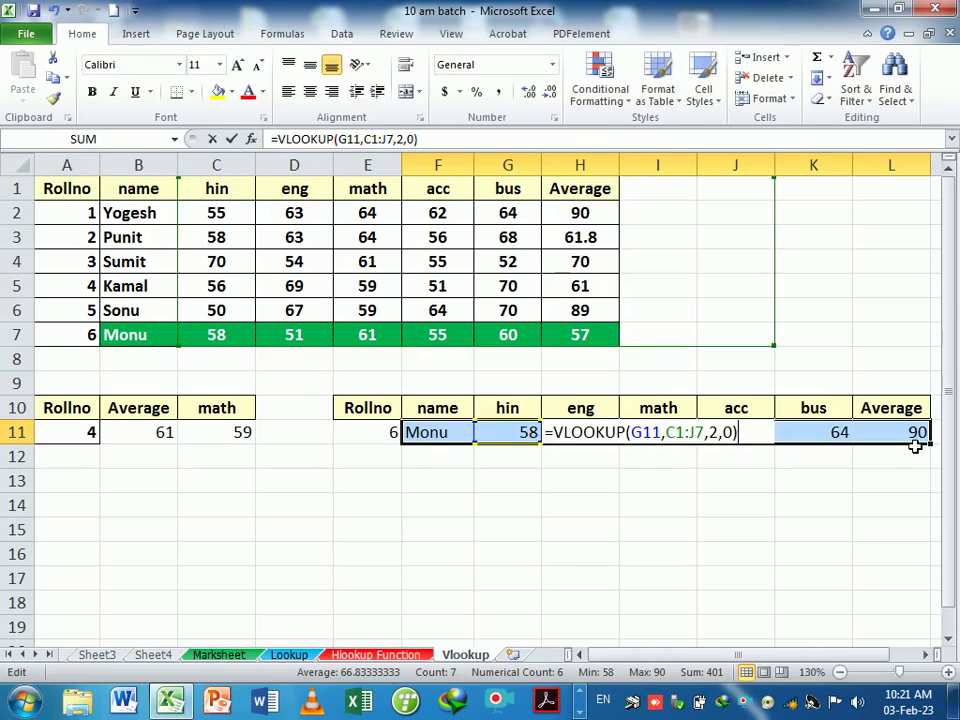
key(Return)
key(F2)
key(Return)
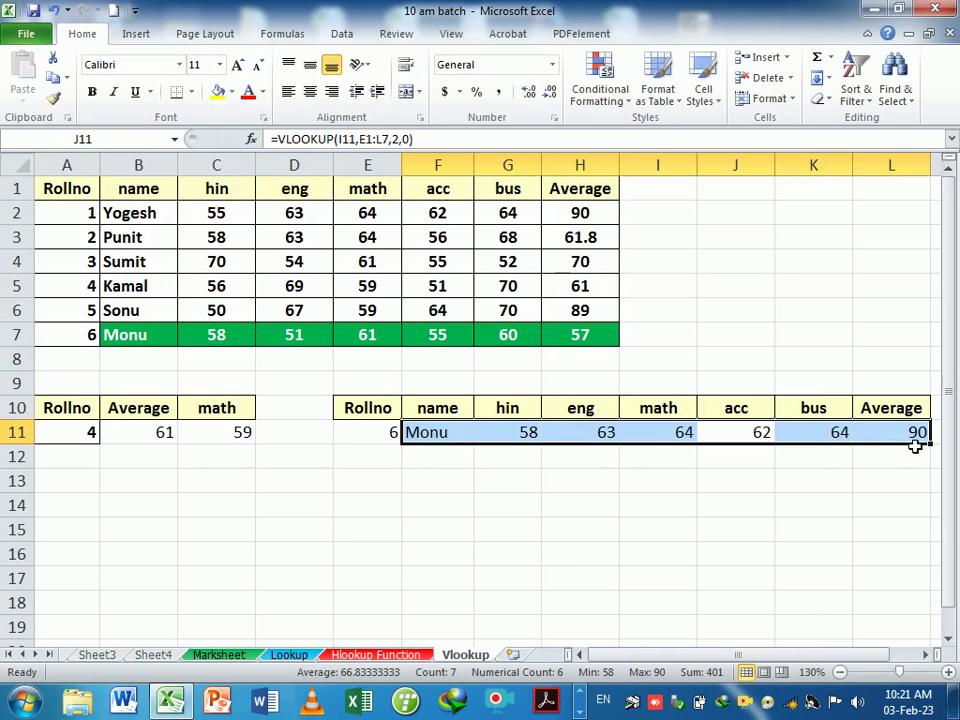
key(F2)
key(Return)
key(F2)
key(Return)
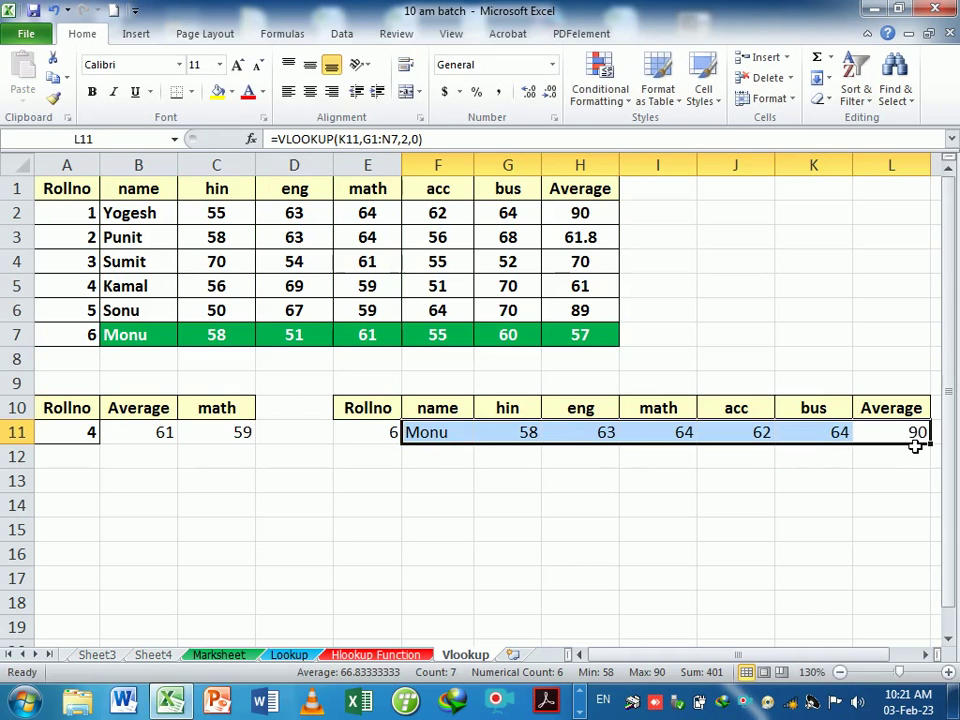
key(Return)
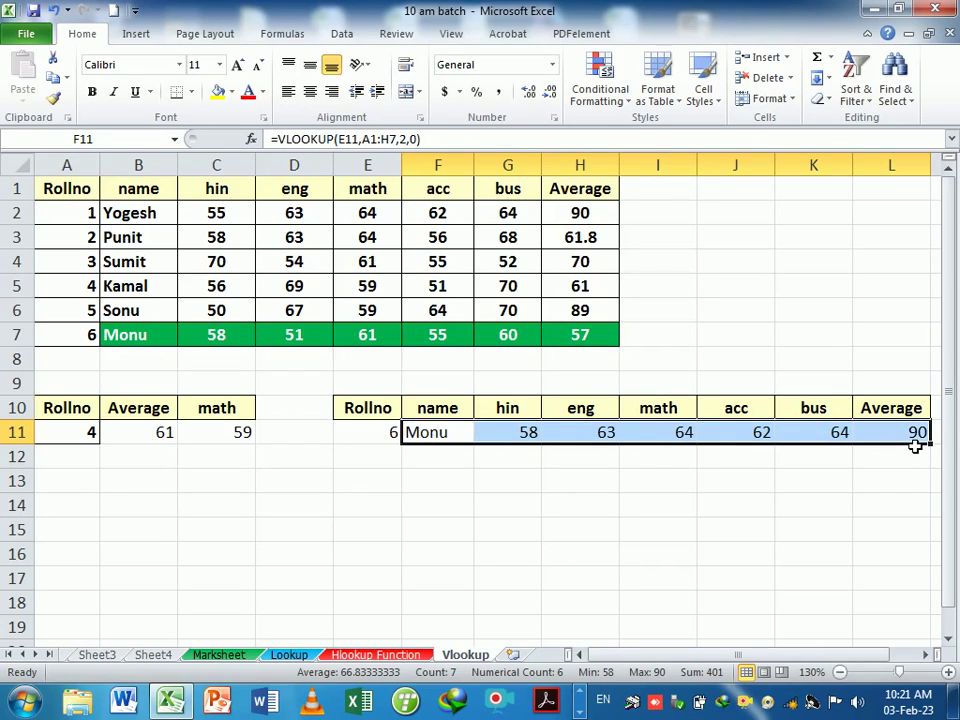
- Enter =VLOOKUP($E$11,$A$1:$H$7,2,0) in F12 to return the student's name
click(462, 470)
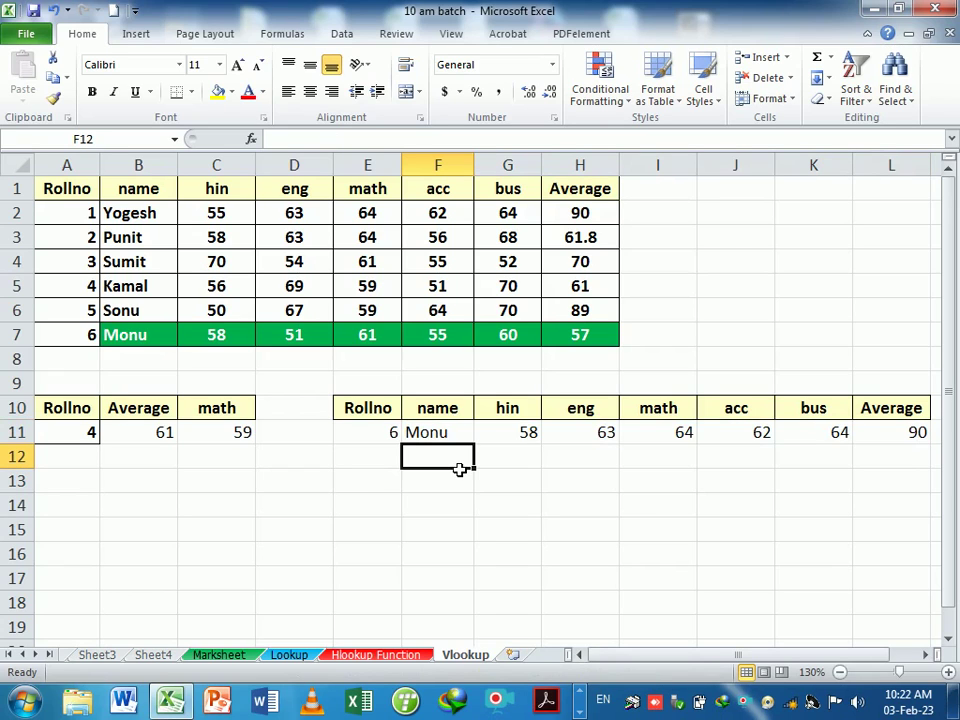
text(=v)
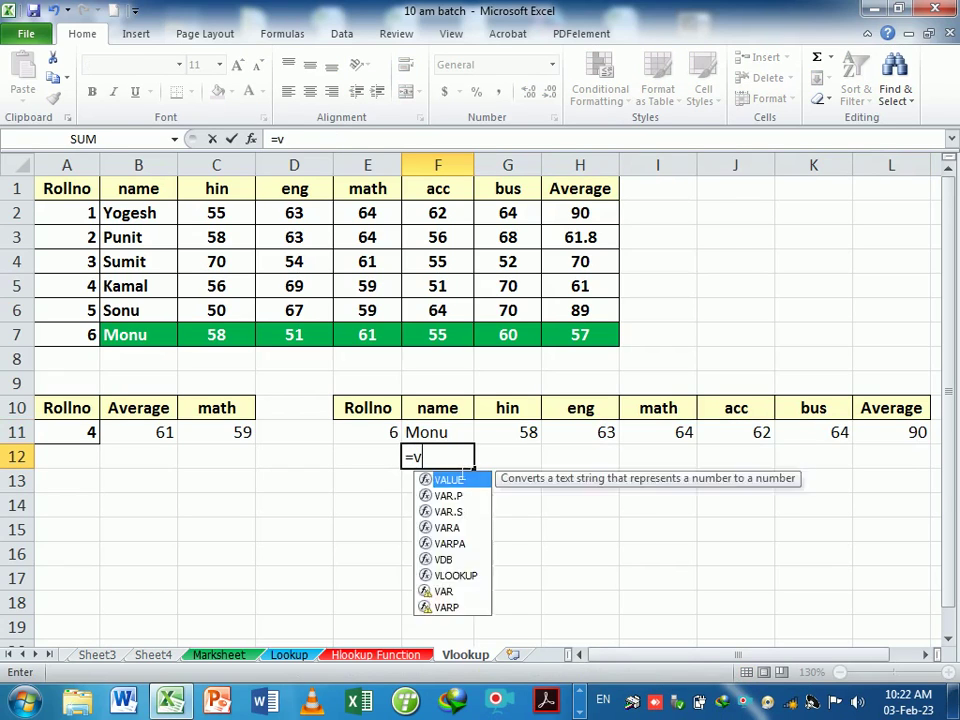
text(l)
key(Tab)
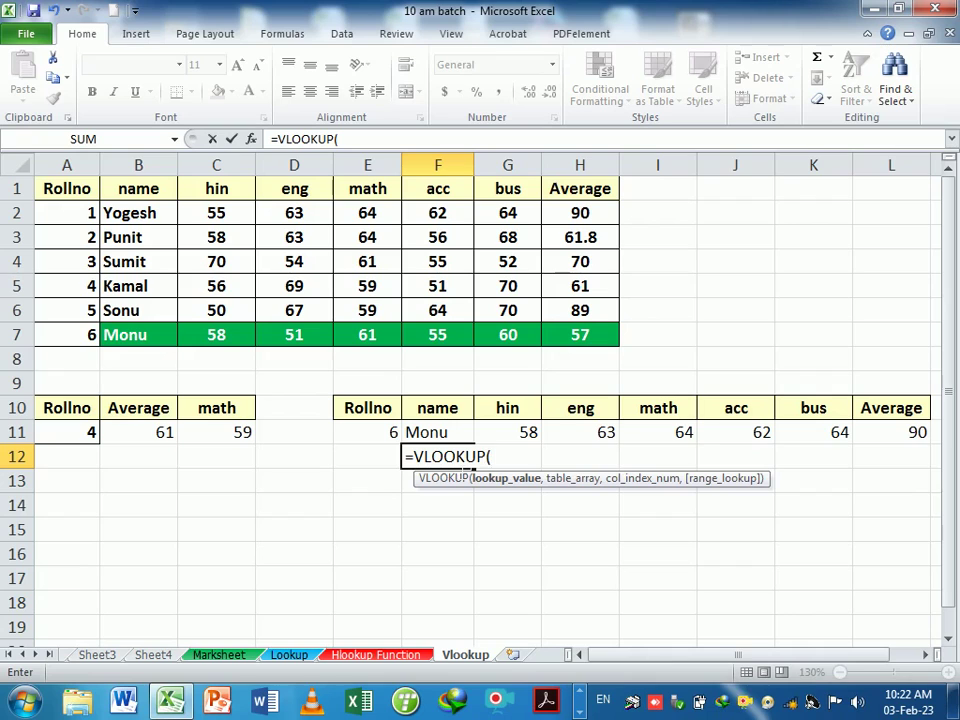
click(388, 435)
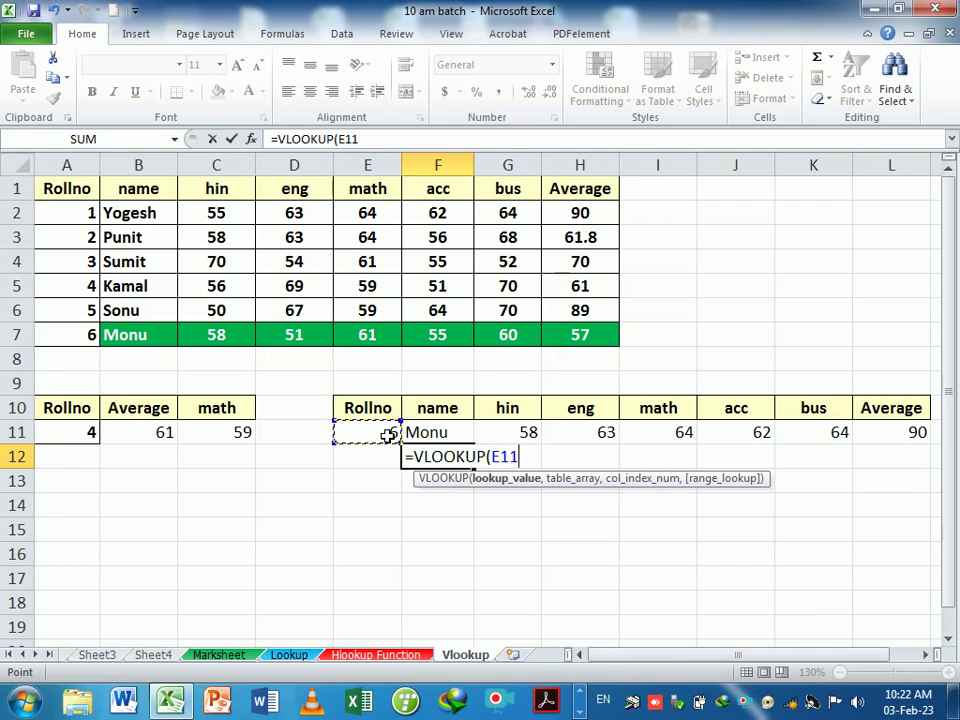
key(F4)
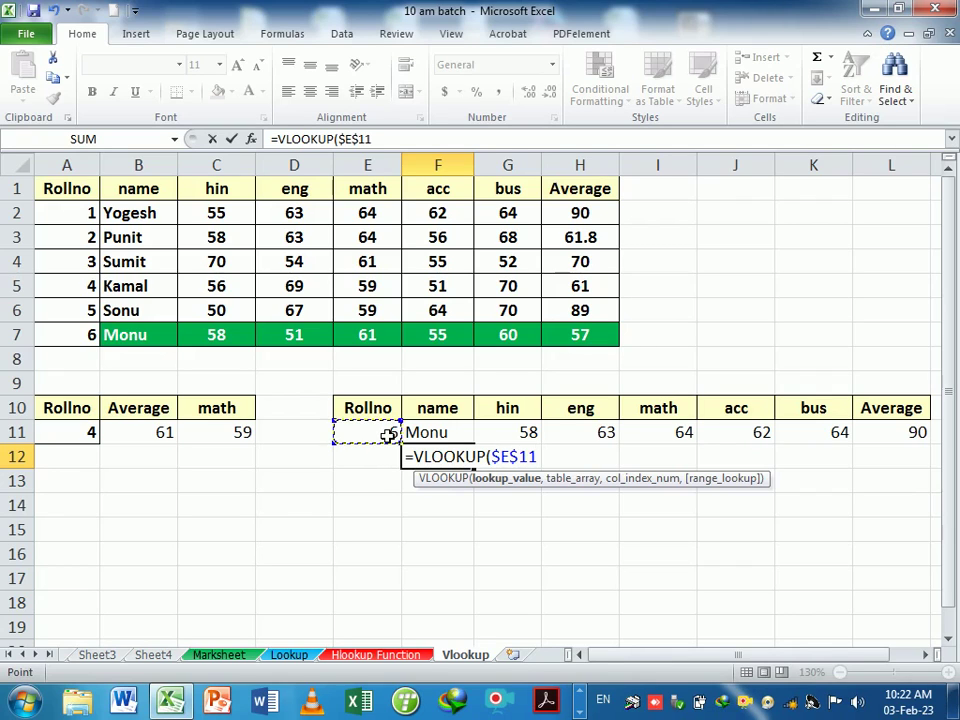
text(,)
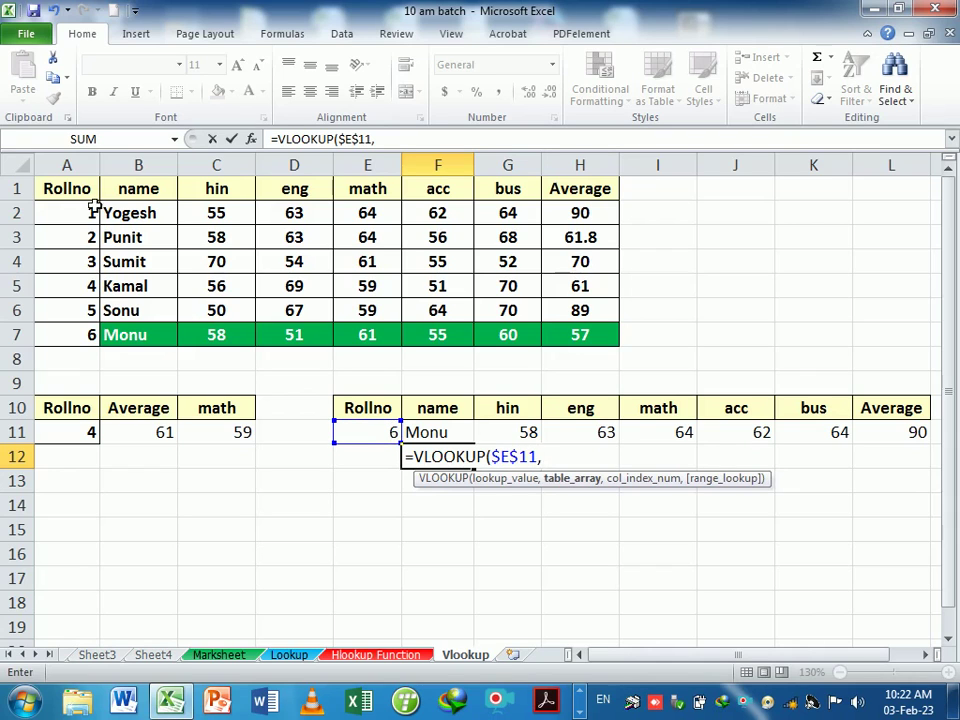
drag(70, 190, 556, 337)
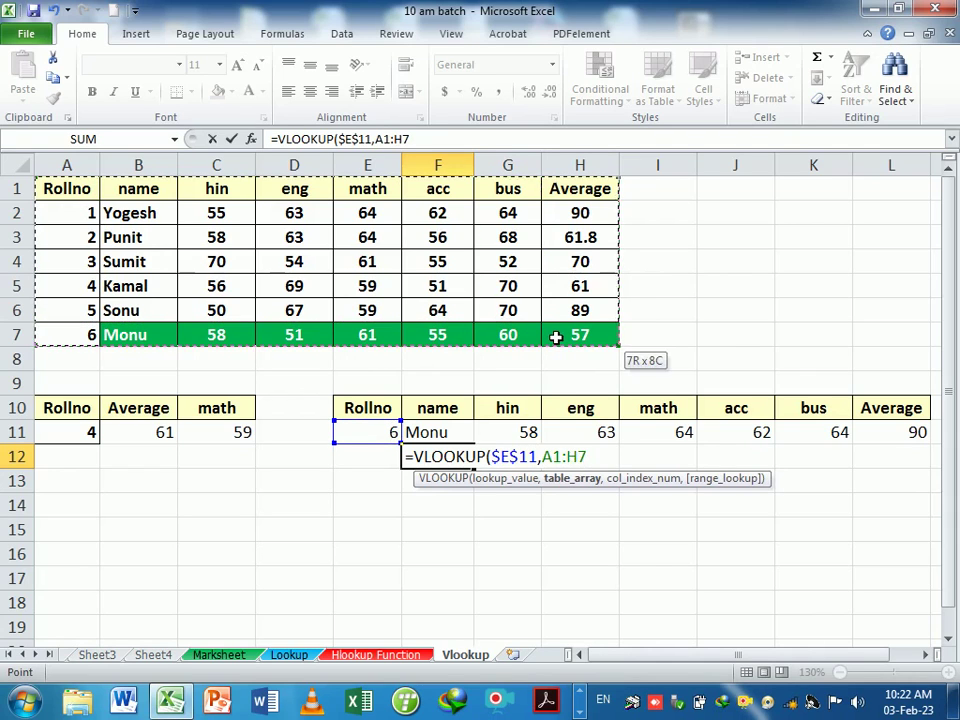
key(F4)
text($H$7,)
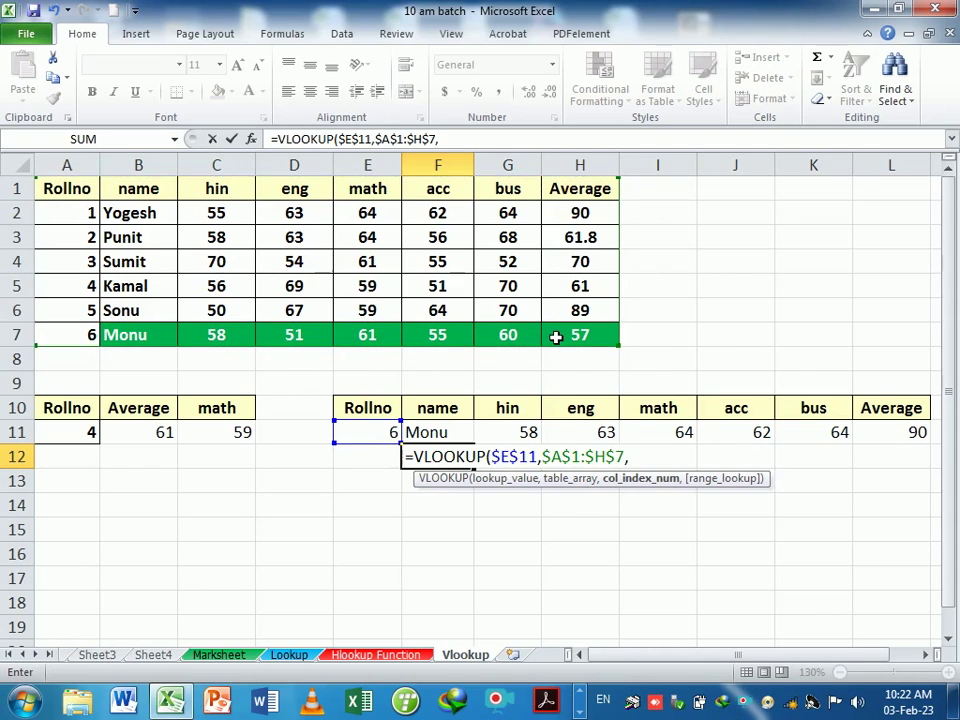
text(0)
key(BackSpace)
text(2,)
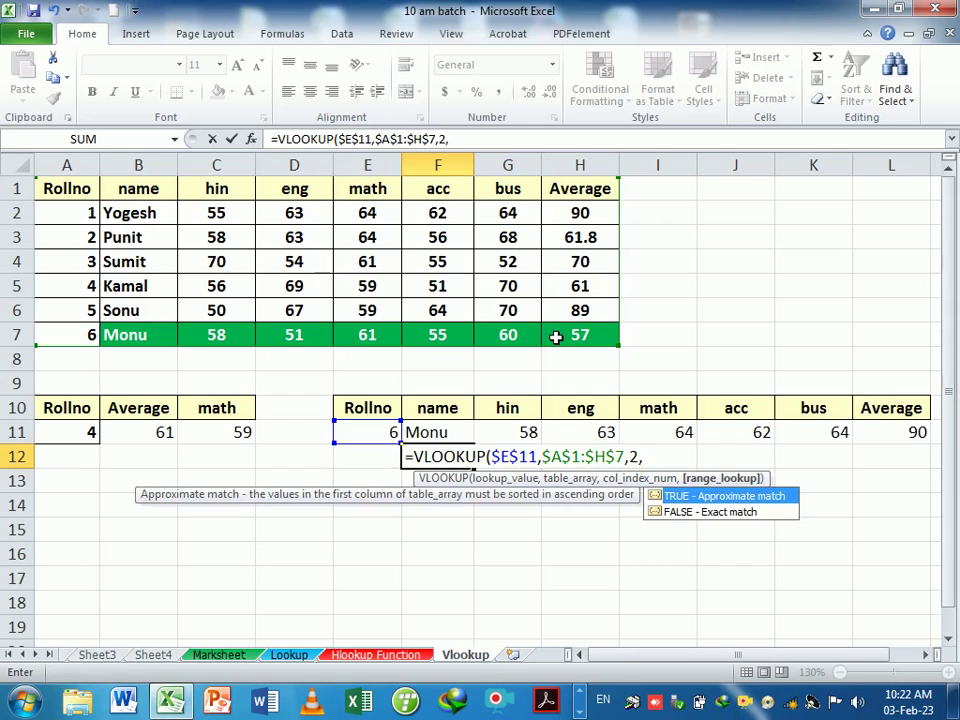
text(0)
key(Return)
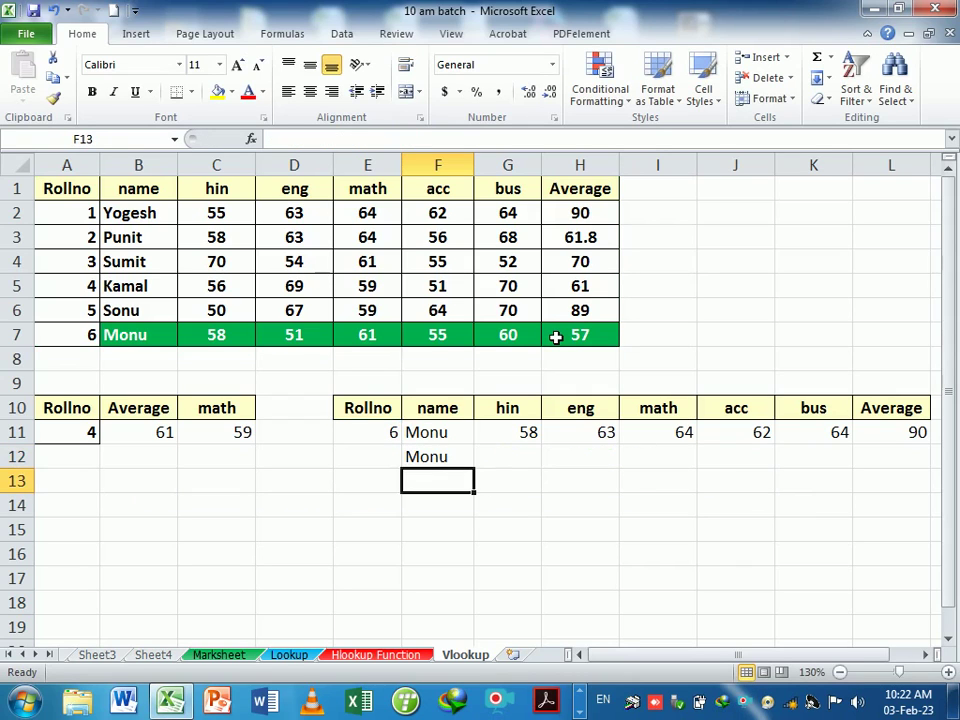
- Copy the F12 lookup across to L12 and check each copy still uses index 2, returning Monu
click(465, 456)
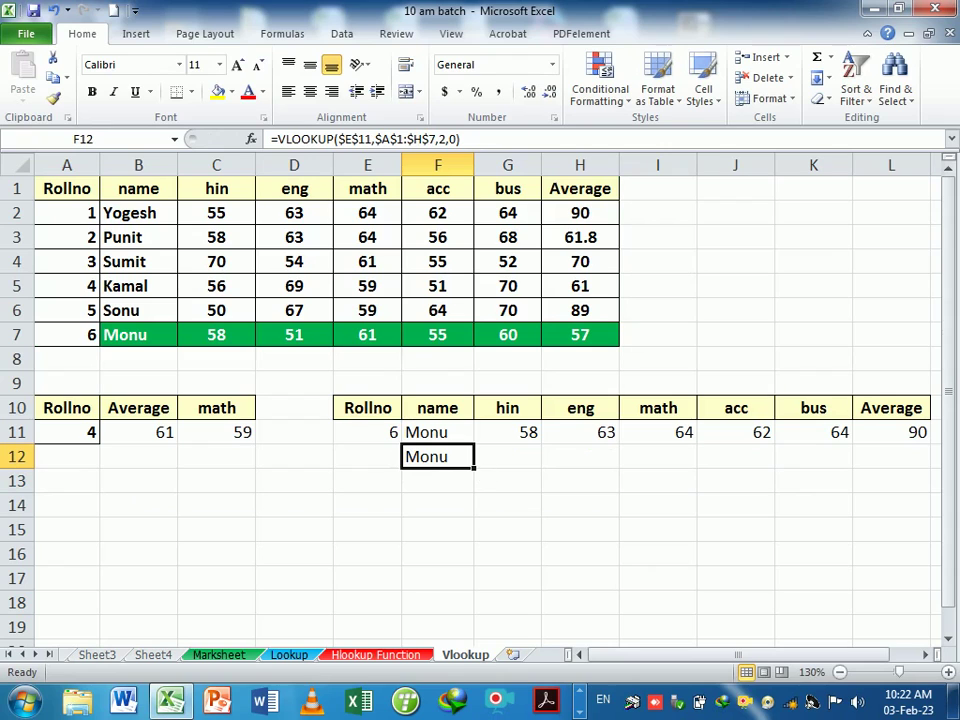
drag(474, 467, 853, 519)
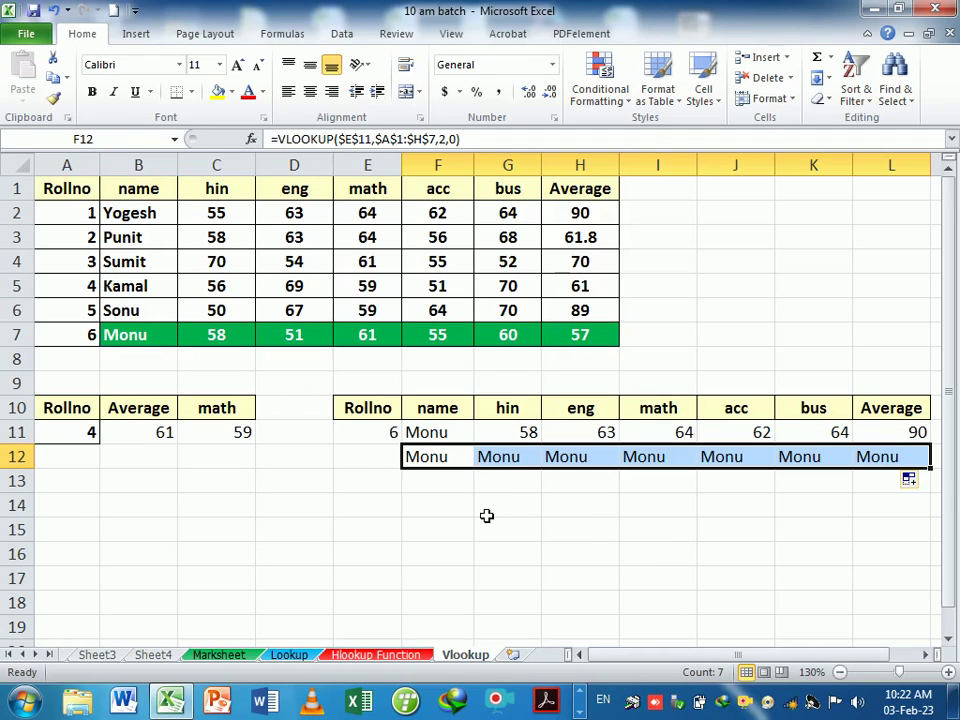
key(F2)
key(Return)
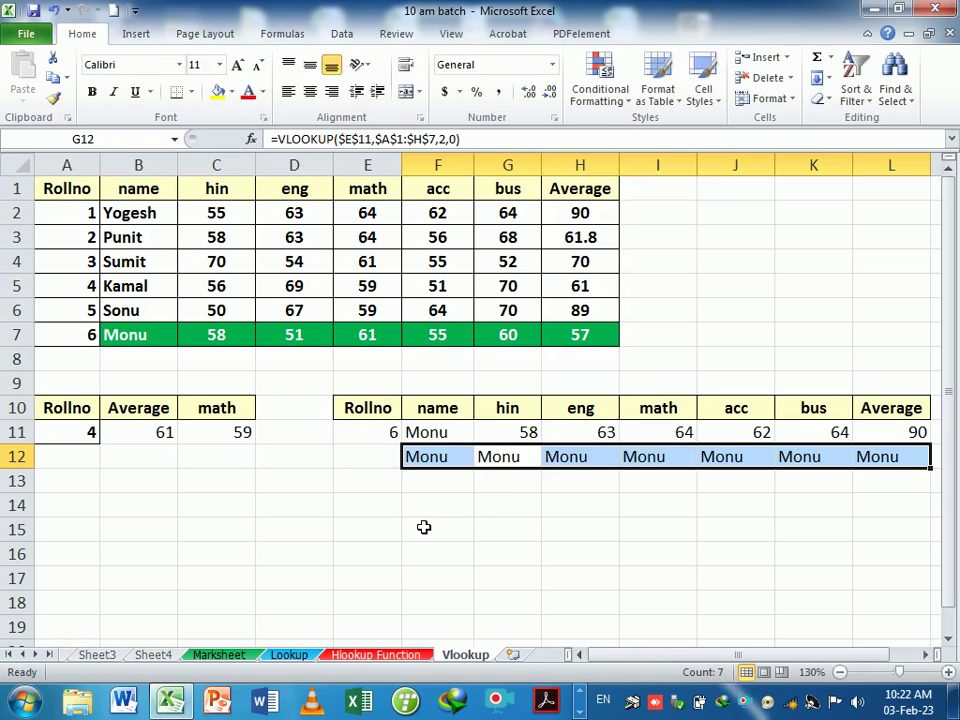
key(F2)
key(Return)
key(F2)
key(Return)
key(F2)
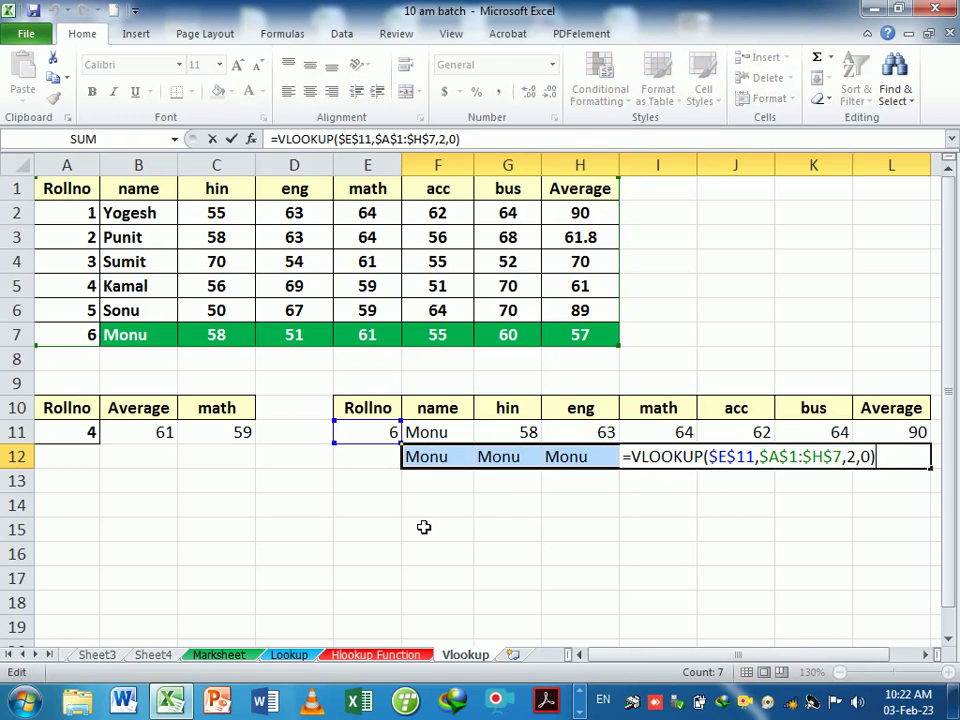
key(Return)
key(F2)
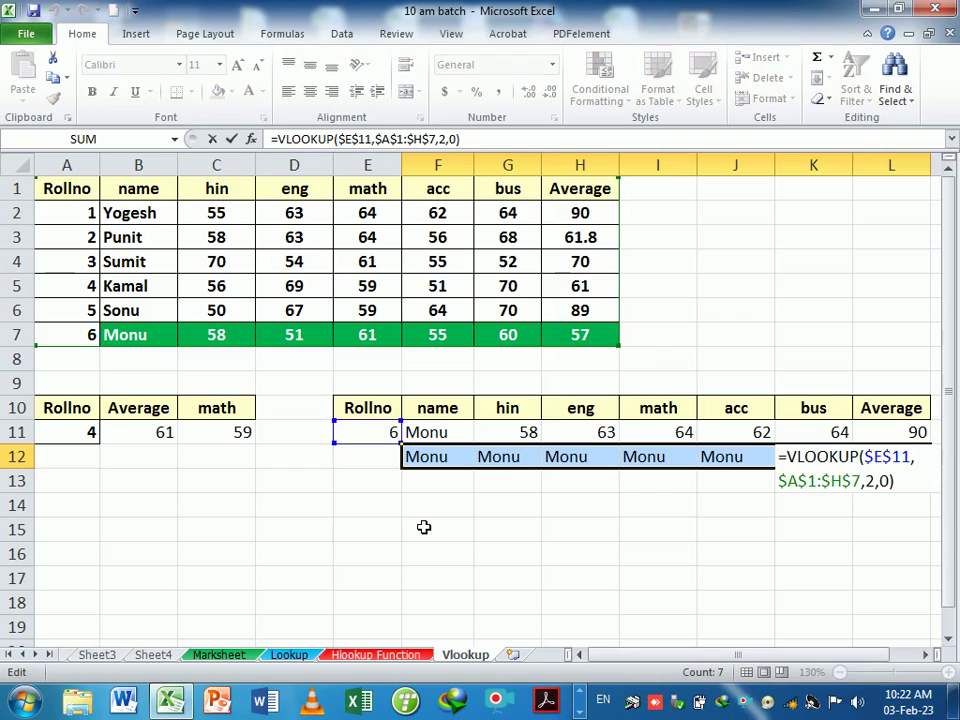
key(Return)
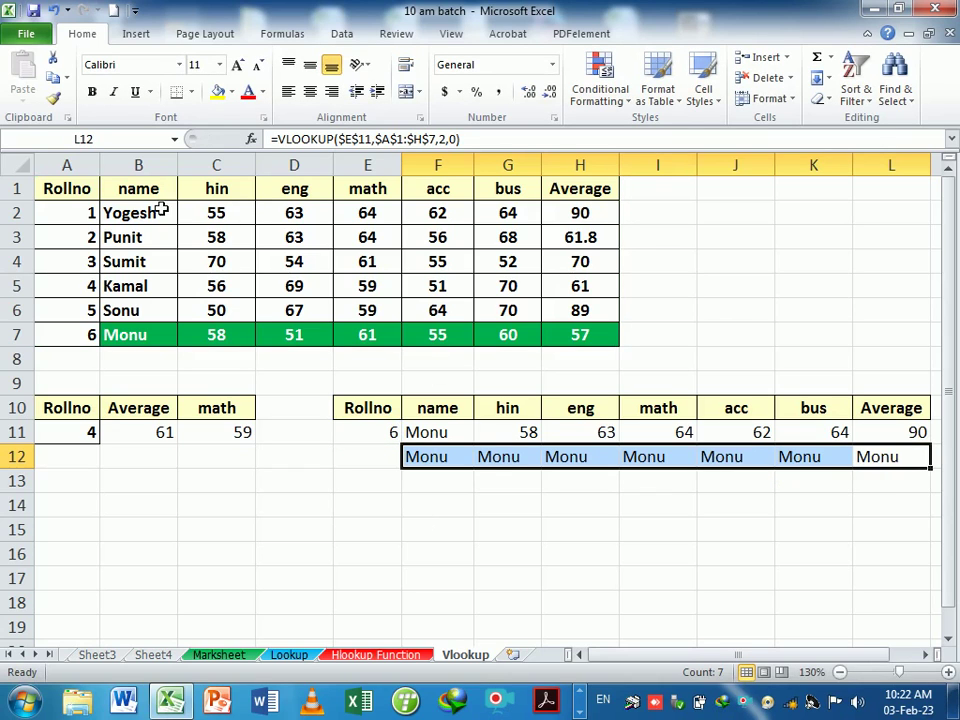
click(147, 342)
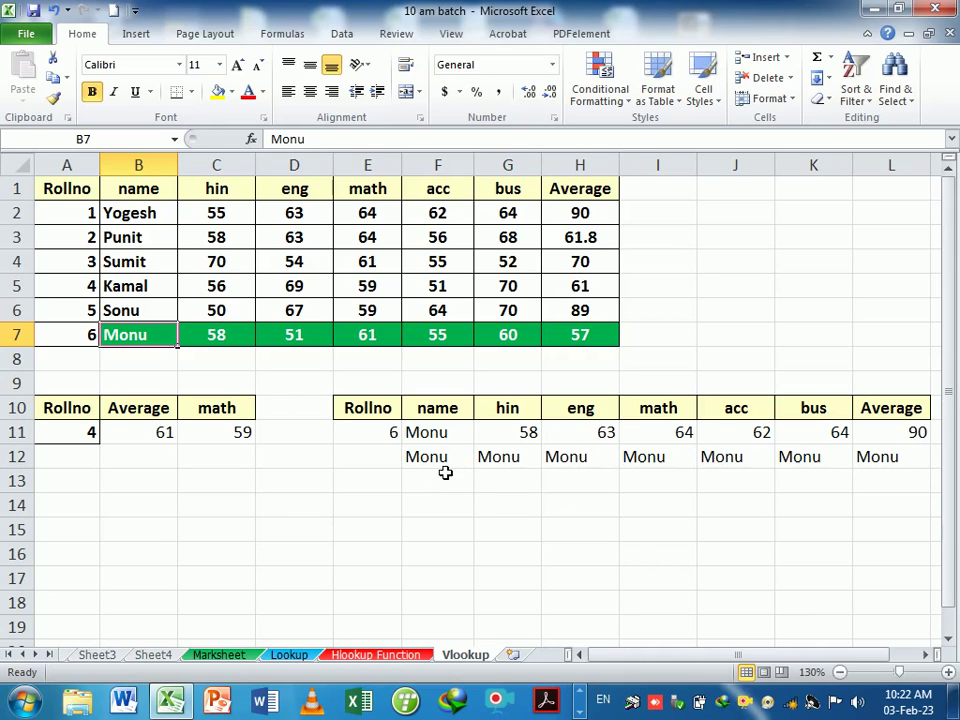
- Enter 2 and 3 in F9:G9 and extend the series to 8 in L9
click(452, 483)
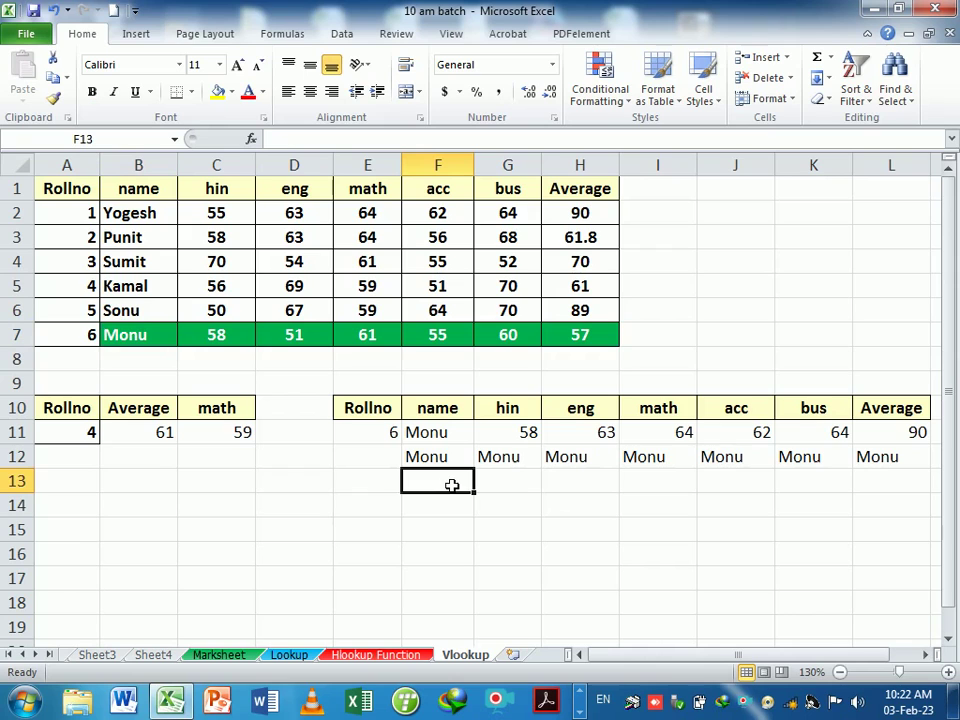
click(442, 389)
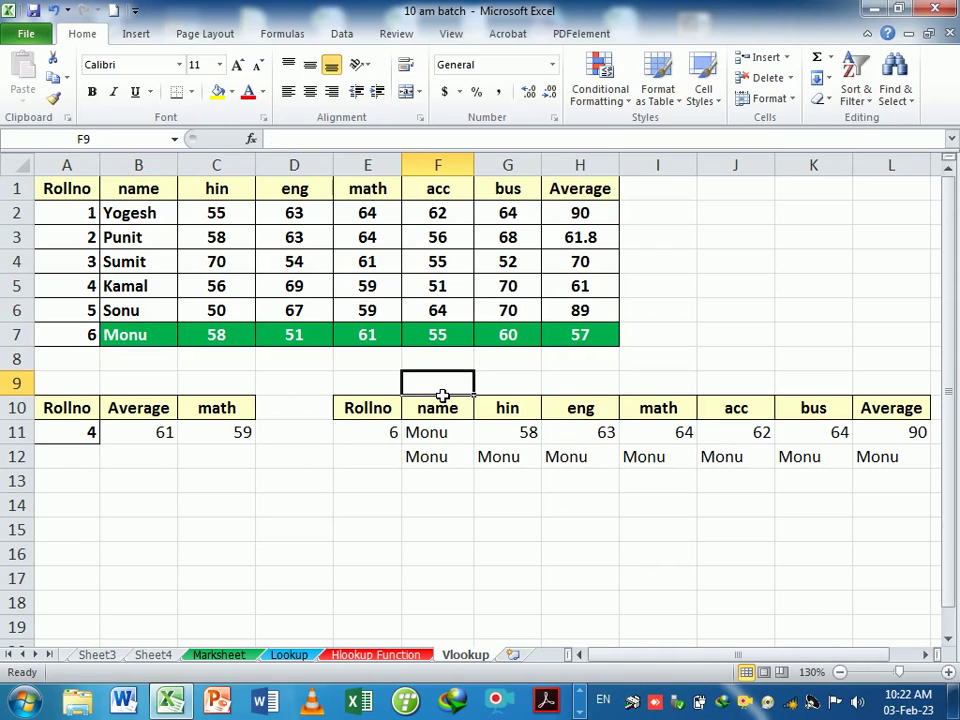
text(2)
key(Tab)
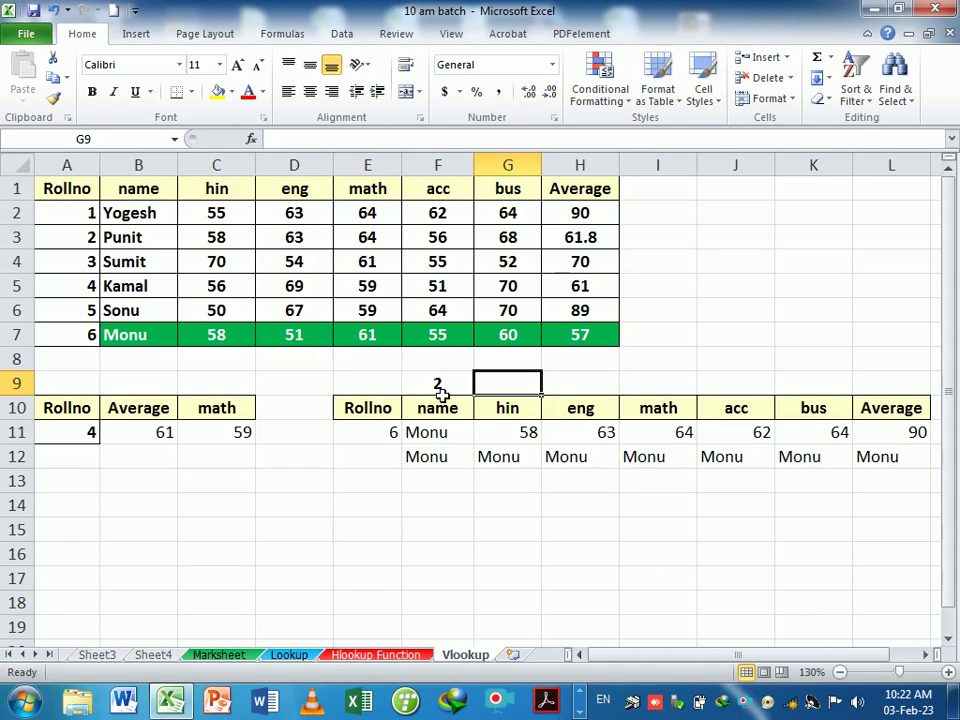
text(3)
key(Tab)
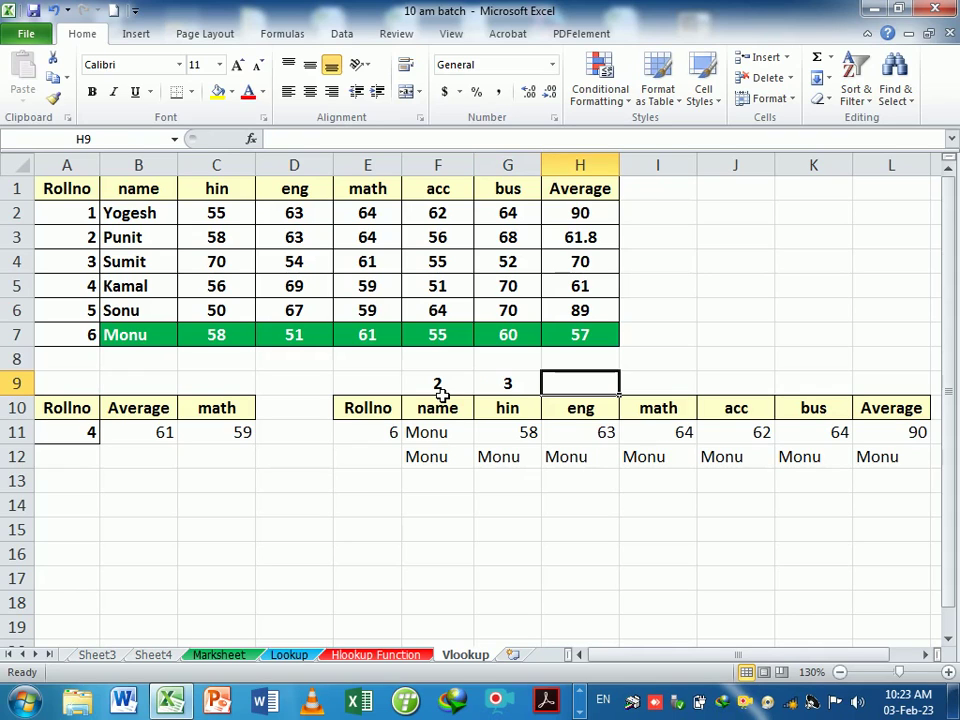
drag(440, 390, 912, 398)
drag(456, 386, 911, 392)
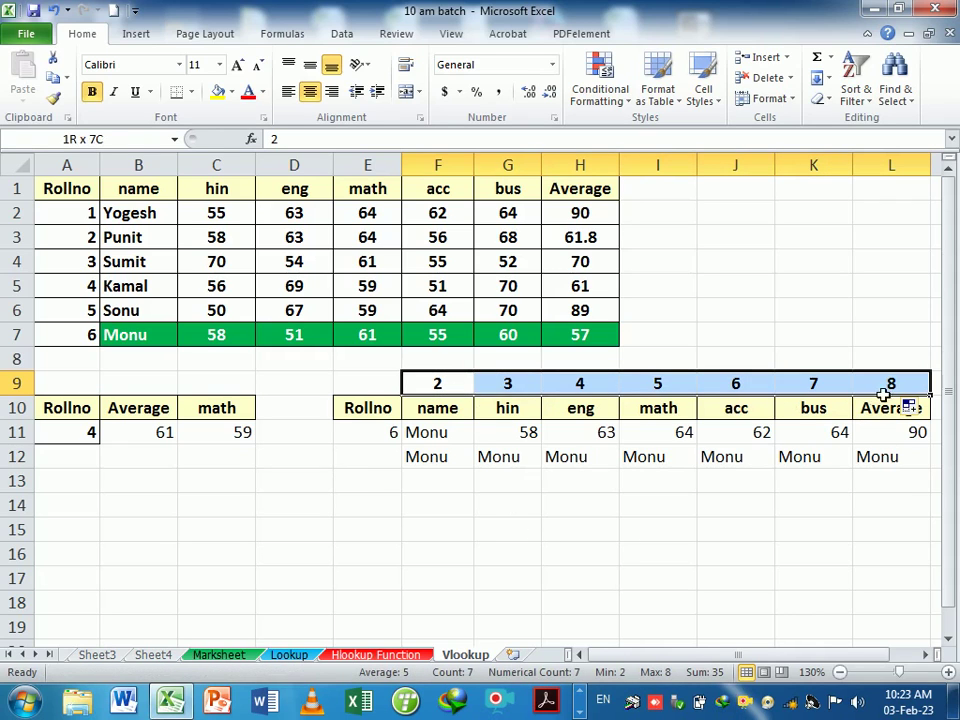
click(437, 490)
- Enter =VLOOKUP($E$11,$A$1:$H$7,F9,0) in F13, taking the column index from F9
text(=v)
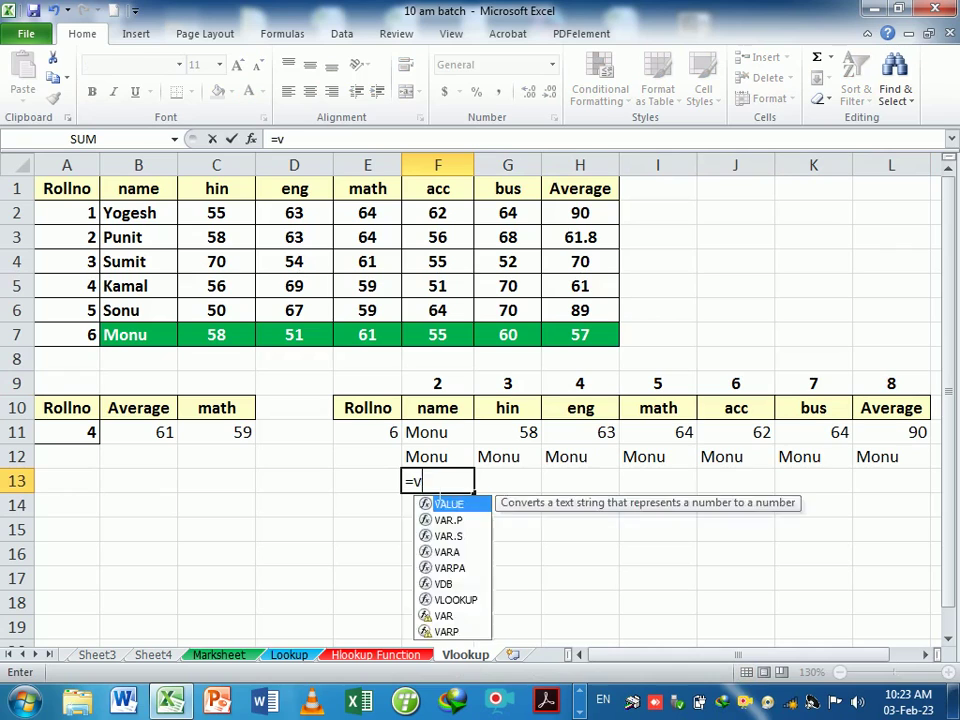
text(l)
key(Tab)
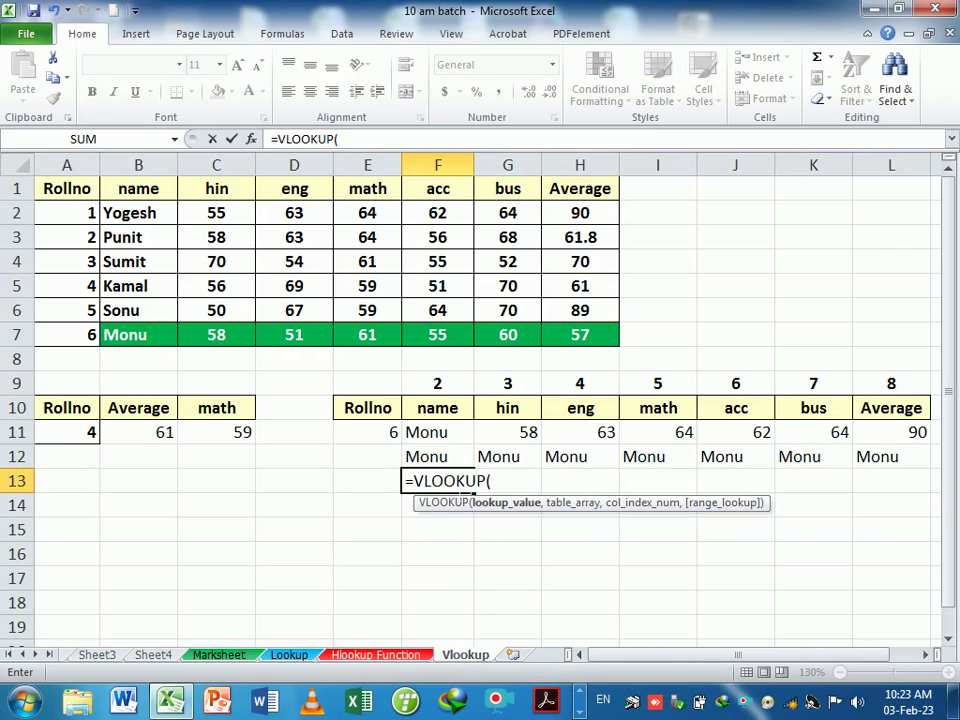
click(375, 437)
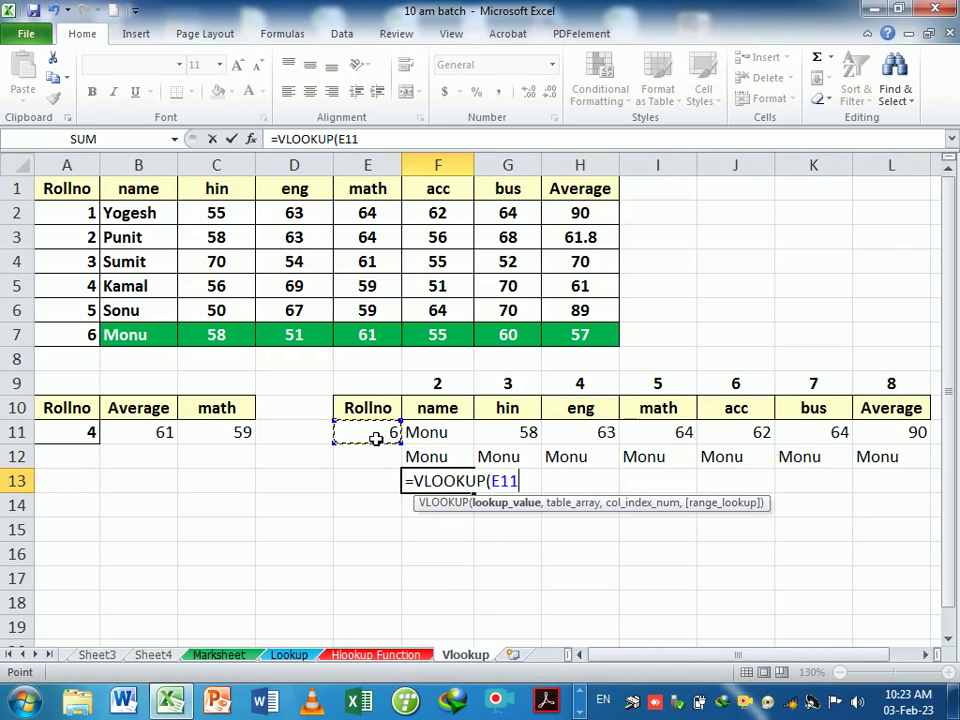
key(F4)
text($E$11,)
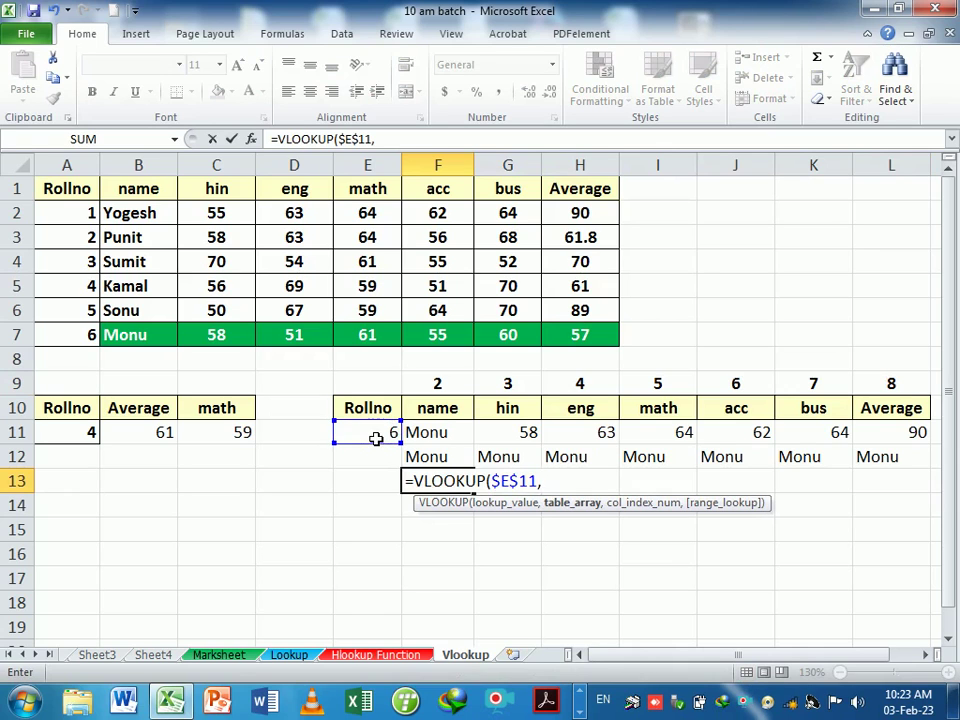
mouse_move(77, 189)
mouse_down()
mouse_move(470, 272)
mouse_move(563, 334)
mouse_up()
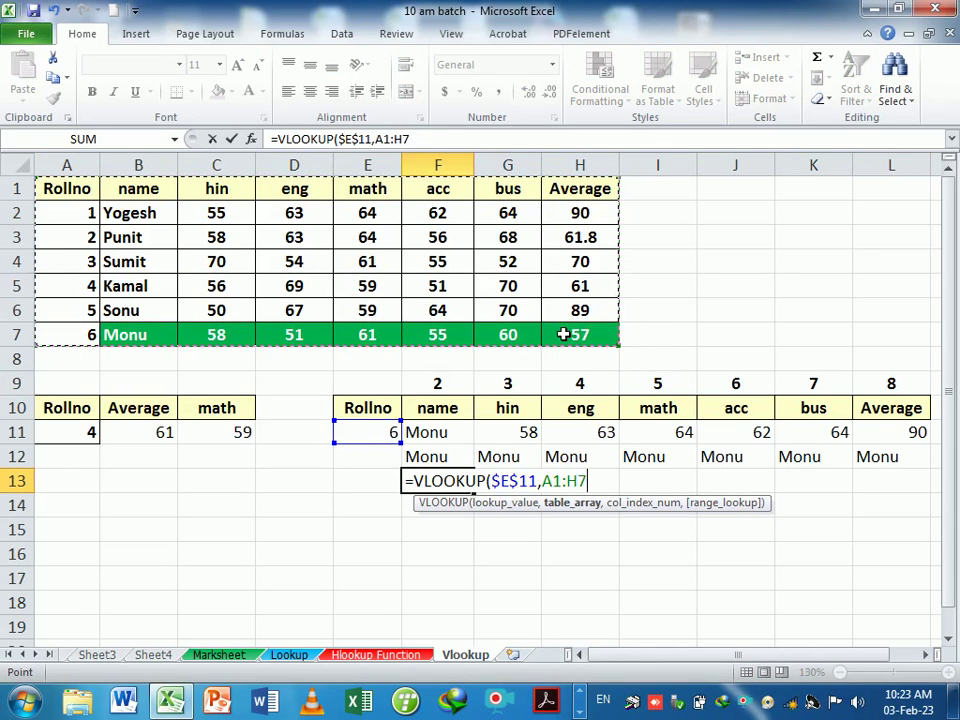
key(F4)
text($H$7,)
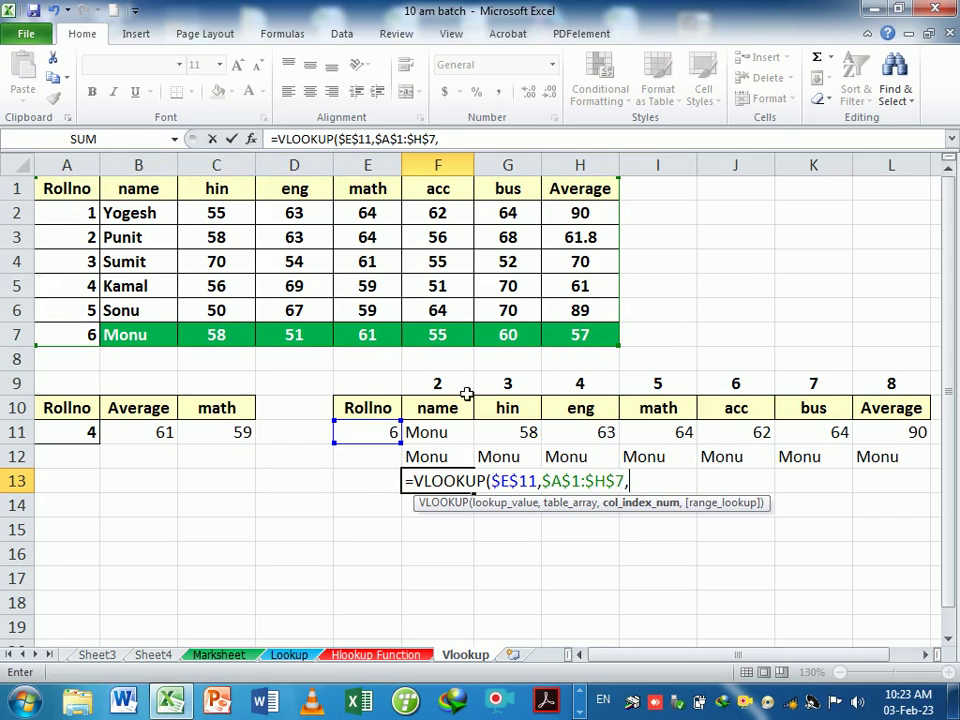
click(453, 392)
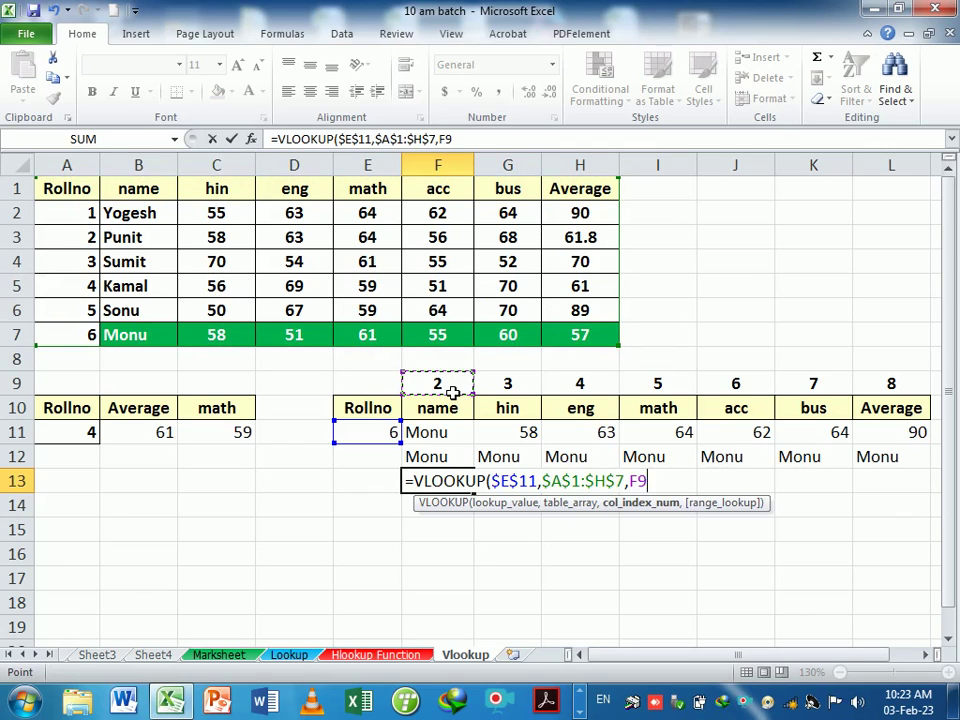
text(,0)
key(Return)
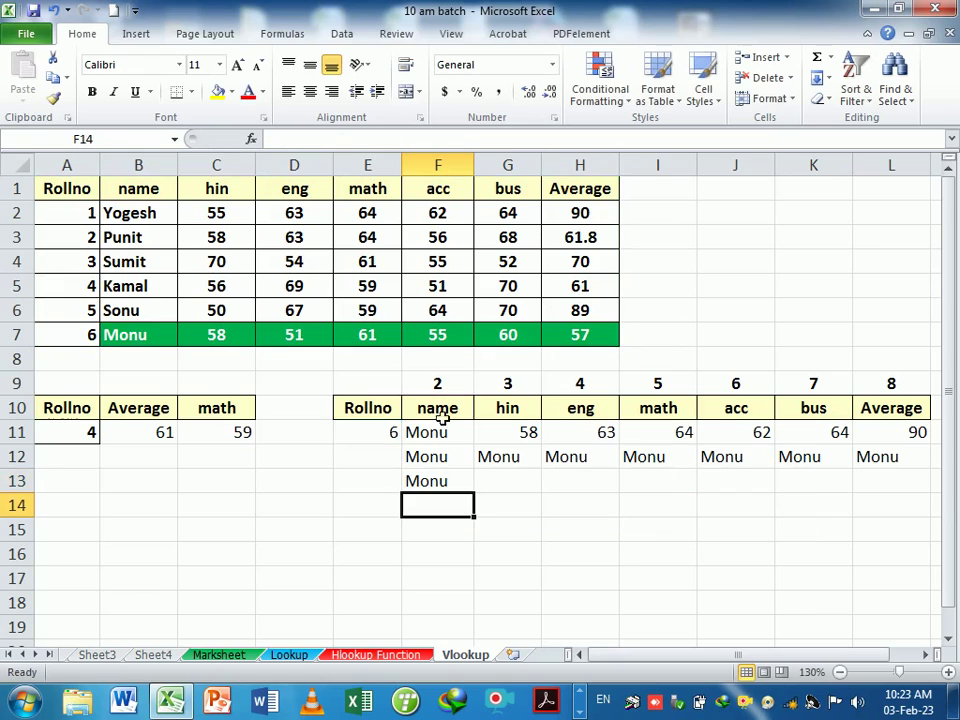
- Fill the F13 formula to L13, returning Monu, 58, 51, 61, 55, 60, 57
click(460, 489)
drag(478, 502, 885, 497)
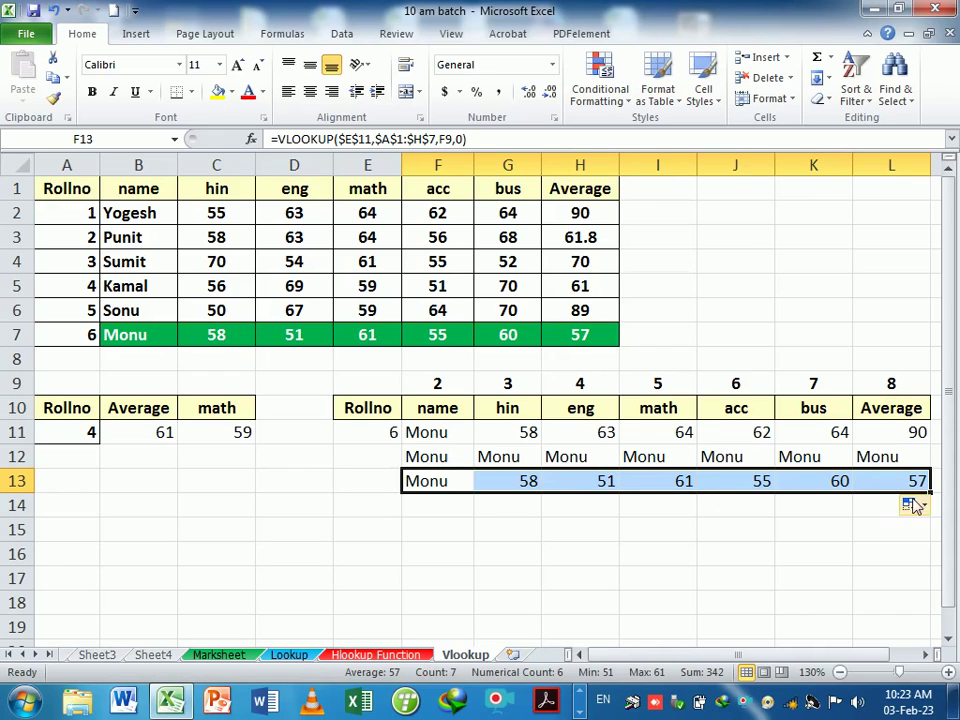
click(611, 561)
click(467, 486)
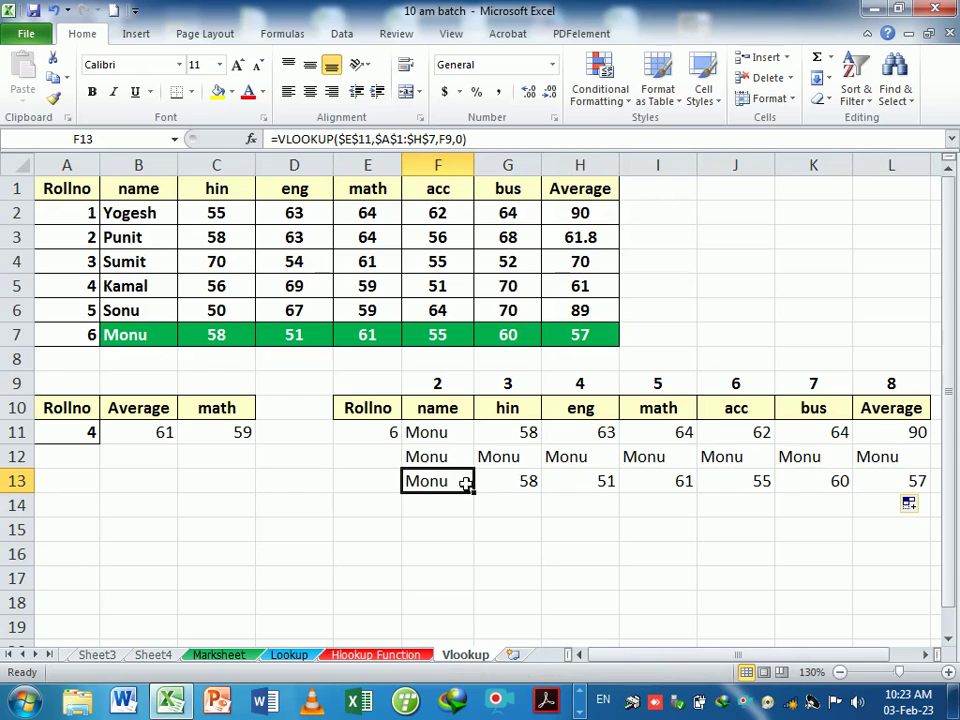
drag(450, 388, 866, 398)
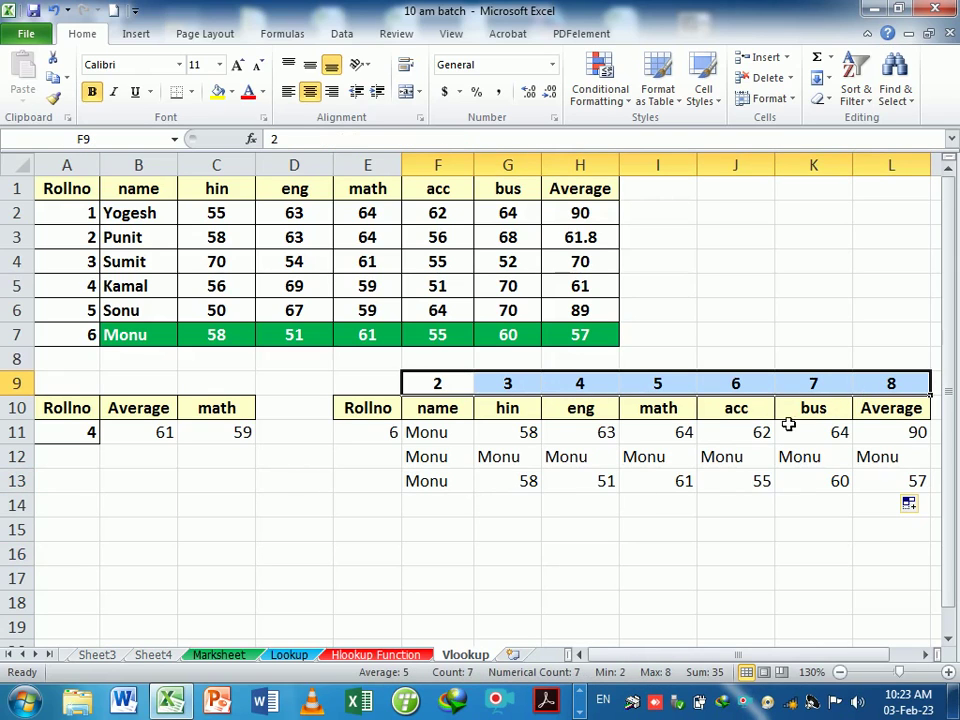
- Change the roll number in E11 to 1, 2, 3, then 4, watching the lookups update
click(368, 437)
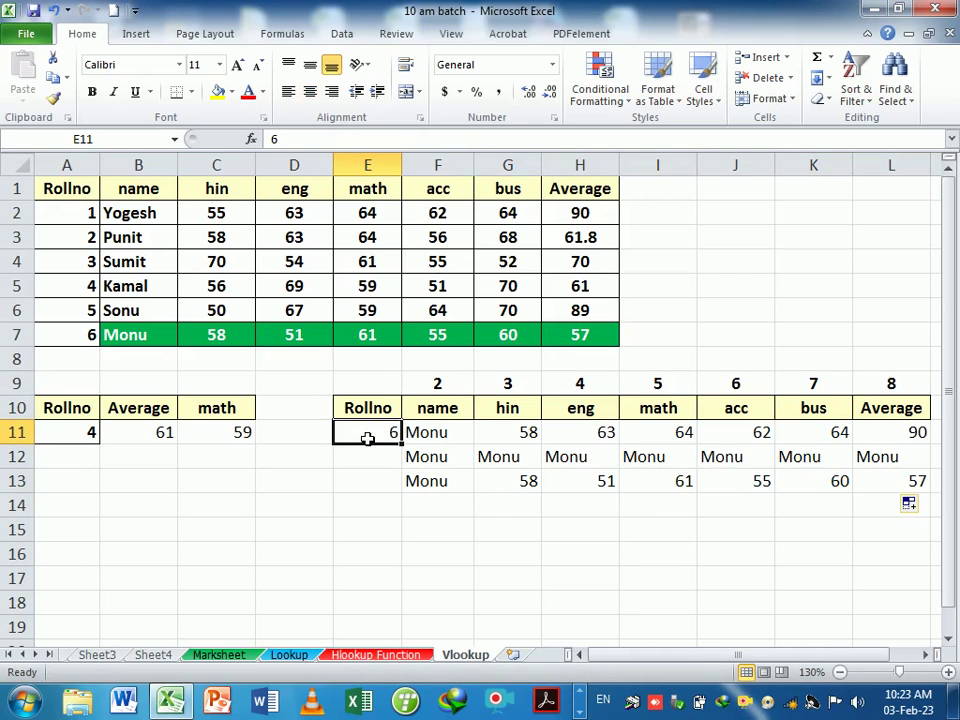
text(1)
key(Return)
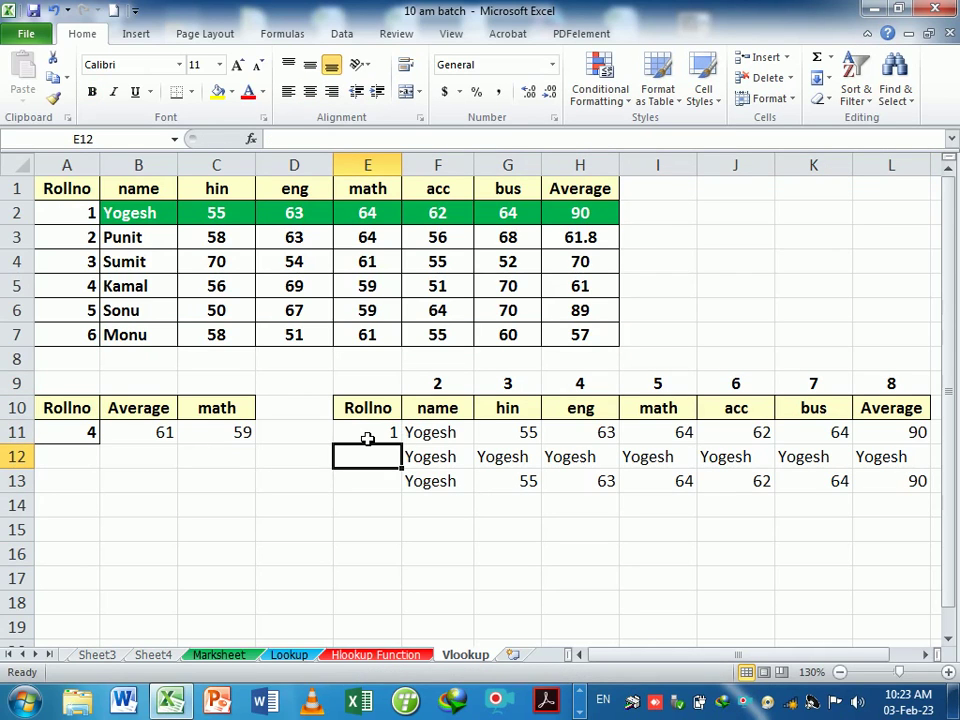
click(368, 437)
text(2)
key(Return)
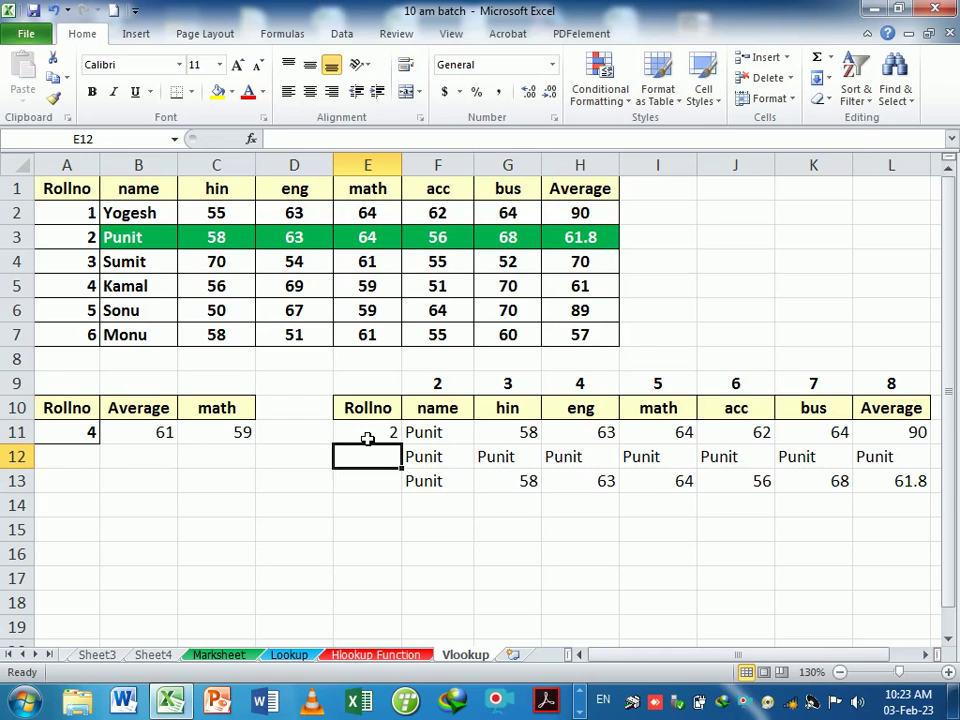
click(368, 438)
text(3)
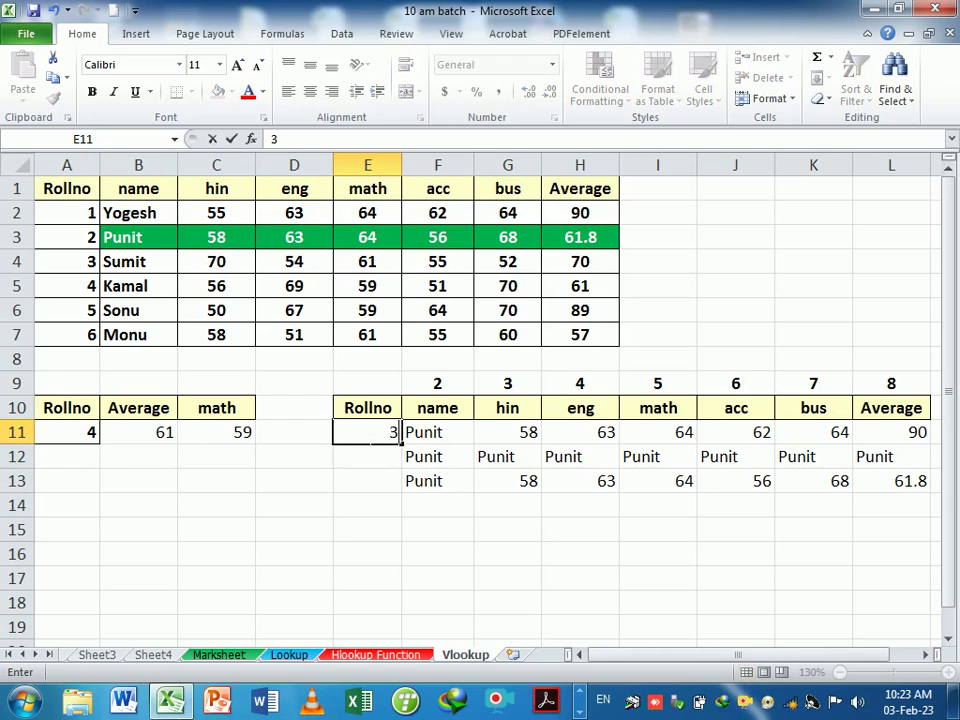
key(Return)
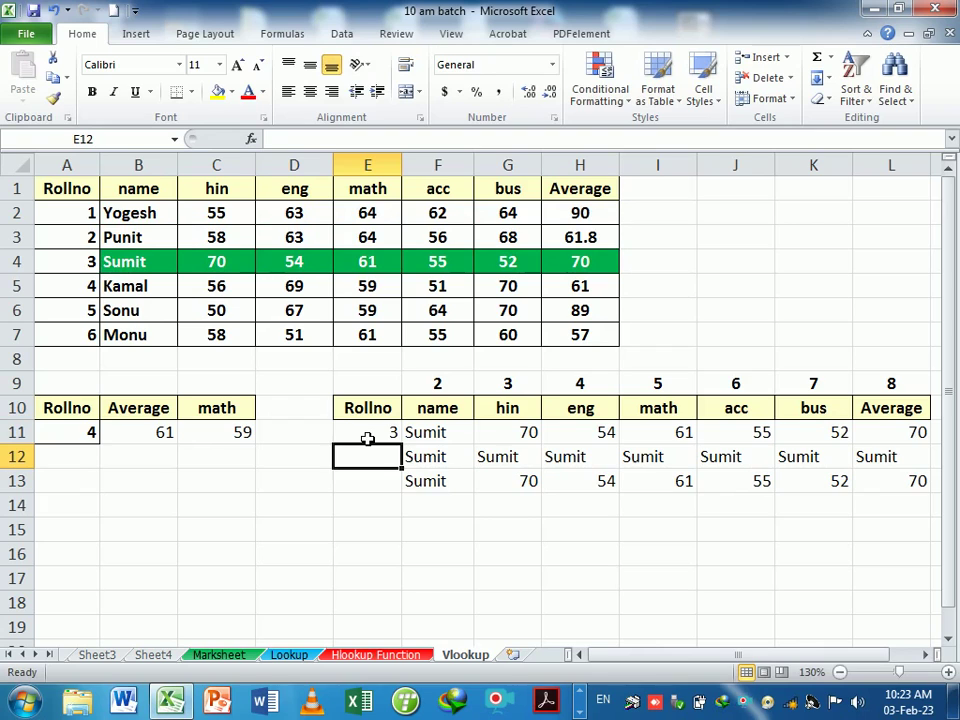
click(368, 437)
text(4)
key(Return)
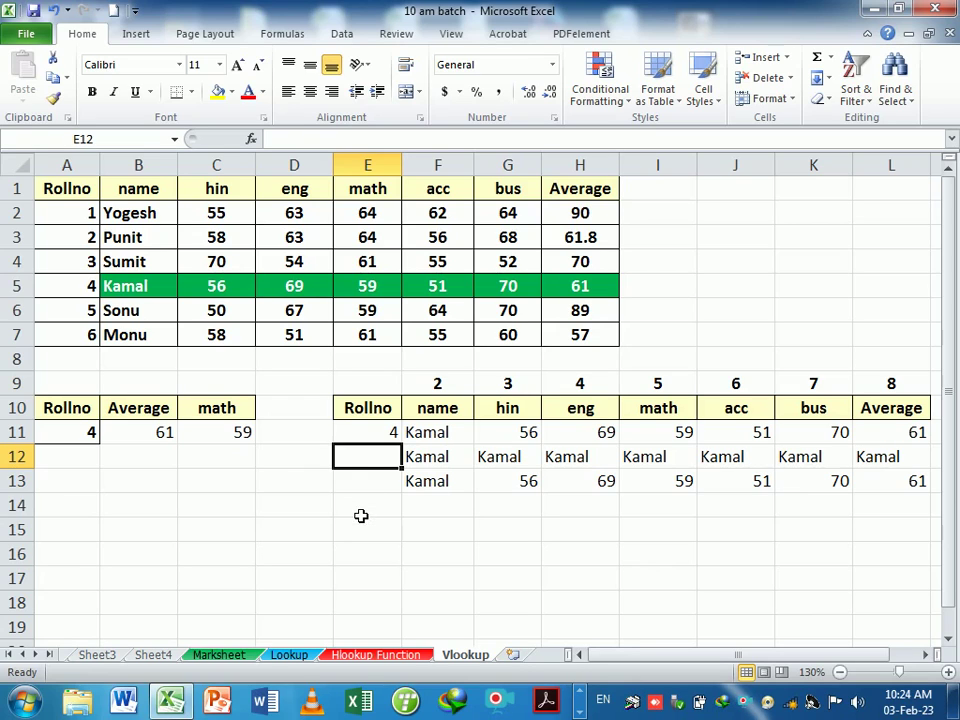
click(123, 519)
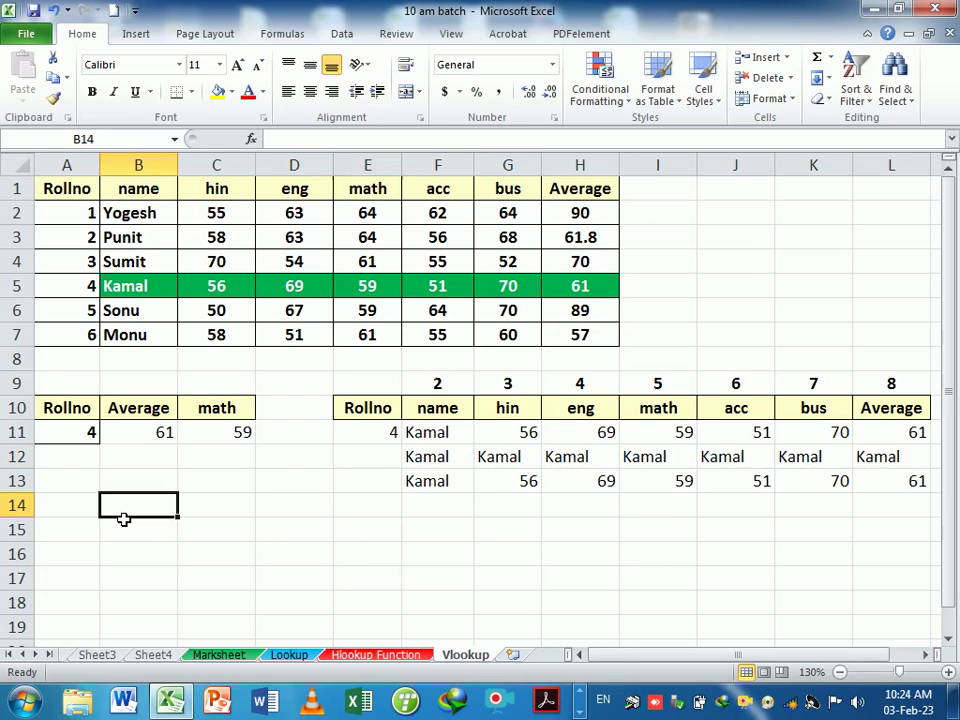
text(=)
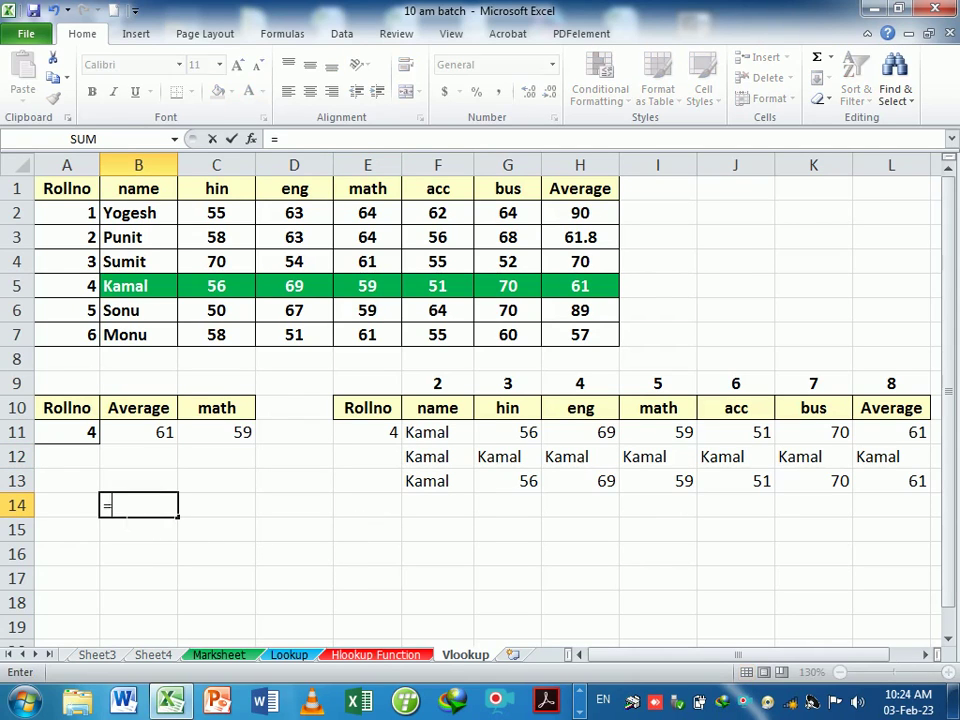
text(cl)
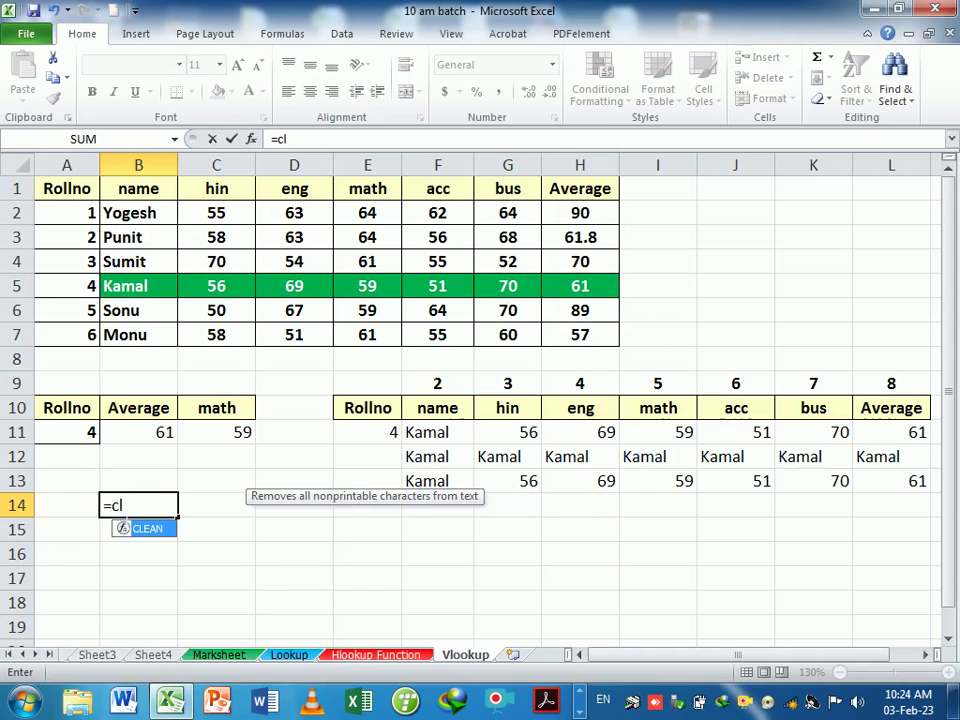
key(BackSpace)
text(ol)
key(Tab)
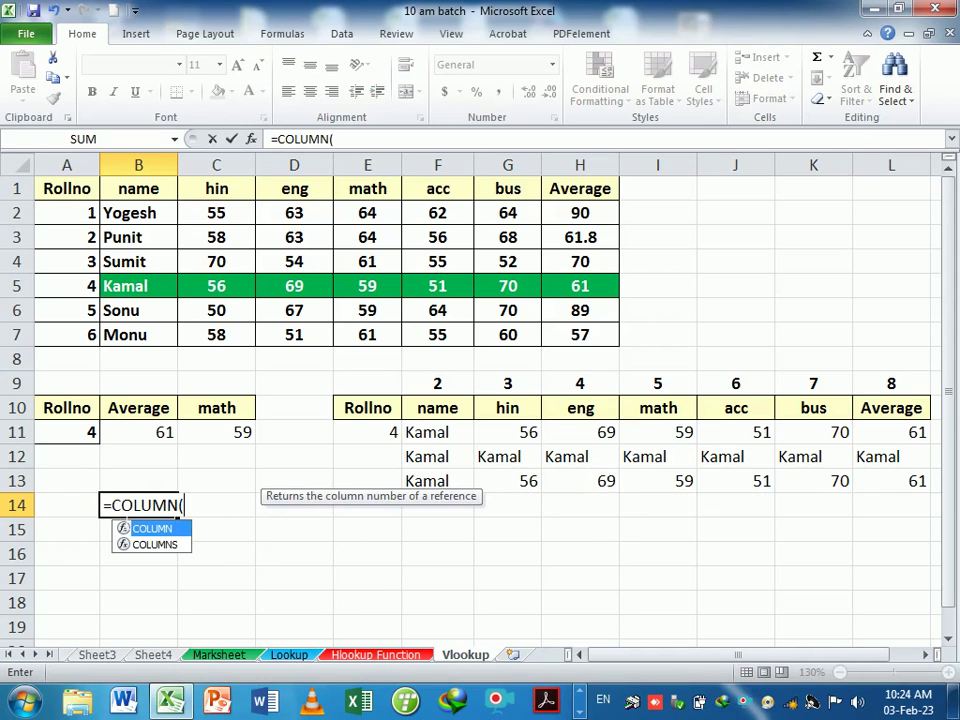
key(Return)
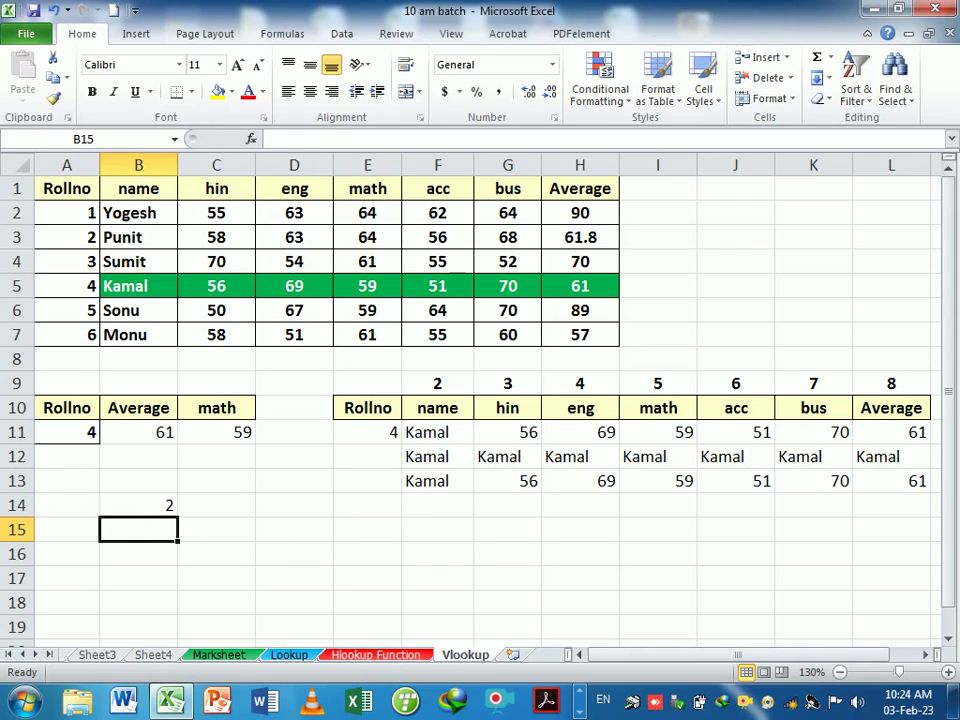
click(162, 506)
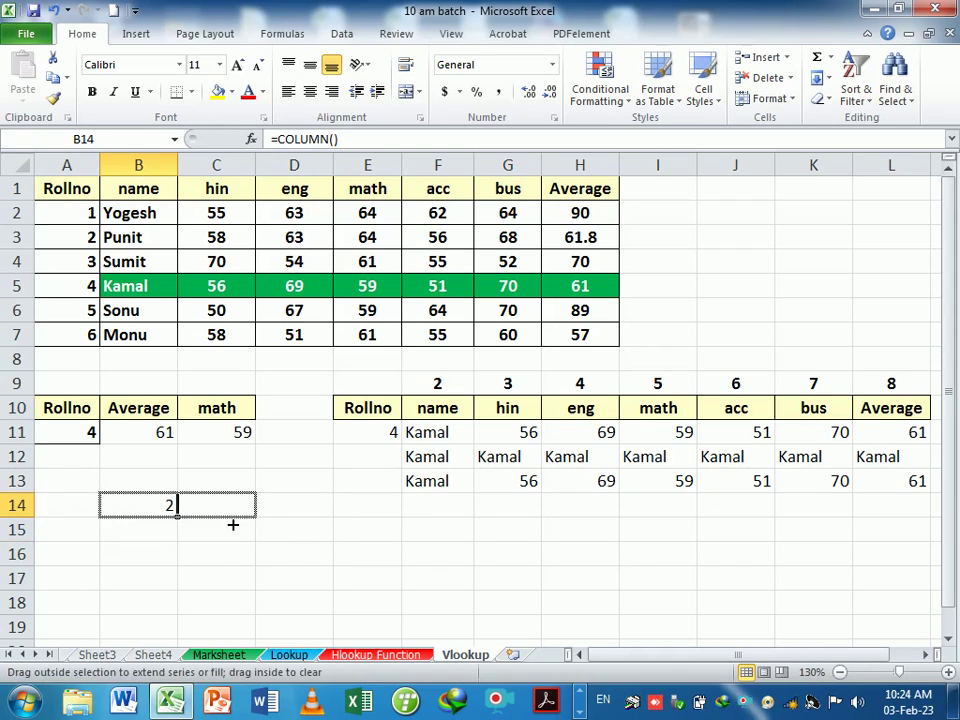
drag(177, 514, 398, 522)
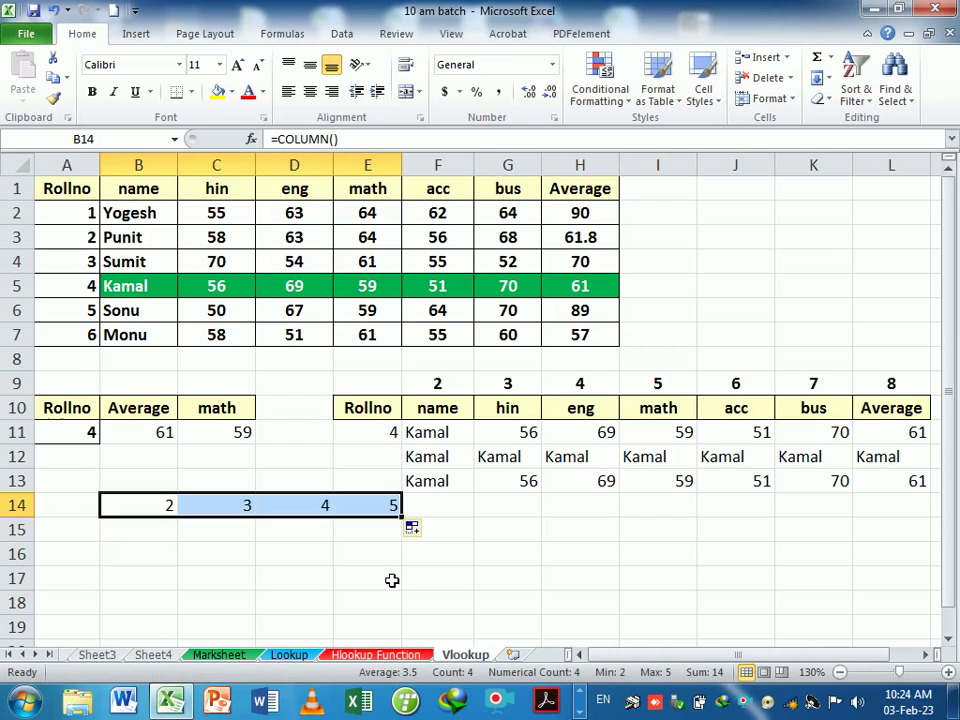
key(Delete)
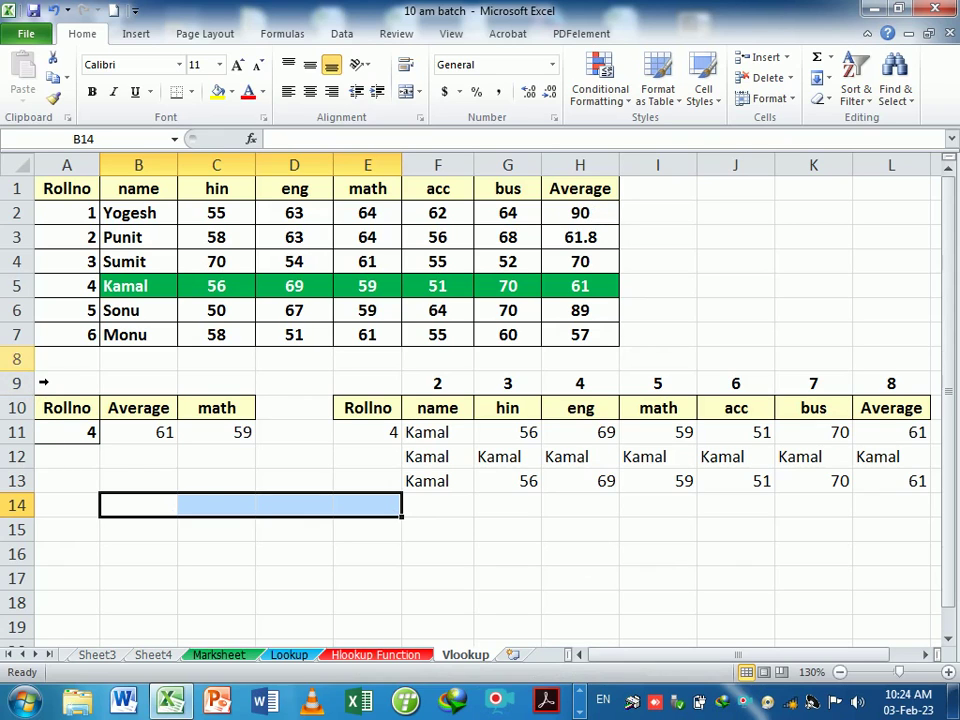
click(44, 380)
- Insert two blank rows above the lower tables and enter =COLUMN(B1) in F10, showing 2
key(ctrl+plus)
key(ctrl+plus)
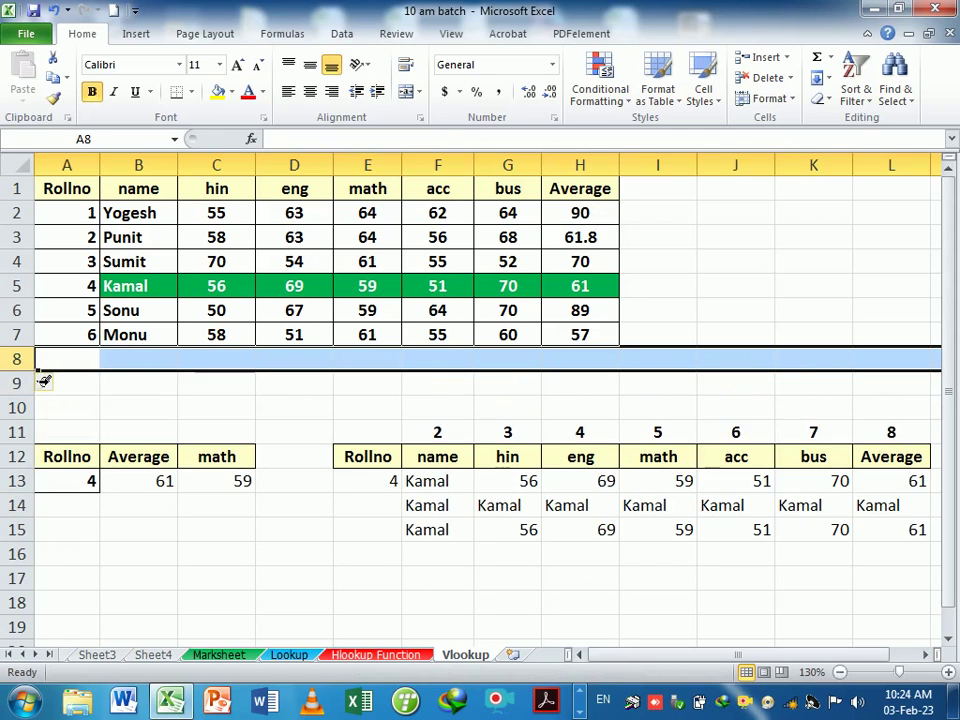
click(460, 579)
click(439, 418)
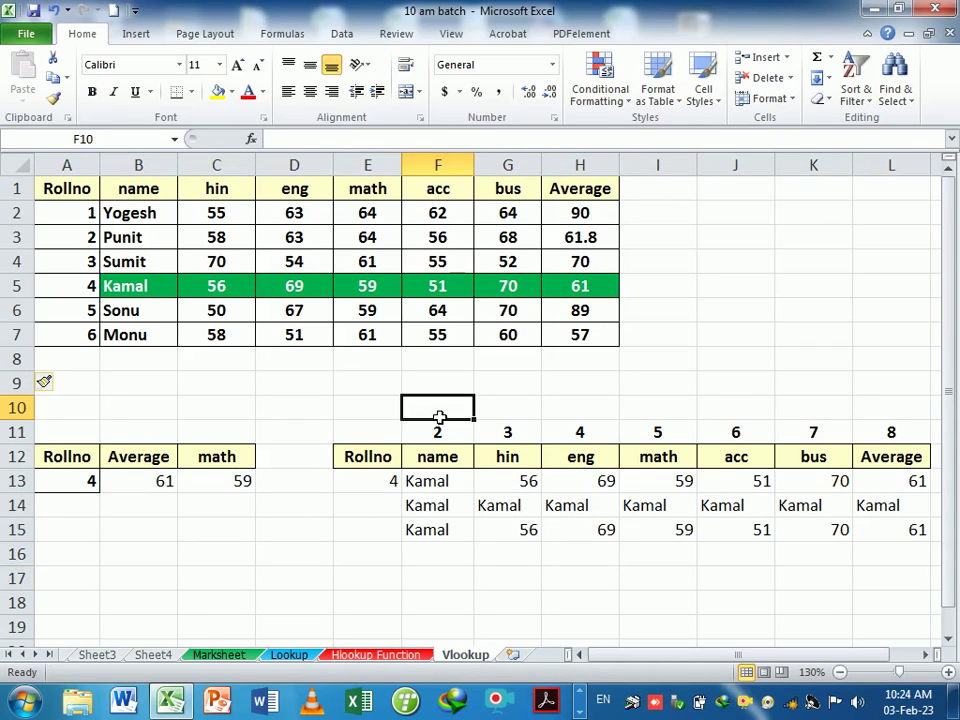
text(=col)
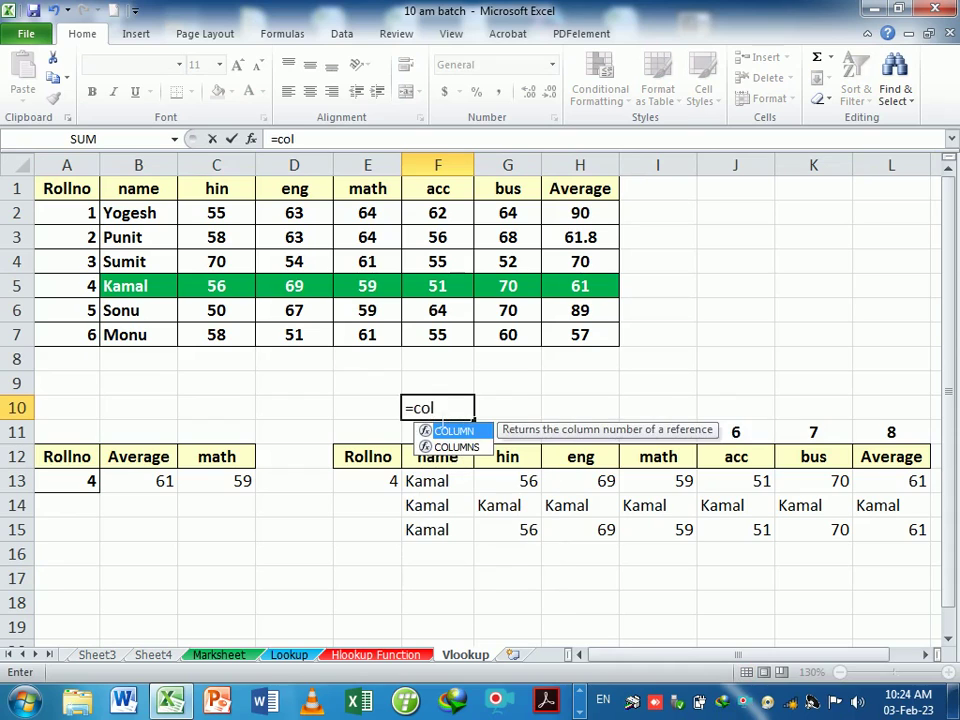
key(Tab)
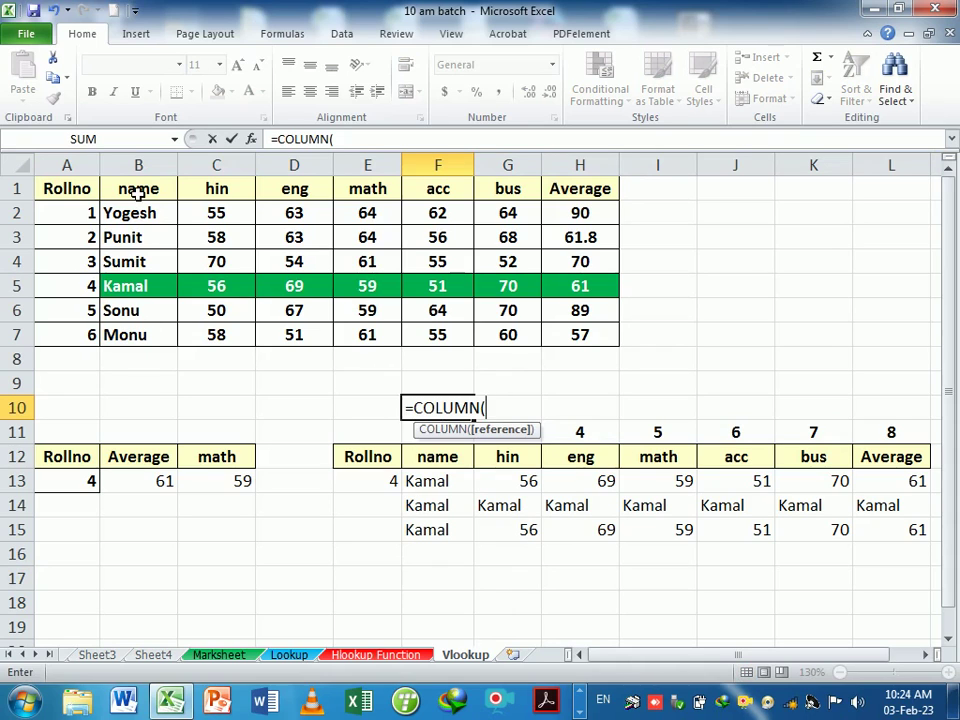
click(138, 192)
key(Return)
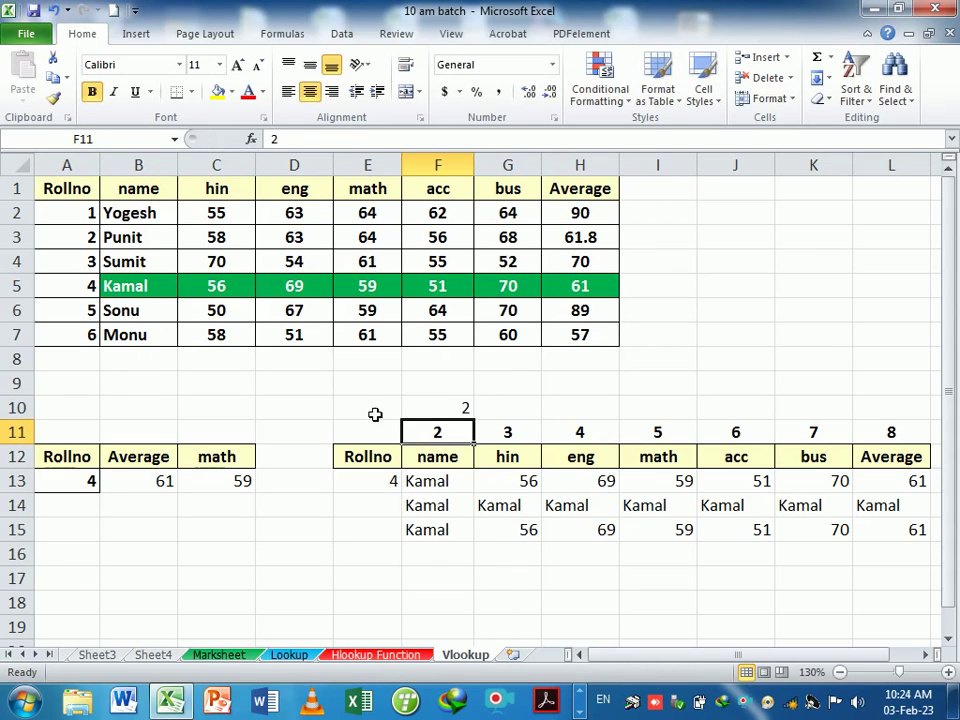
- Fill the COLUMN formula across F10:L10 for 2 to 8, then begin a VLOOKUP in F16
click(465, 417)
drag(475, 420, 877, 432)
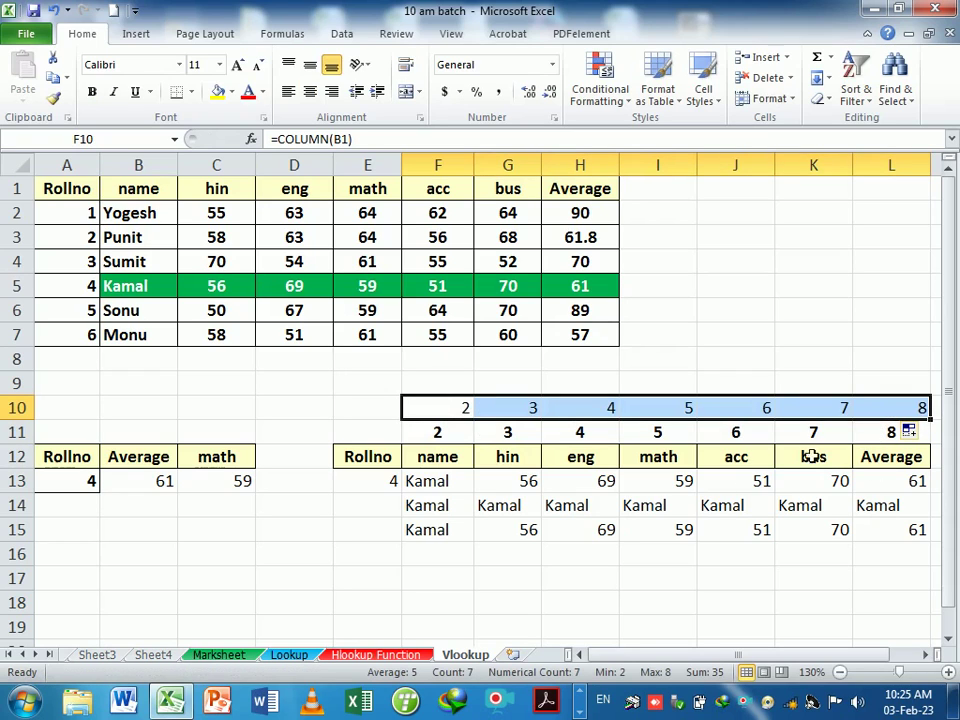
click(440, 557)
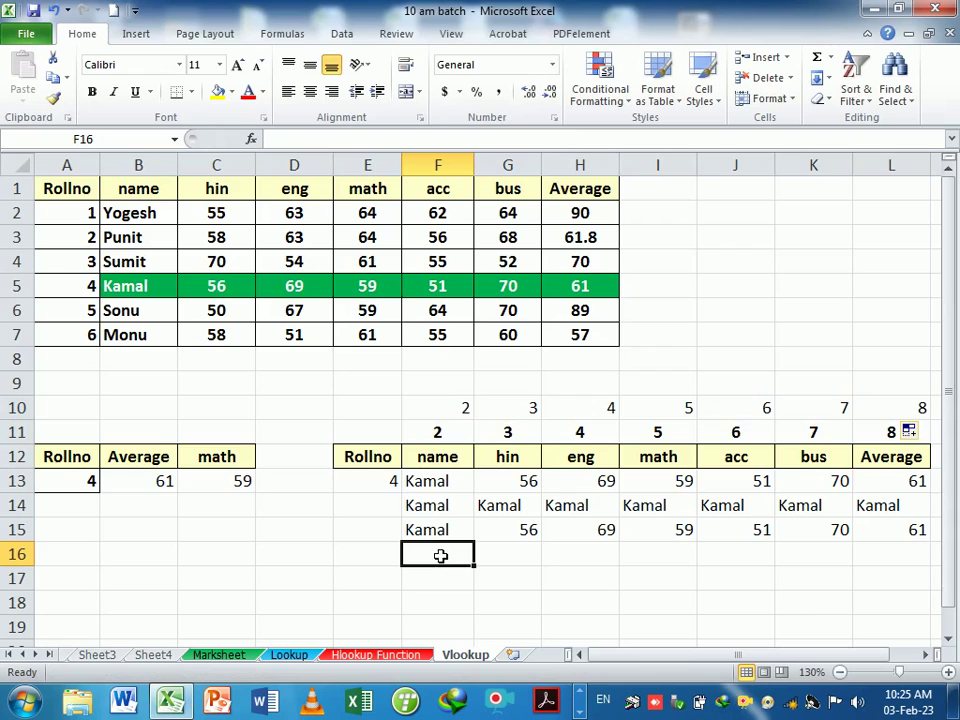
text(=)
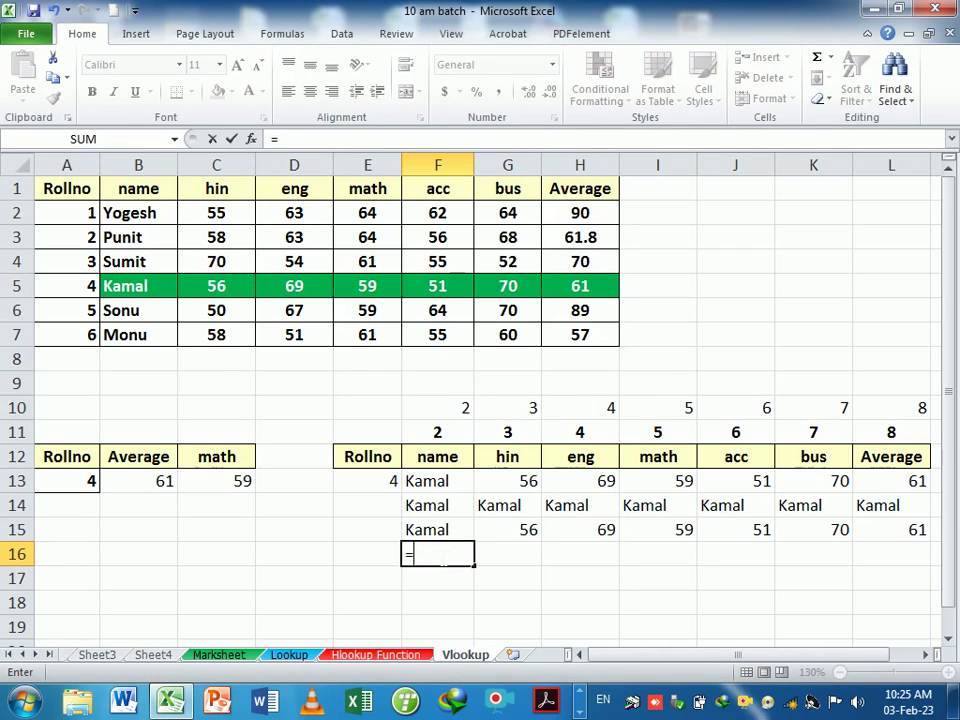
text(vl)
- Complete =VLOOKUP($E$13,$A$1:$H$7,COLUMN(B2),0) in F16, returning Kamal
key(Tab)
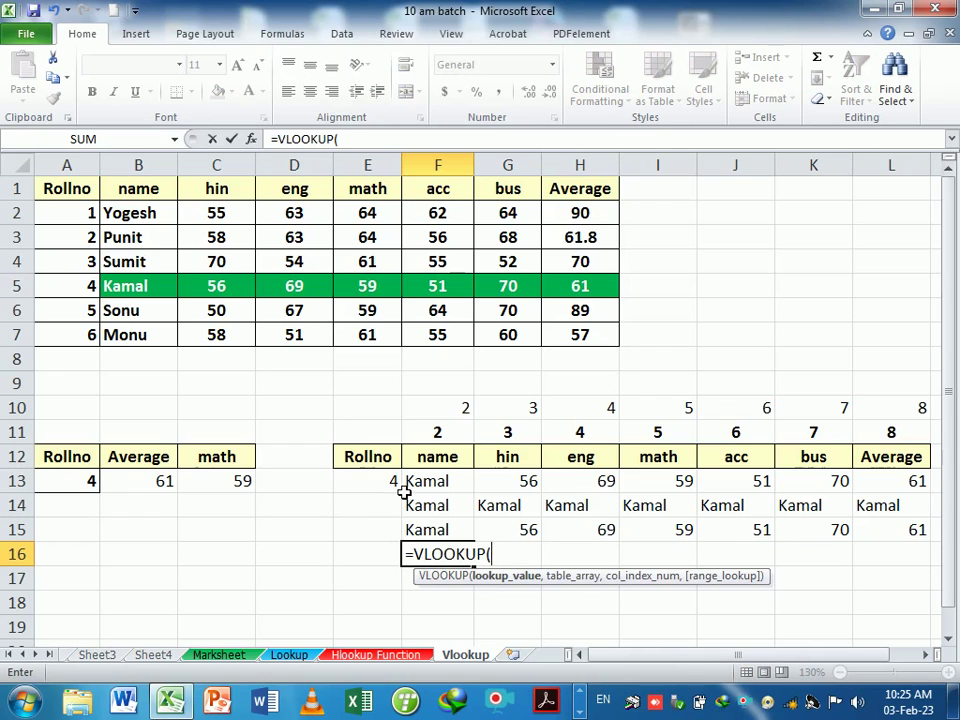
click(397, 482)
key(F4)
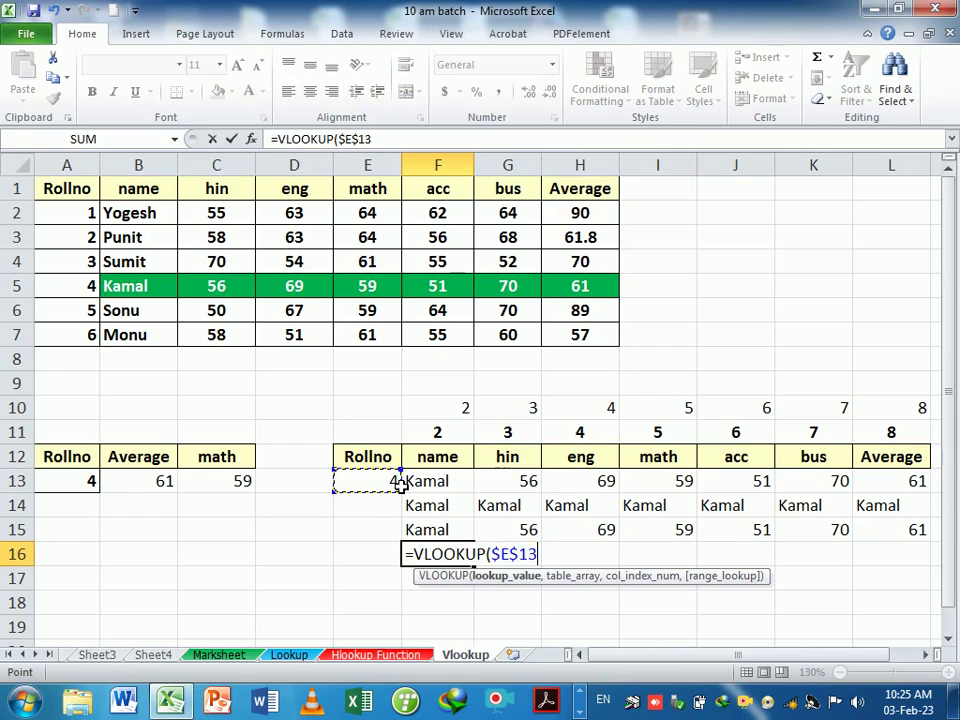
text(,)
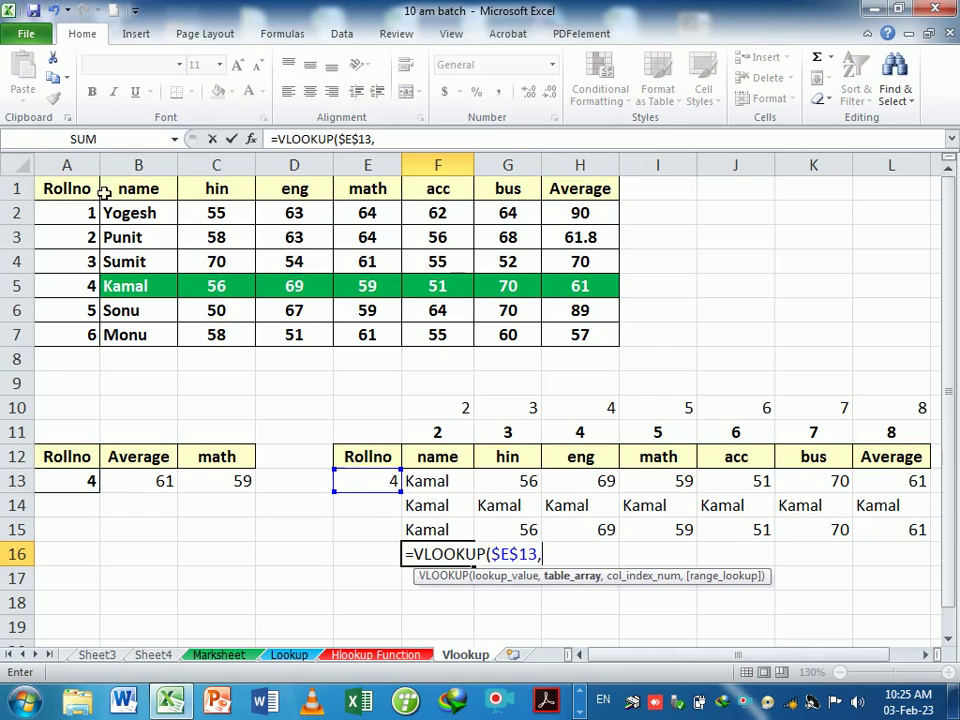
drag(88, 188, 579, 335)
key(F4)
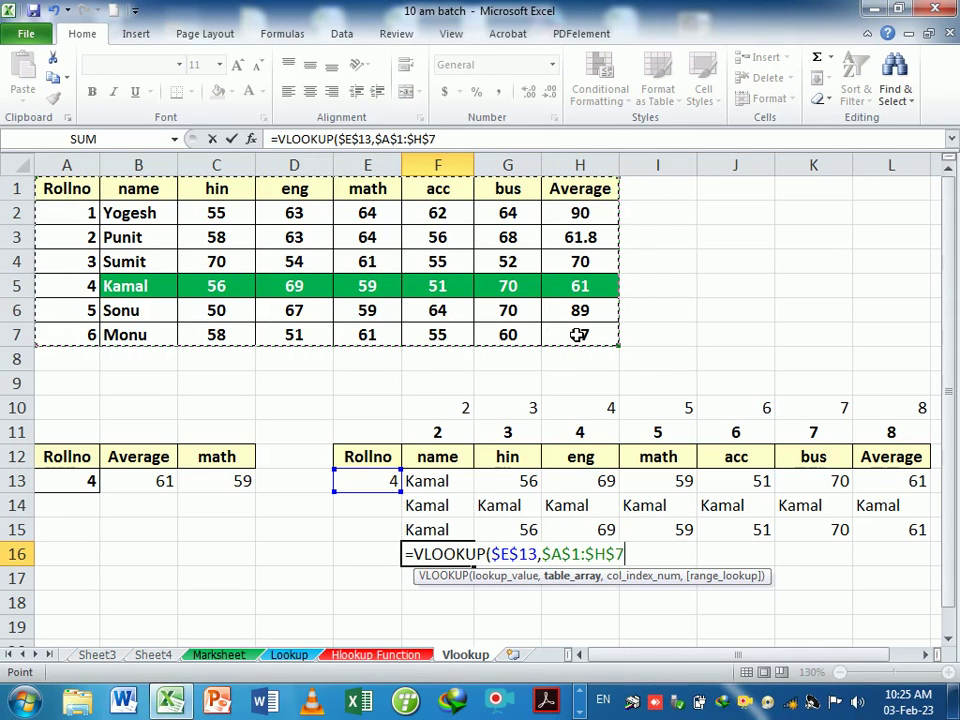
text(,)
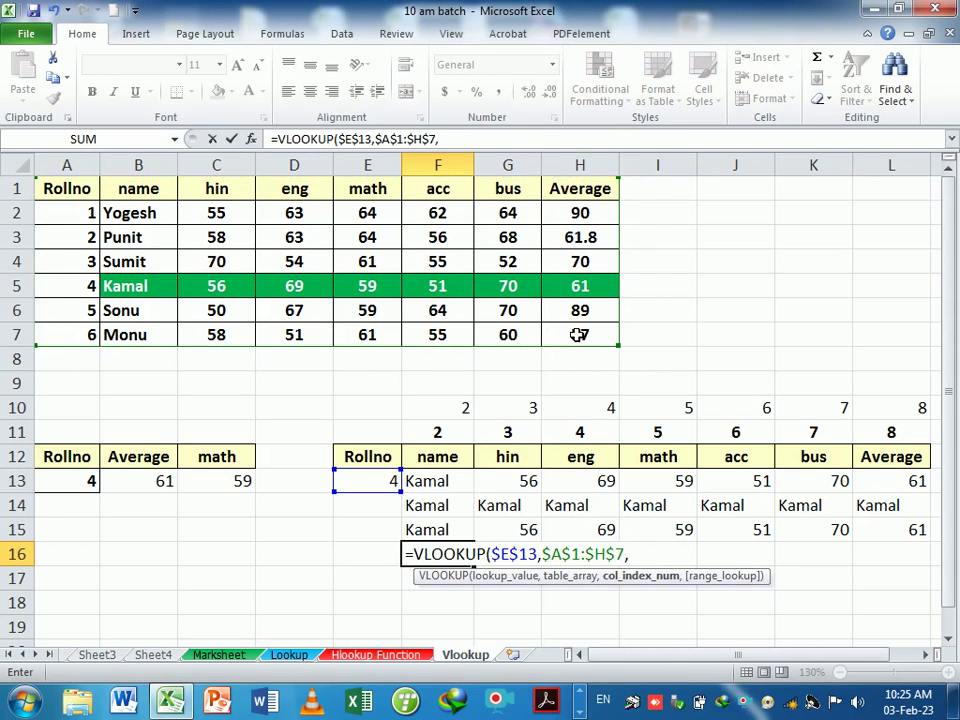
text(colum)
key(Tab)
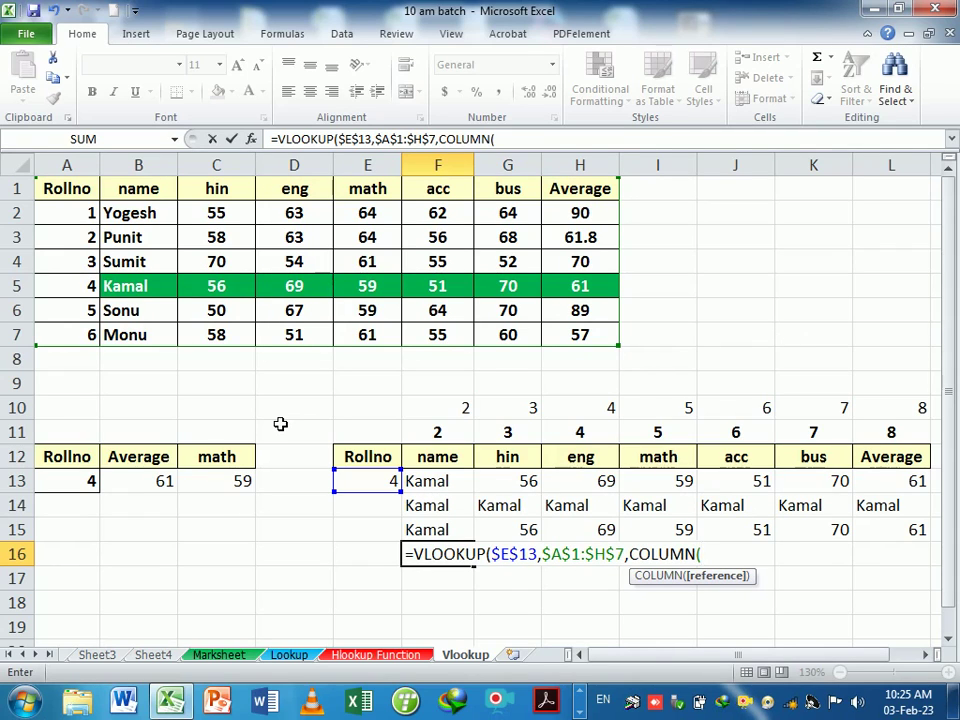
text(b2)
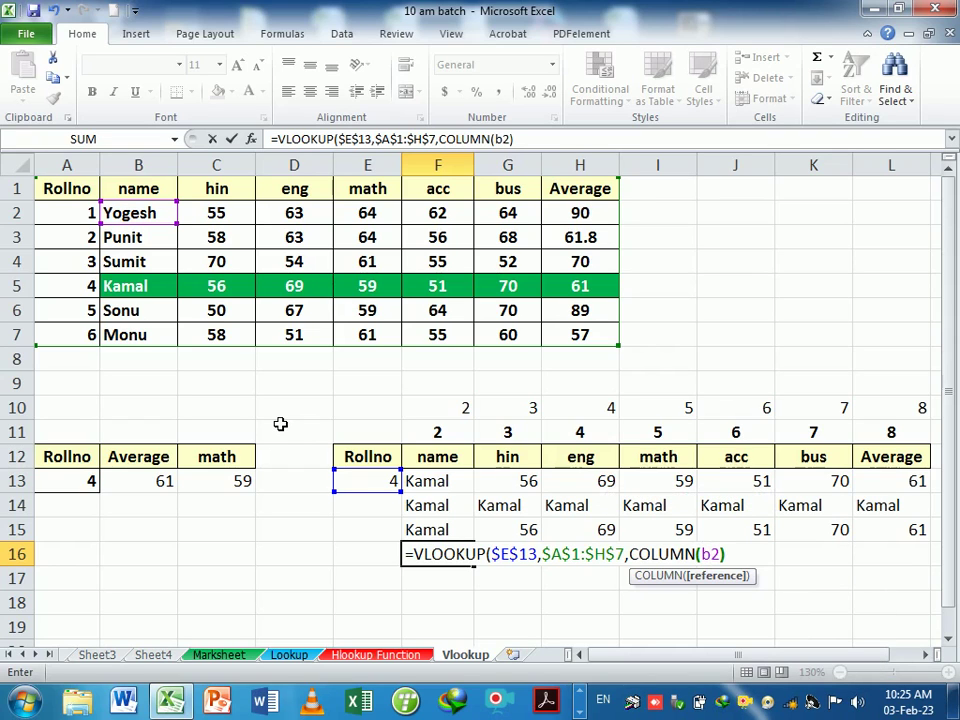
text(),0)
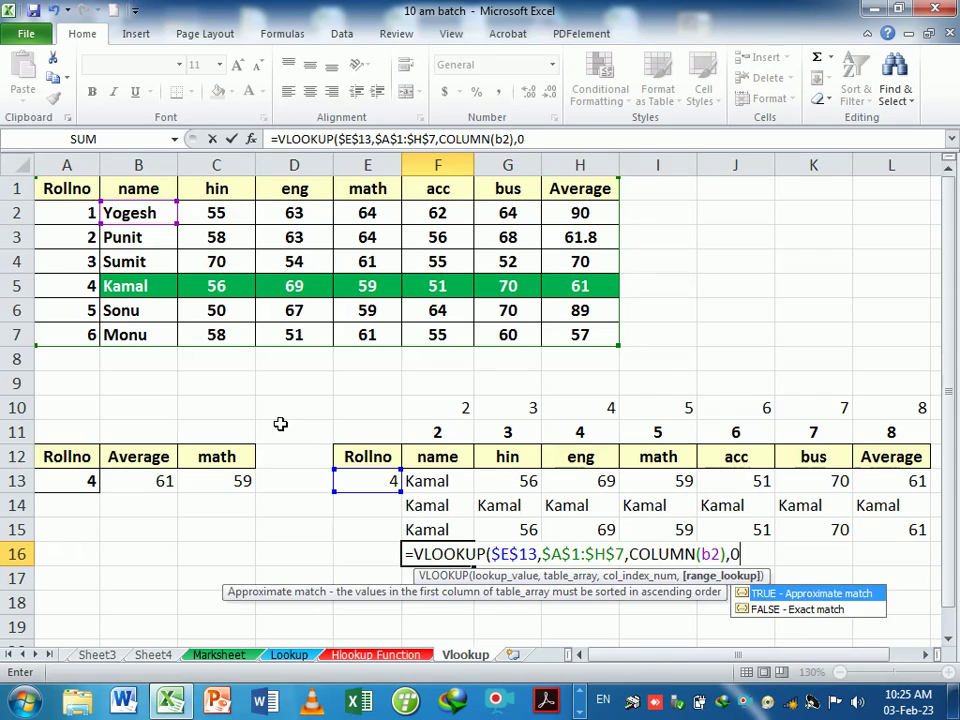
text())
key(Return)
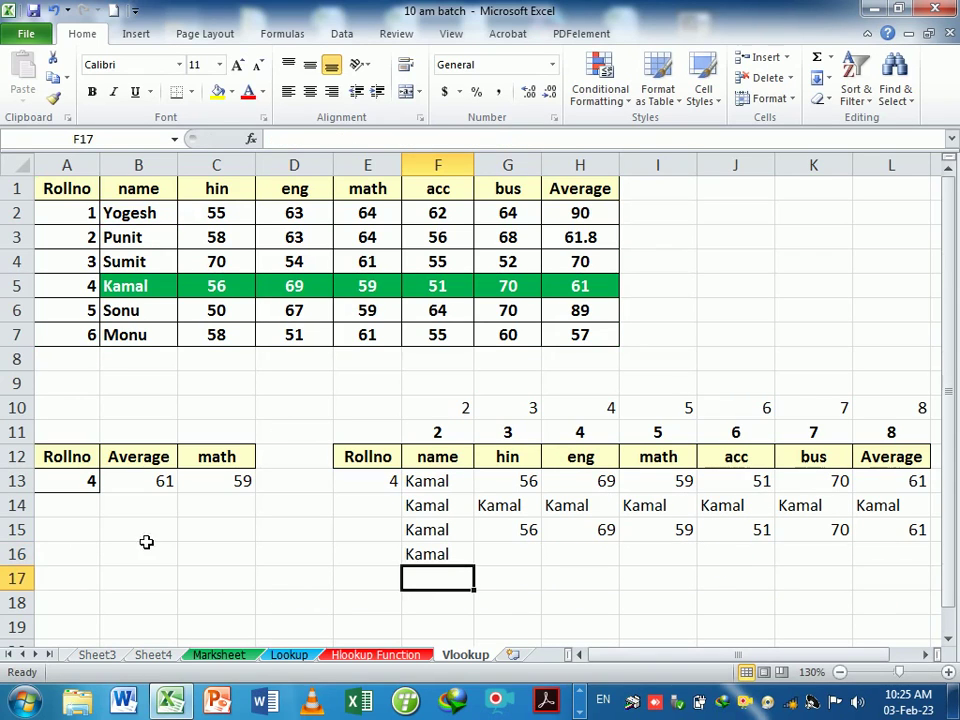
- Copy the F16 formula to L16 and compare it with row 15: Kamal, 56, 69, 59, 51, 70, 61
click(468, 558)
drag(483, 574, 890, 554)
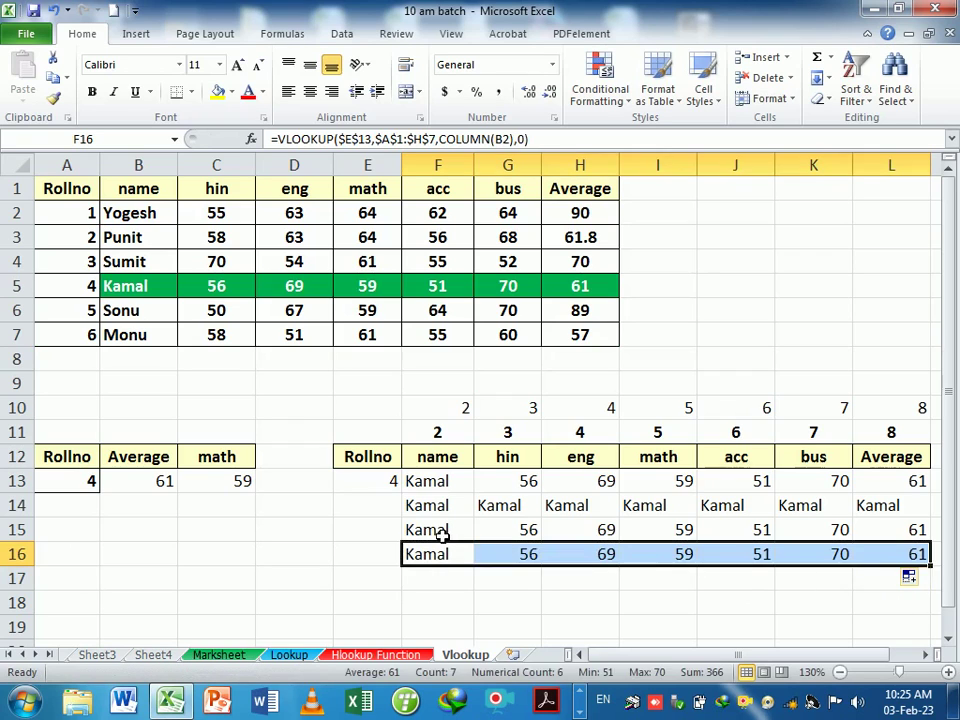
drag(428, 531, 905, 556)
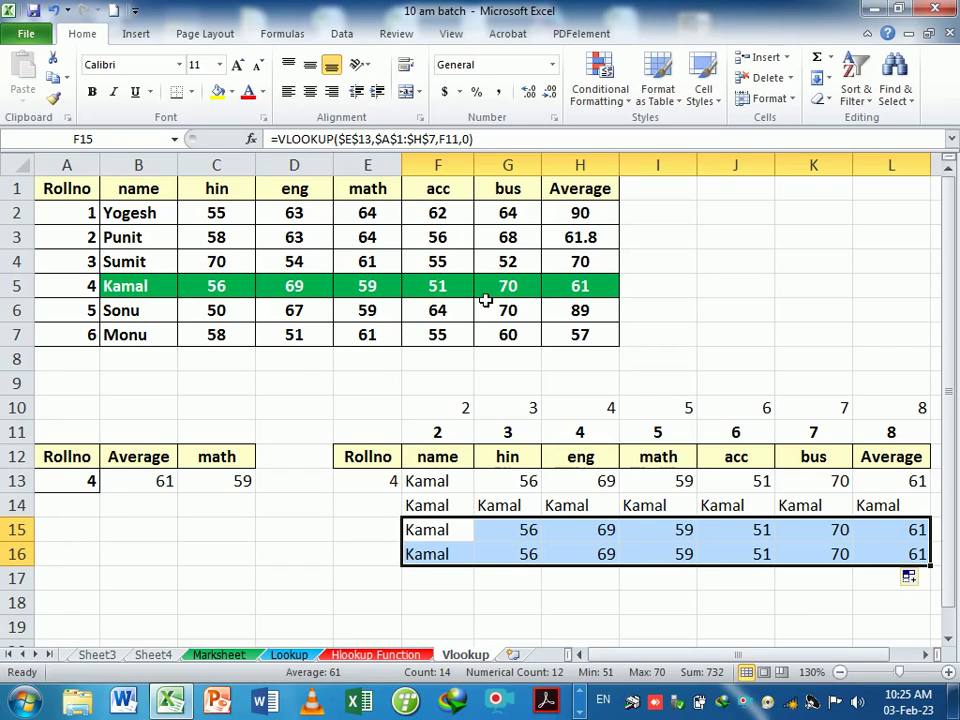
click(379, 484)
text(6)
key(Return)
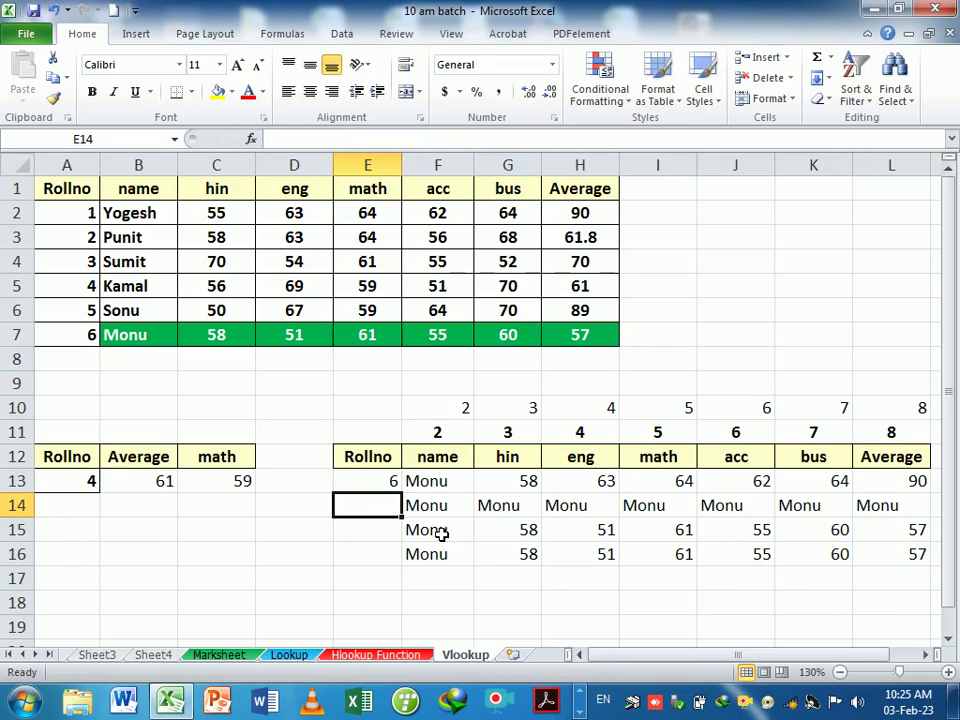
mouse_move(445, 535)
mouse_down()
mouse_move(880, 549)
mouse_move(880, 530)
mouse_up()
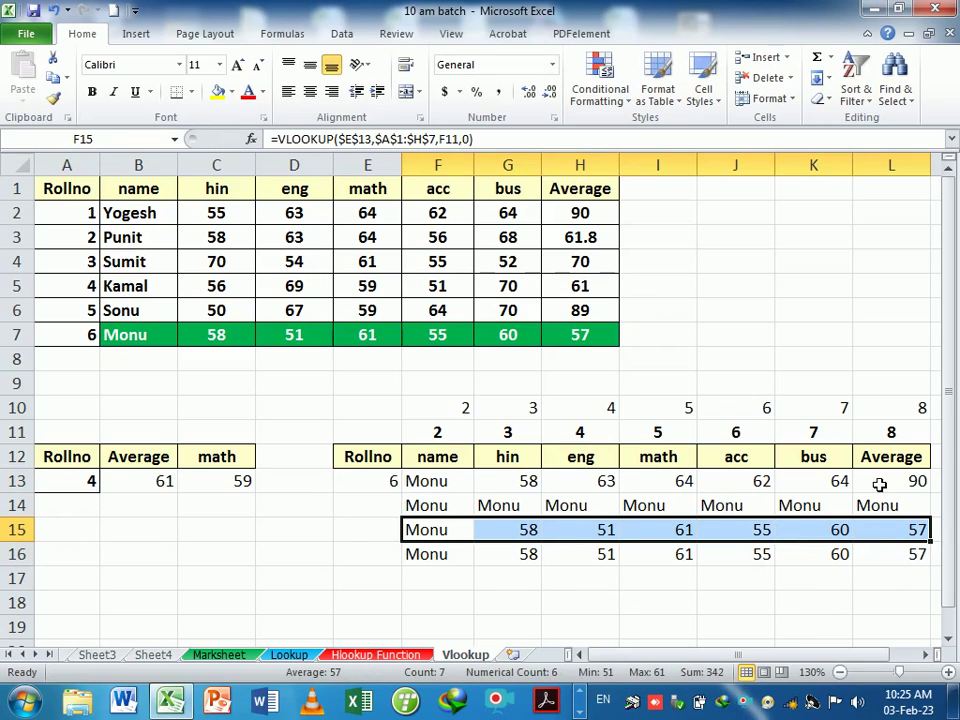
drag(472, 486, 910, 490)
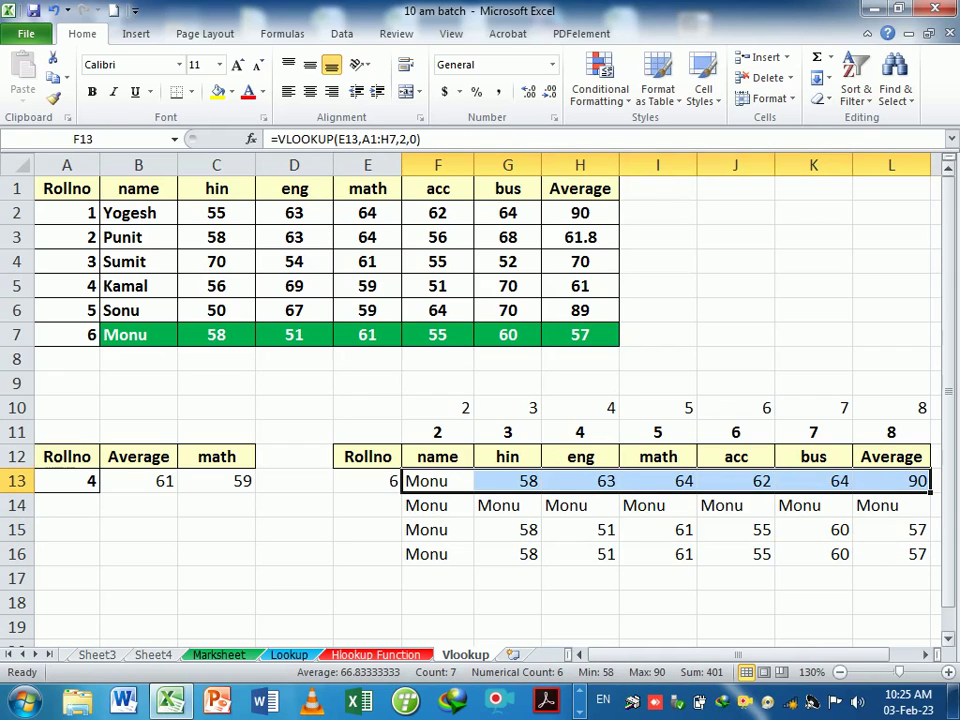
click(446, 539)
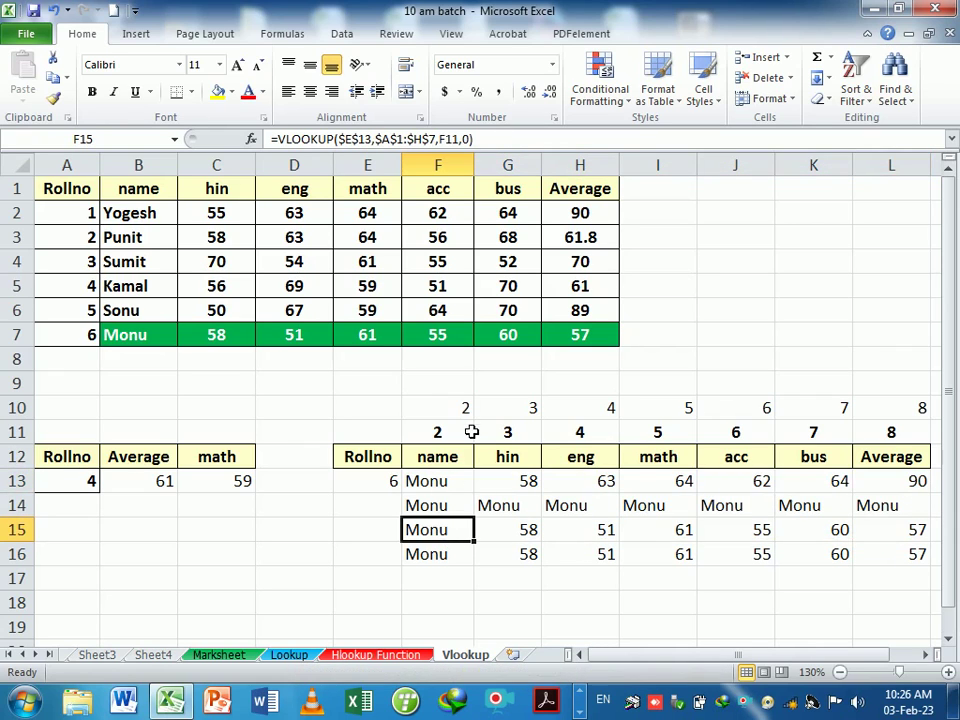
drag(446, 436, 885, 432)
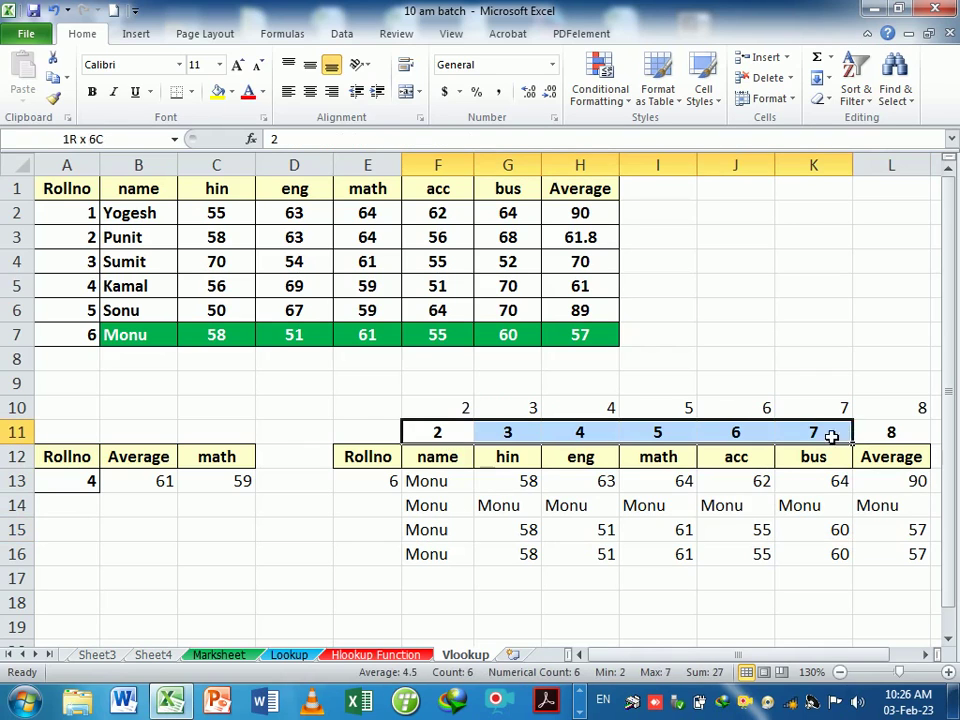
click(451, 560)
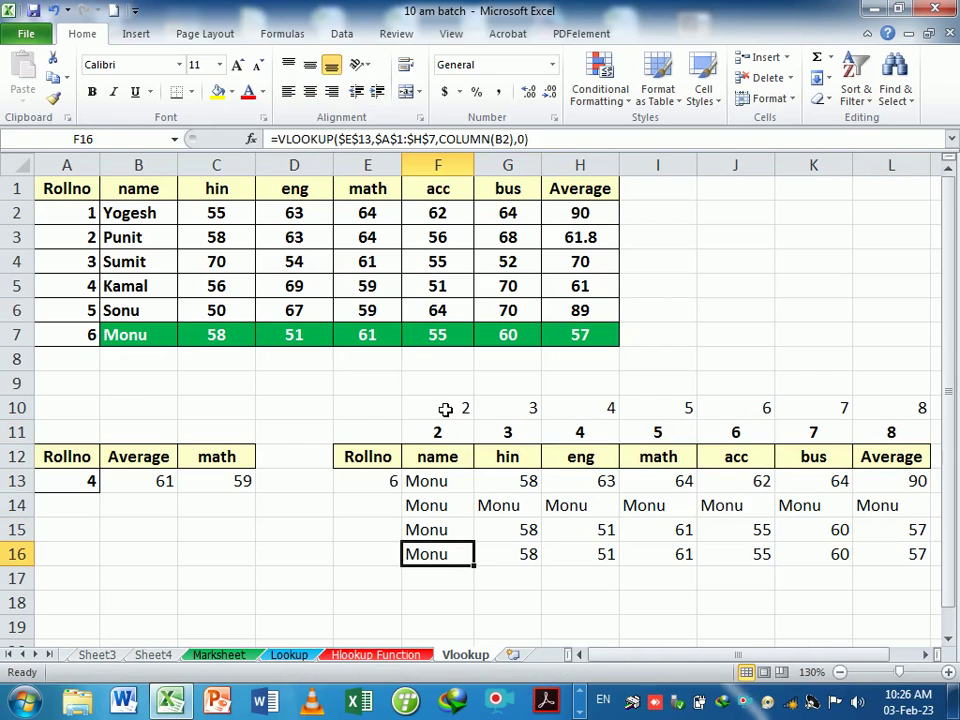
drag(444, 407, 860, 408)
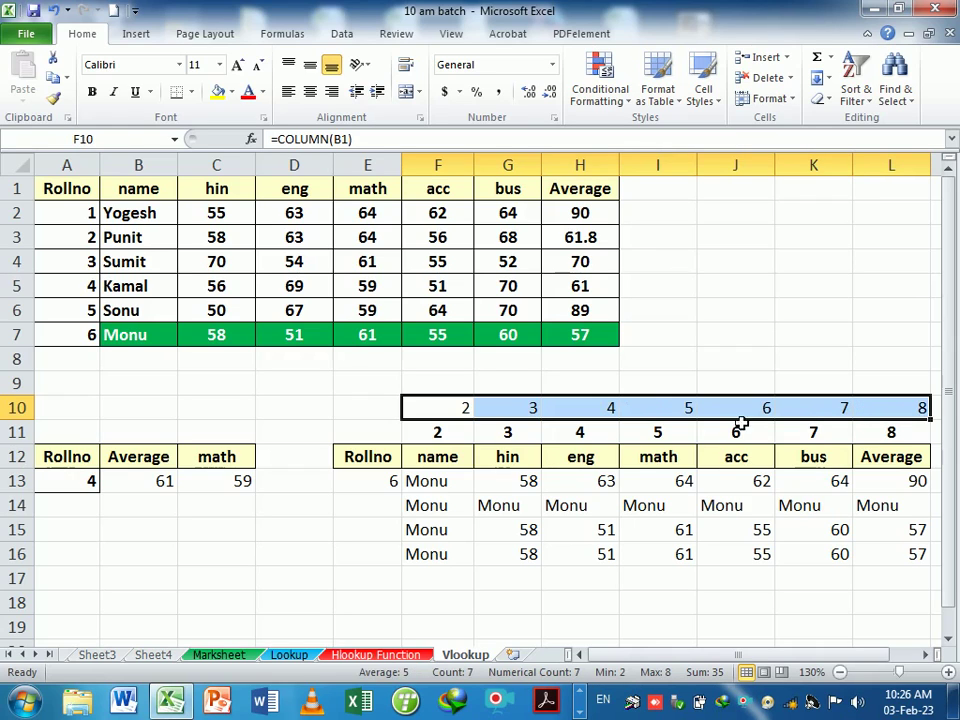
click(445, 579)
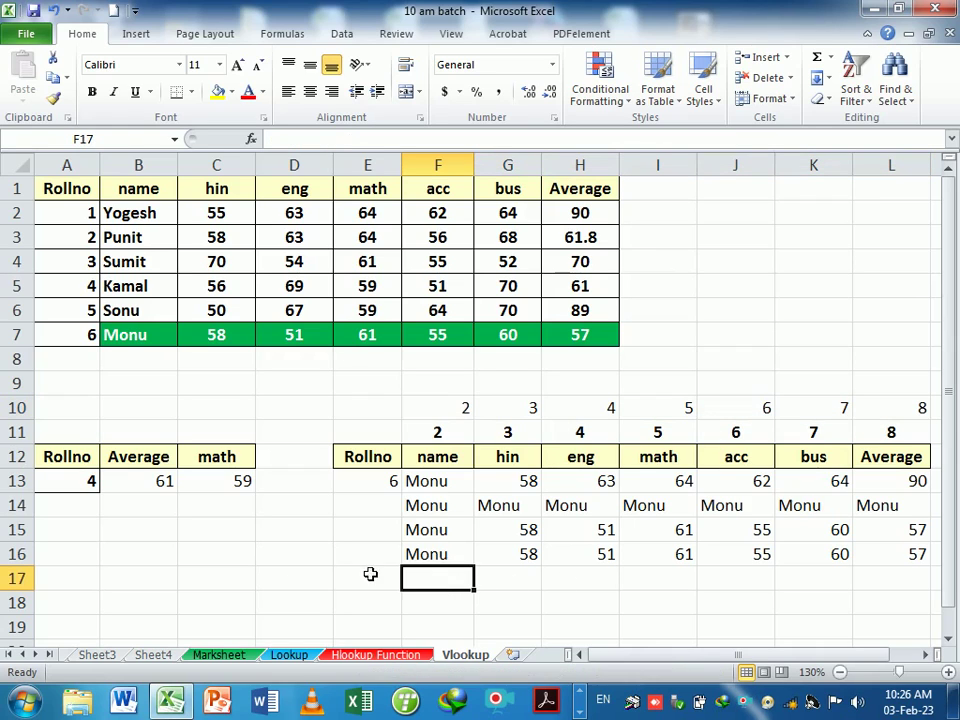
click(155, 560)
- Enter a COLUMNS formula counting I2:J2 in F9
click(441, 384)
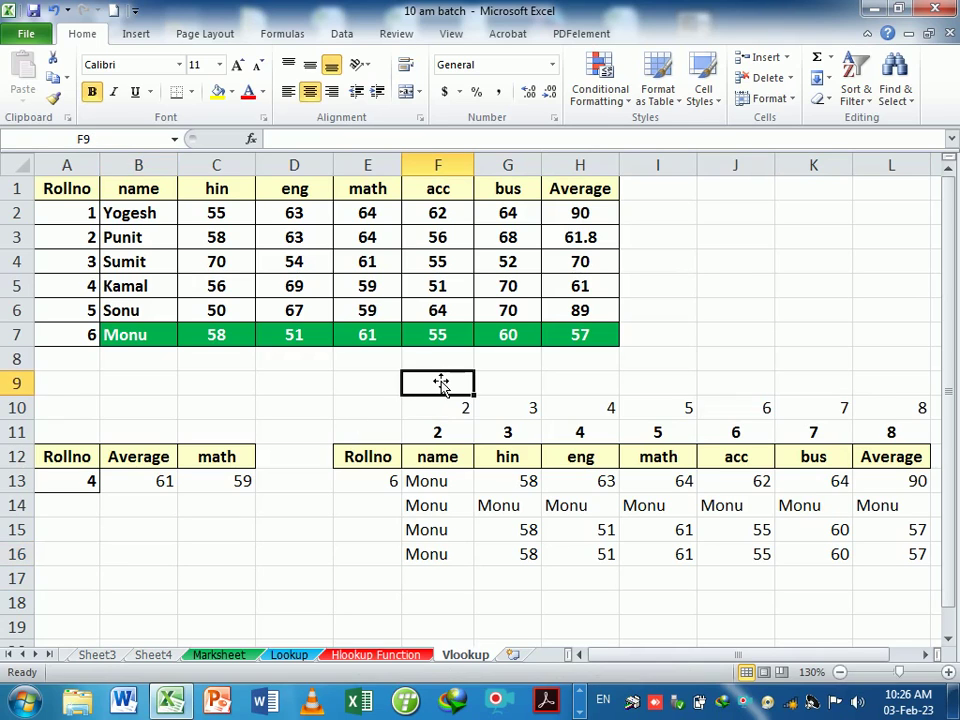
text(=col)
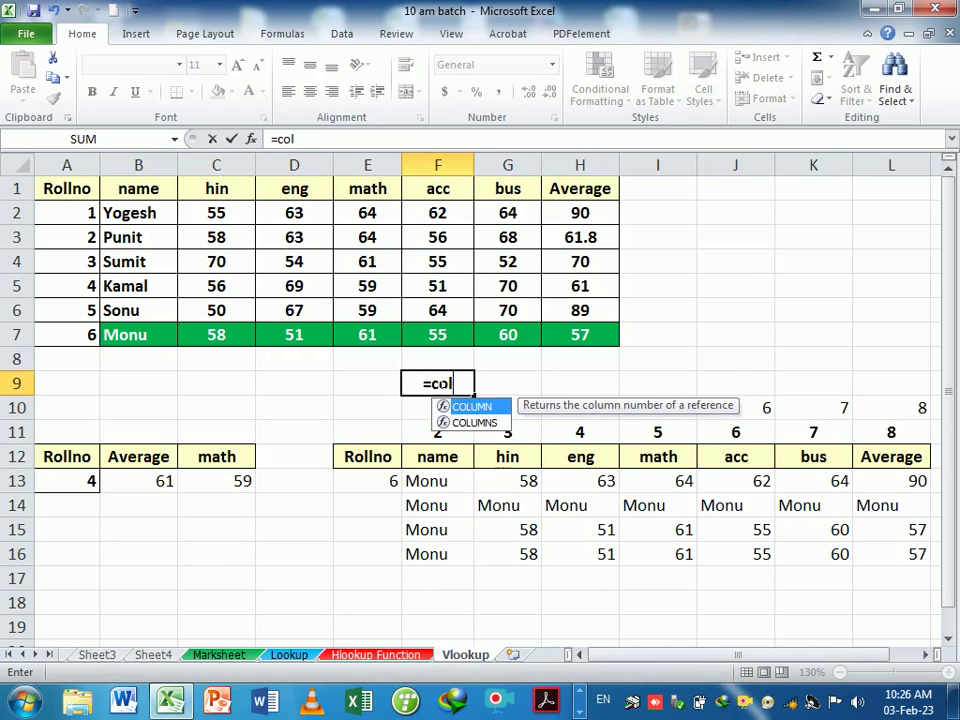
key(Down)
key(Tab)
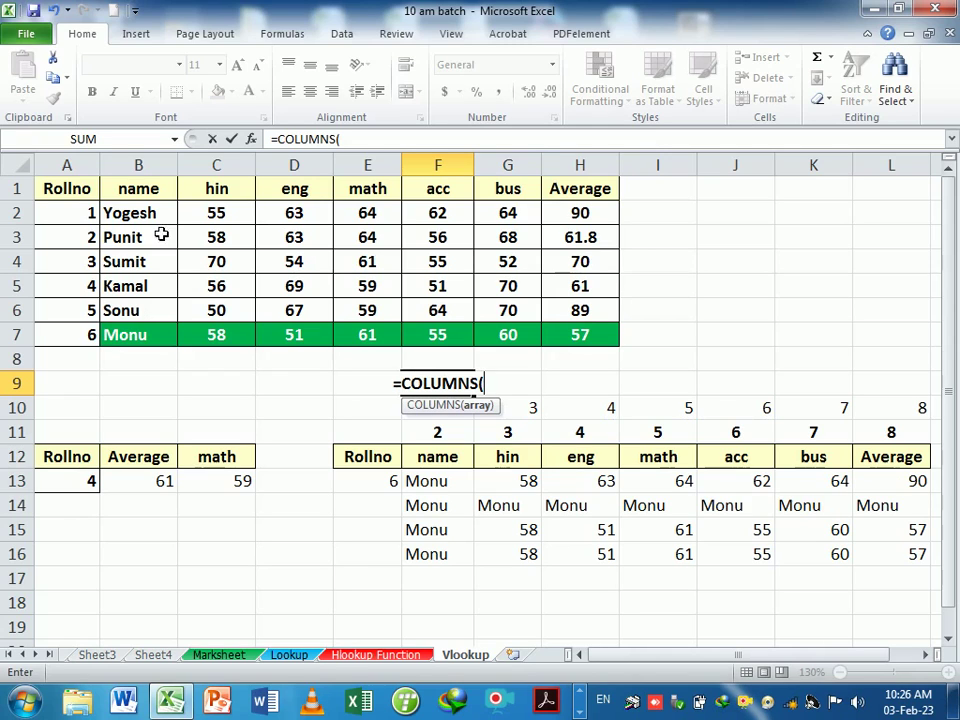
click(703, 221)
key(shift+Right)
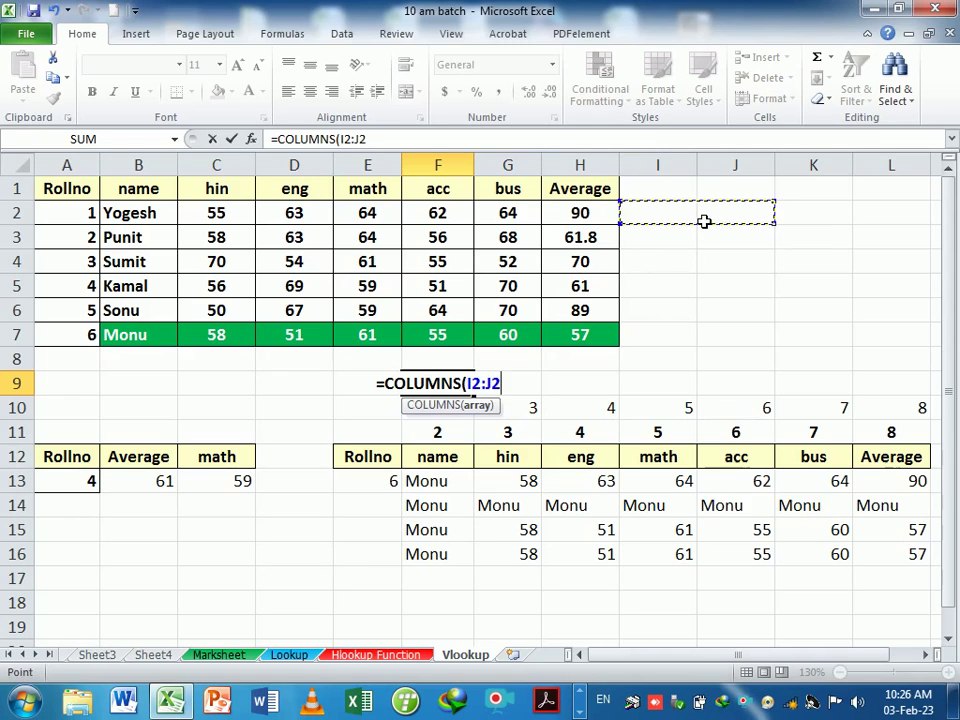
key(Return)
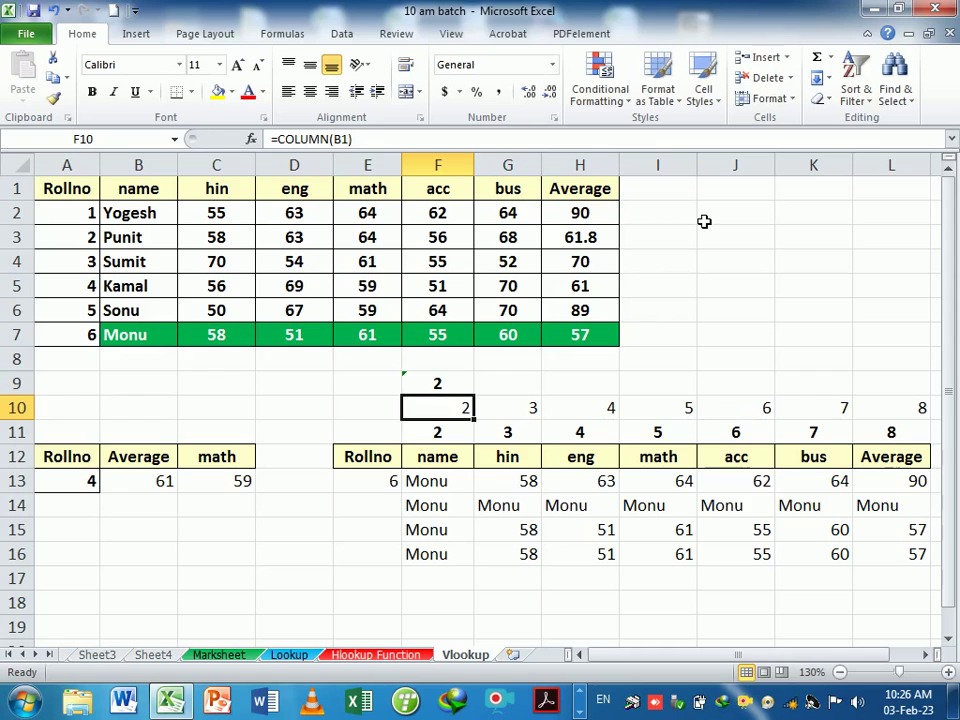
- Lock the start as =COLUMNS($I$2:J2) and fill F9:L9, returning 2 to 8
click(440, 390)
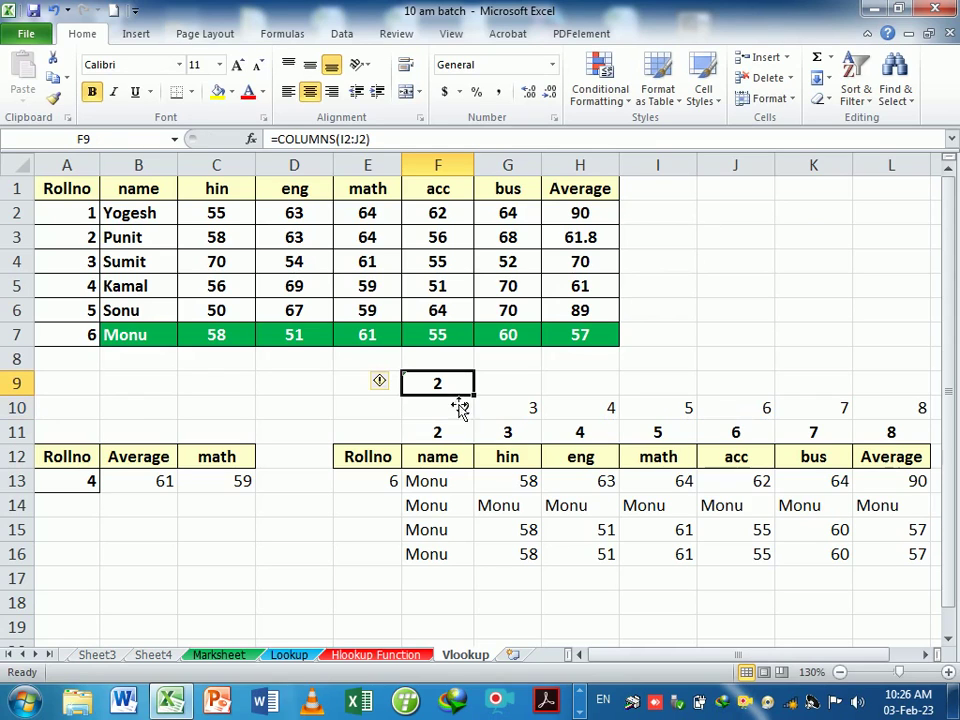
drag(483, 405, 922, 399)
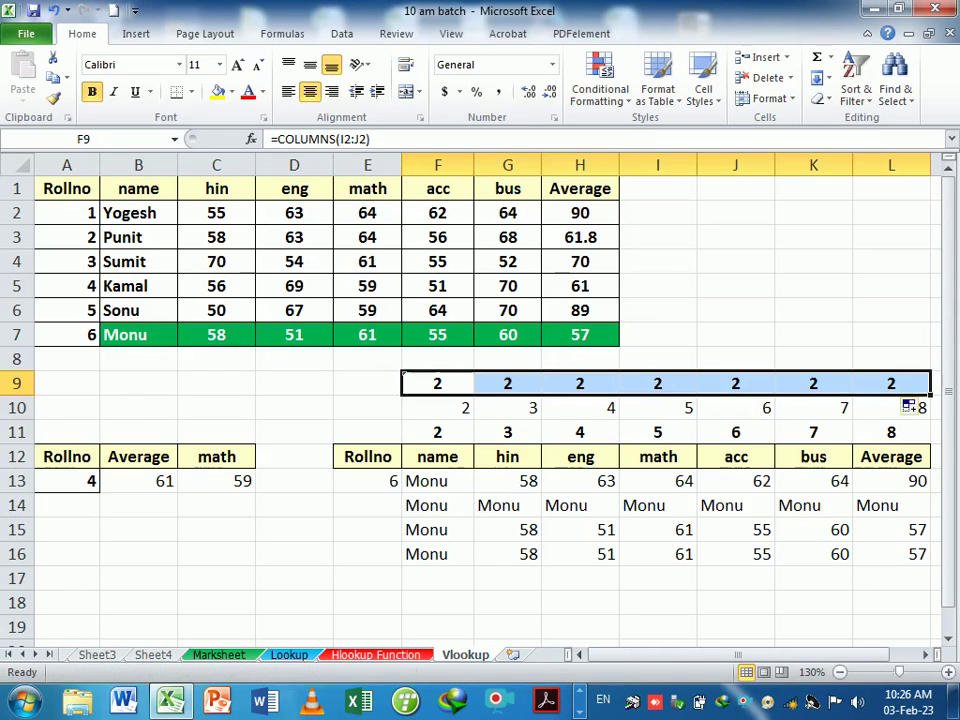
double_click(461, 384)
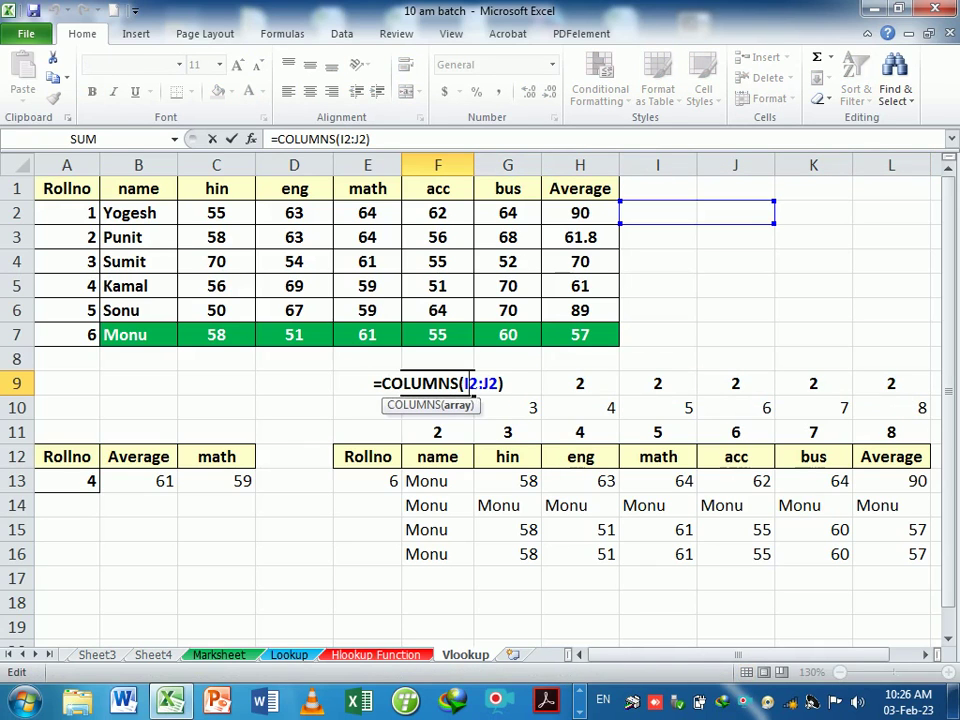
key(F4)
key(Return)
click(465, 386)
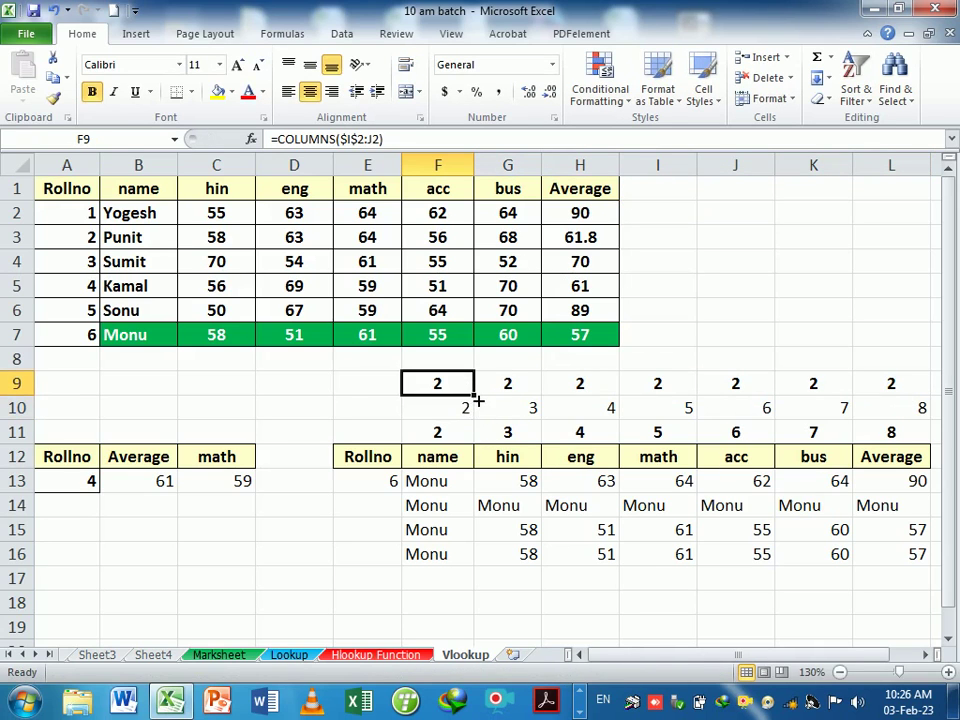
mouse_move(478, 401)
mouse_down()
mouse_move(466, 393)
mouse_move(920, 402)
mouse_up()
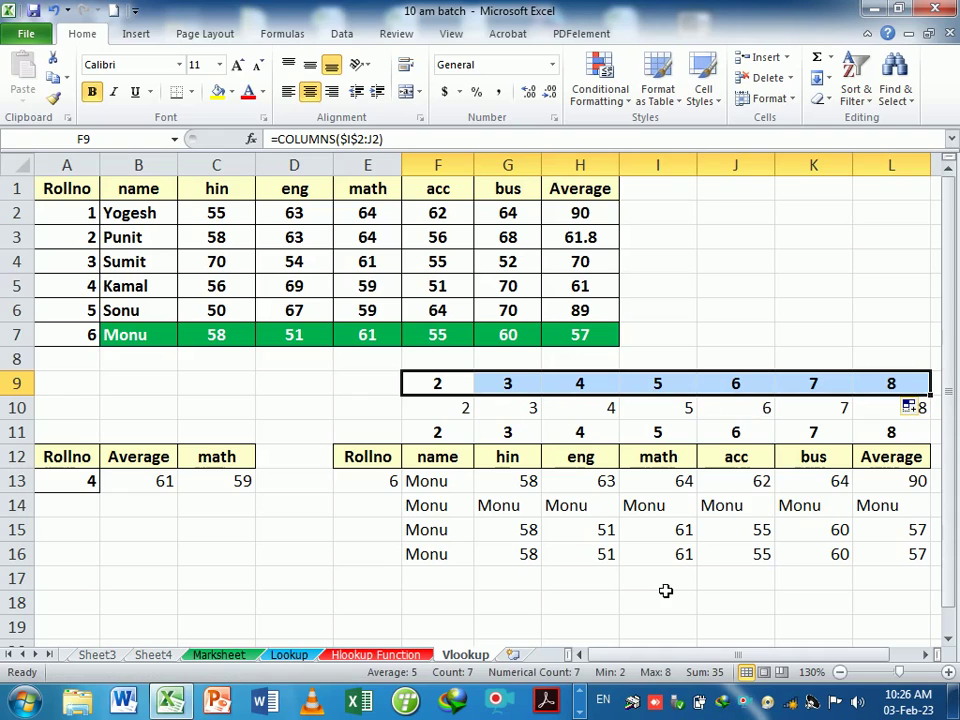
- Centre and bold the COLUMN results in F10:L10
click(452, 416)
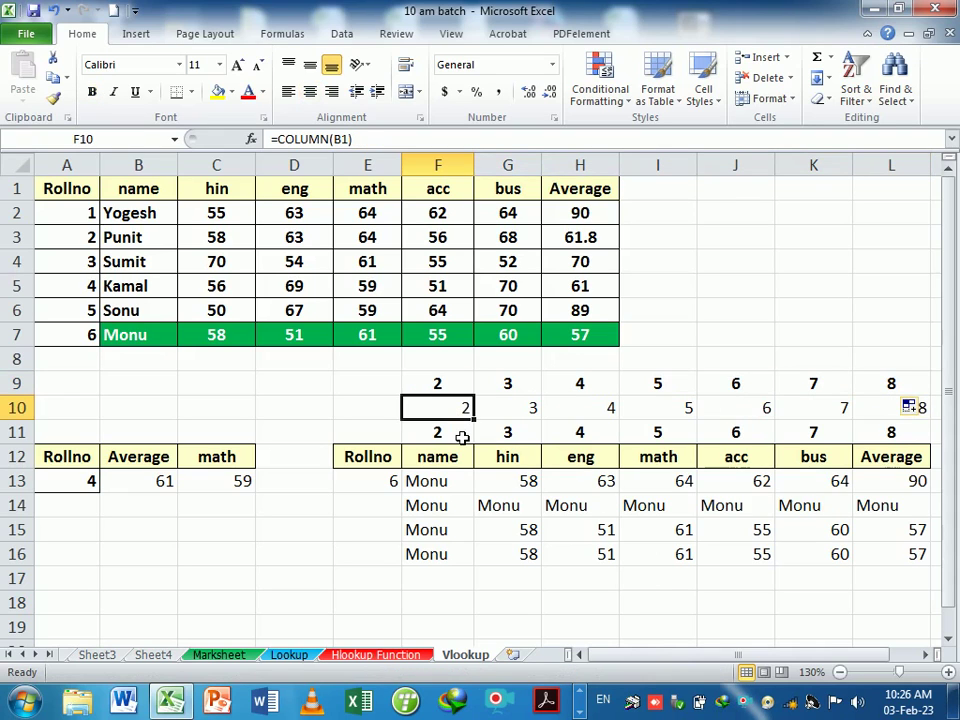
drag(462, 437, 868, 437)
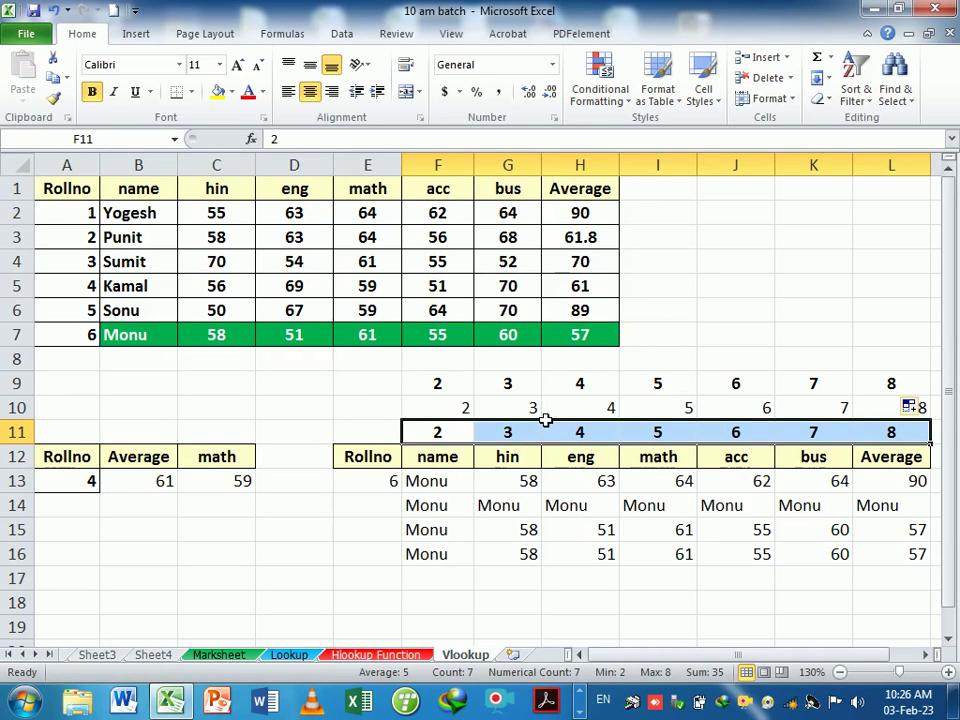
drag(456, 411, 891, 418)
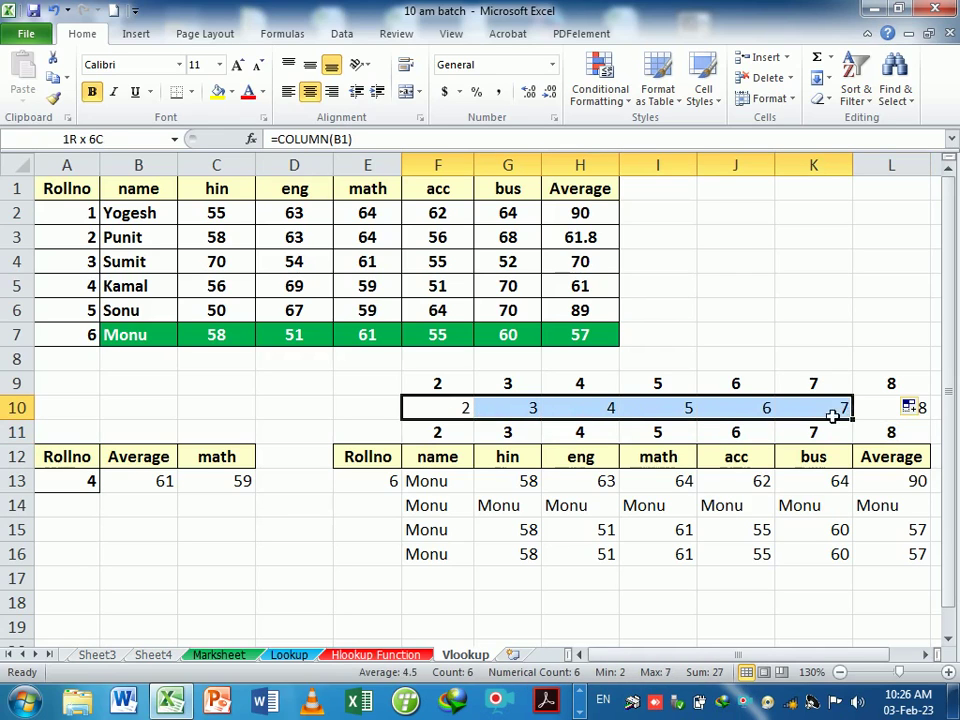
click(312, 92)
click(91, 92)
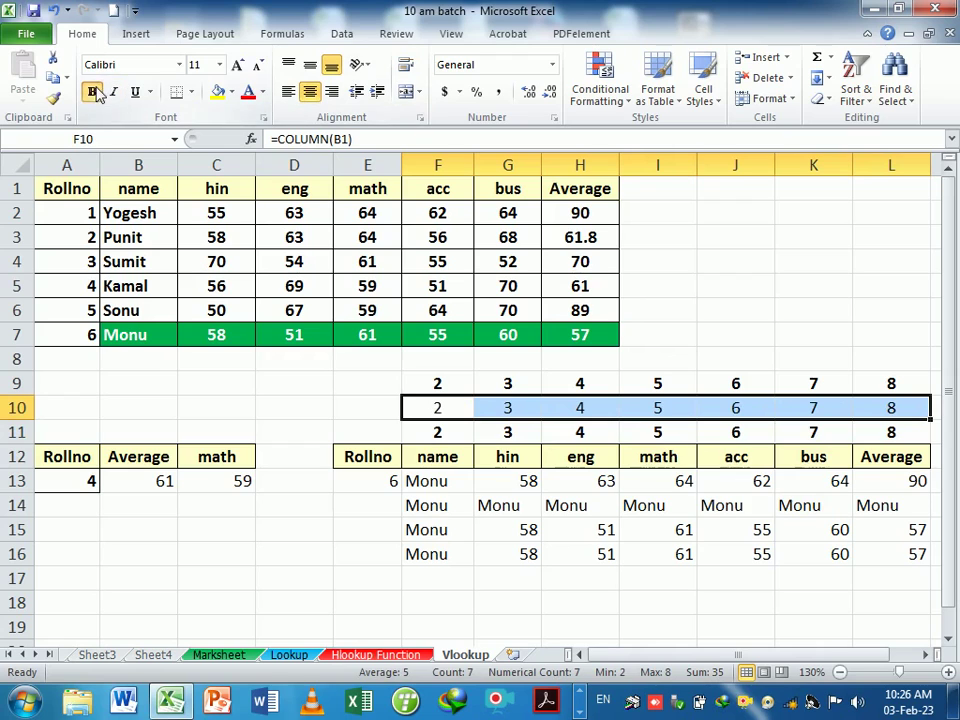
- Start a VLOOKUP in F17 on $E$13 and $A$1:$H$7 with a COLUMNS(E12:F12) index
click(663, 585)
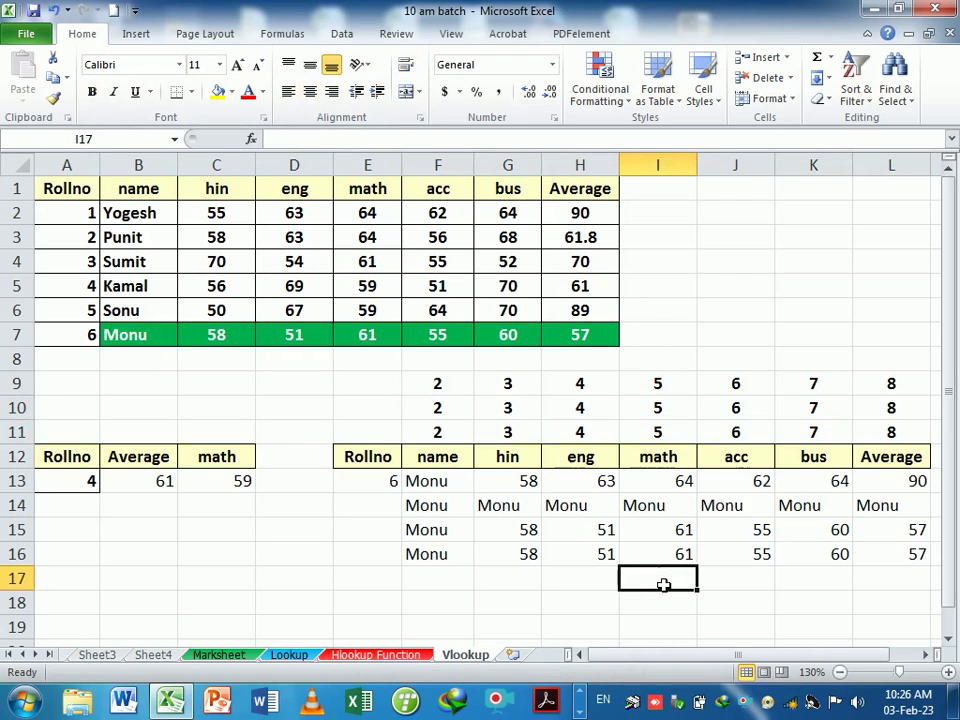
click(447, 588)
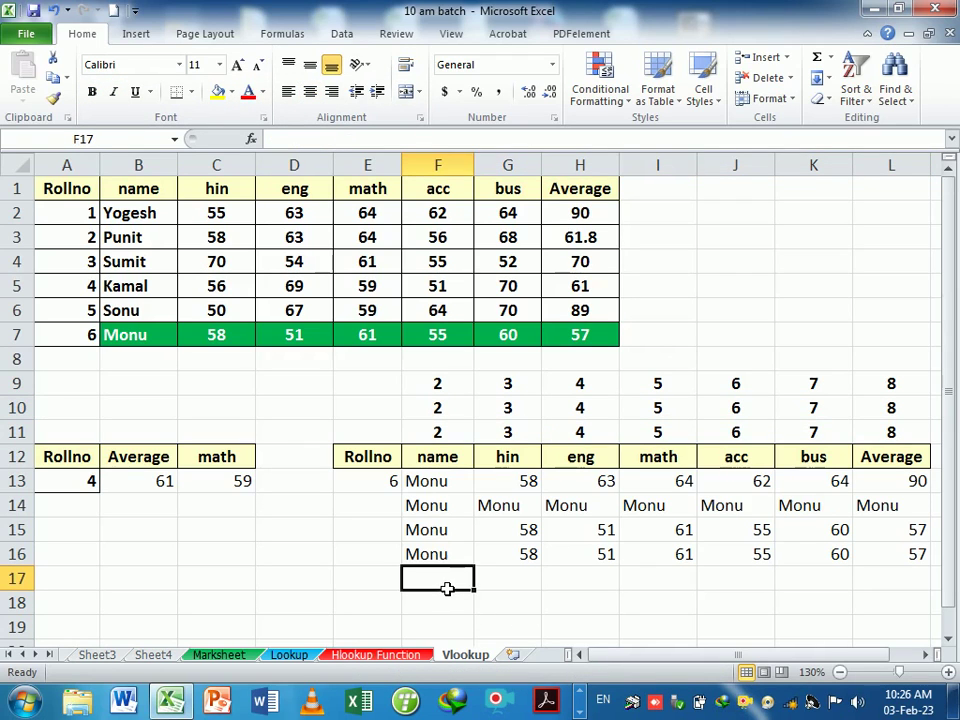
text(=vl)
key(Tab)
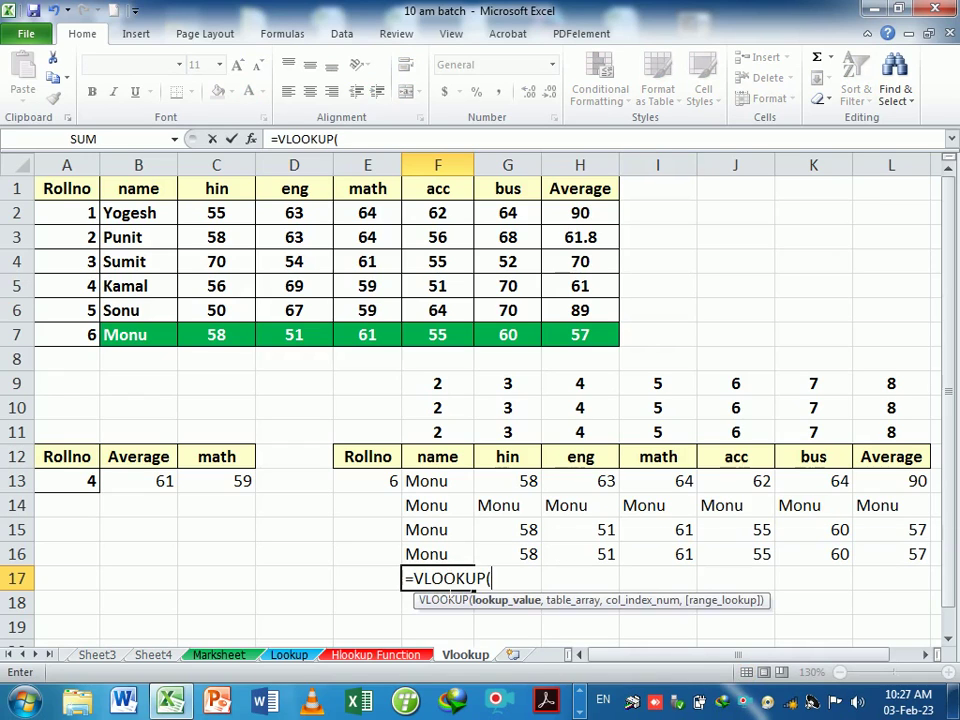
click(387, 484)
key(F4)
text(,)
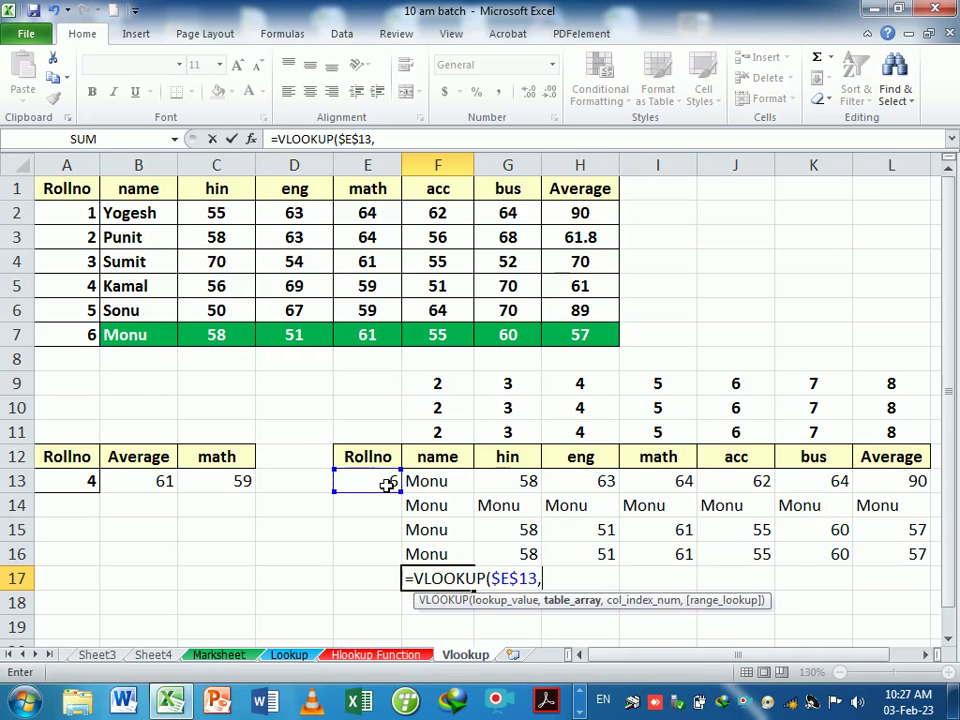
drag(85, 197, 613, 335)
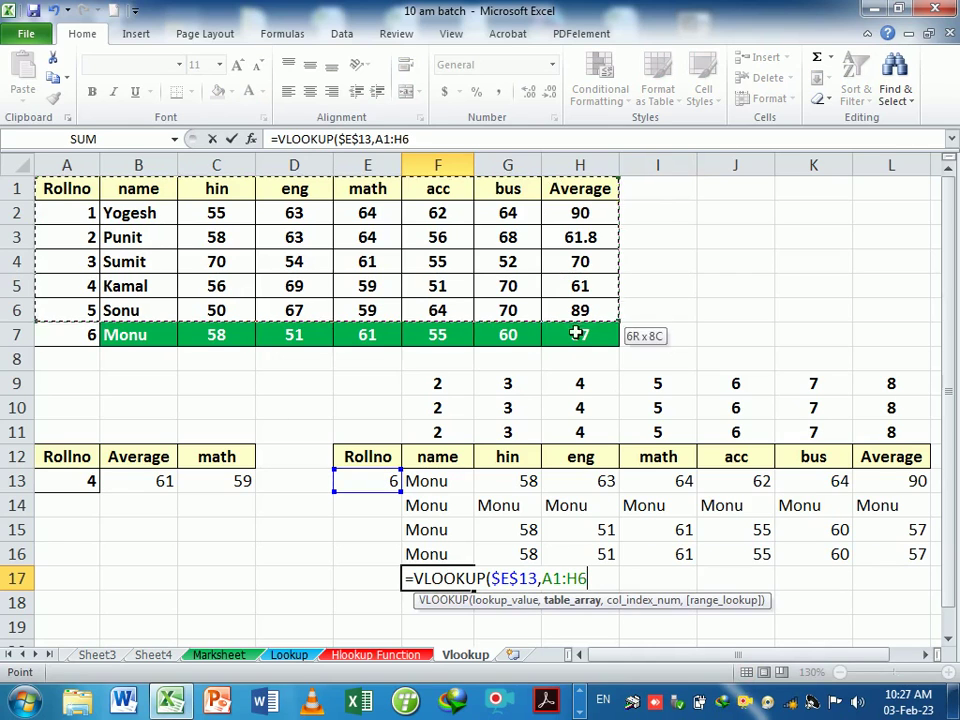
key(F4)
text(,)
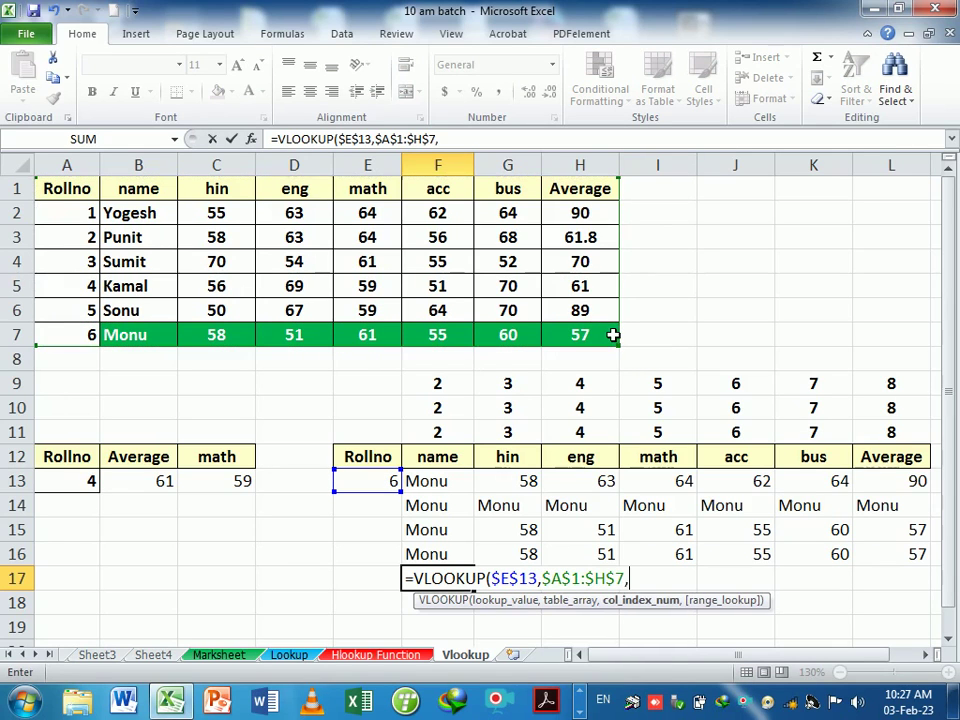
text(col)
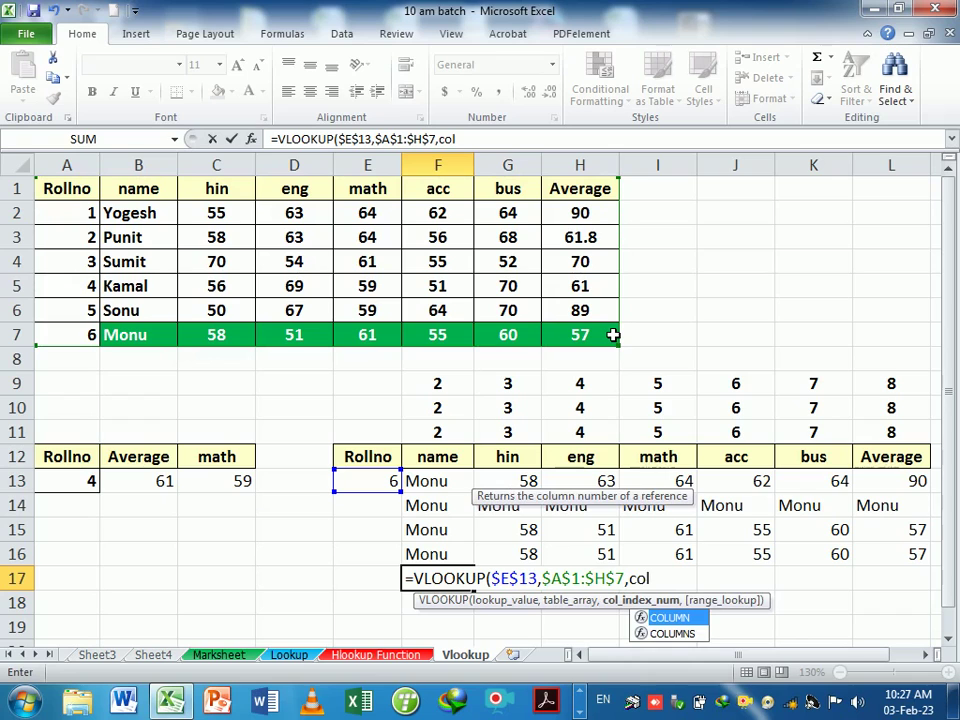
key(Down)
key(Tab)
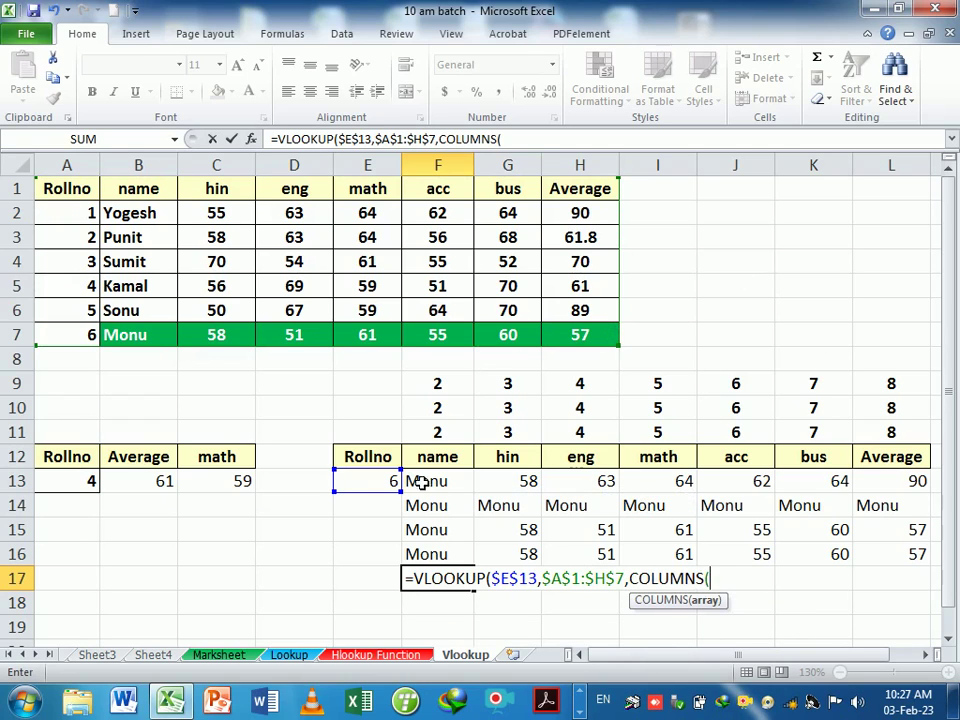
drag(375, 460, 418, 459)
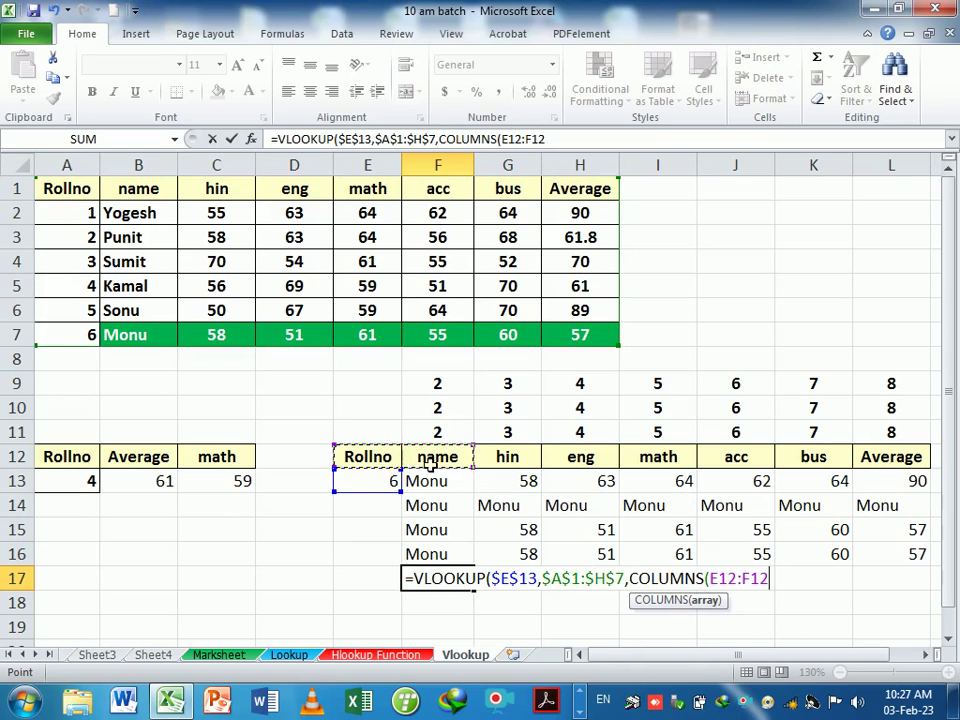
- Fix and commit =VLOOKUP($E$13,$A$1:$H$7,COLUMNS($E$12:F12),0) after the missing-parenthesis warning
click(716, 578)
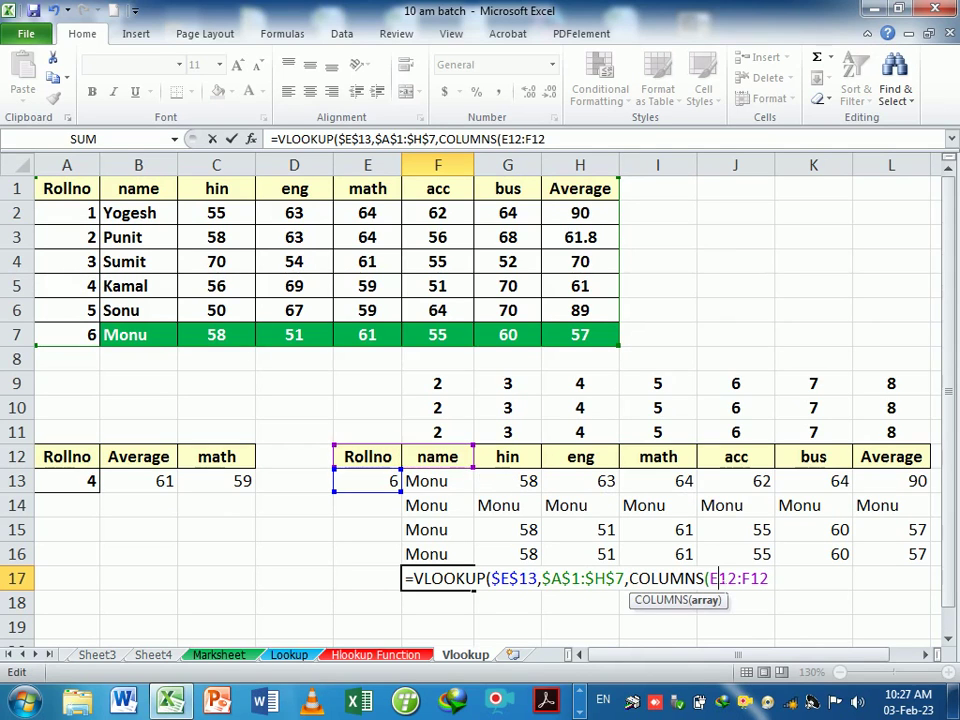
key(Return)
key(n)
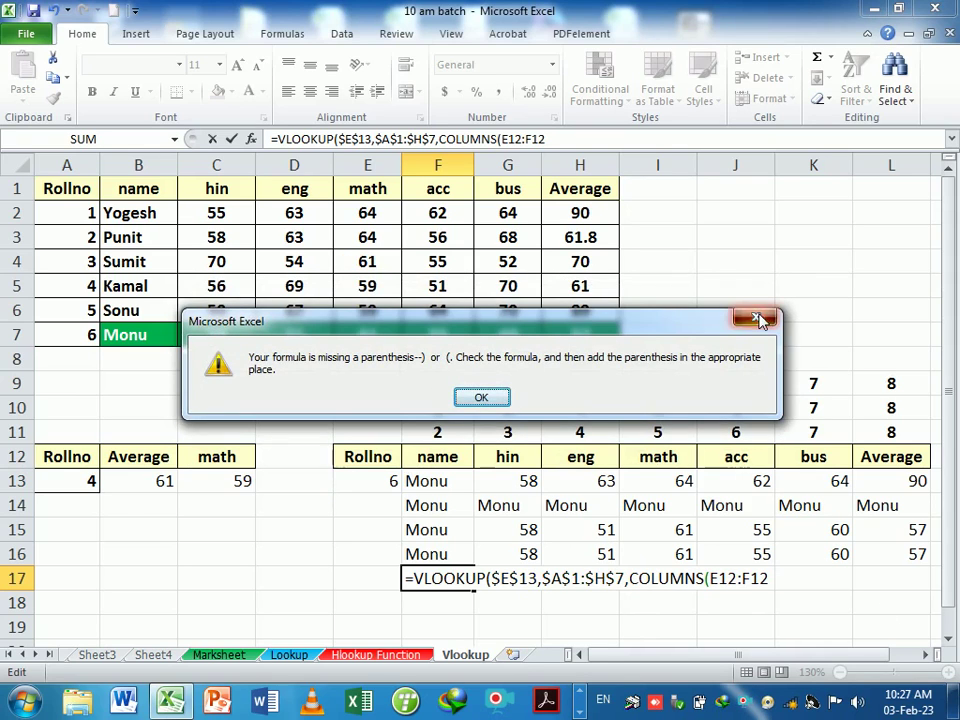
click(757, 322)
key(F4)
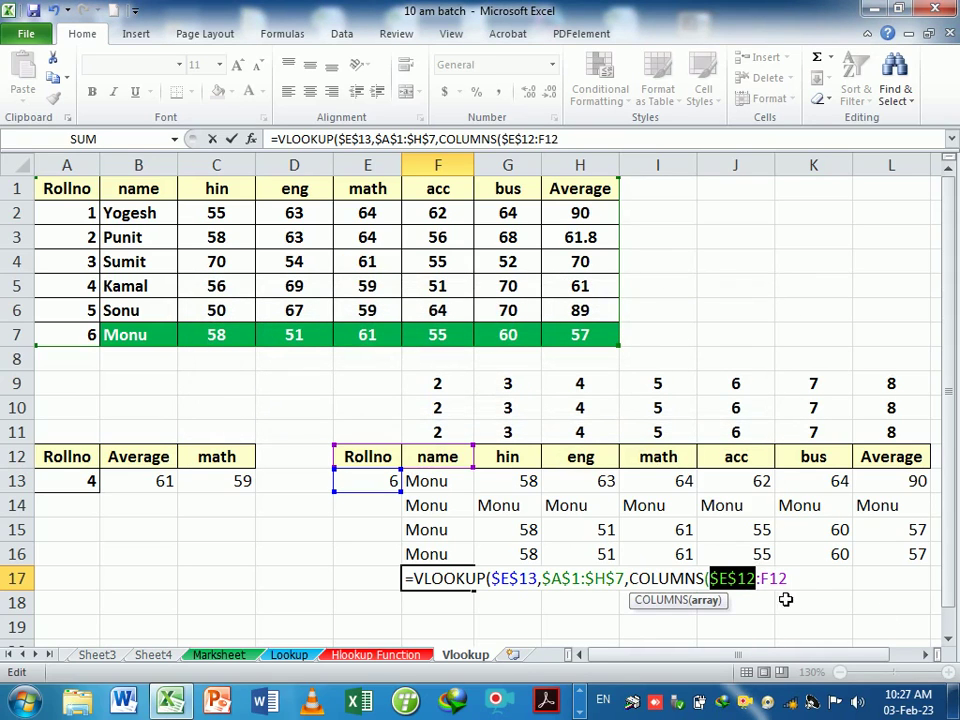
click(789, 580)
text())
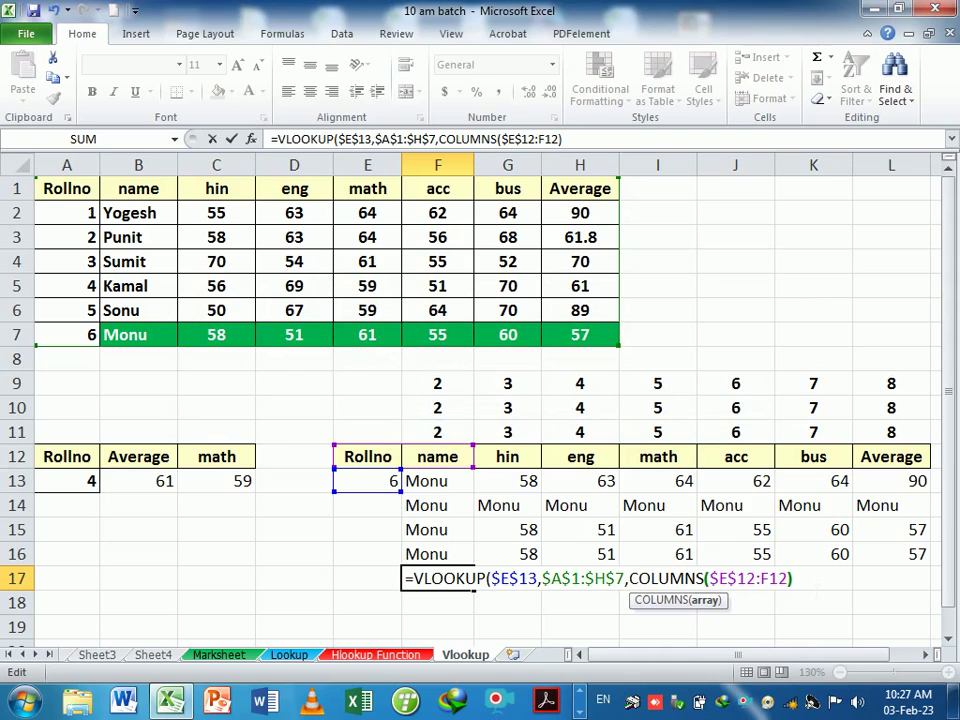
text(,0))
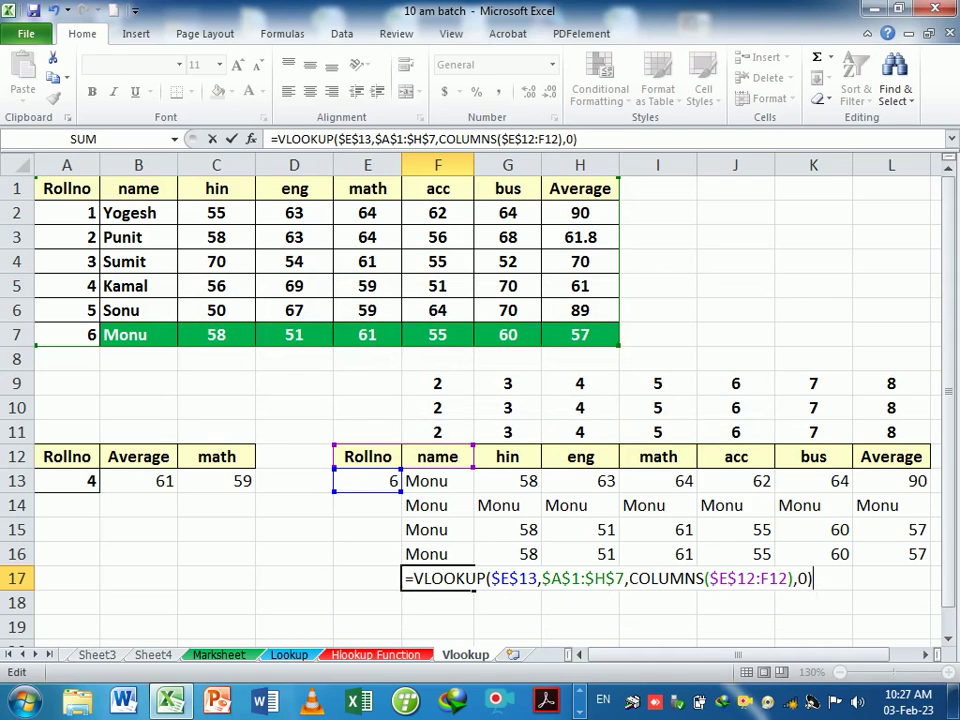
key(Return)
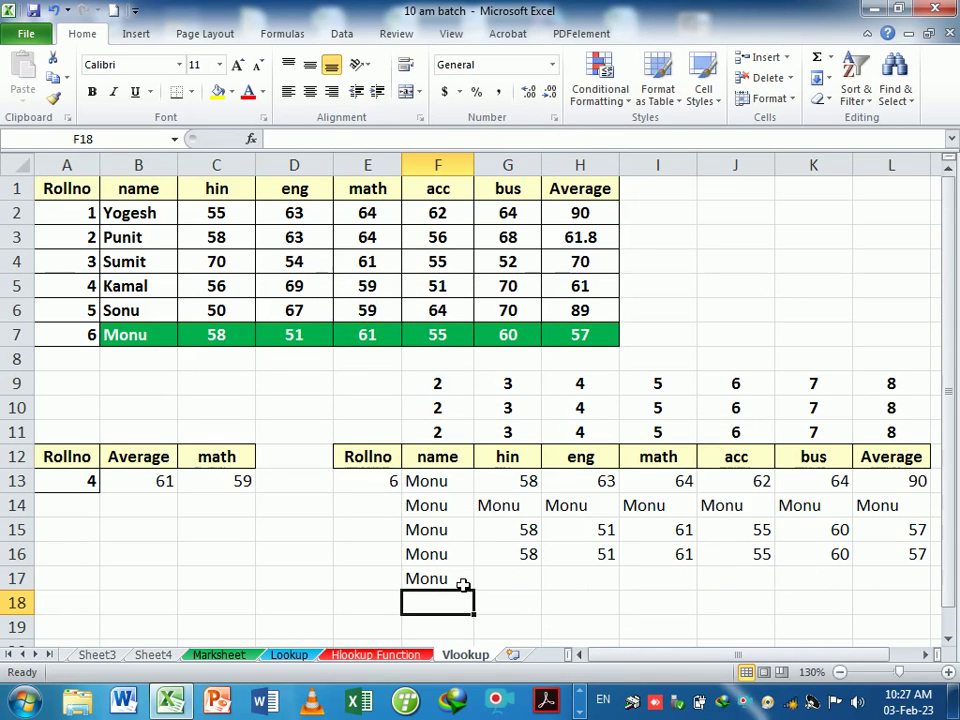
- Copy the F17 formula to L17, returning Monu, 58, 51, 61, 55, 60, 57, and select A1:H1
click(461, 582)
drag(474, 590, 921, 577)
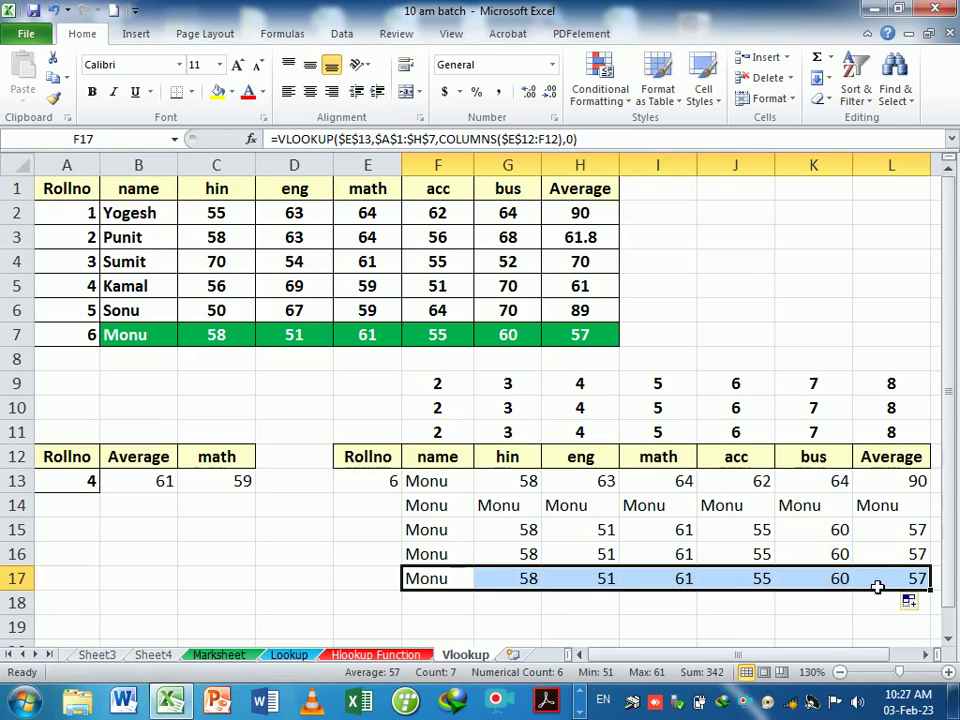
drag(77, 199, 583, 200)
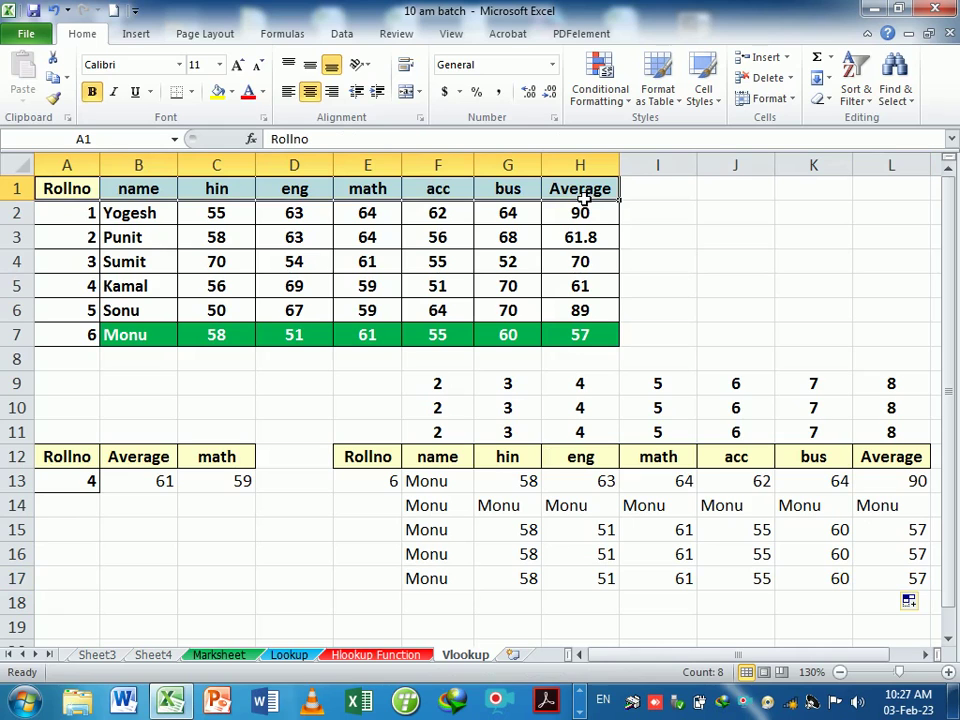
- Paste the A1:H1 headers transposed into J1:J8, Rollno through Average, then select K1
key(ctrl+c)
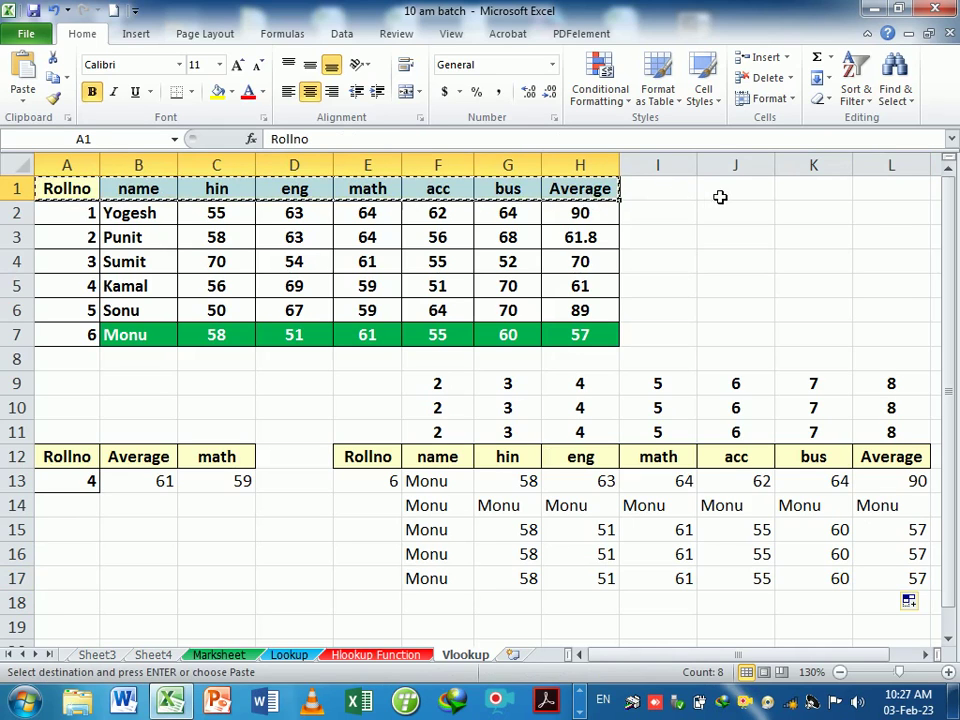
click(719, 196)
right_click(719, 196)
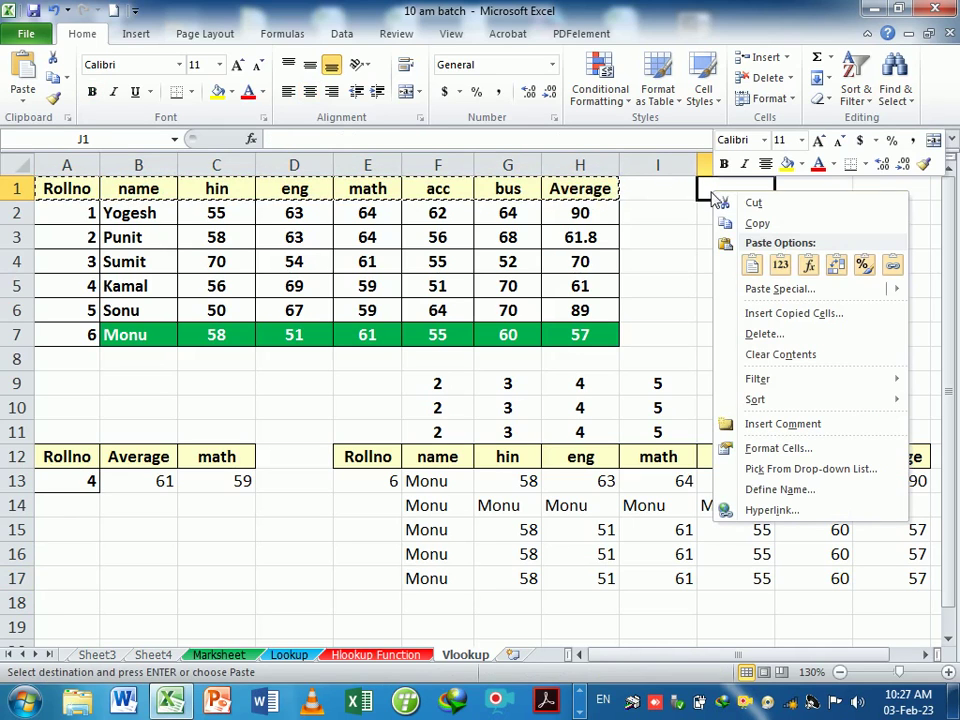
click(832, 272)
click(810, 358)
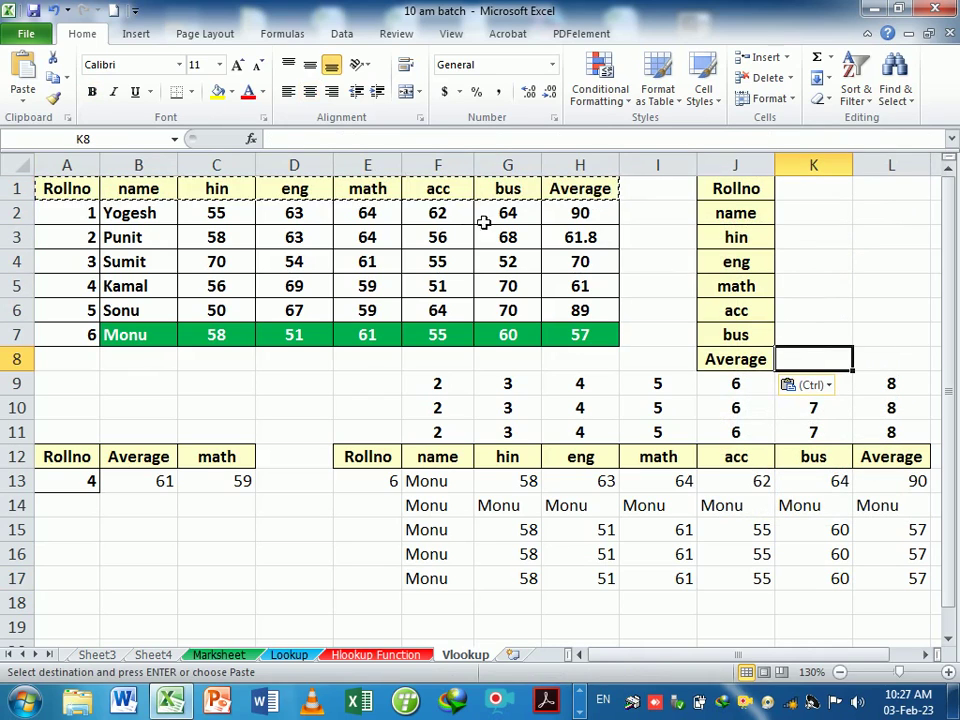
click(298, 266)
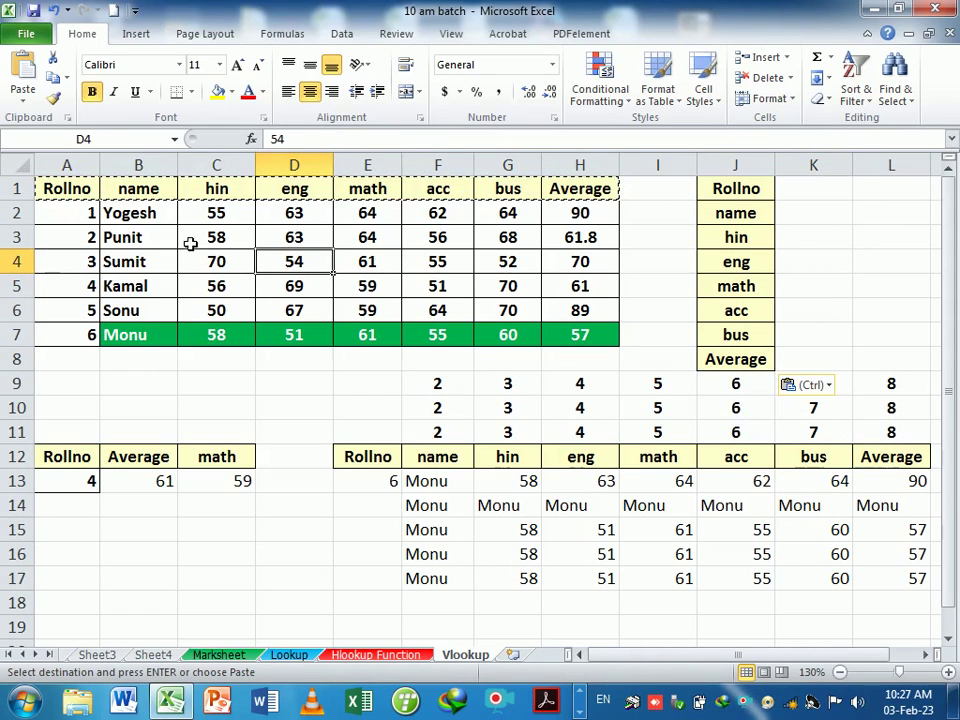
click(811, 197)
click(811, 216)
drag(813, 262, 813, 287)
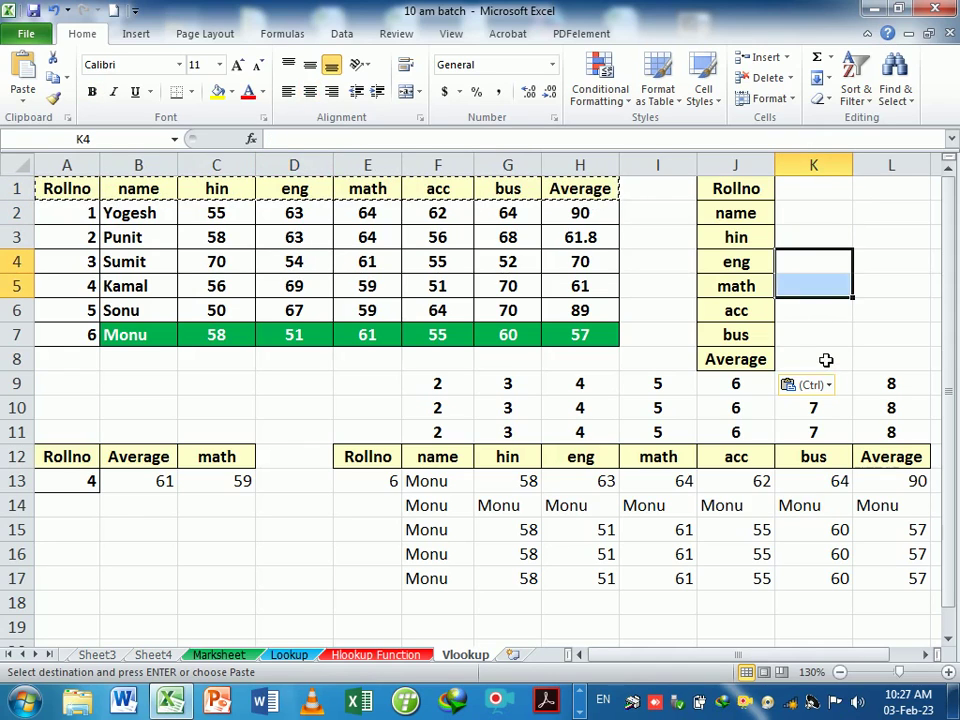
click(826, 360)
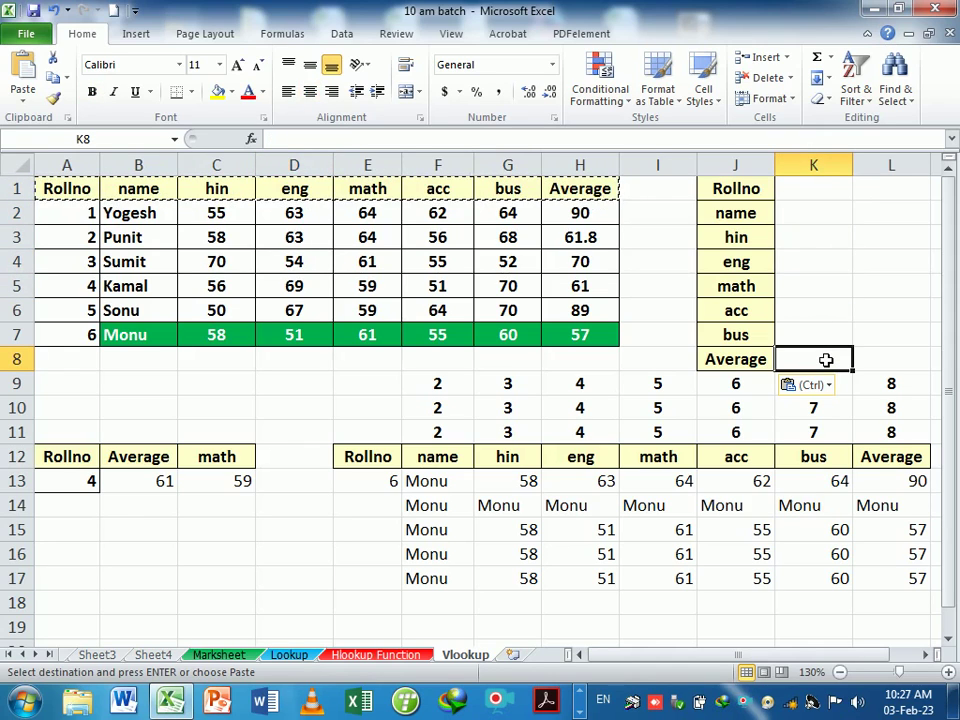
click(821, 193)
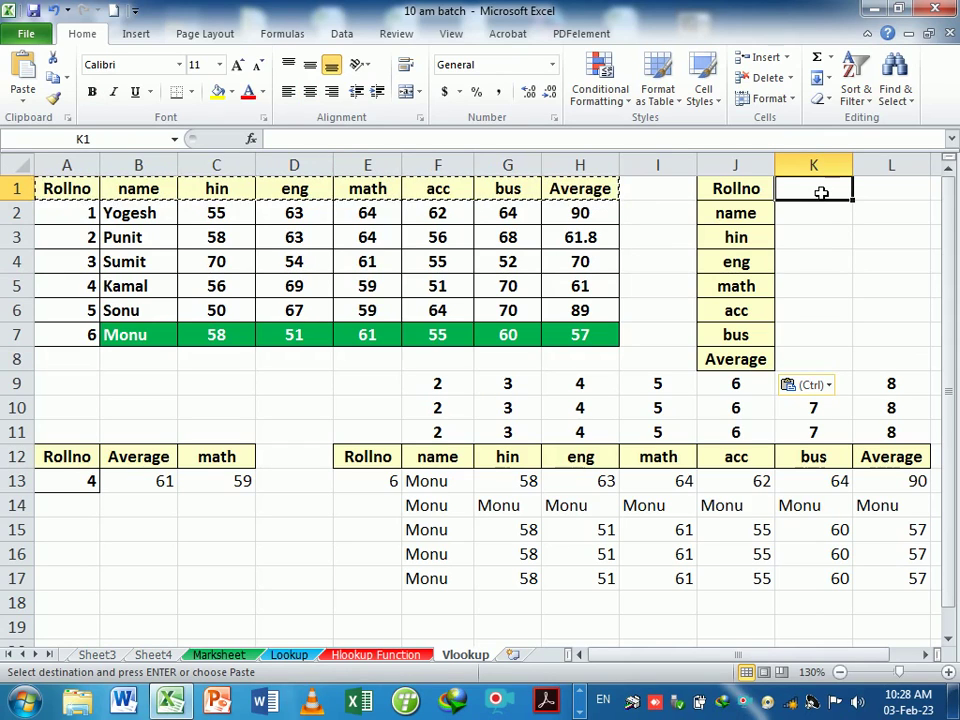
- Enter roll number 1 in K1 and start a VLOOKUP in K2 on $K$1 over the marks table
text(1)
key(Return)
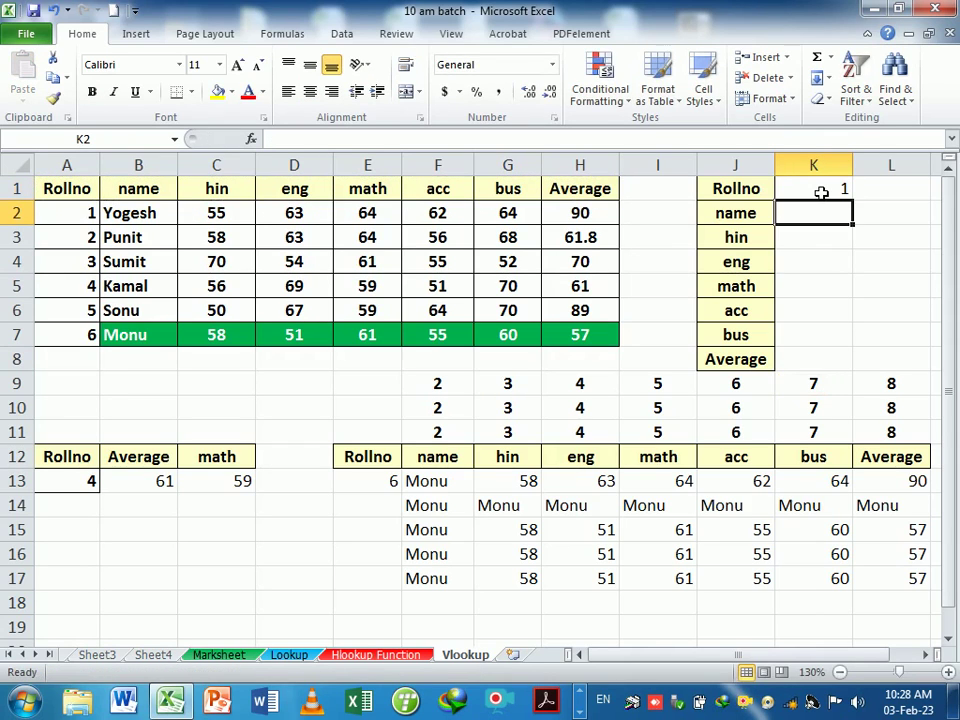
text(=vl)
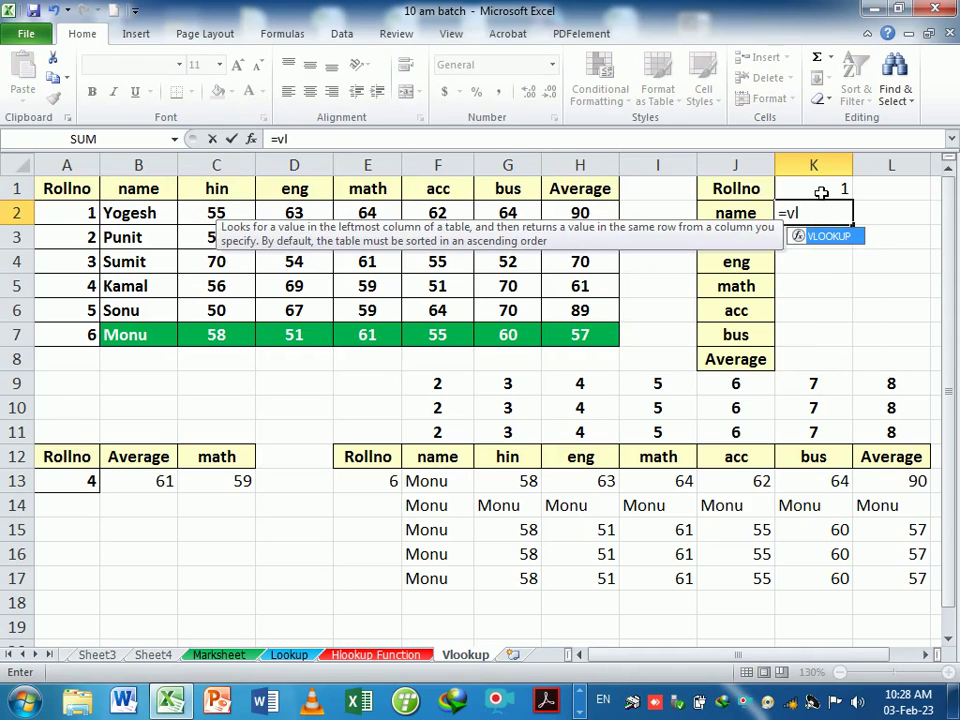
key(Tab)
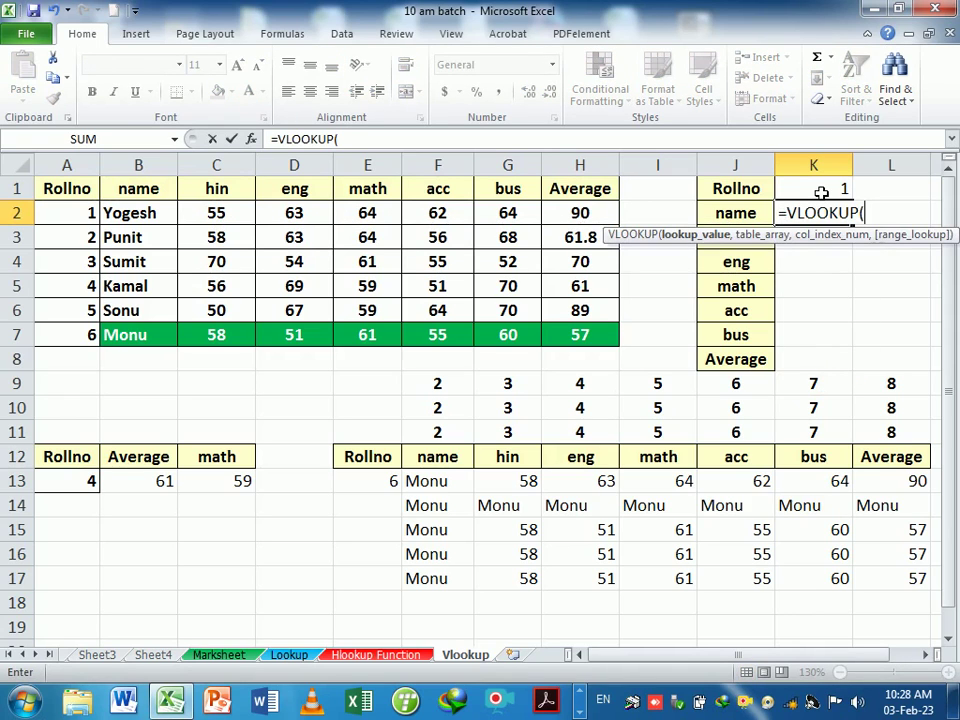
click(821, 192)
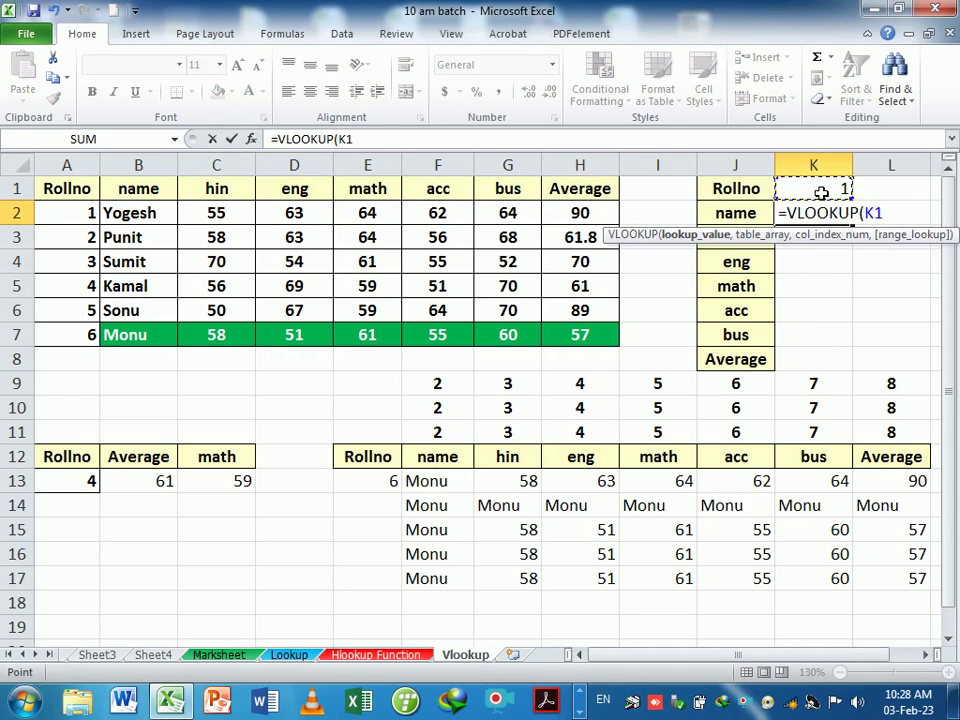
key(F4)
text($K$1,)
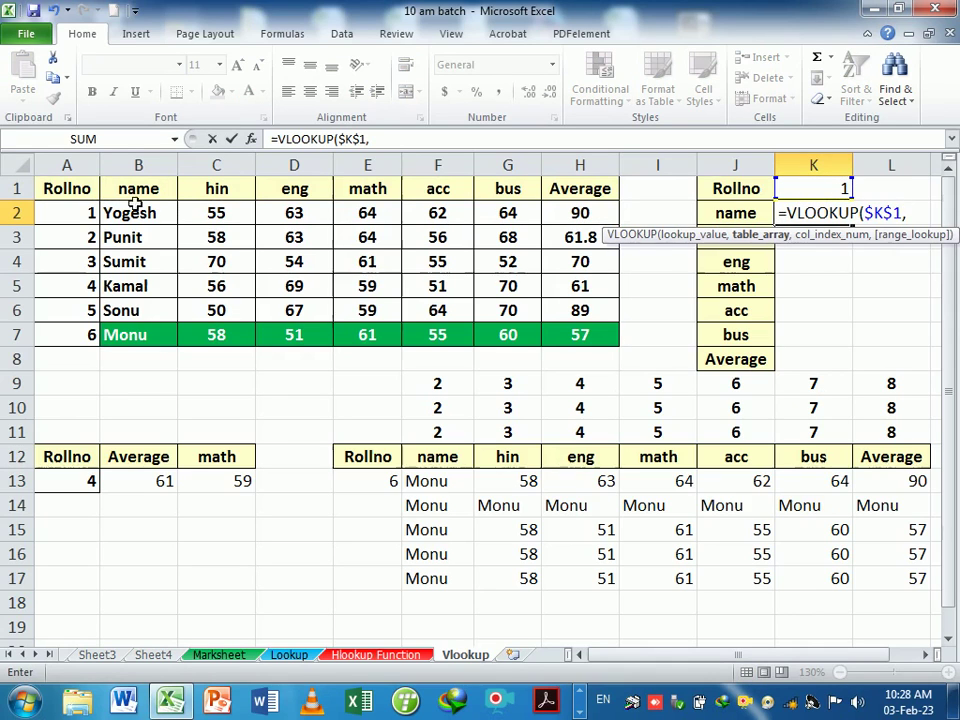
drag(79, 189, 560, 342)
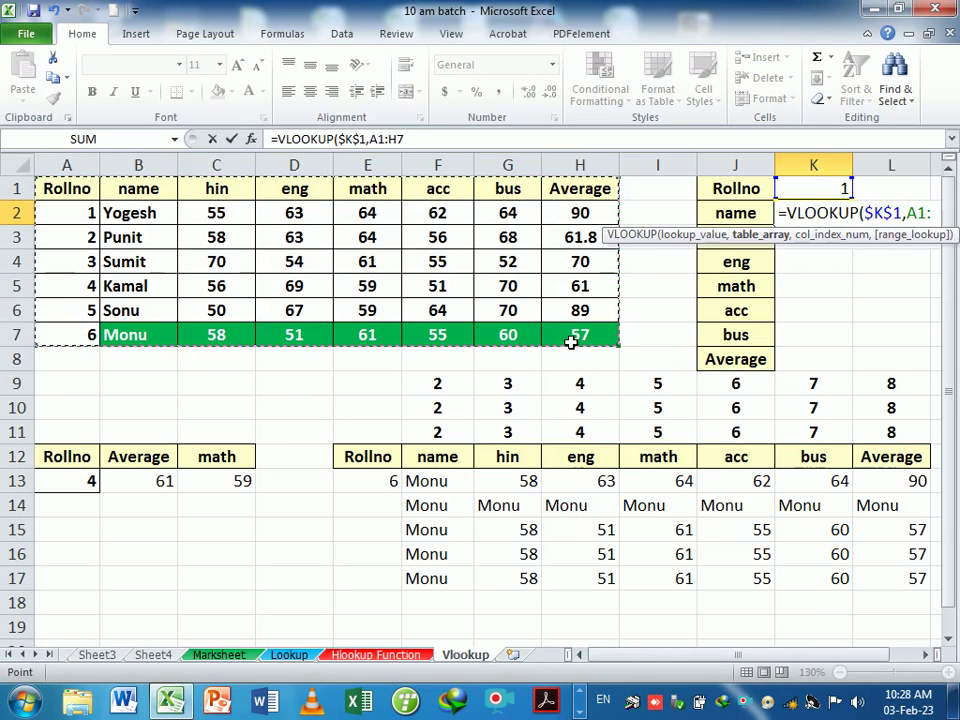
- Make the range A1:H74 and begin the column index as ROW(A2
text(4)
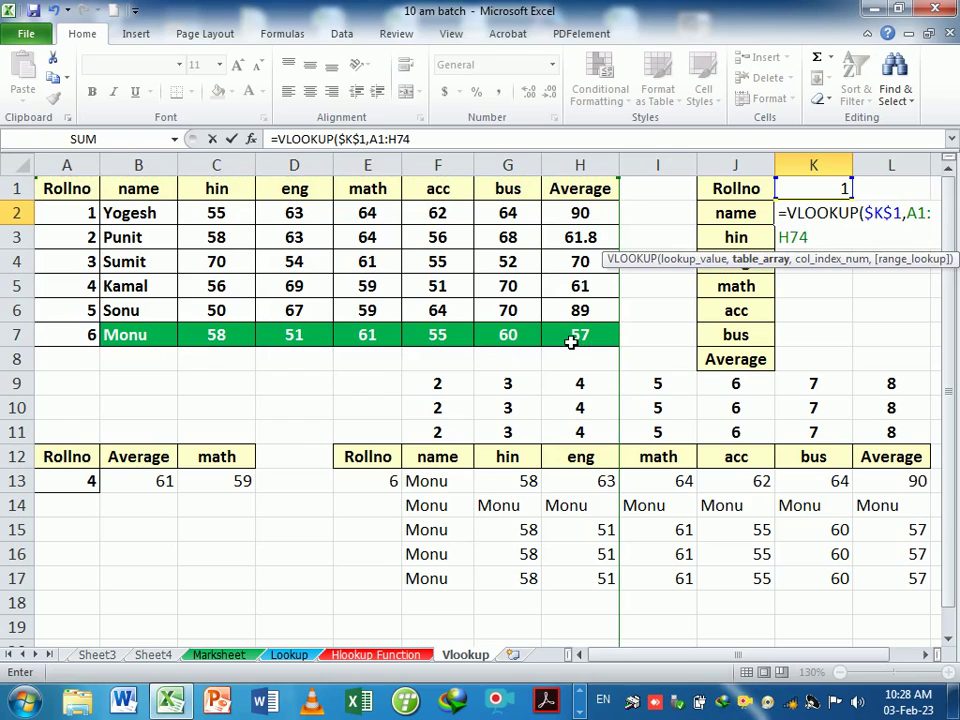
text(,)
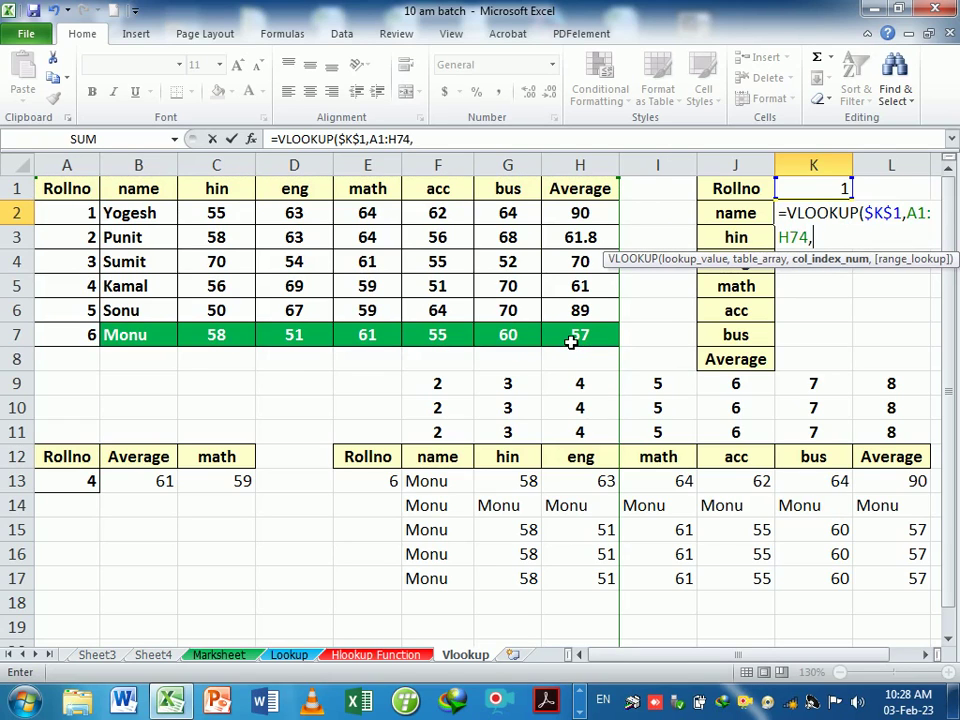
text(rwo)
key(BackSpace)
key(BackSpace)
text(ow)
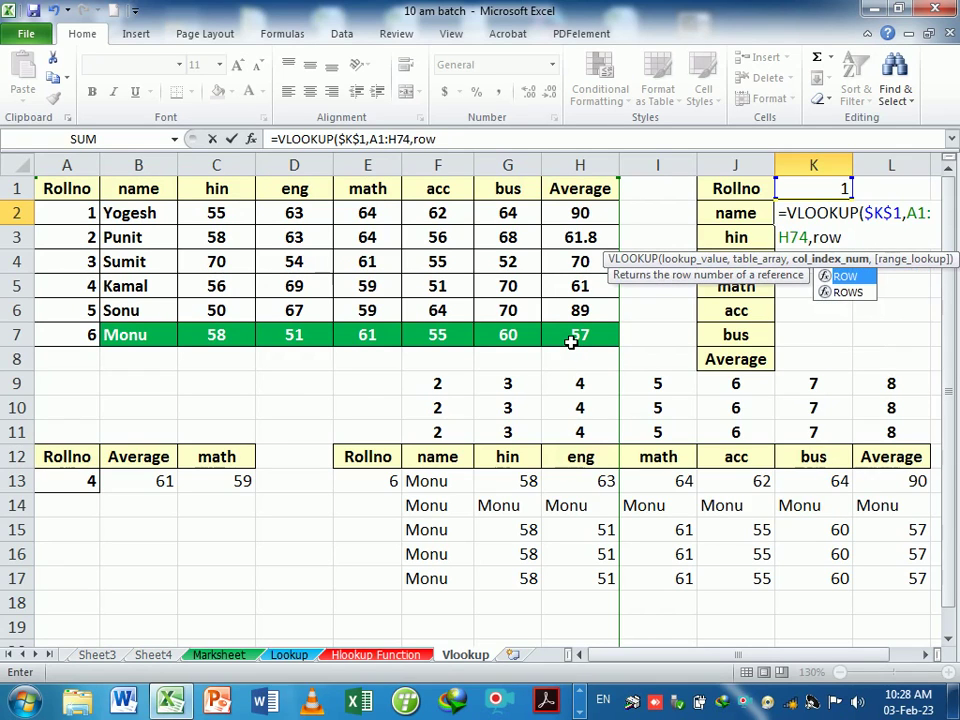
key(Tab)
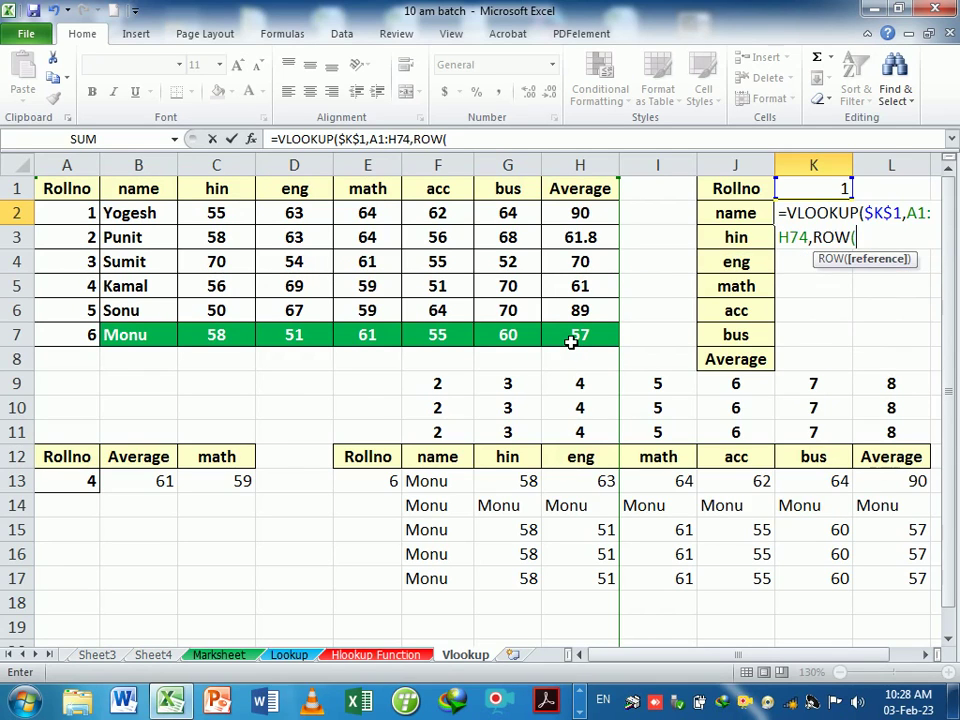
click(62, 216)
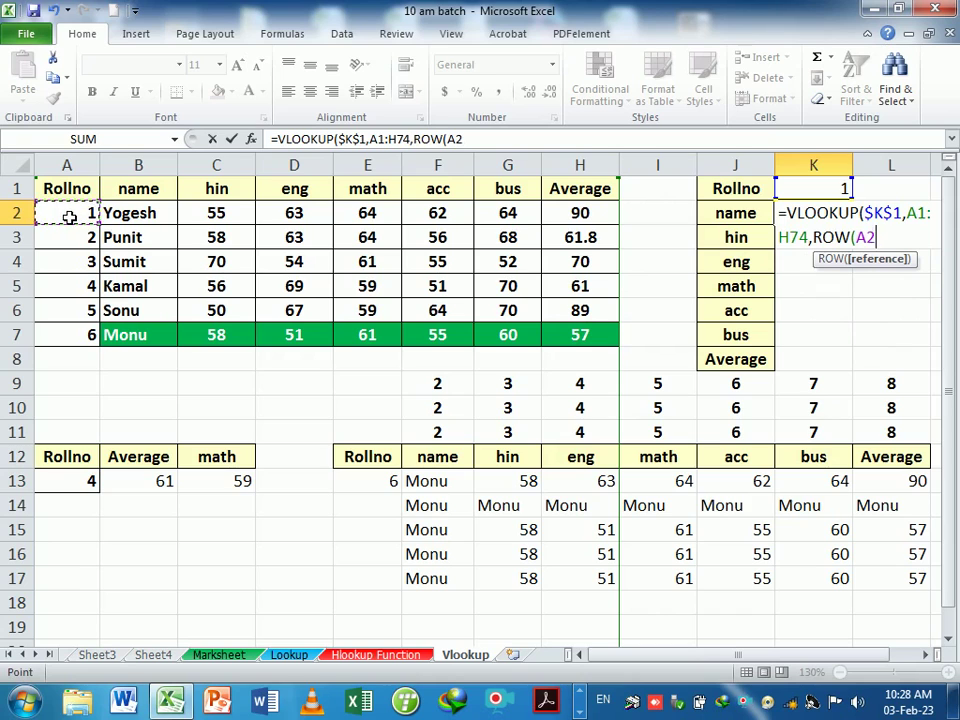
- Finish the K2 VLOOKUP with ROW(A2) and exact match, and fill it down to K8
text(),0)
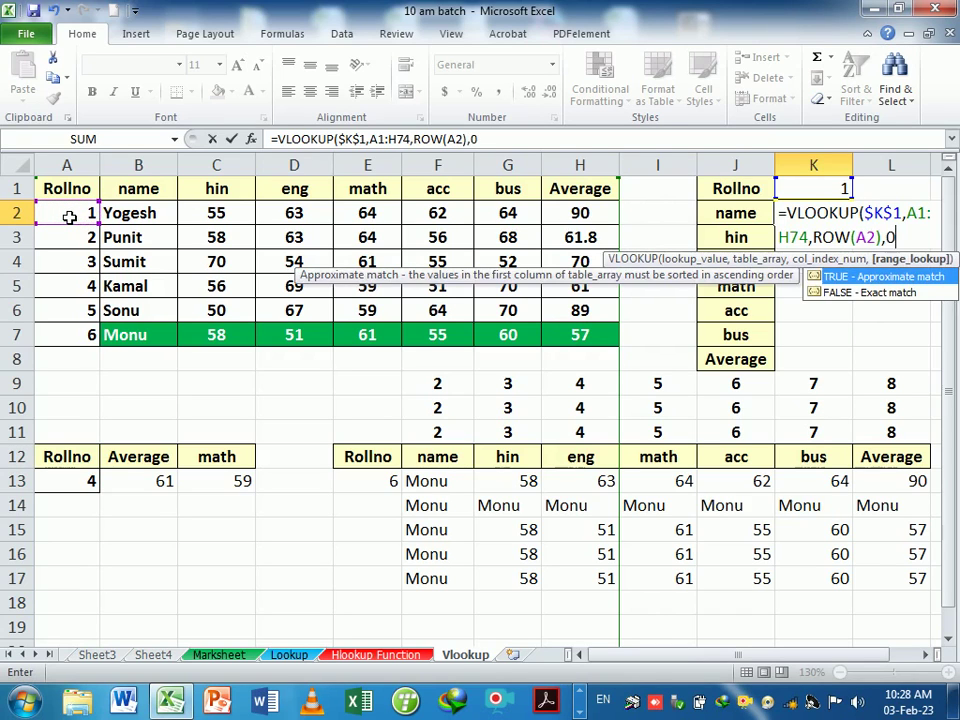
text())
key(Return)
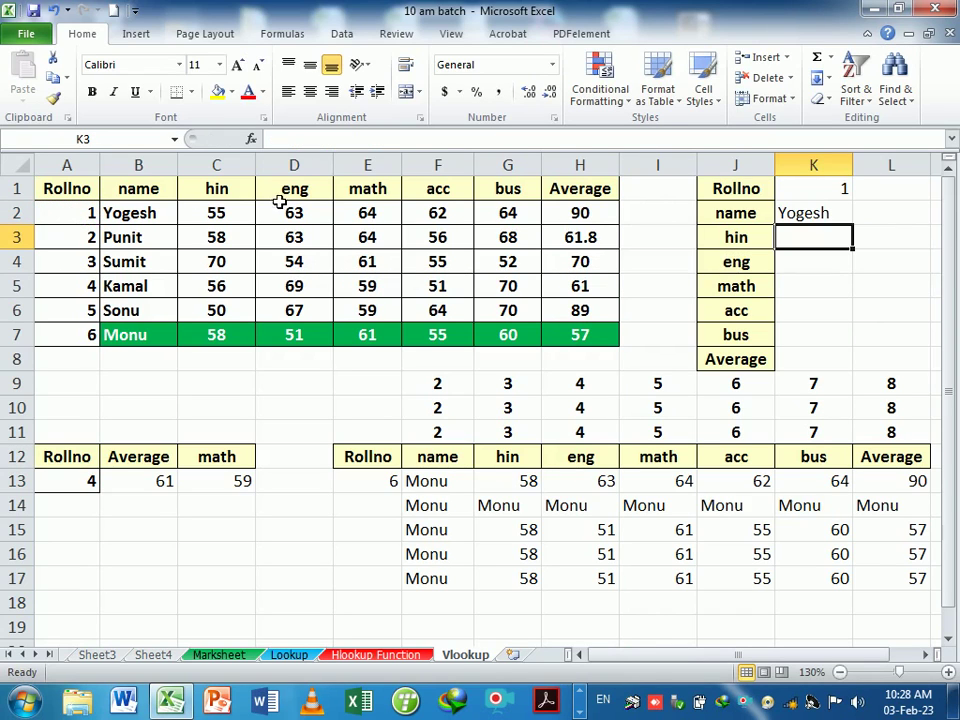
click(846, 223)
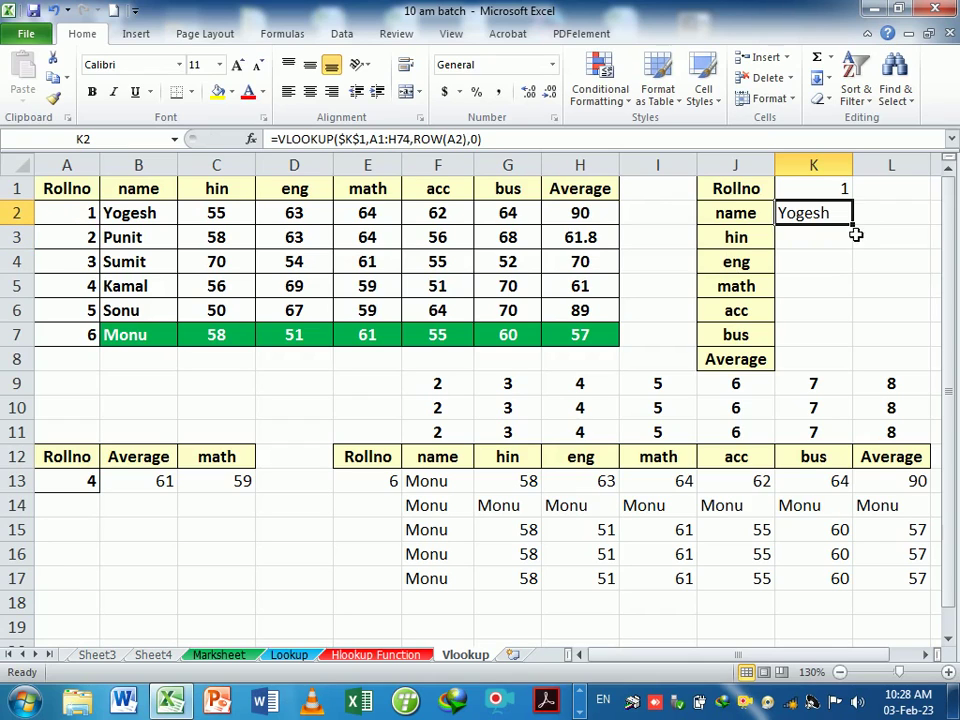
drag(860, 234, 812, 378)
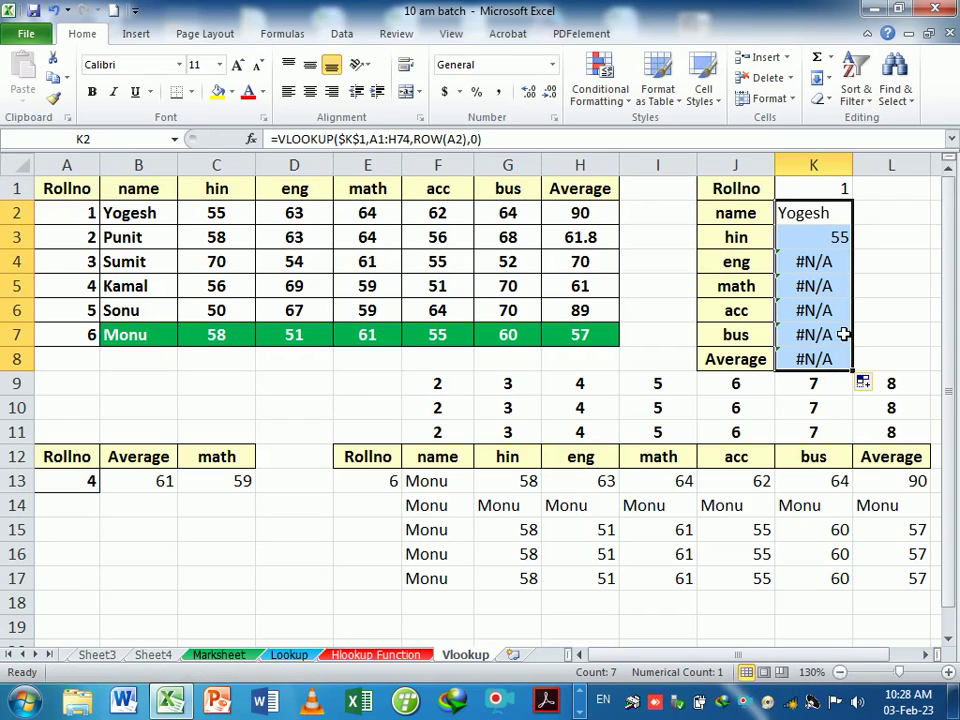
- Lock the table range as $A$1:$H$74 in K2, narrow column I, and refill K2:K8
double_click(821, 220)
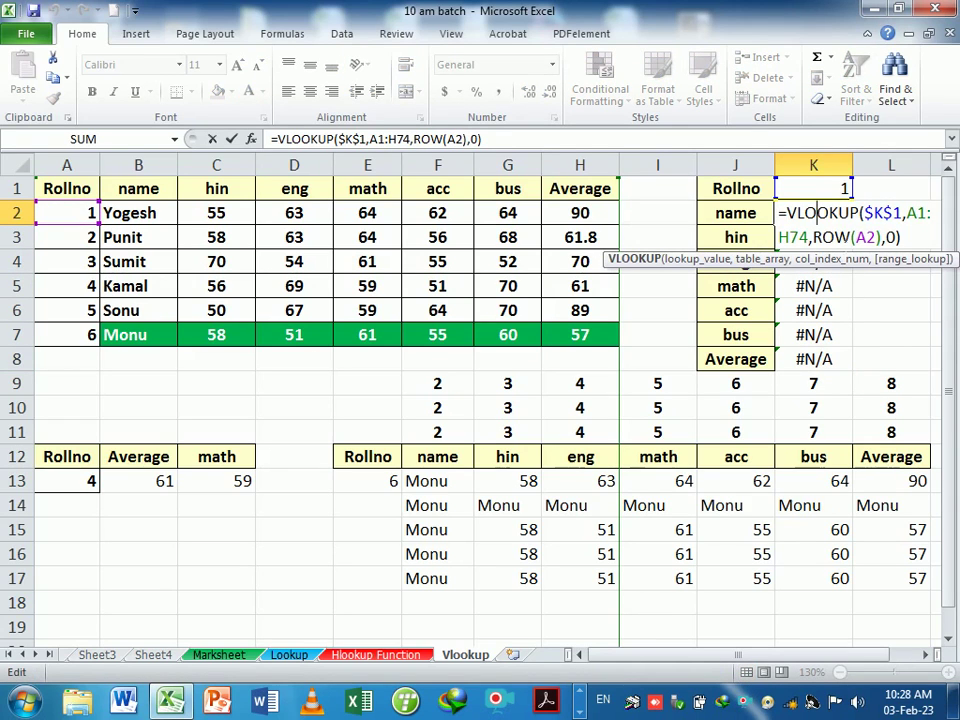
drag(906, 213, 810, 237)
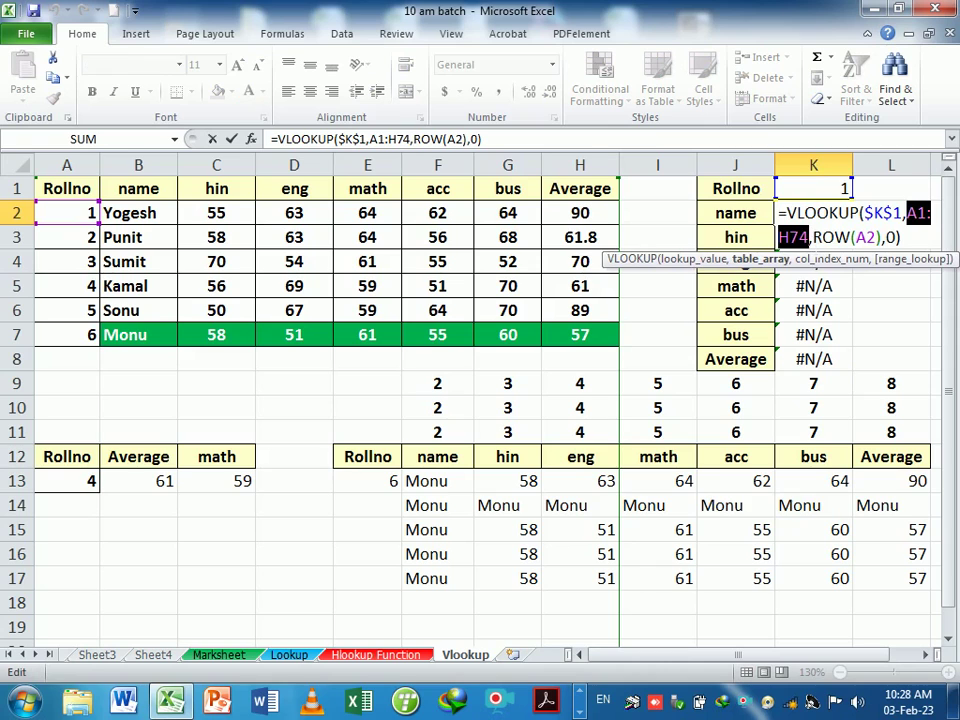
key(F4)
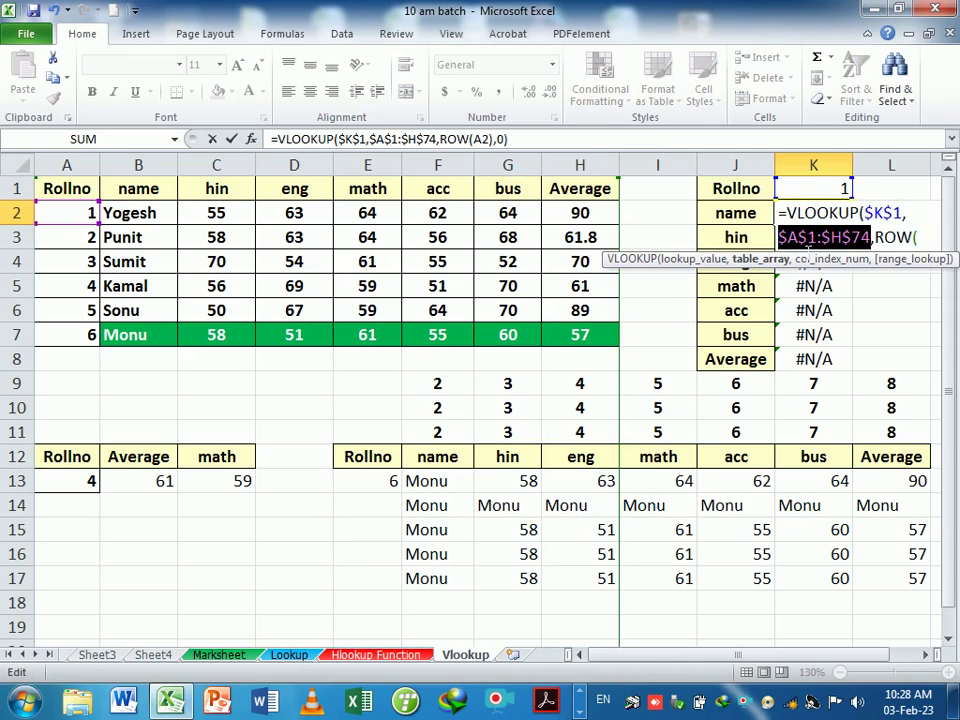
key(Return)
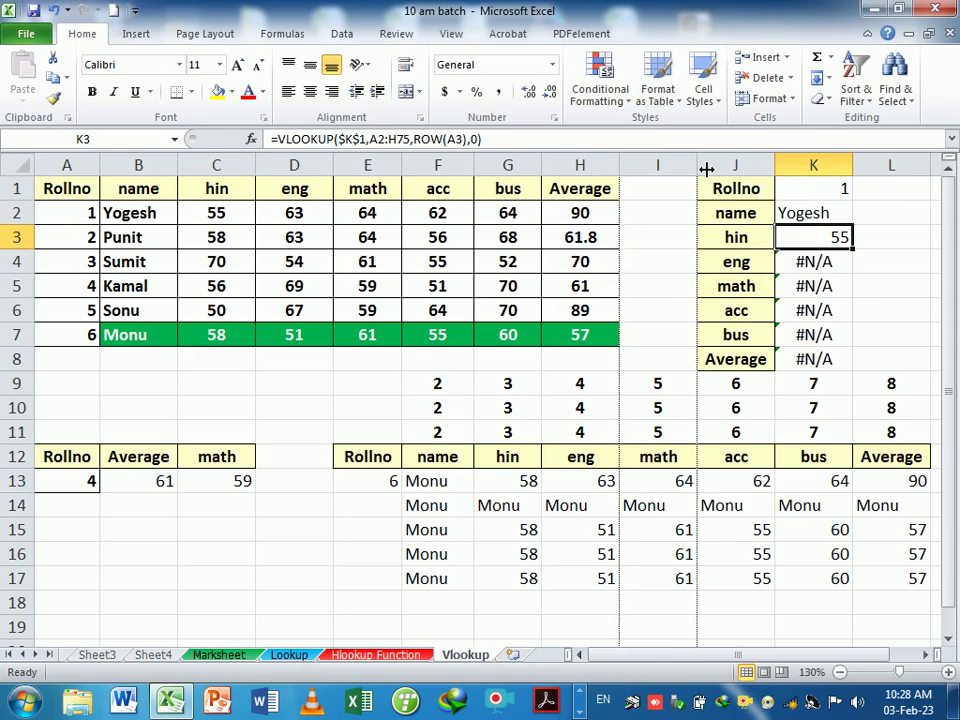
drag(697, 167, 682, 168)
click(828, 213)
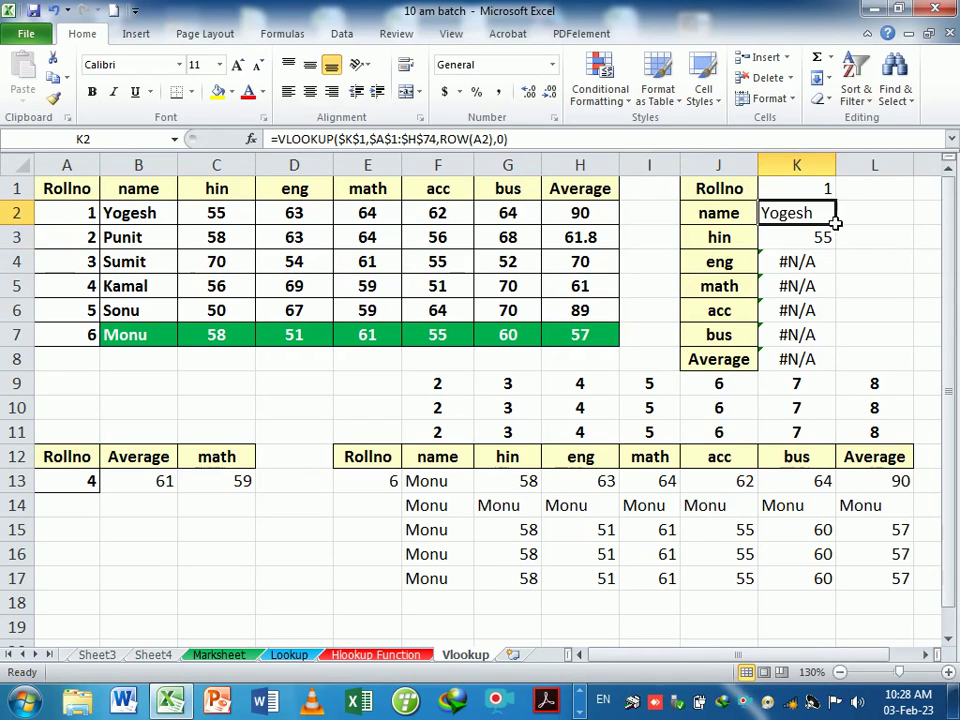
drag(845, 236, 845, 370)
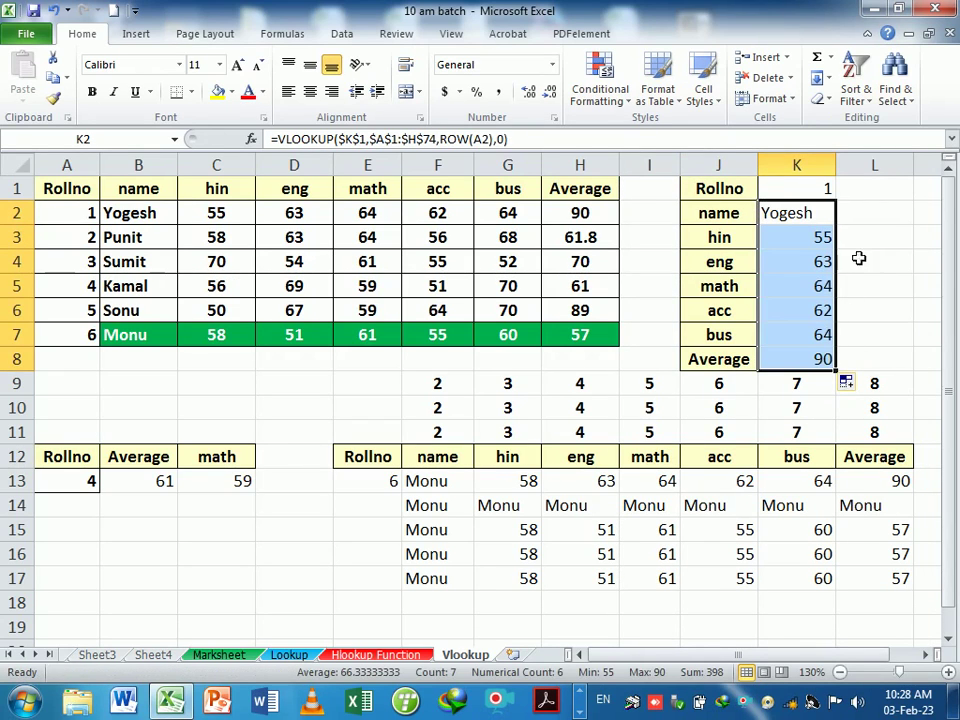
- Enter roll number 6 in K1 so the card looks up Monu
click(806, 196)
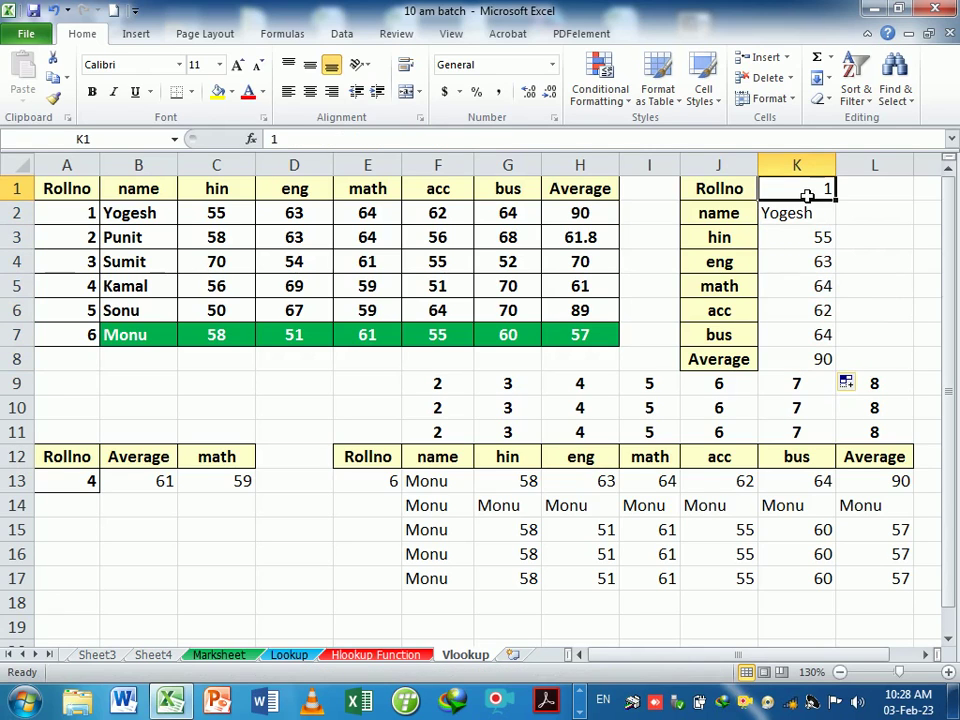
text(6)
key(Return)
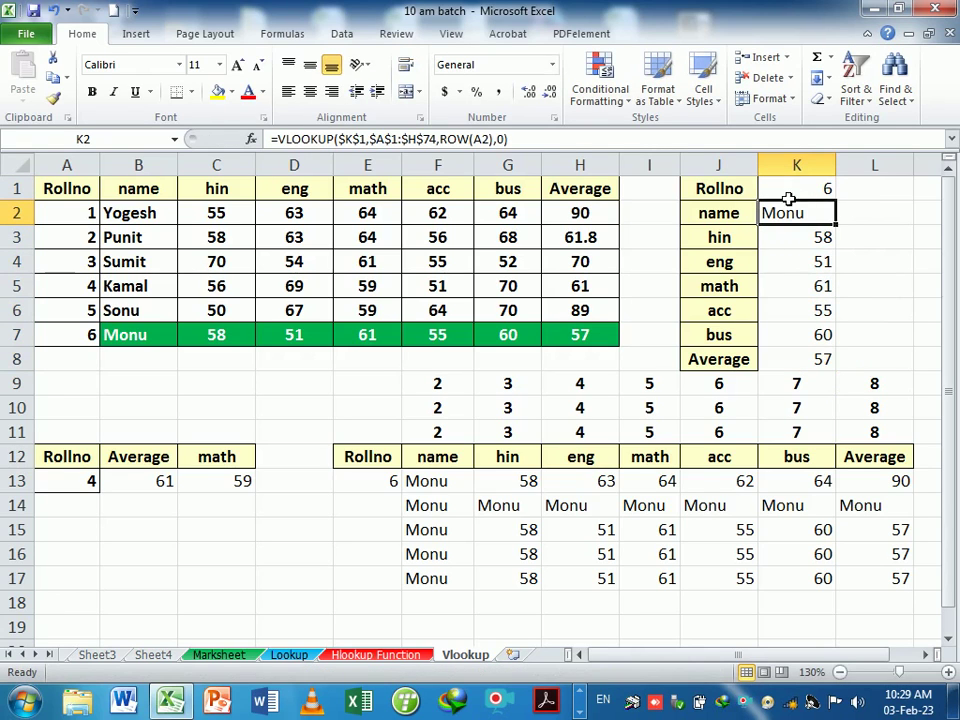
- Compare Monu's row F17:L17, the card K1:K8 and source row B7:H7, then go to L1
drag(424, 579, 878, 579)
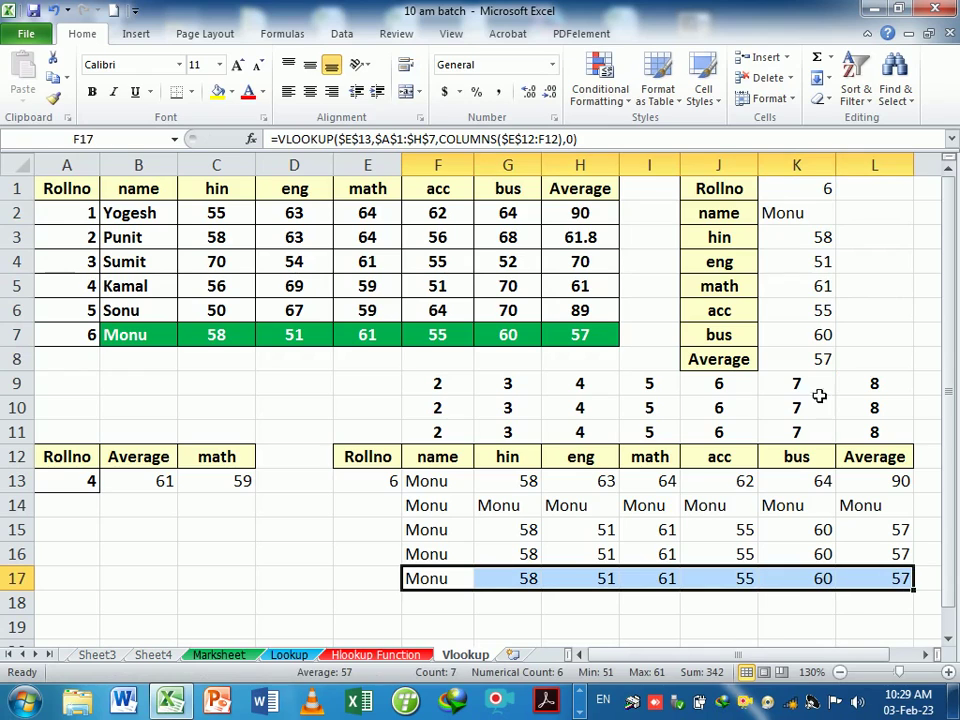
drag(795, 188, 808, 358)
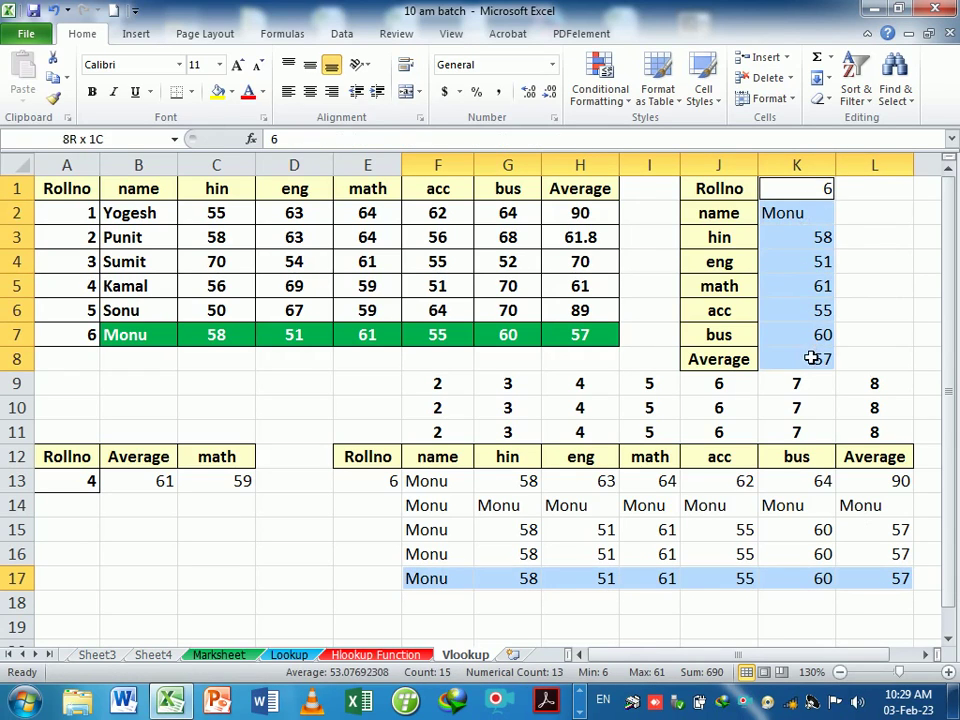
drag(609, 337, 150, 340)
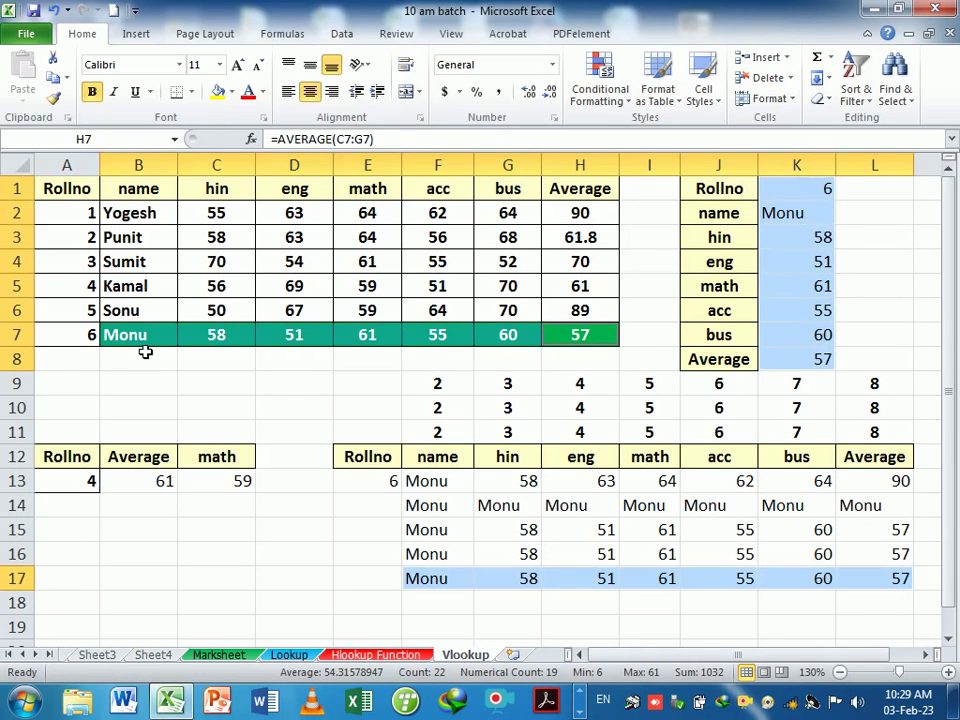
click(312, 391)
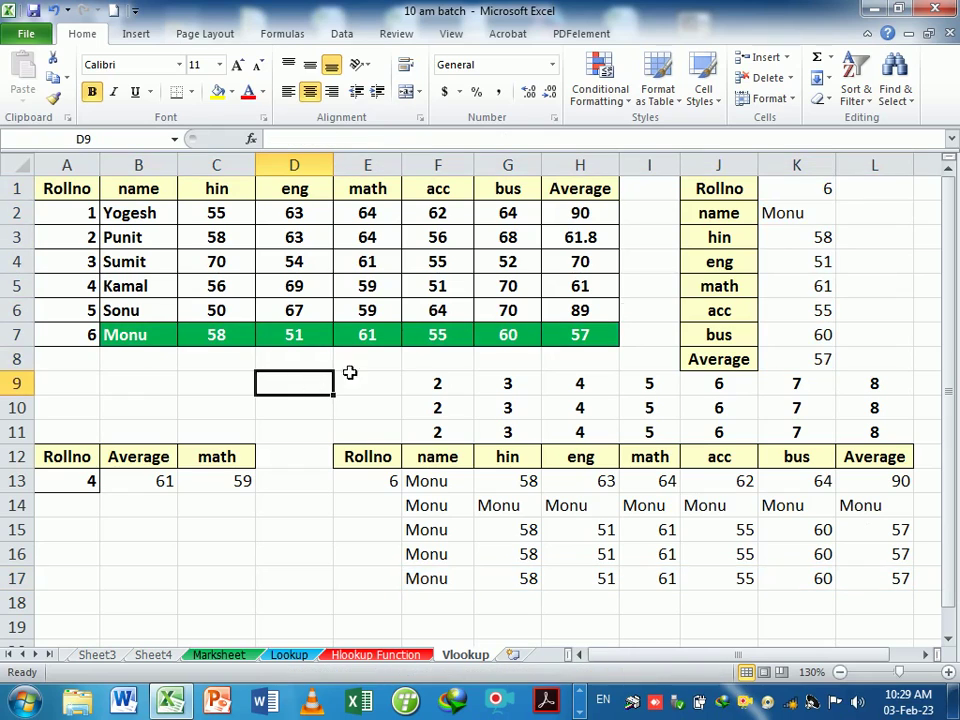
click(889, 190)
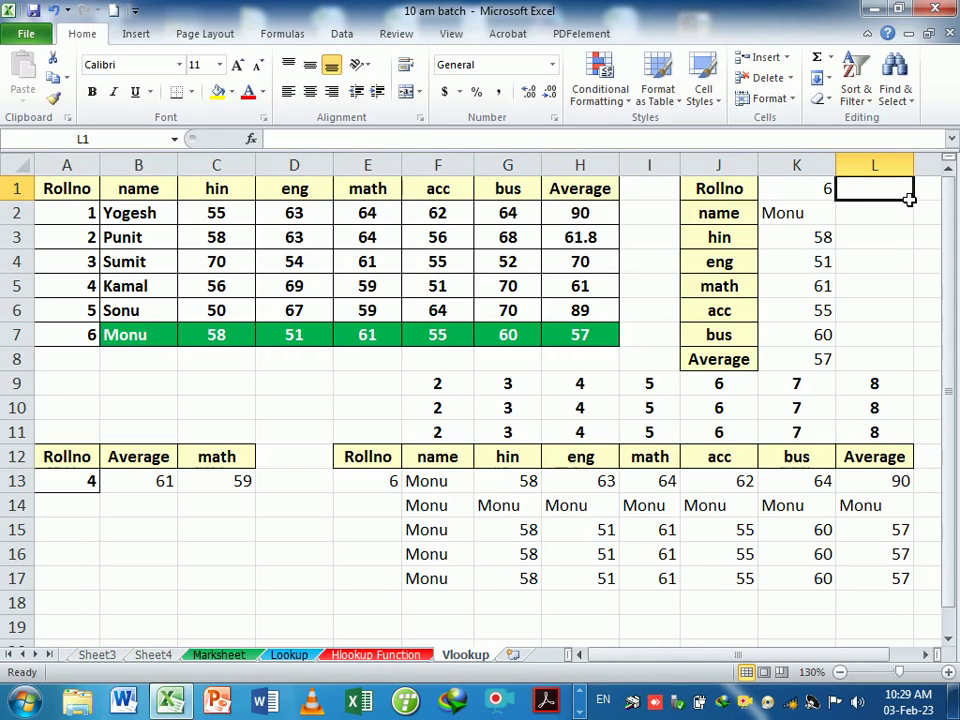
- In L2, start a VLOOKUP on $K$1 over the absolute marks range $A$1:$H$7
key(Return)
text(=)
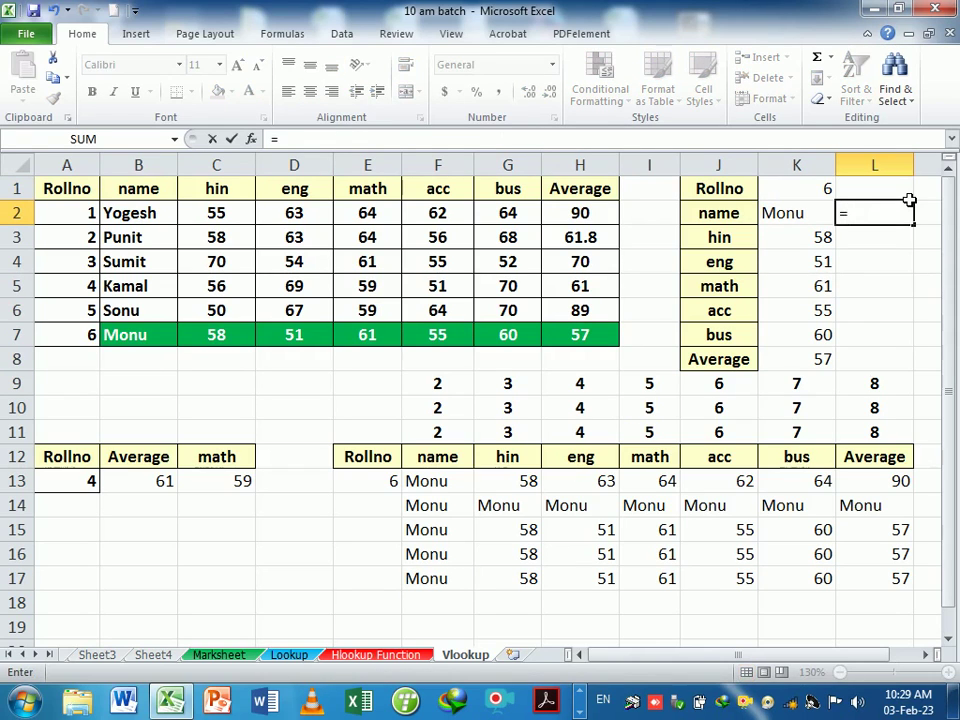
text(vl)
key(Tab)
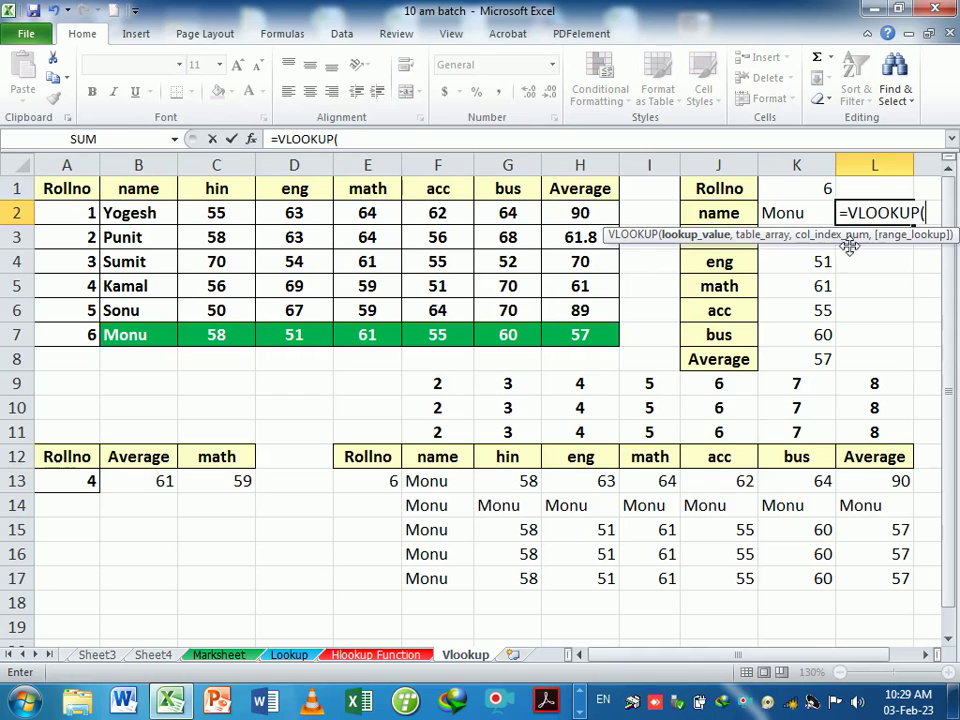
click(804, 191)
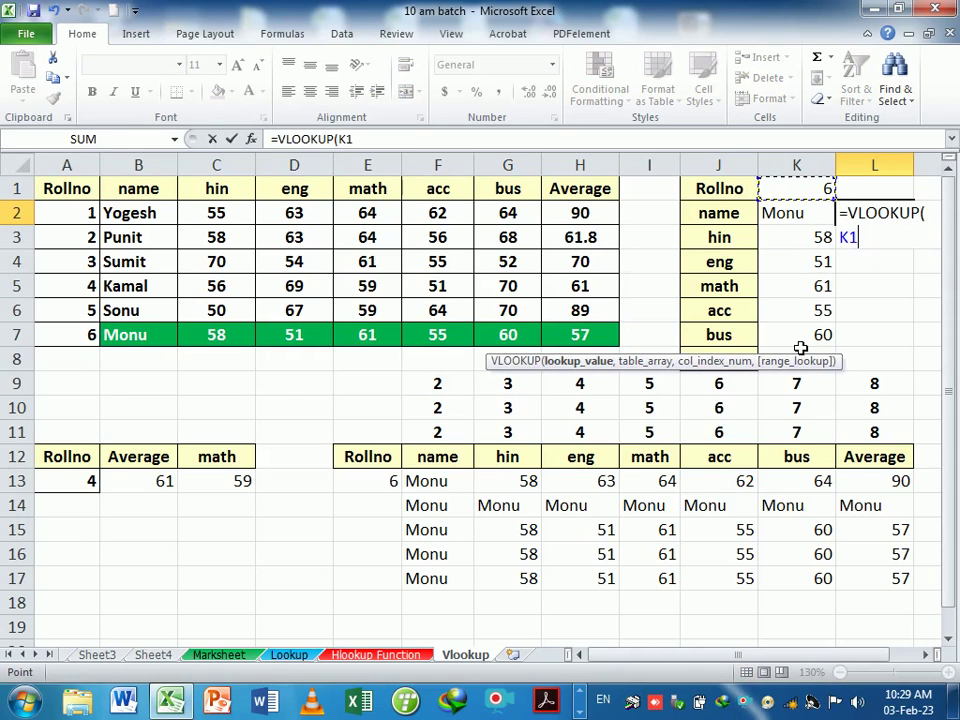
key(F4)
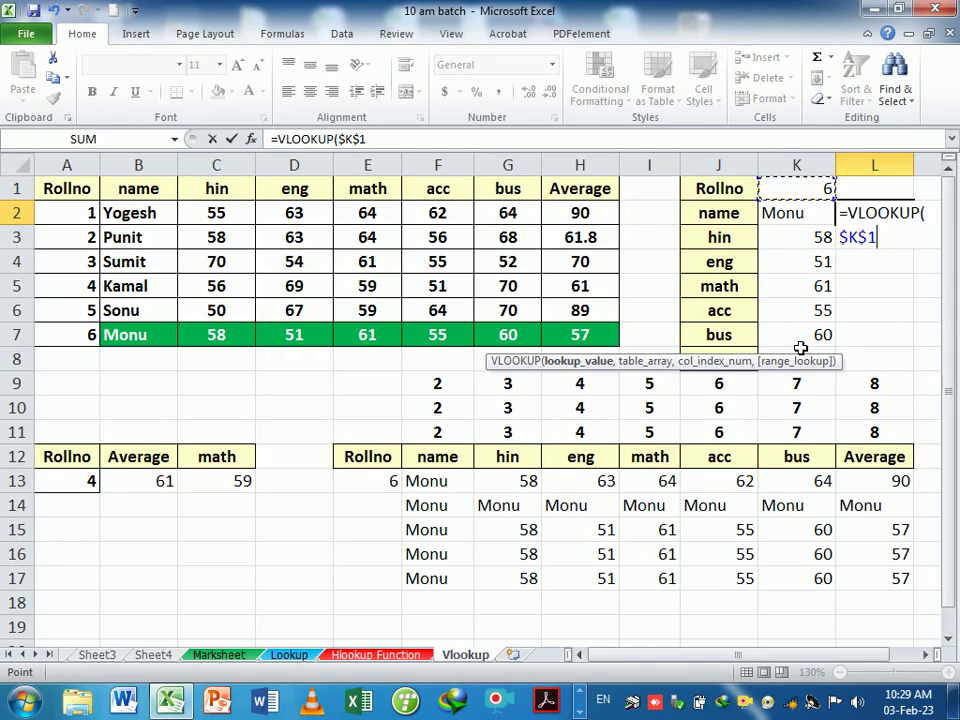
text(,)
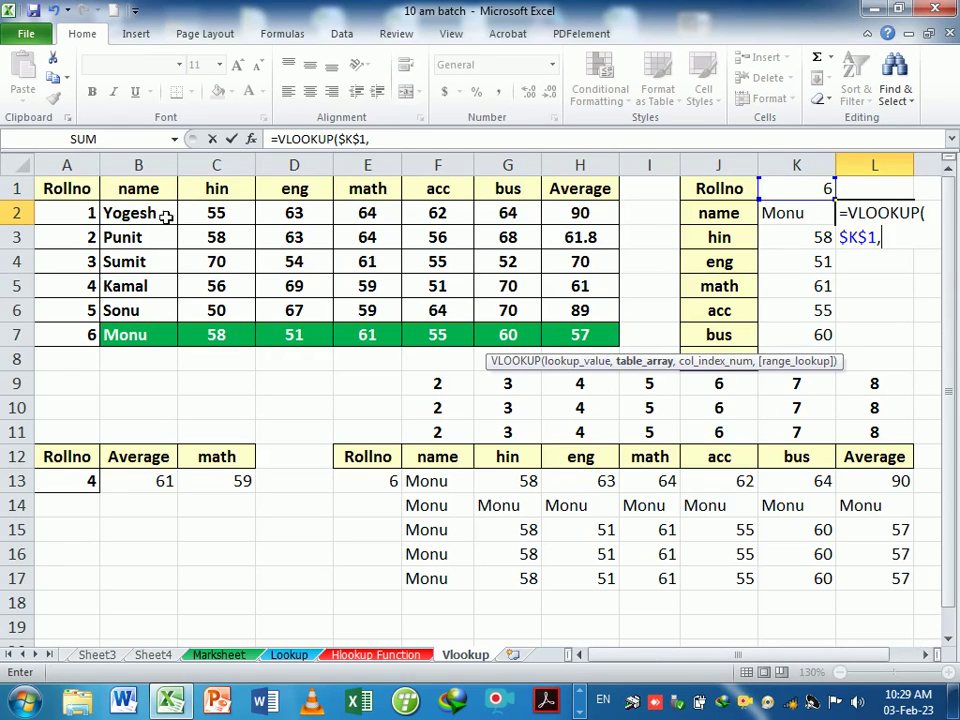
drag(77, 189, 598, 352)
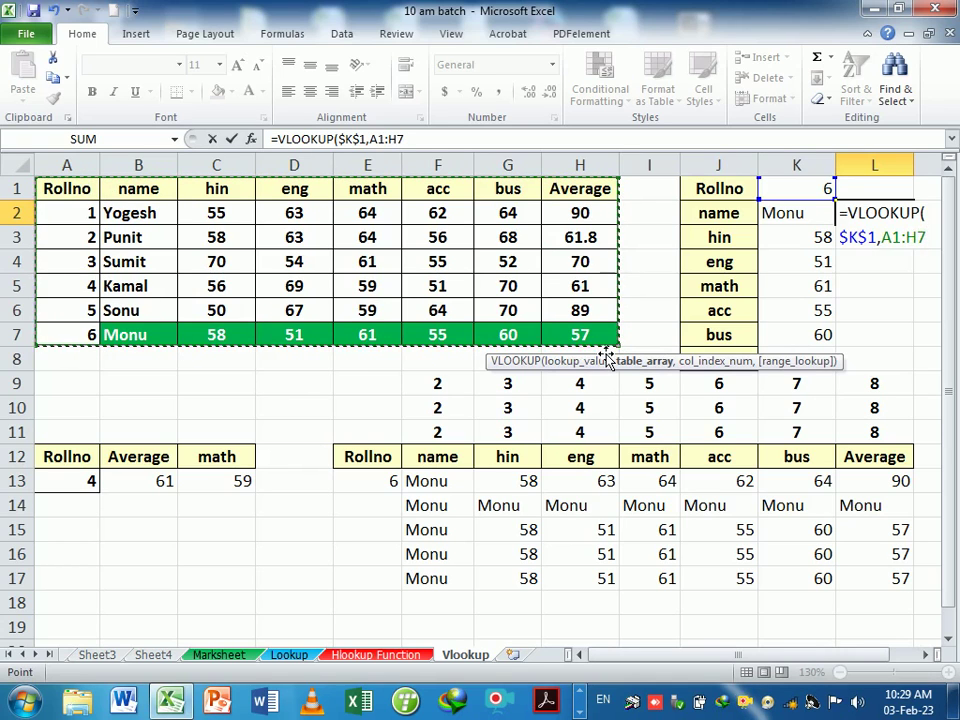
key(F4)
- Complete it with ROWS(J$1:J2) as column number and exact match 0
text($H$7,)
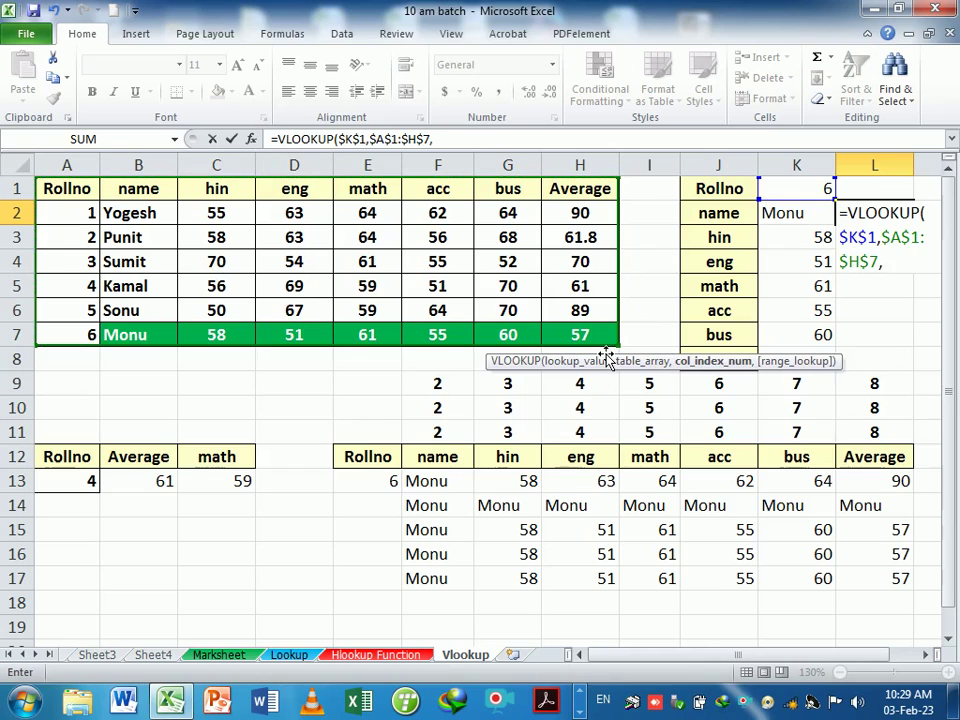
text(rows()
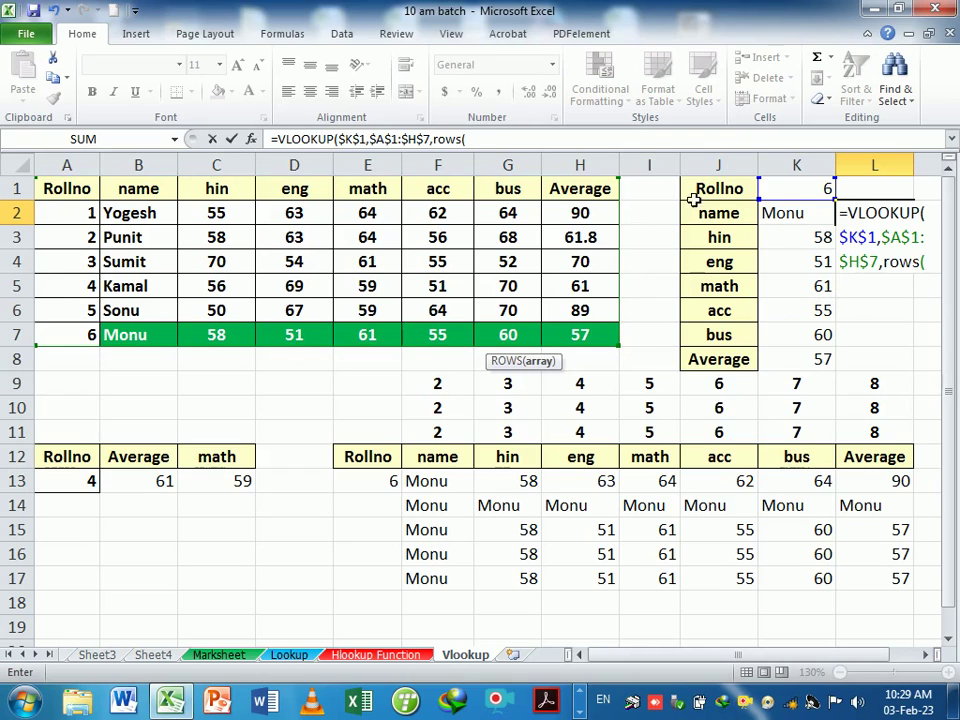
drag(712, 190, 720, 216)
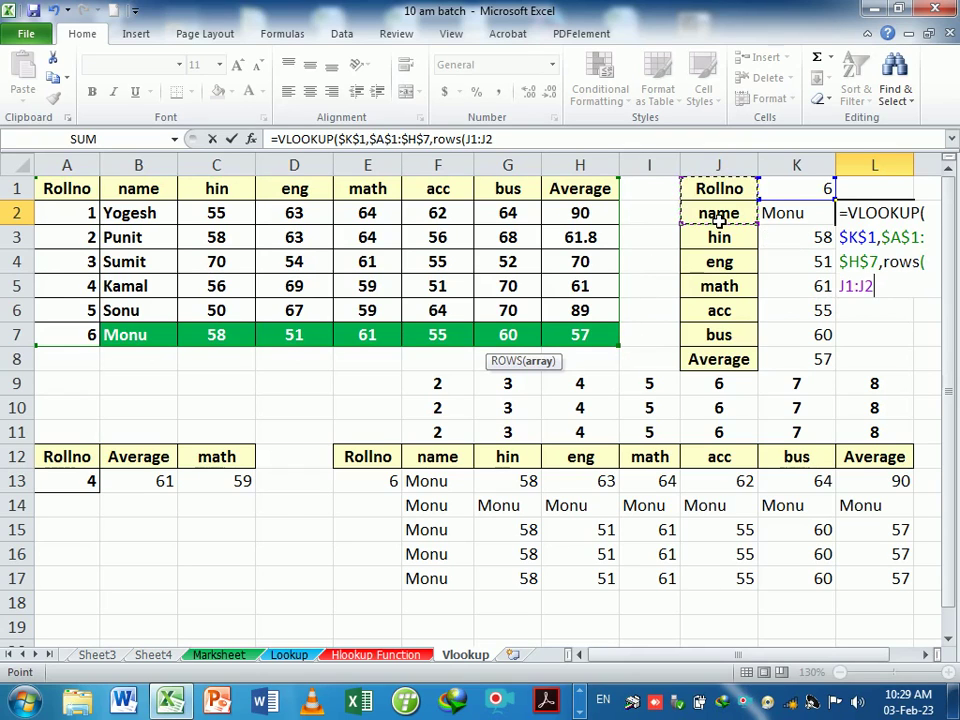
click(843, 286)
text($1:J2)
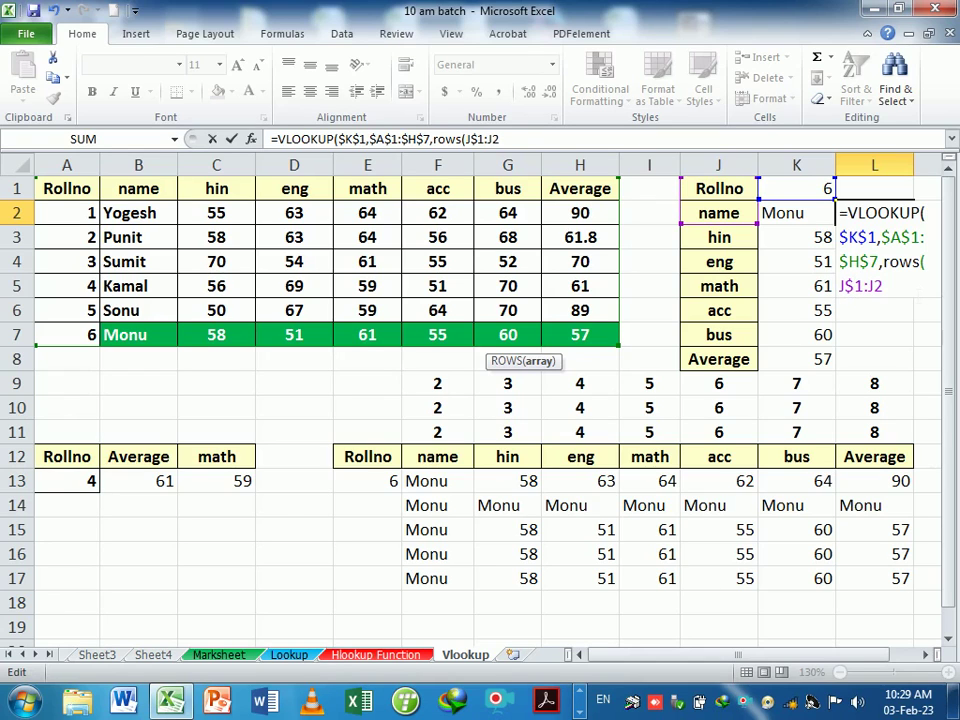
text())
text(m9)
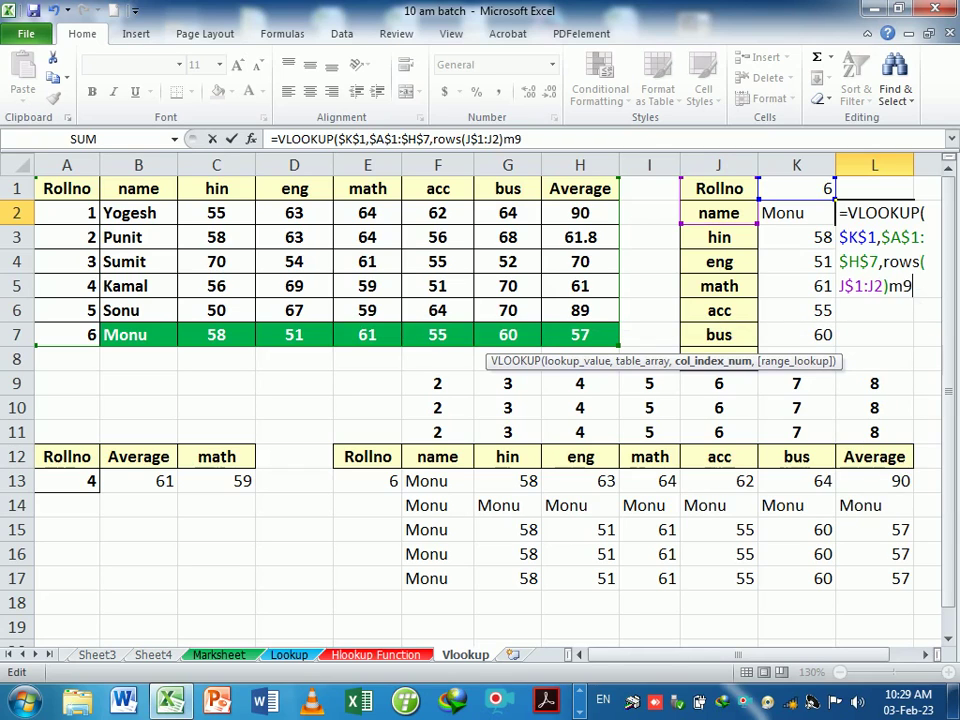
key(BackSpace)
key(BackSpace)
text(,0)
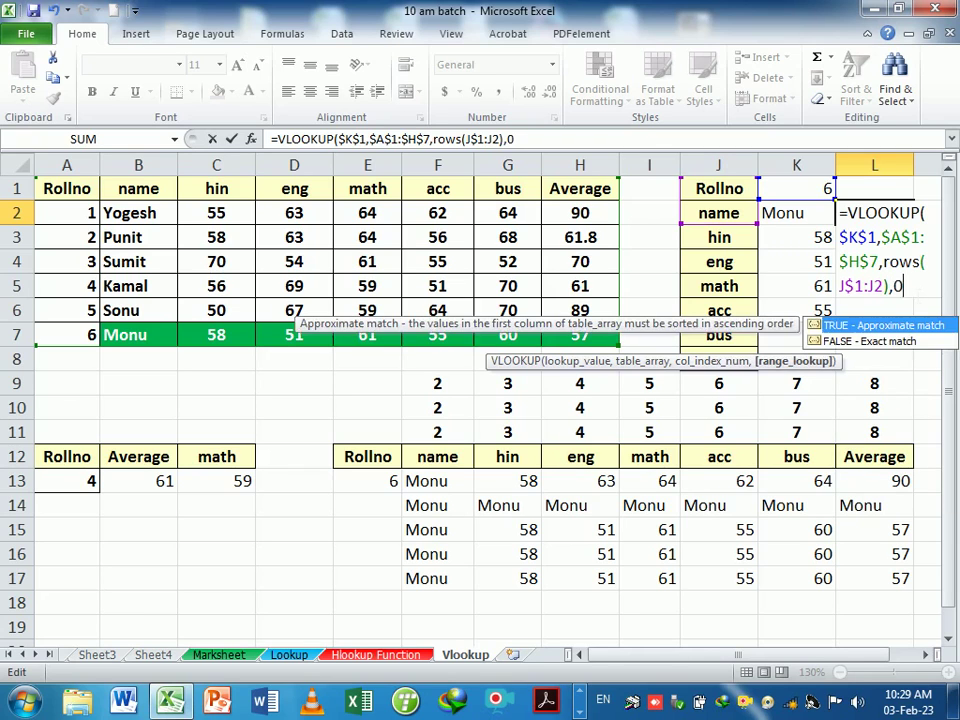
text())
key(Return)
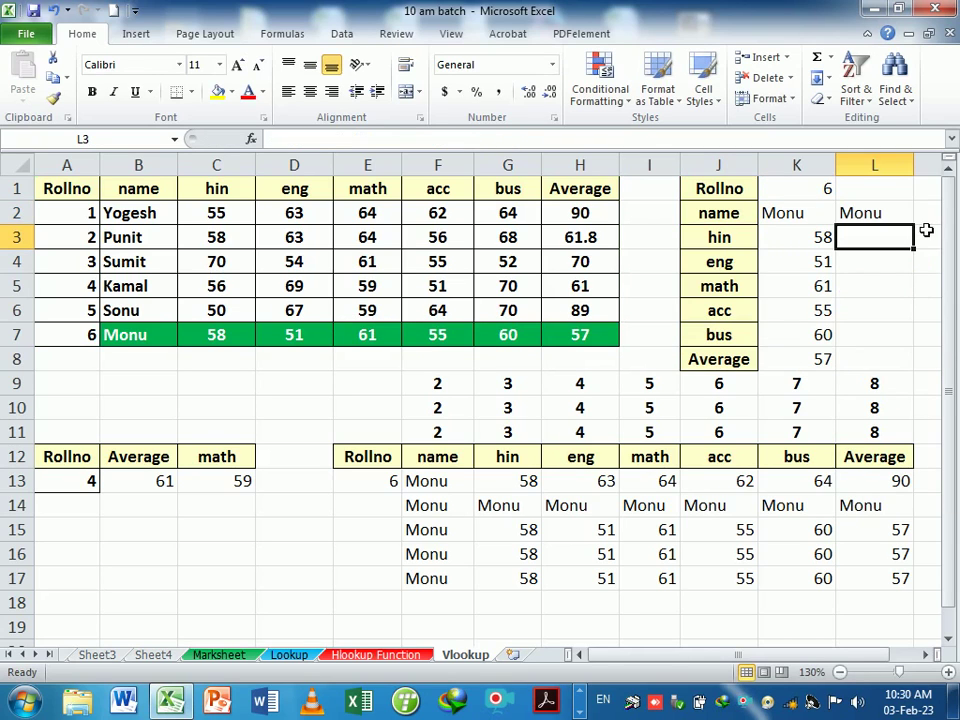
- Copy the L2 formula down through L8
key(Up)
drag(918, 233, 889, 357)
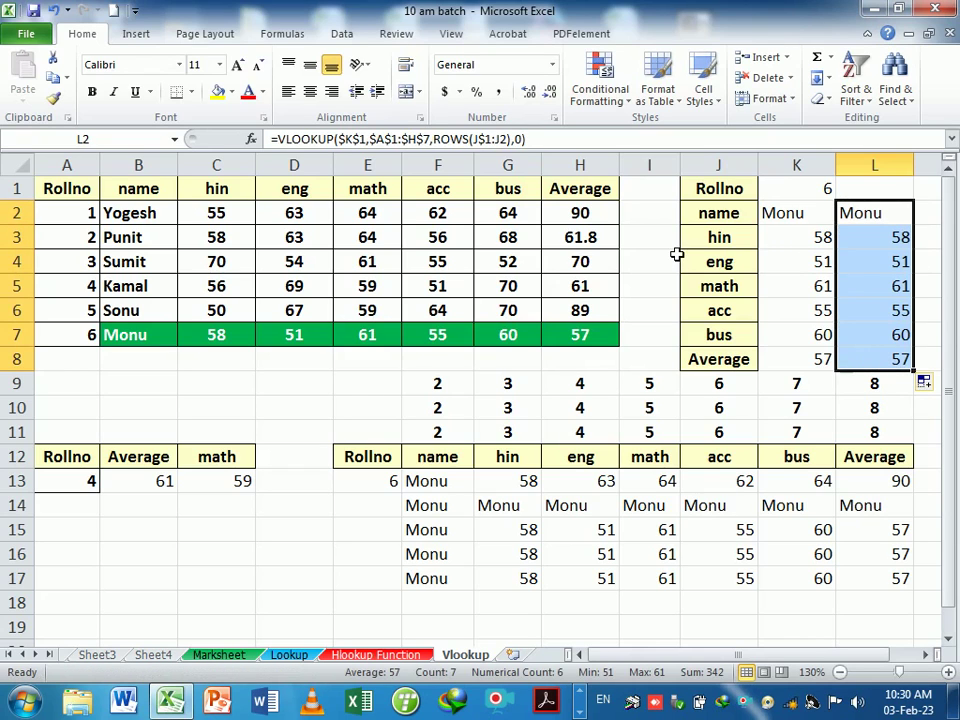
click(722, 194)
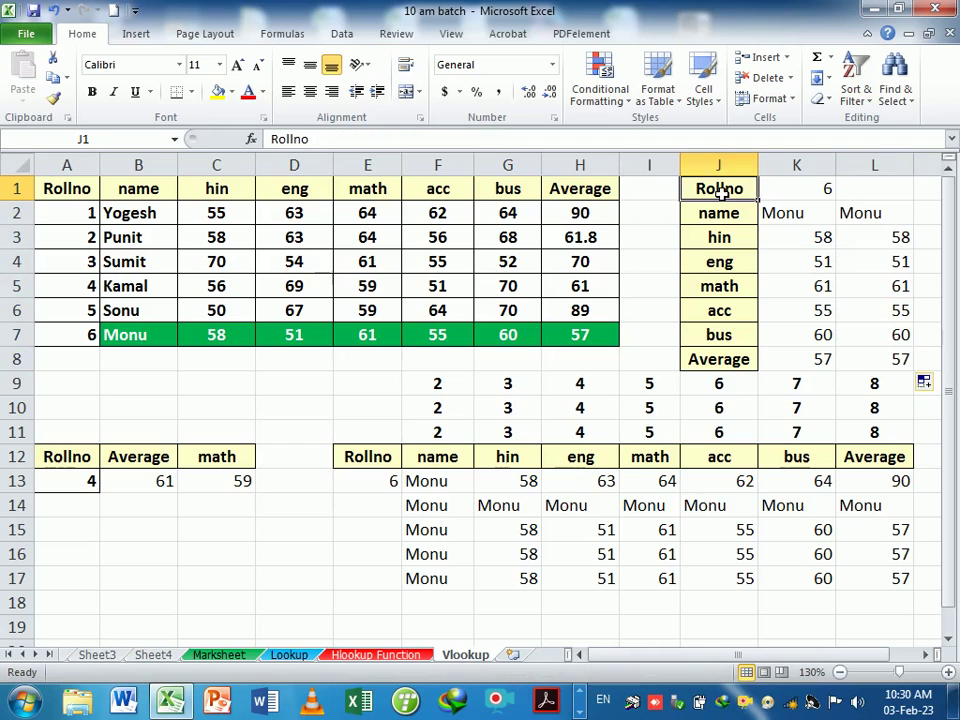
- Copy the J1:L8 lookup card to A10 and clear its broken #REF! cells B11:C17
drag(722, 194, 853, 370)
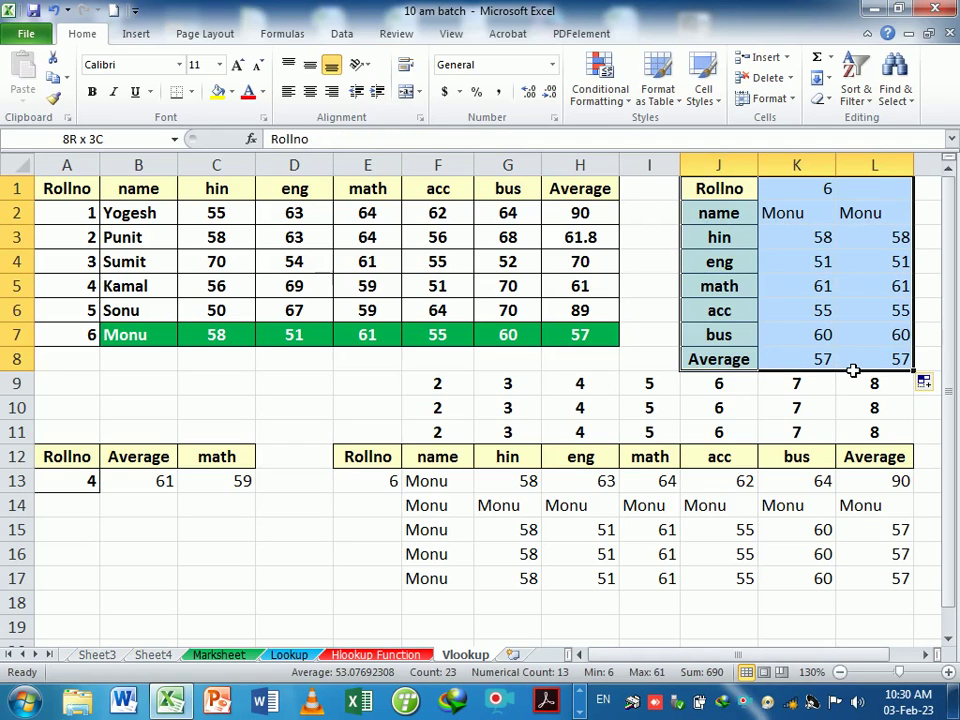
key(ctrl+c)
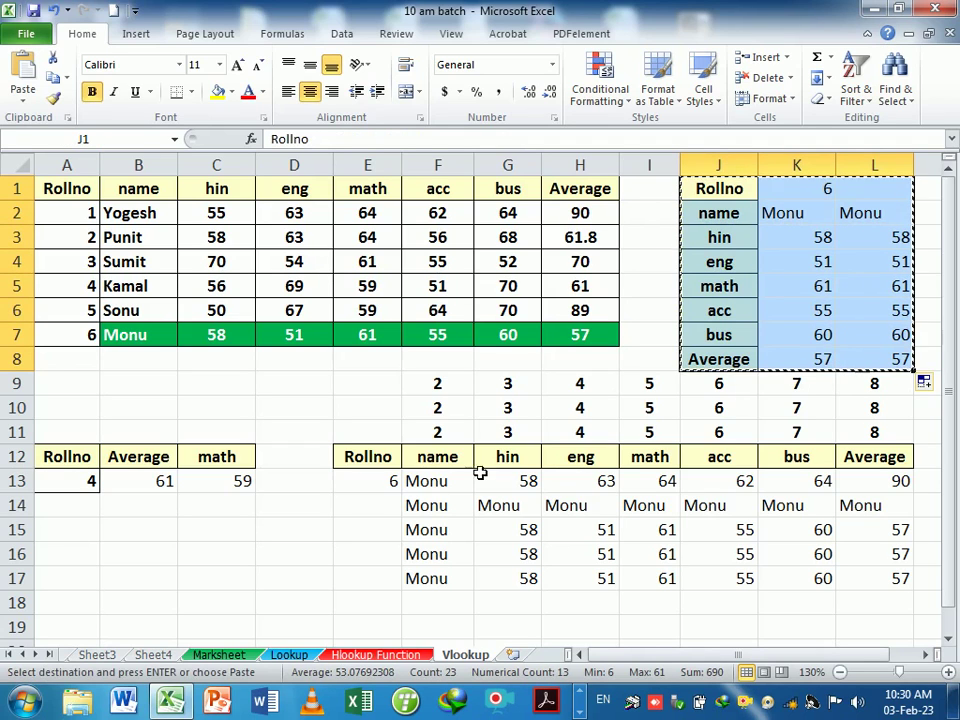
click(72, 456)
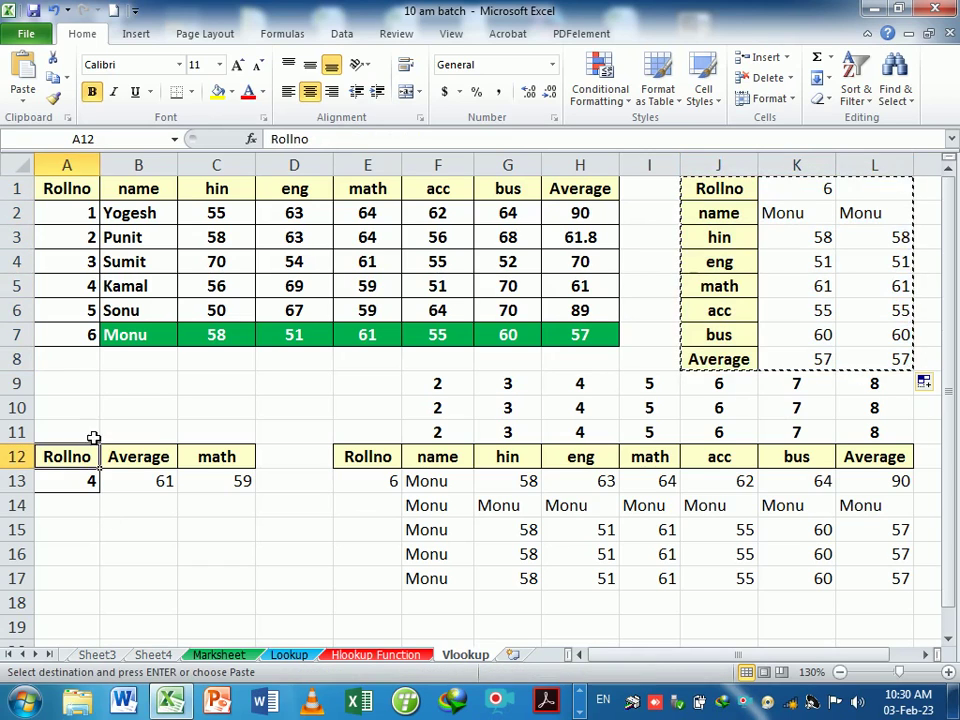
click(88, 408)
key(Return)
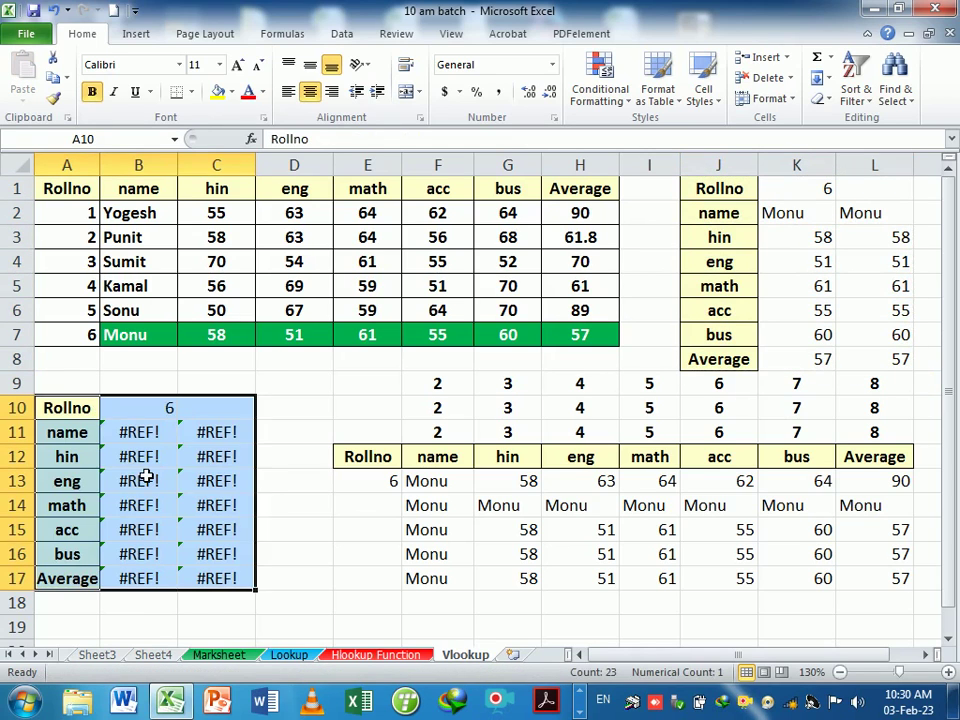
click(140, 481)
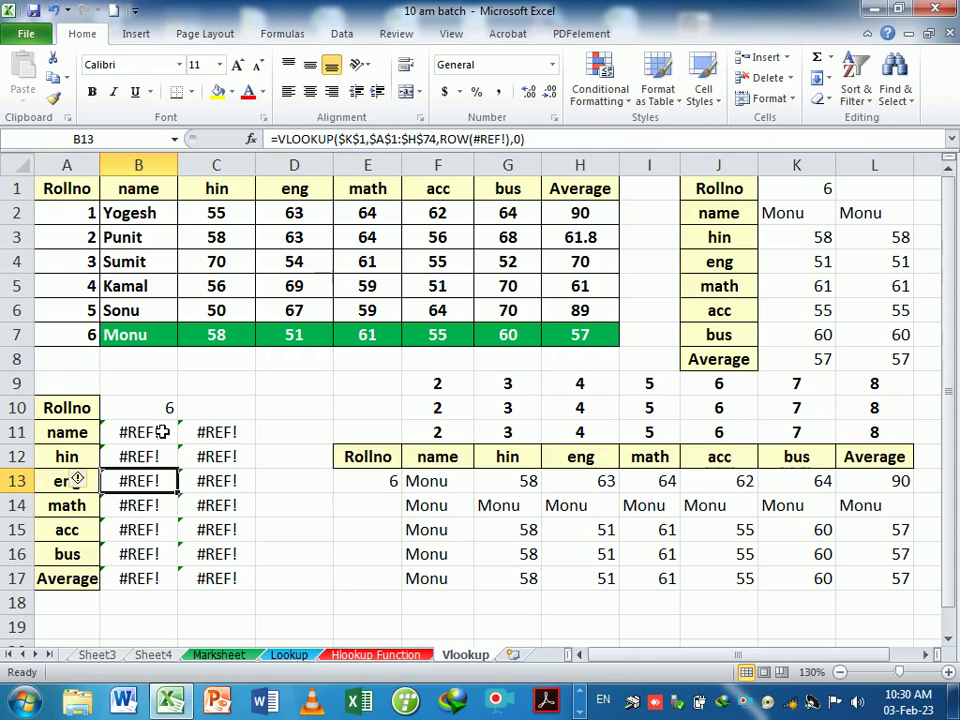
mouse_move(130, 433)
mouse_down()
mouse_move(190, 492)
mouse_move(216, 574)
mouse_up()
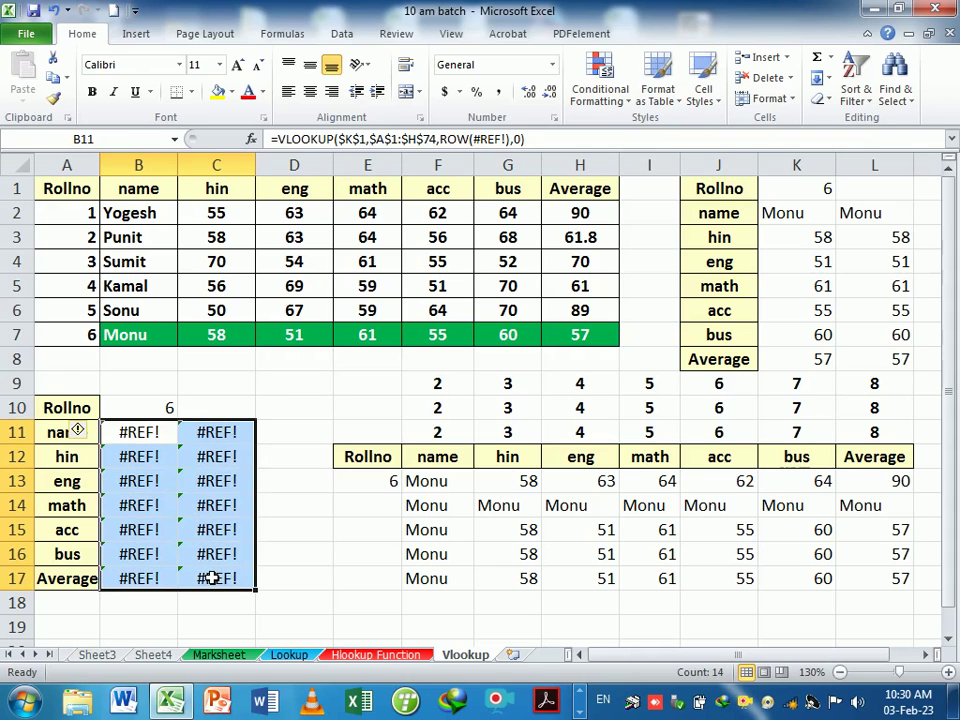
key(Delete)
- In B11, start a VLOOKUP on $B$10 over the absolute range $A$1:$H$7
click(160, 440)
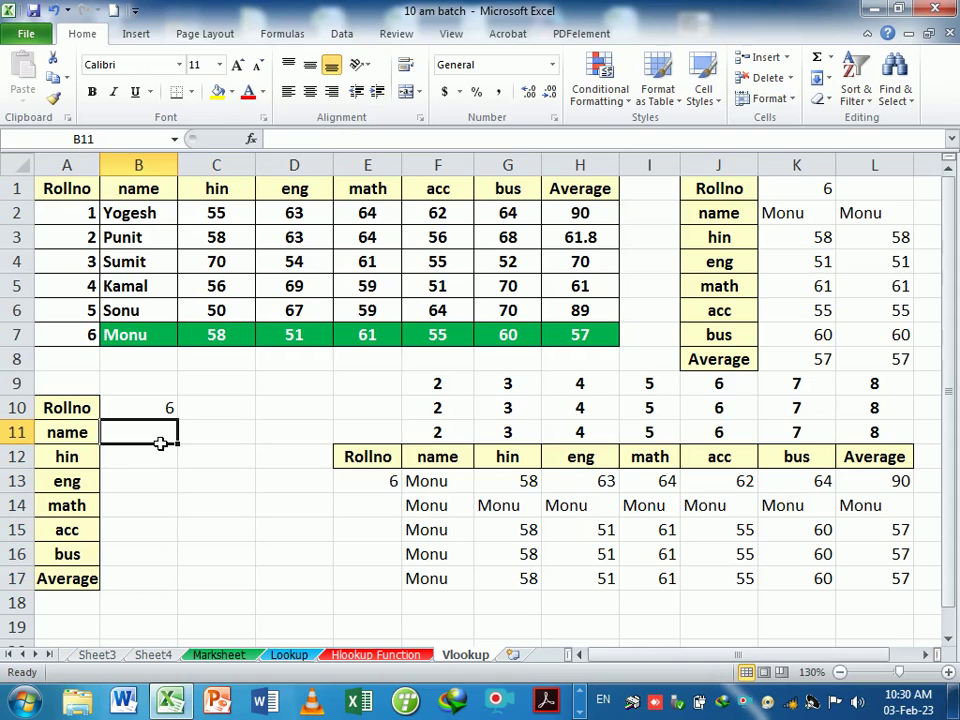
text(=vl)
key(Tab)
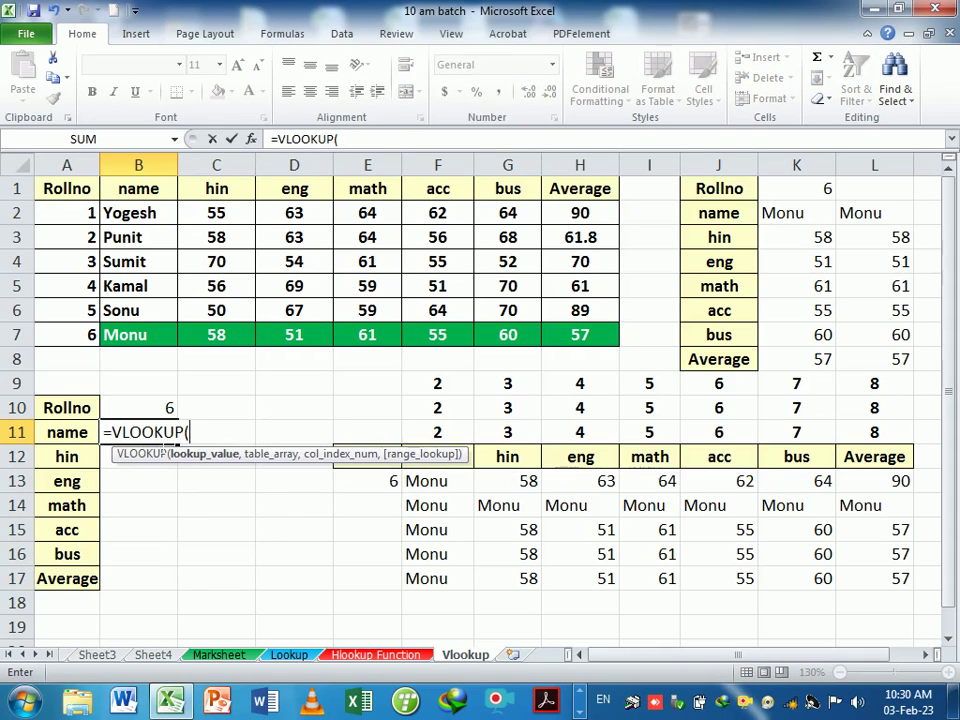
click(148, 407)
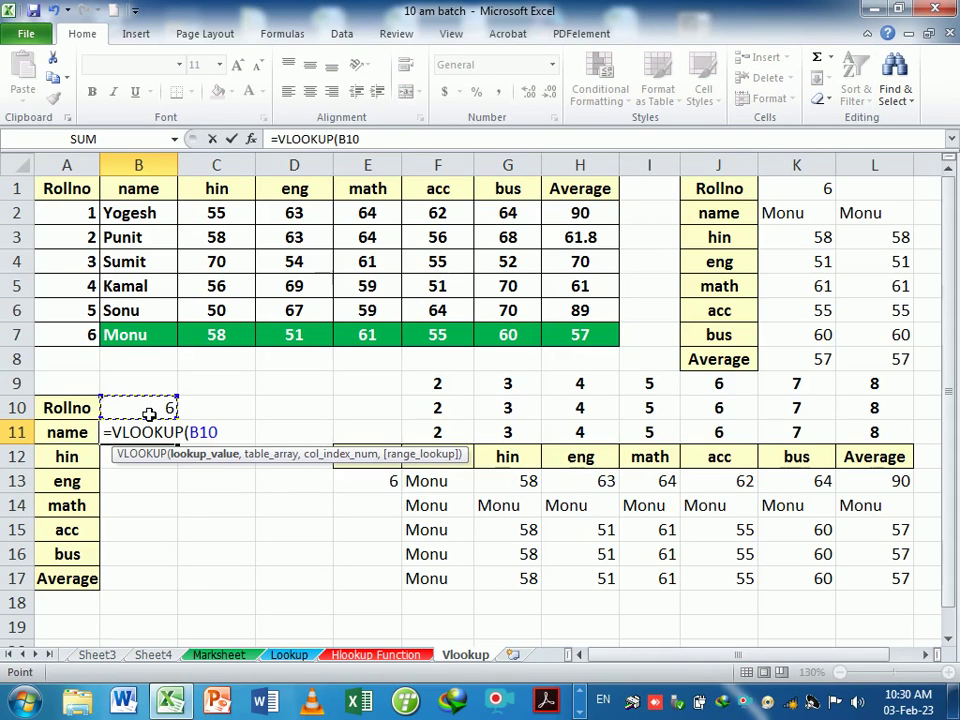
key(F4)
text($B$10,)
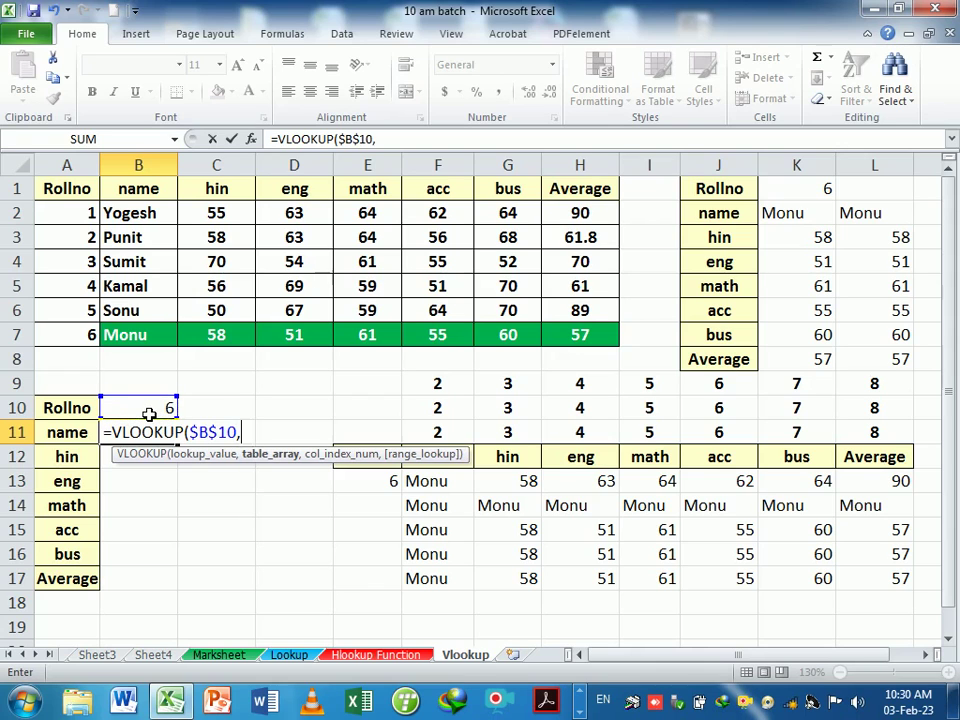
drag(64, 188, 555, 348)
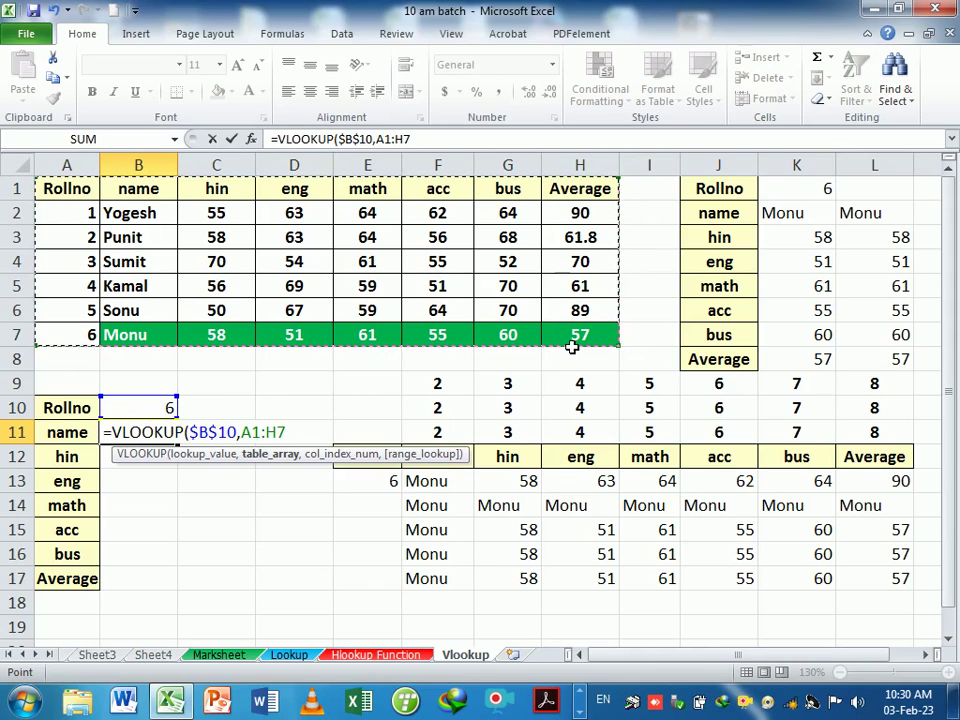
key(F4)
- Finish it with ROW(A2) and exact match, then fill B11 down to B17
text($H$7,row)
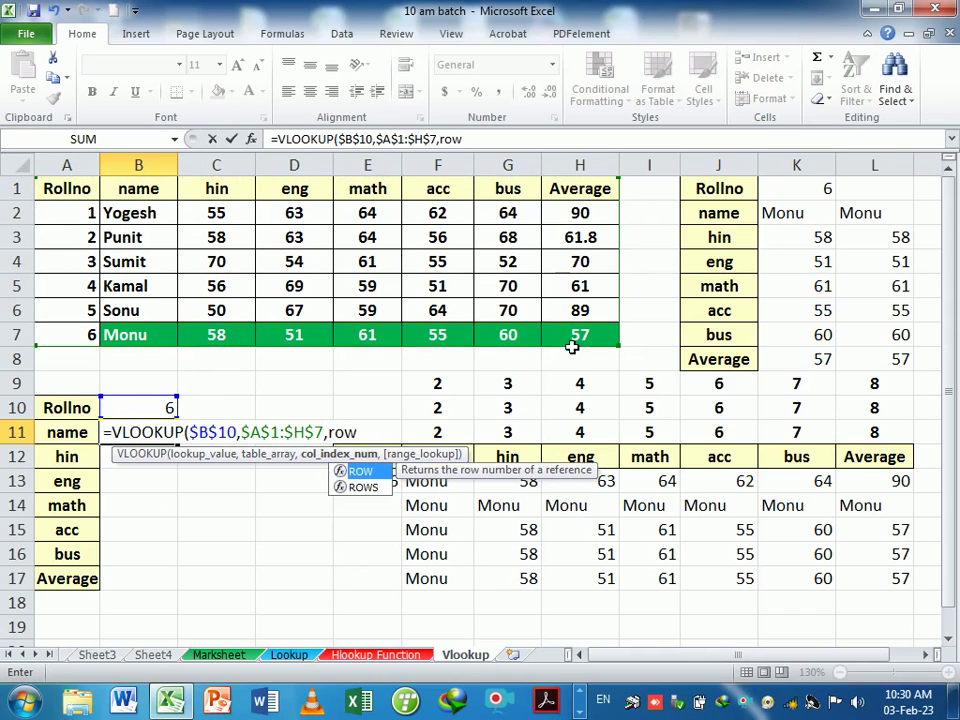
key(Tab)
text(a)
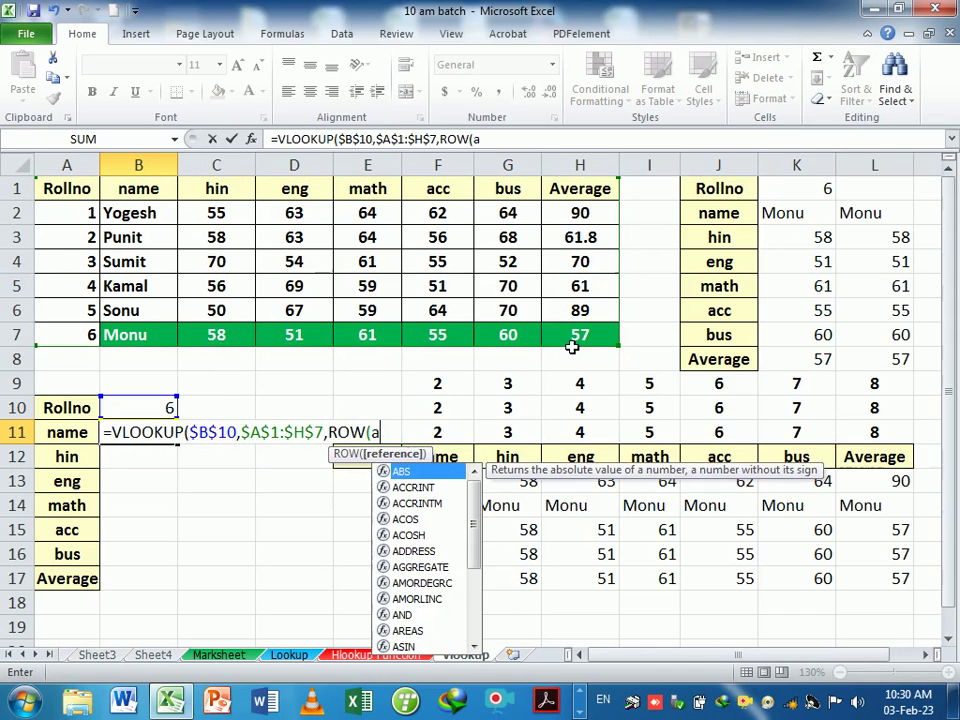
text(2)
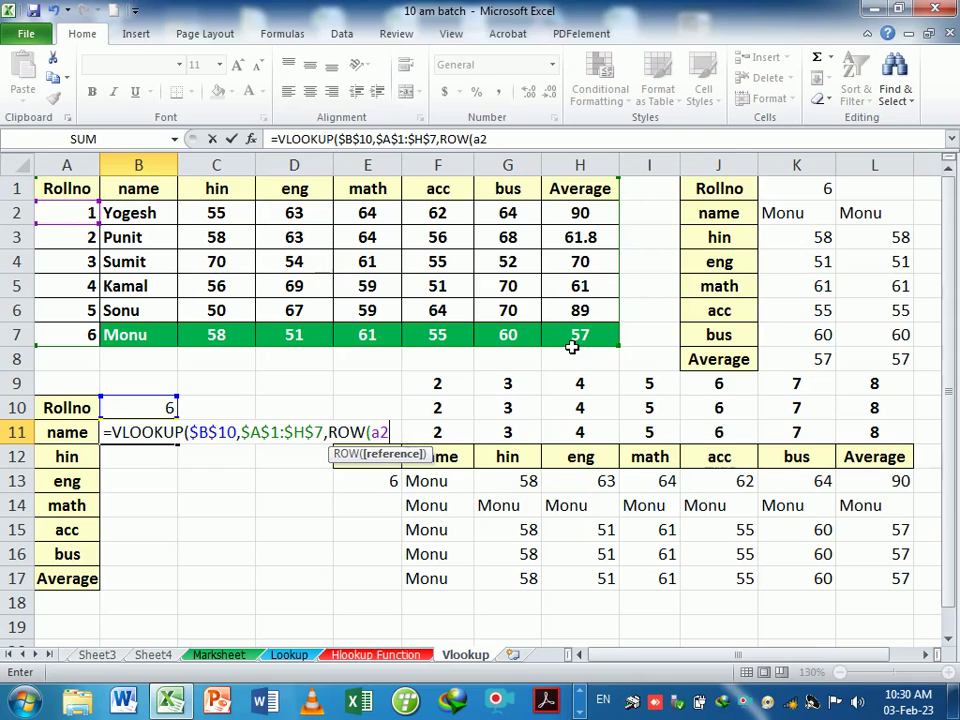
text(),0)
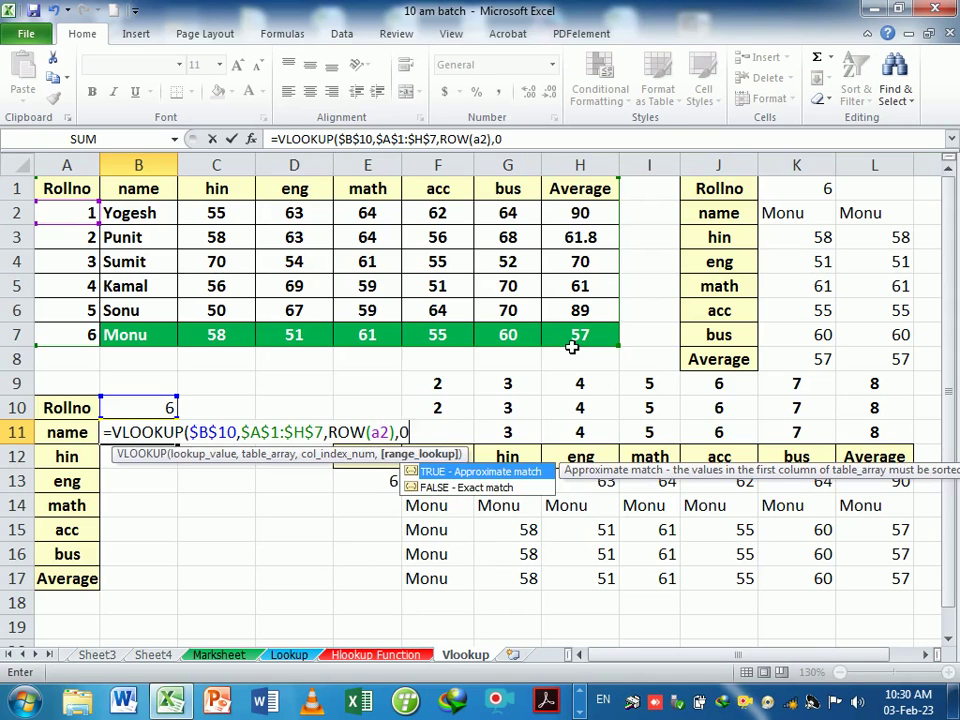
key(Return)
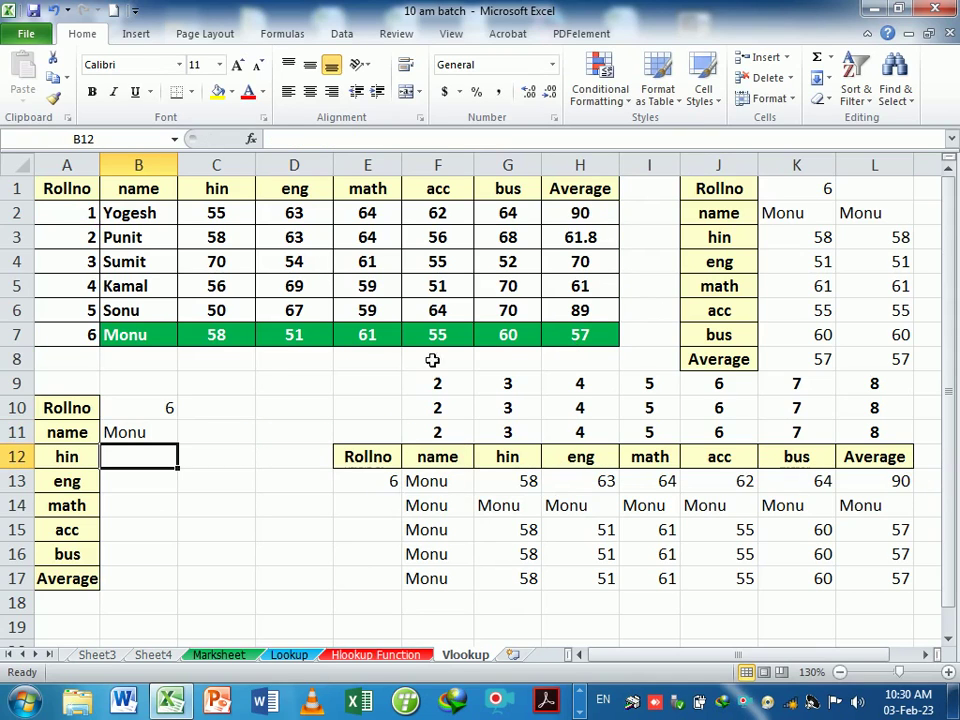
click(152, 432)
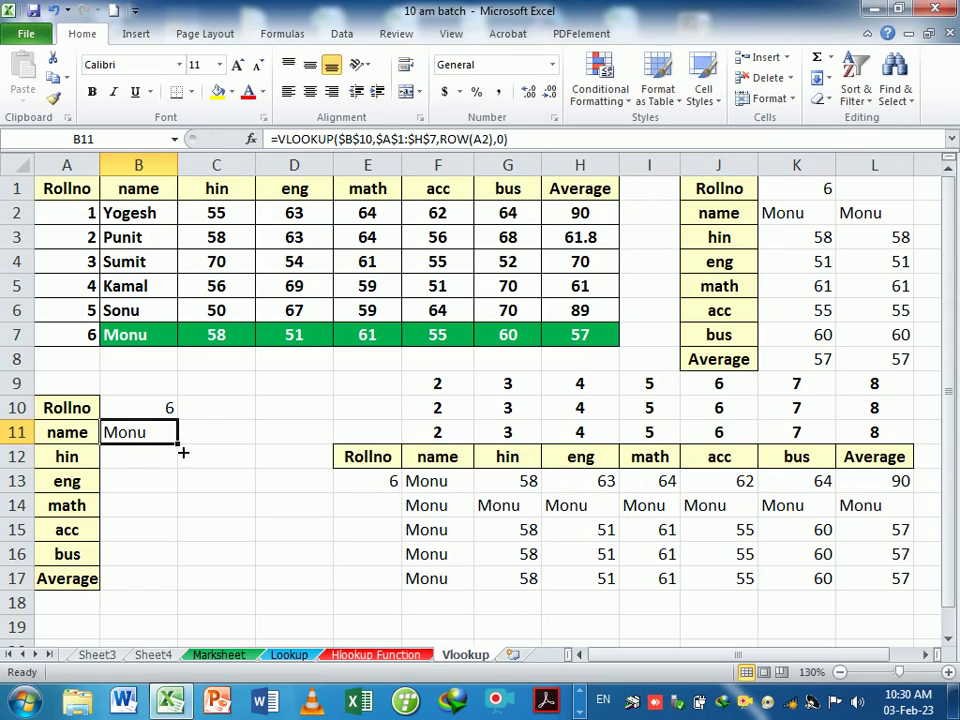
drag(178, 444, 167, 596)
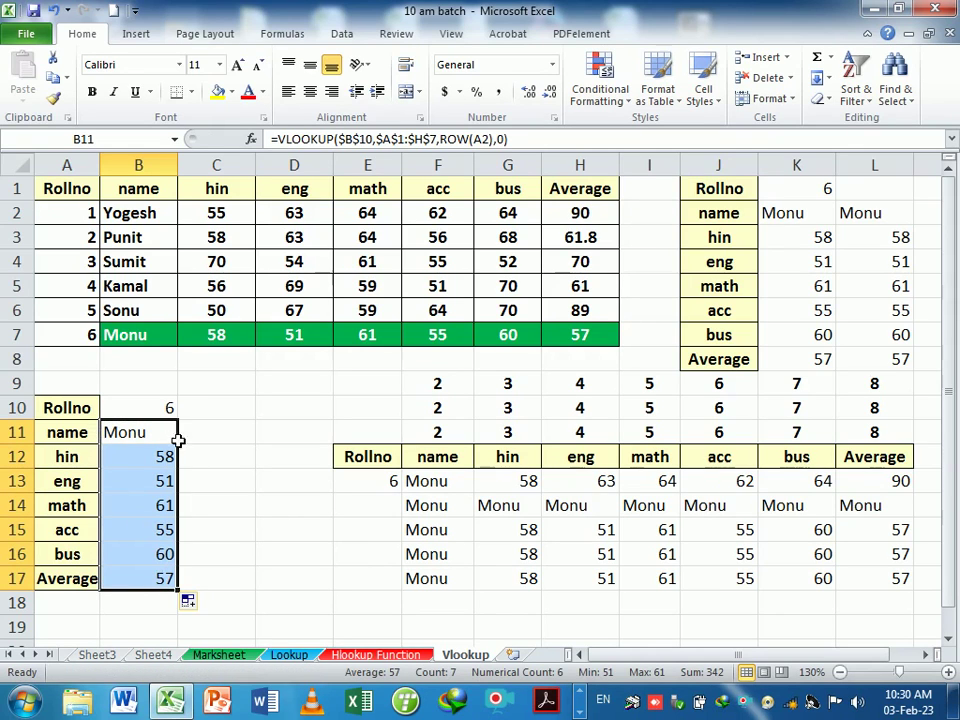
- In C11, start a VLOOKUP on $B$10 over the absolute marks table range
click(220, 440)
text(=)
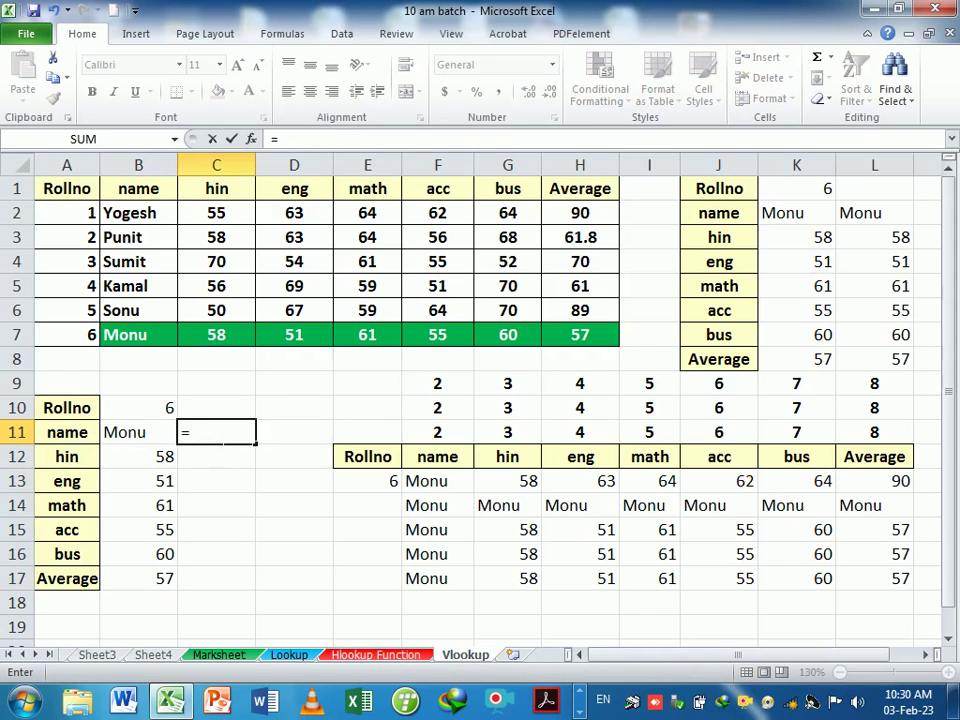
text(vl)
key(Tab)
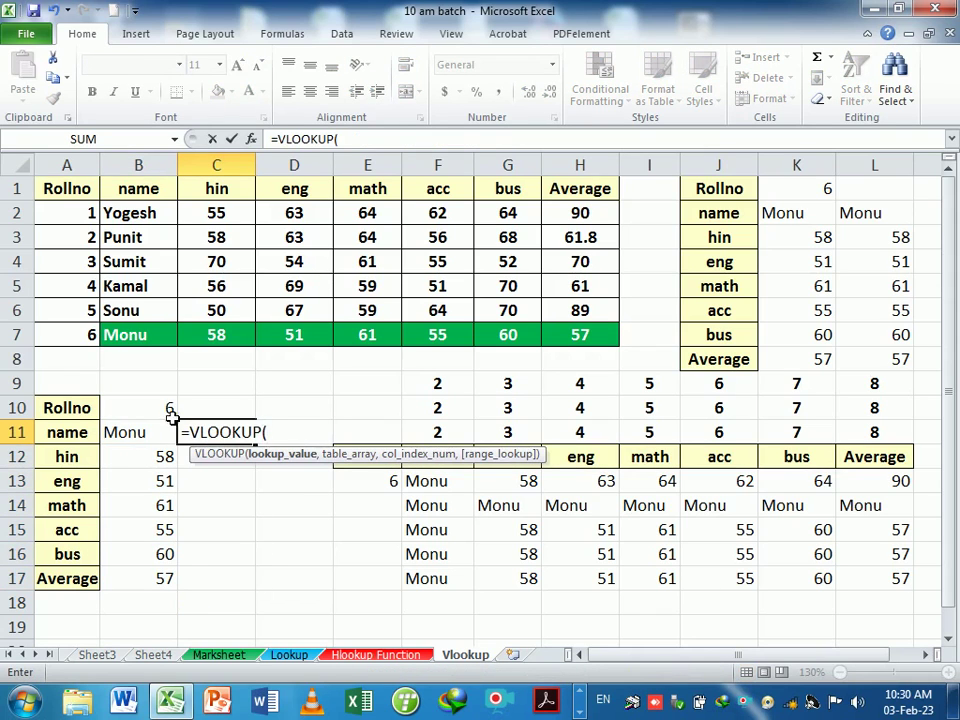
click(166, 410)
key(F4)
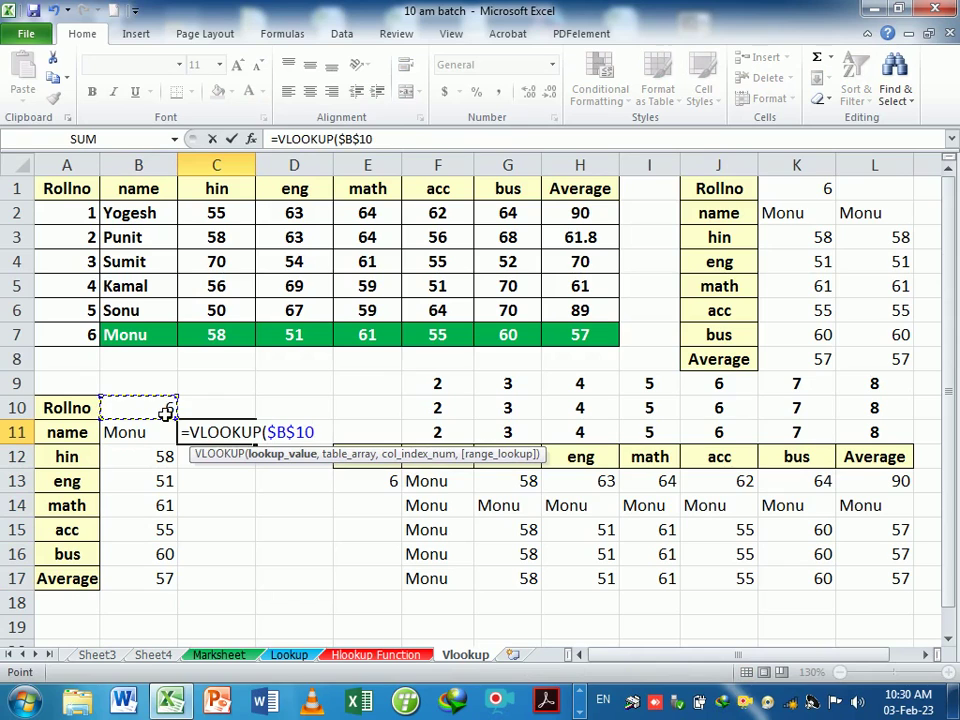
text(,)
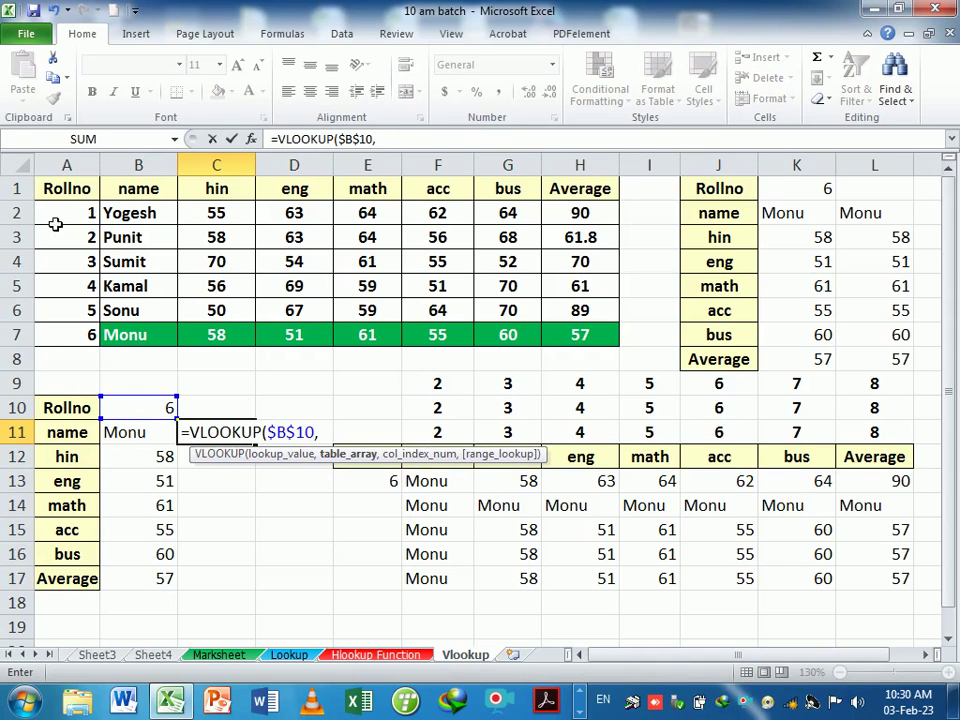
mouse_move(70, 188)
mouse_down()
mouse_move(441, 288)
mouse_move(578, 336)
mouse_up()
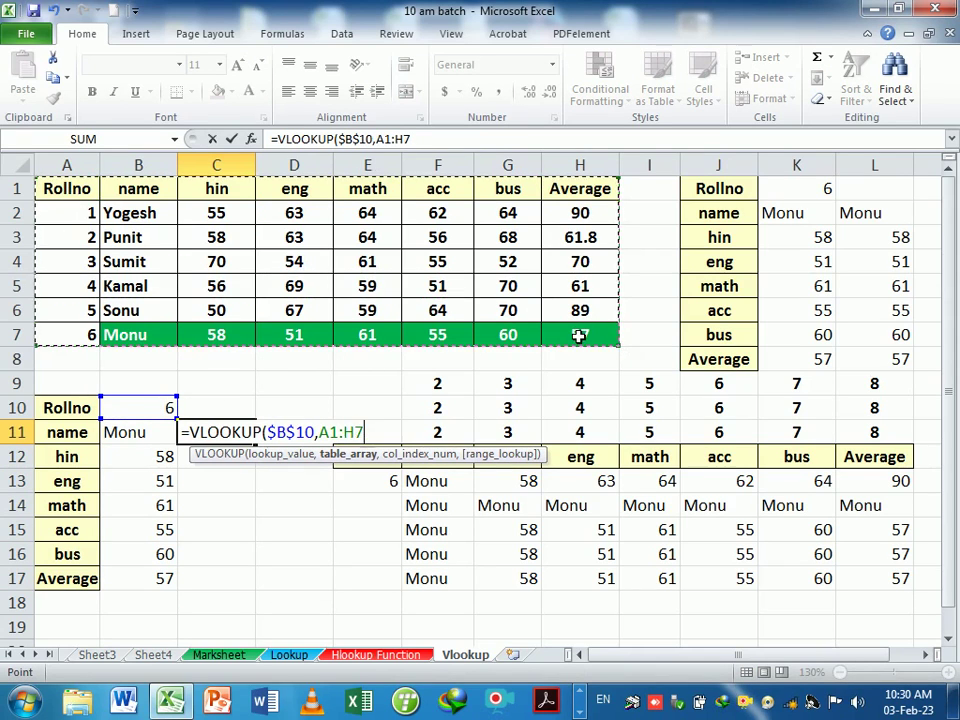
key(F4)
- Complete it with ROWS(A$10:A11) and exact match, then fill C11 down to C17
text($H$7,)
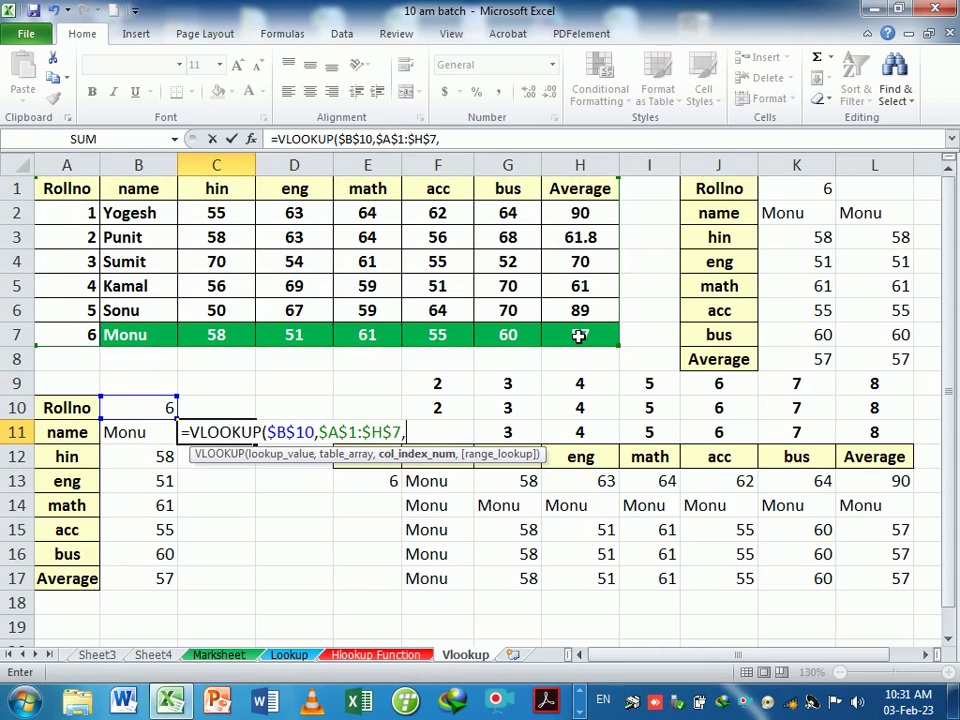
text(row)
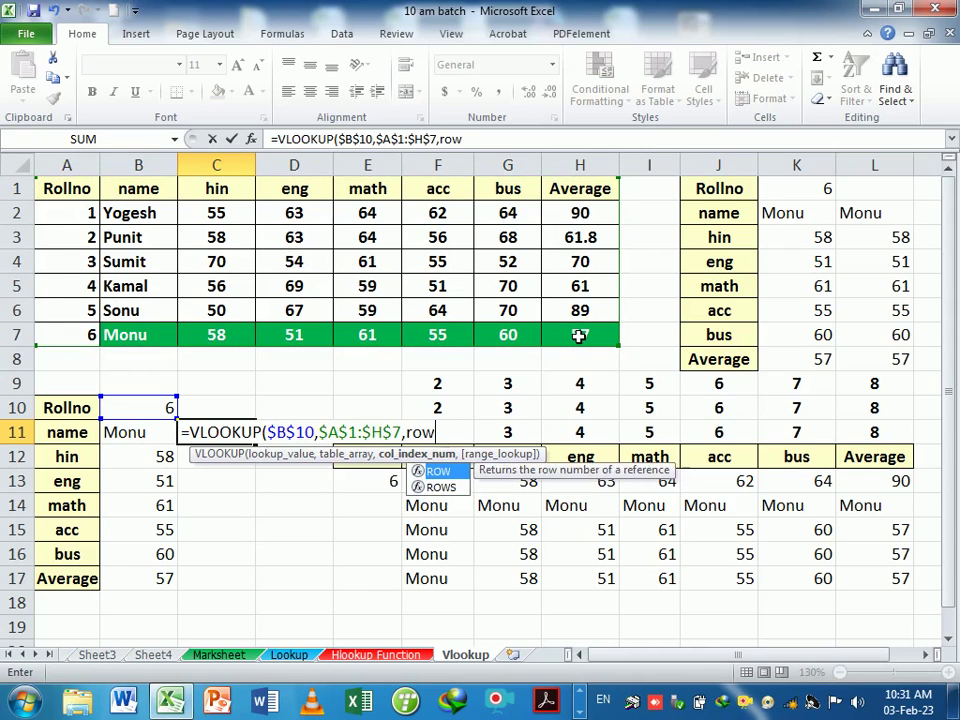
text(s)
key(Tab)
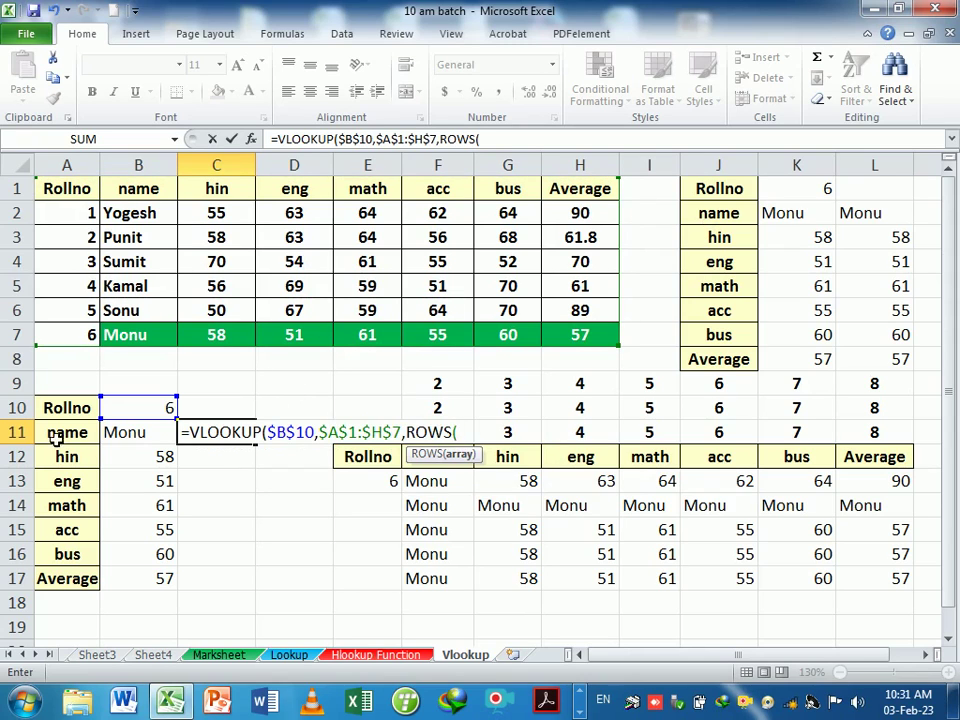
drag(58, 407, 70, 432)
click(460, 432)
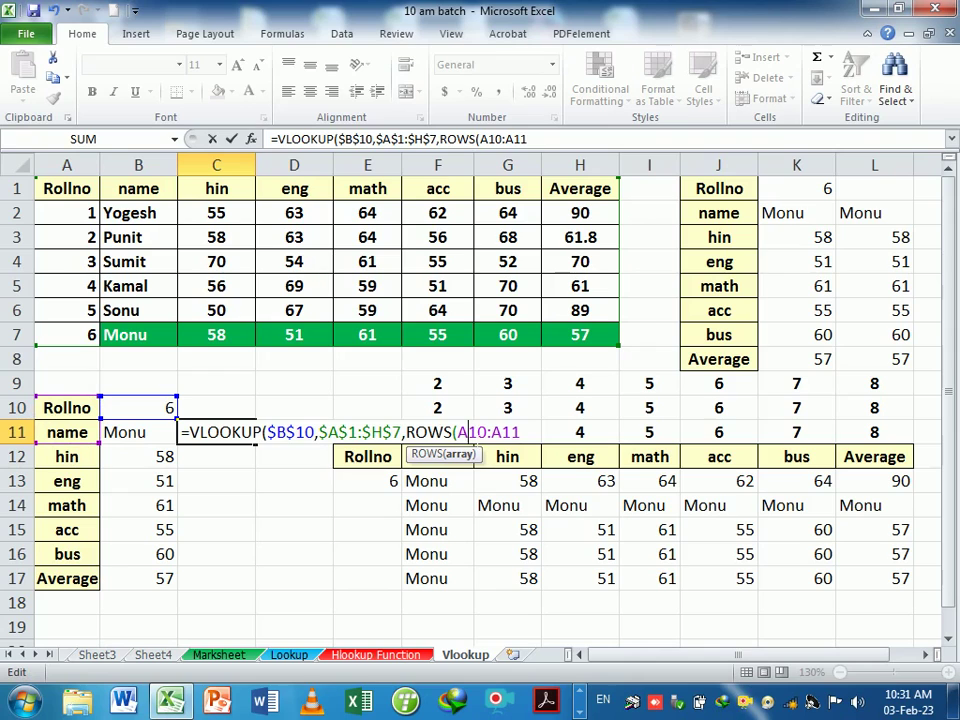
text($)
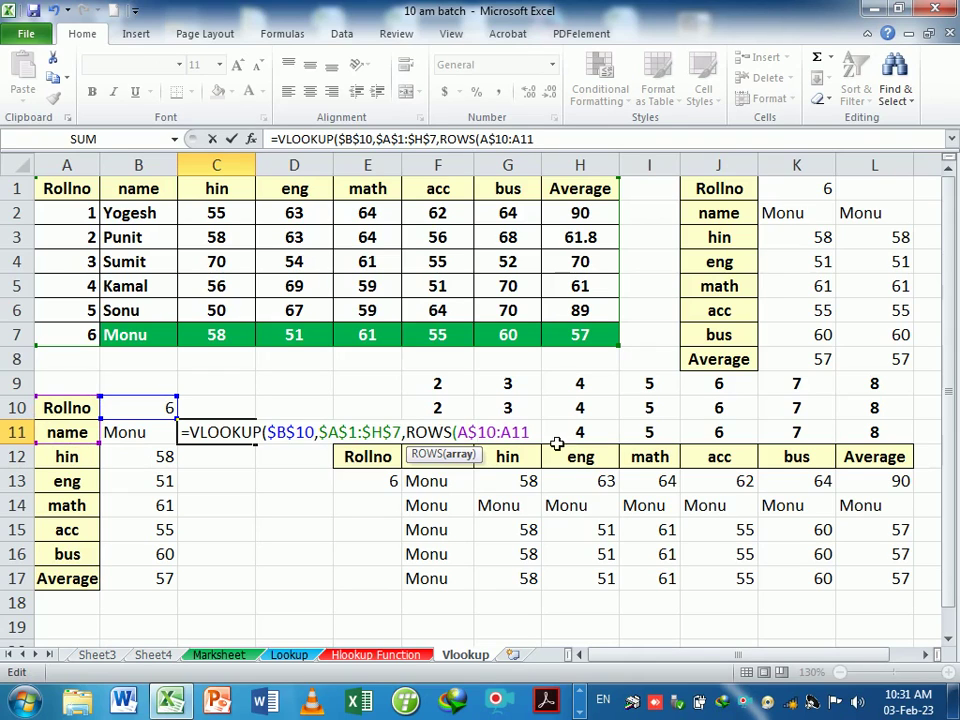
text())
text(,0))
key(Return)
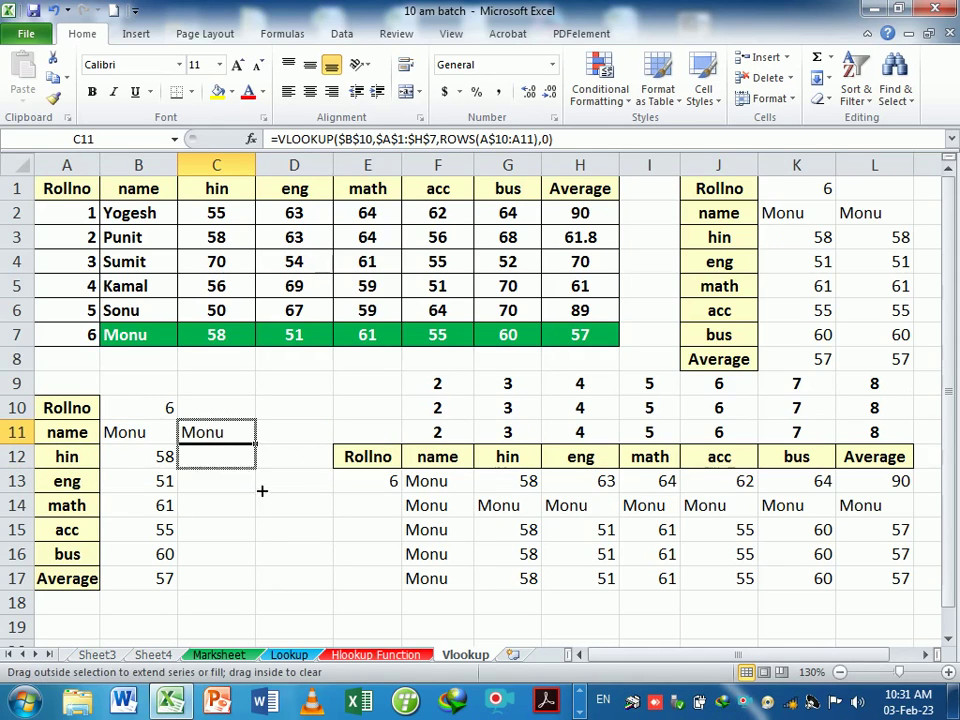
drag(256, 445, 257, 583)
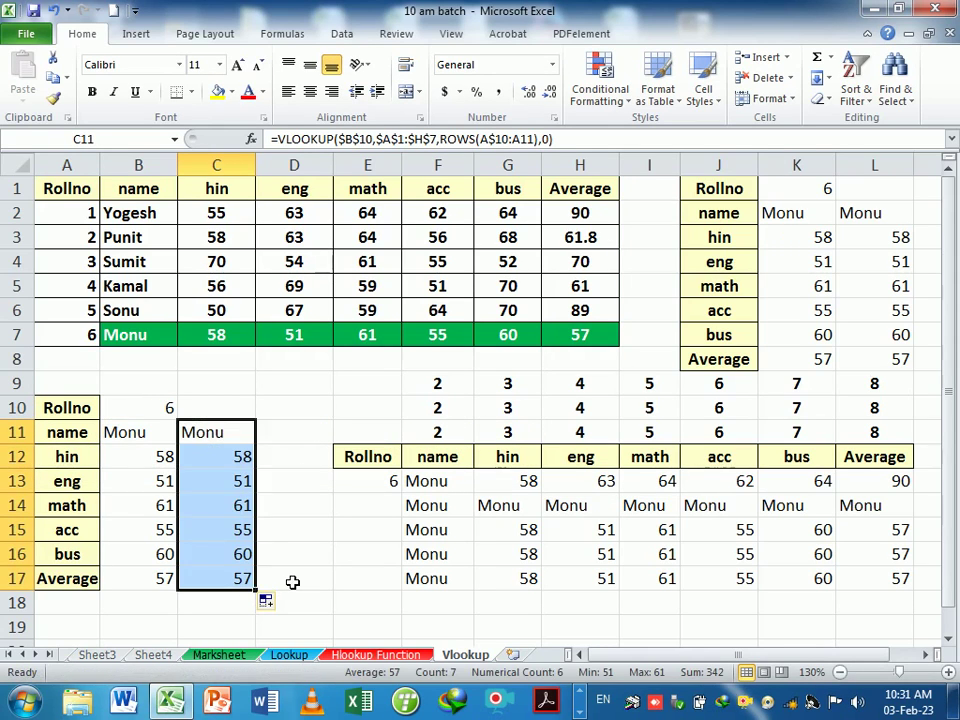
- Move the lookup card from A10:C17 one column right to B10:D17
drag(75, 408, 101, 586)
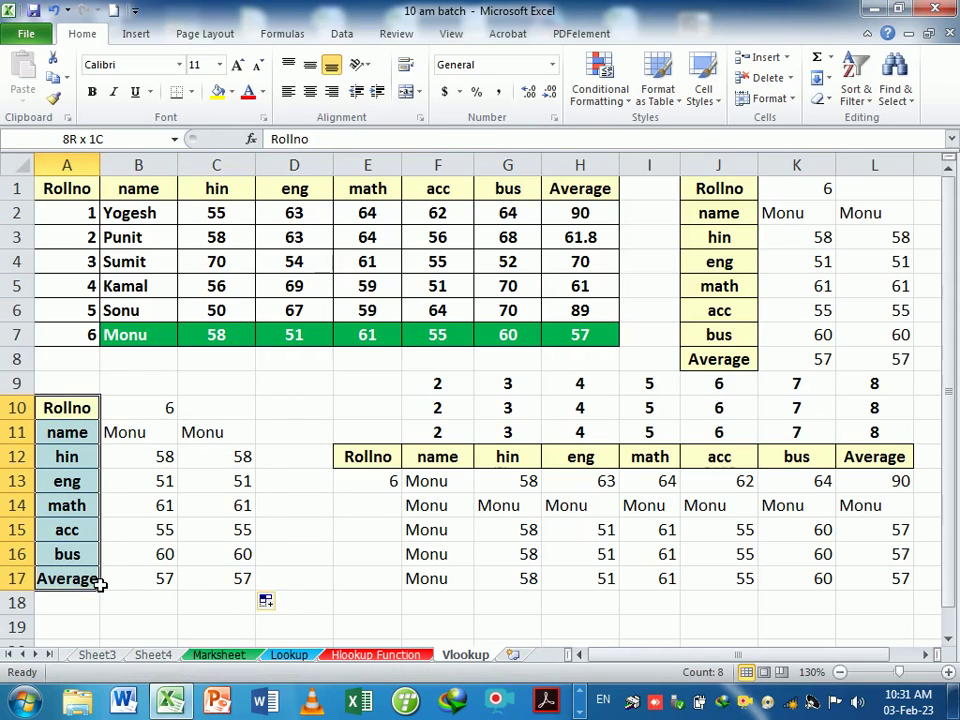
drag(101, 586, 97, 580)
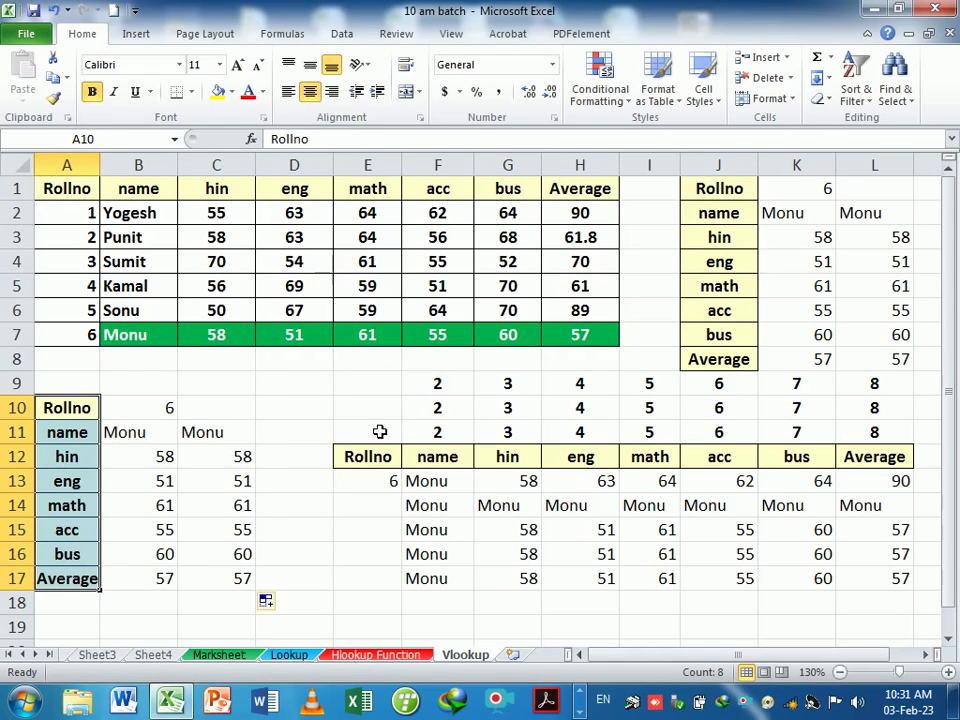
mouse_move(77, 407)
mouse_down()
mouse_move(116, 600)
mouse_move(279, 580)
mouse_up()
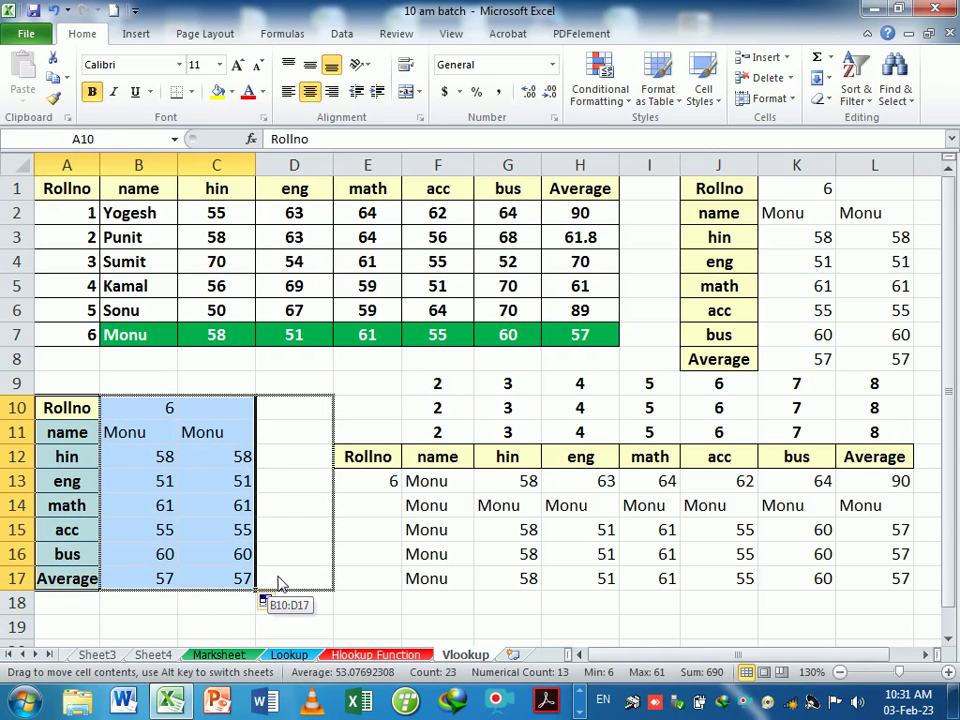
click(477, 400)
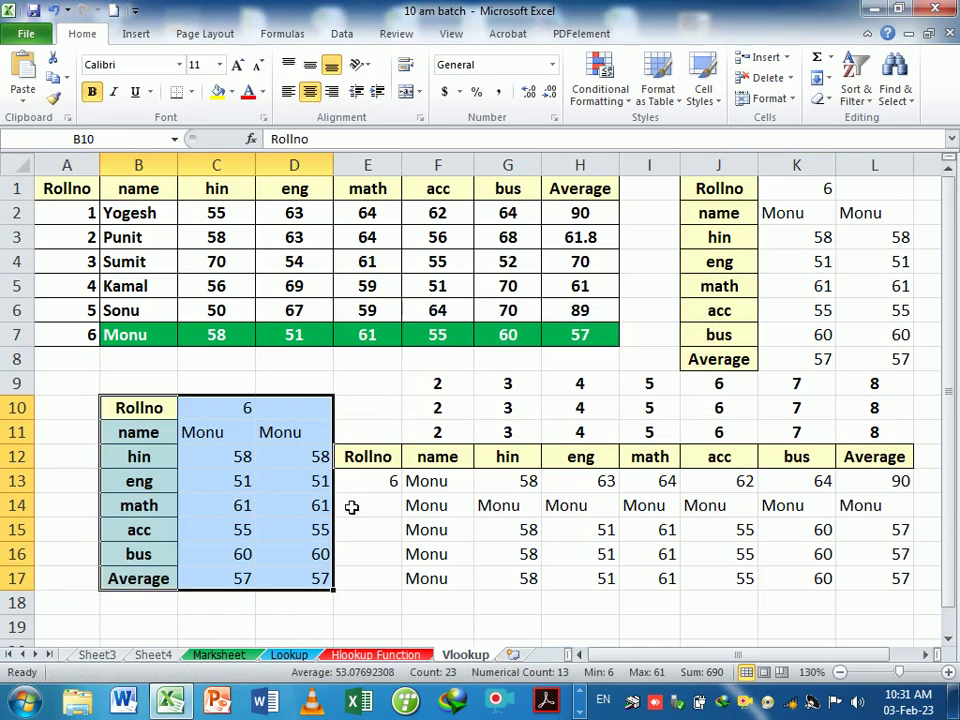
- Type the index numbers 2 through 8 into A11:A17
click(82, 432)
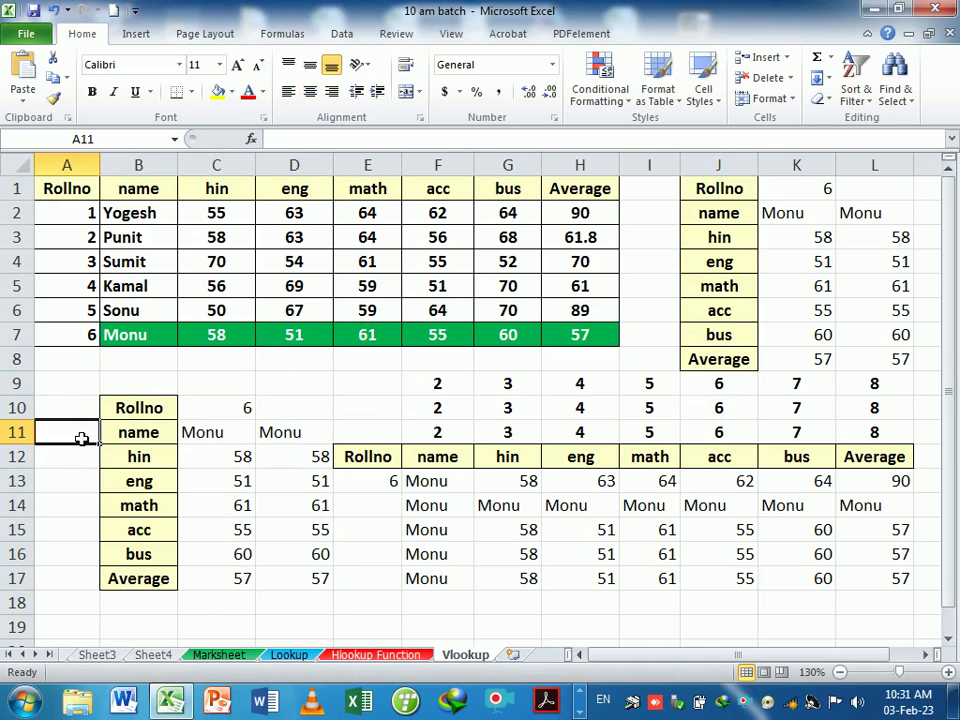
text(2)
key(Return)
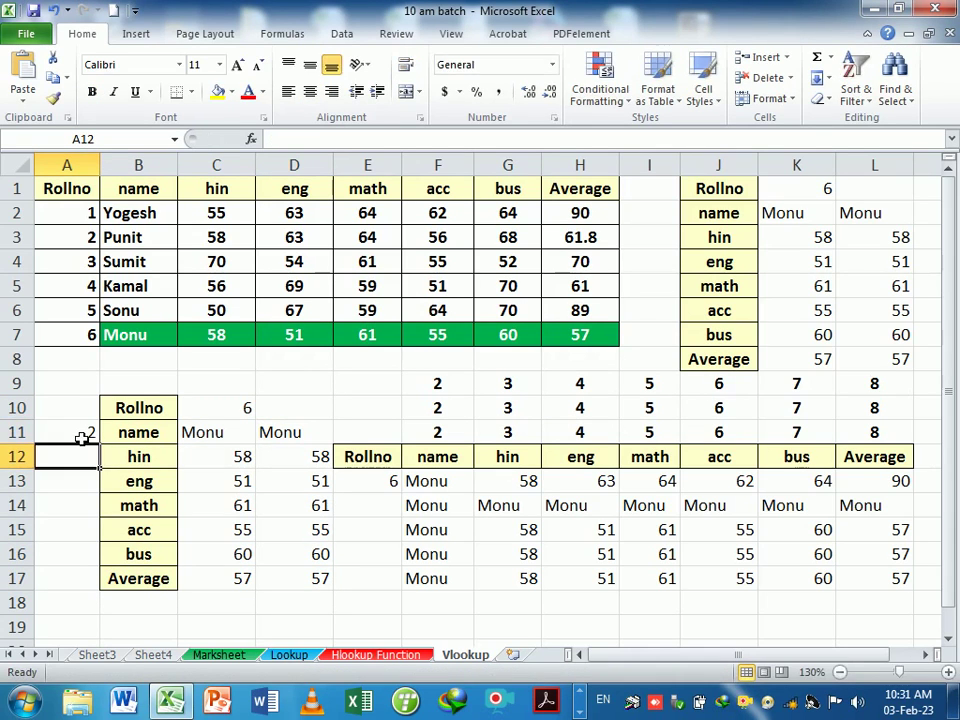
text(3)
key(Return)
text(4)
key(Return)
text(5)
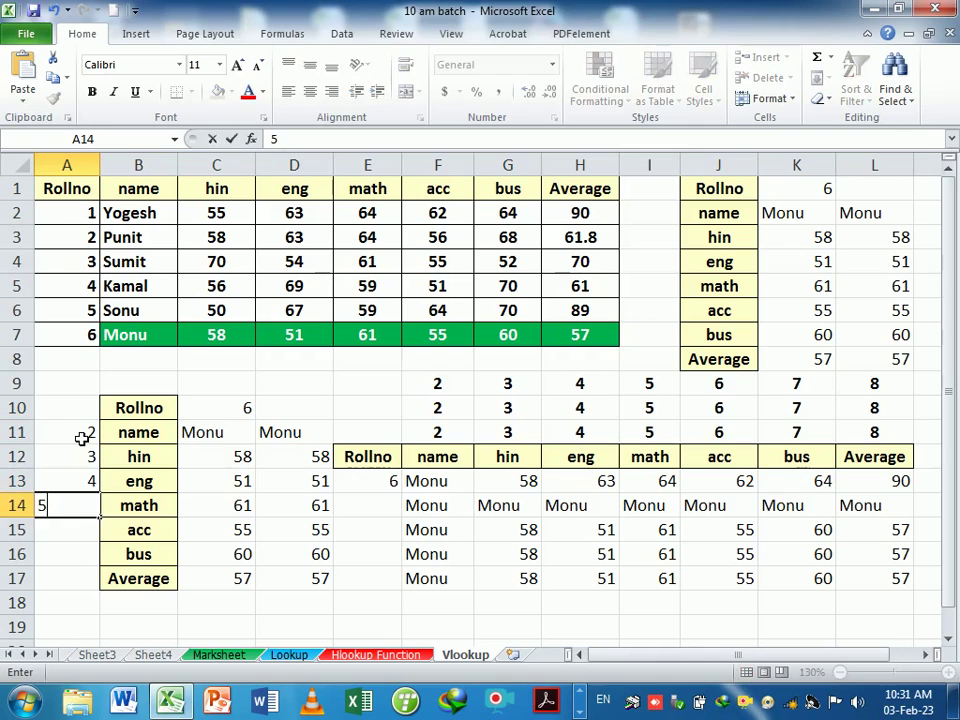
key(Return)
text(6)
key(Return)
text(7)
key(Return)
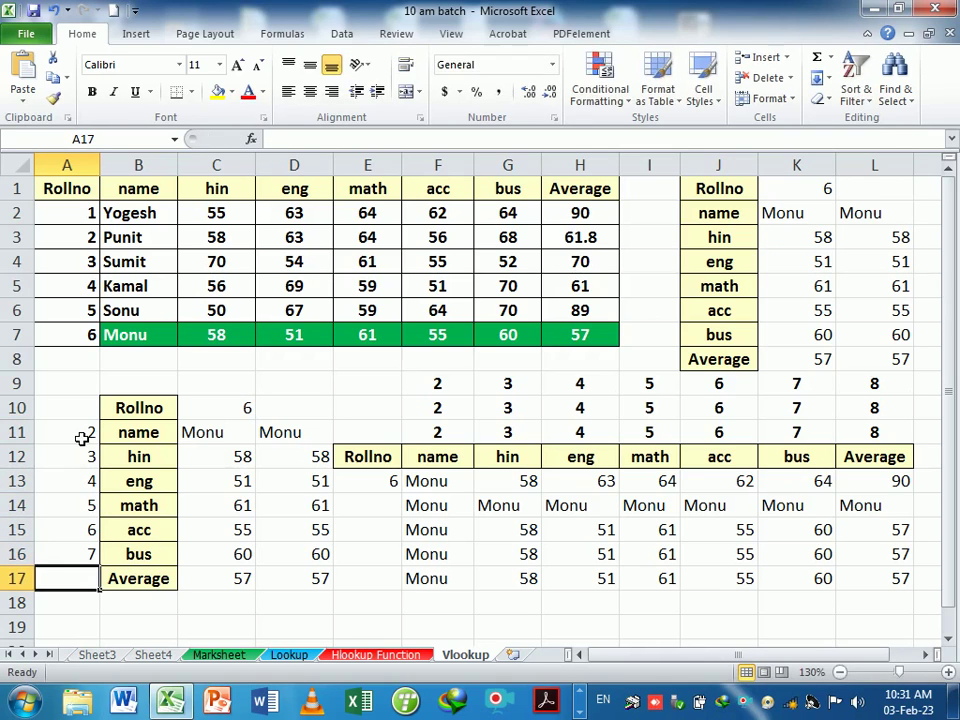
text(8)
key(Return)
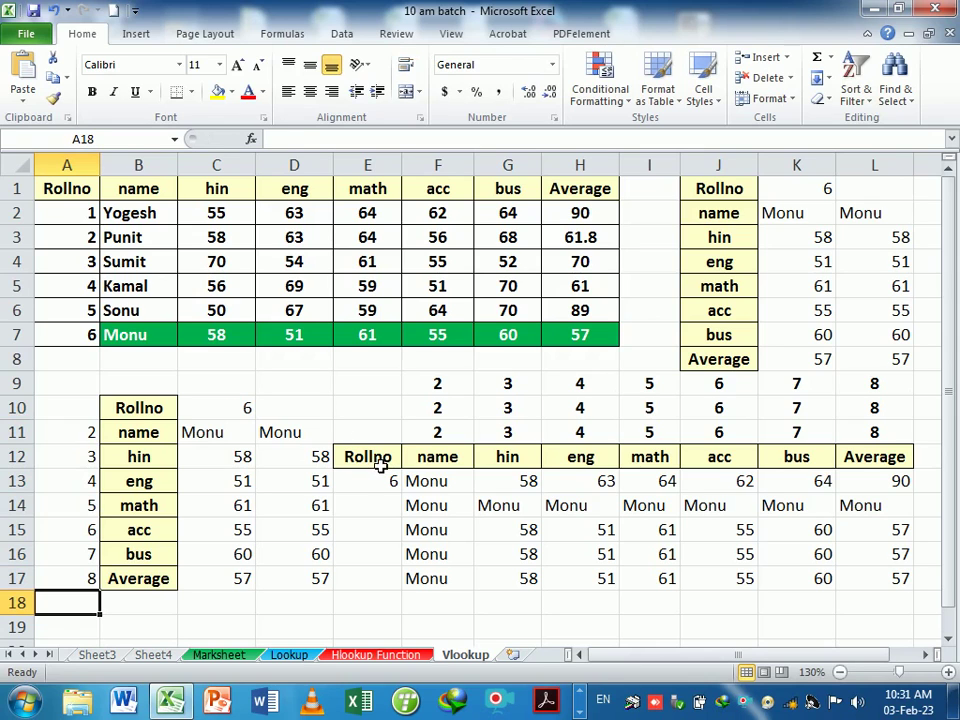
- Move the result table E12:L17 one column to the right
drag(381, 465, 879, 583)
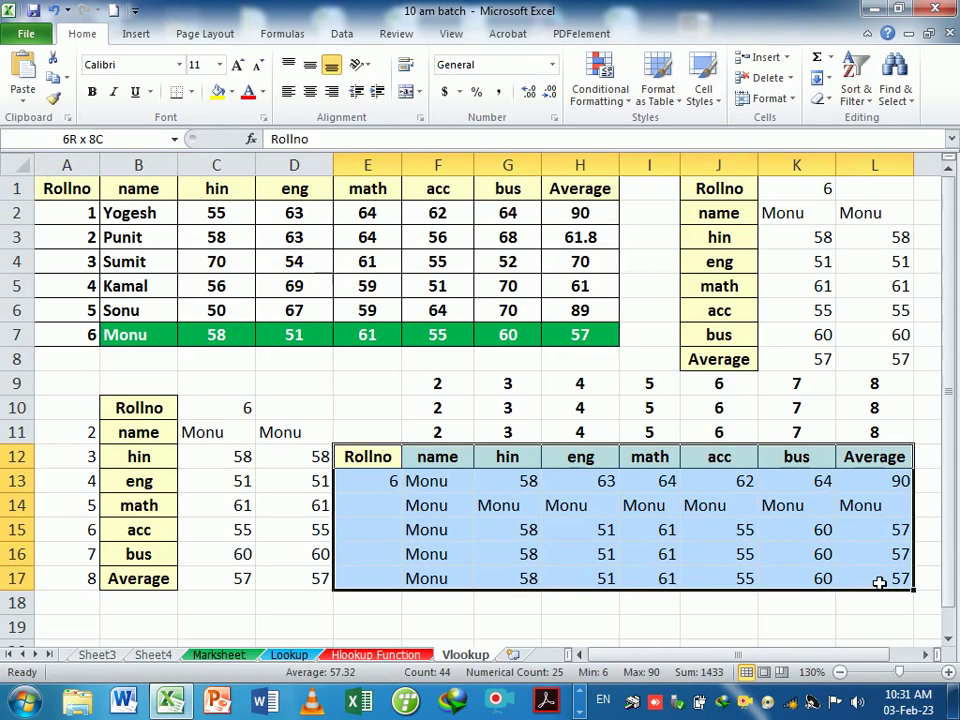
drag(692, 590, 785, 590)
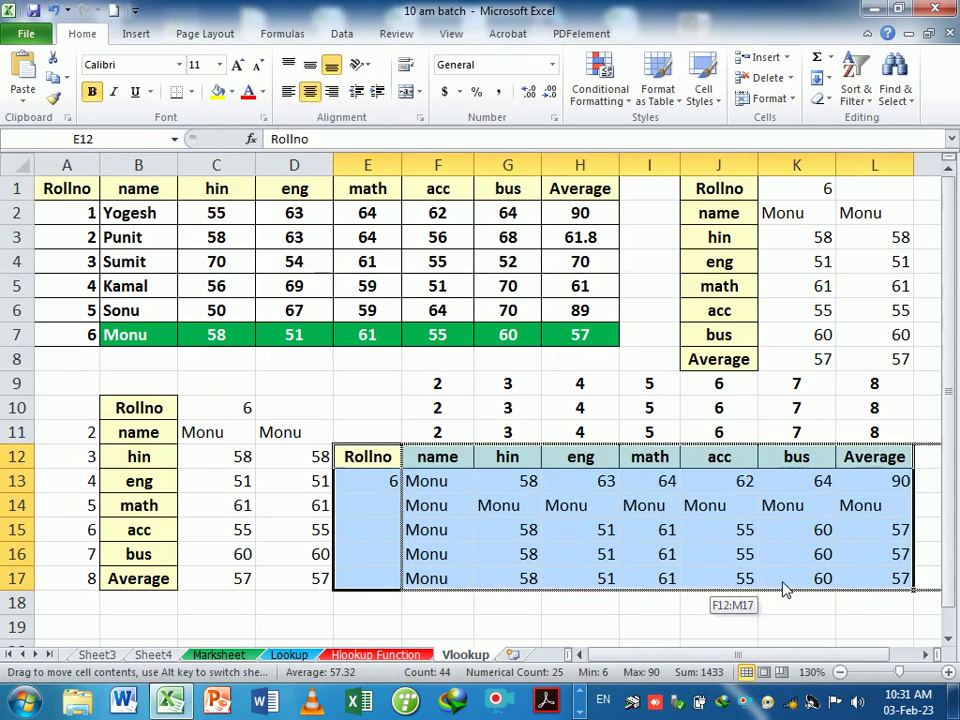
click(489, 395)
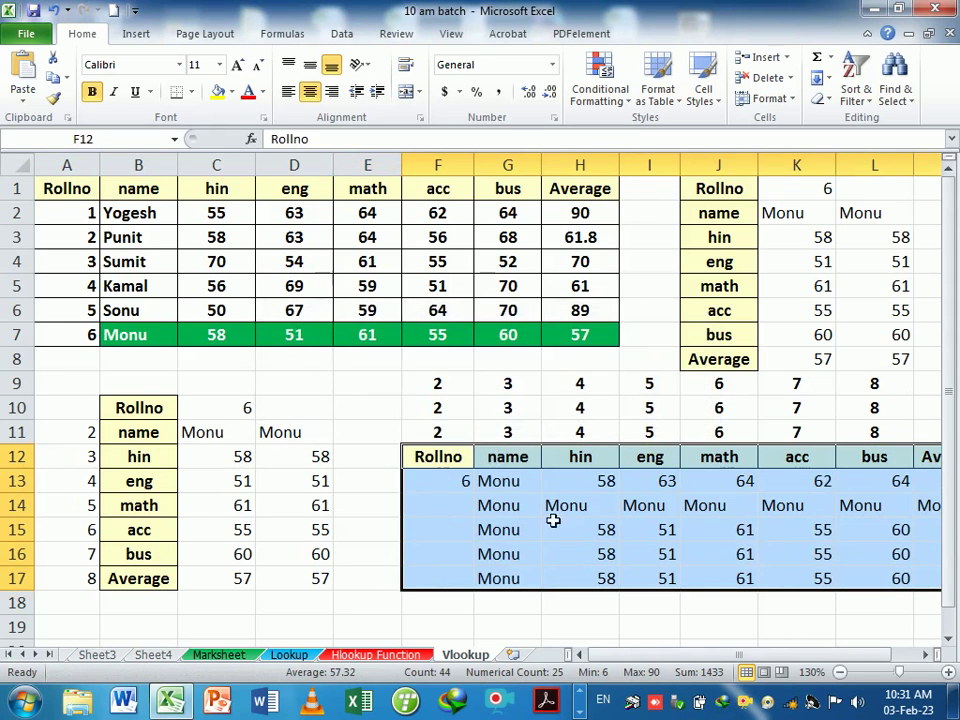
ctrl+scroll(555, 521, down, 1)
click(340, 458)
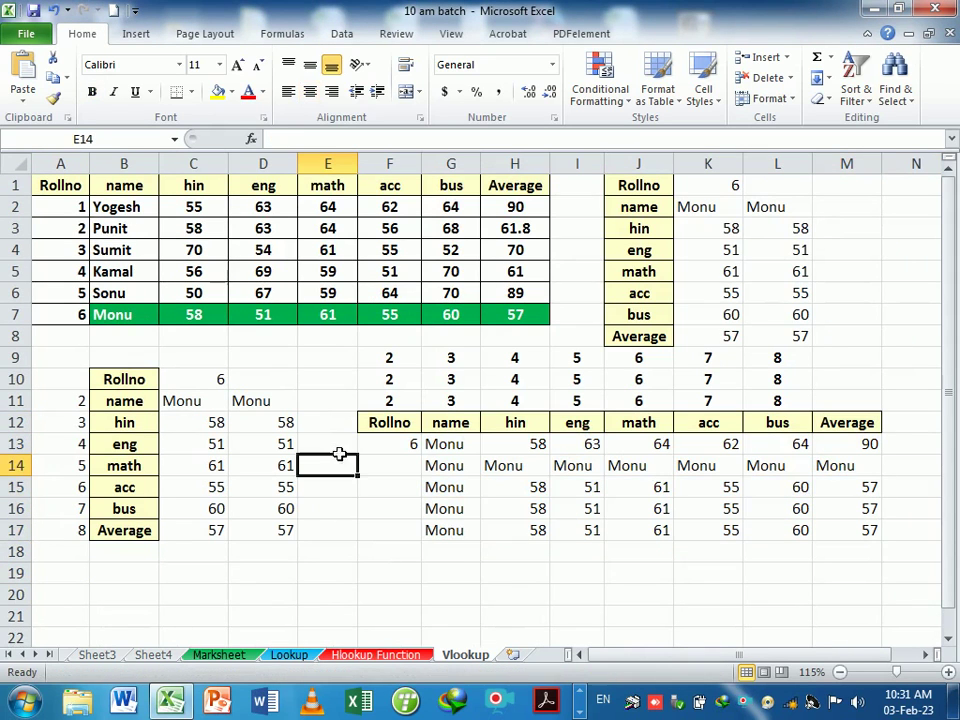
- In E11, start a VLOOKUP on $C$10 over the absolute range $A$1:$H$7
click(345, 410)
text(=)
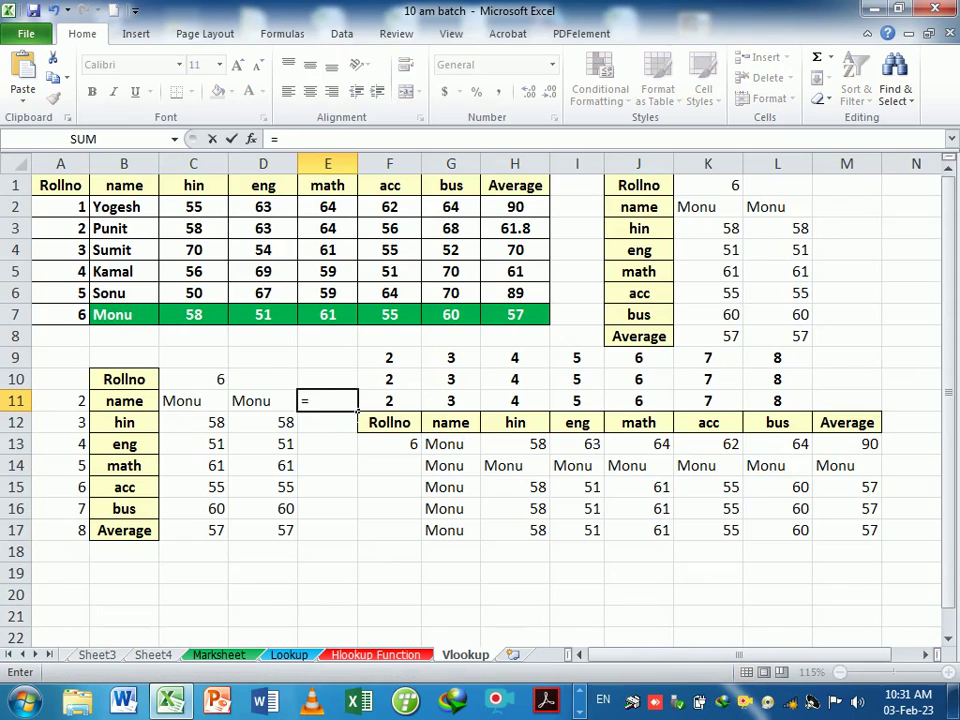
text(vl)
key(Tab)
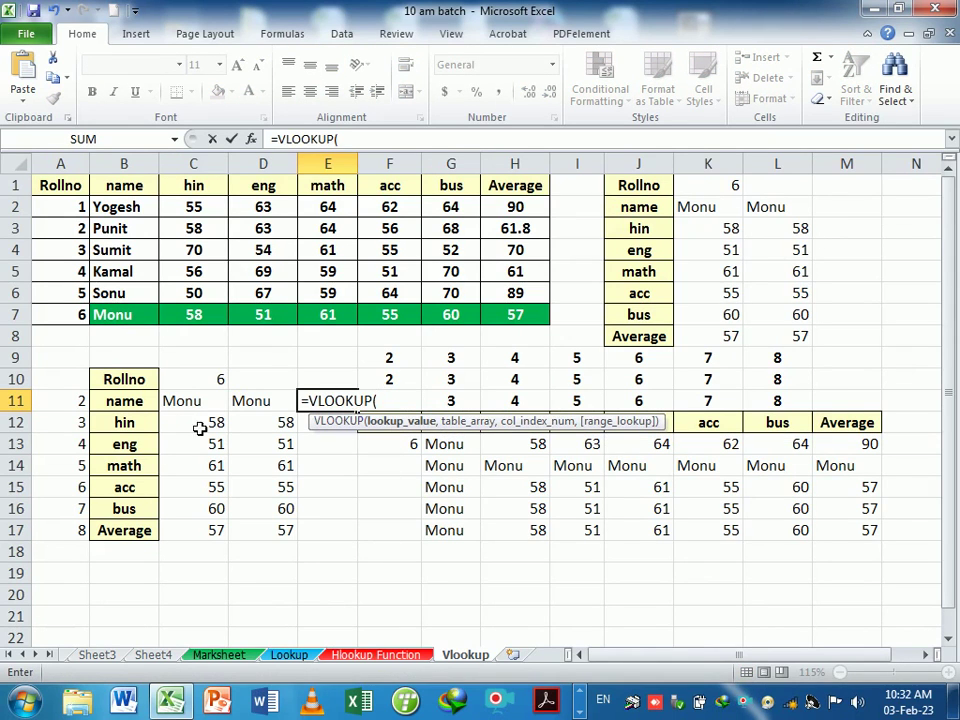
click(197, 388)
key(F4)
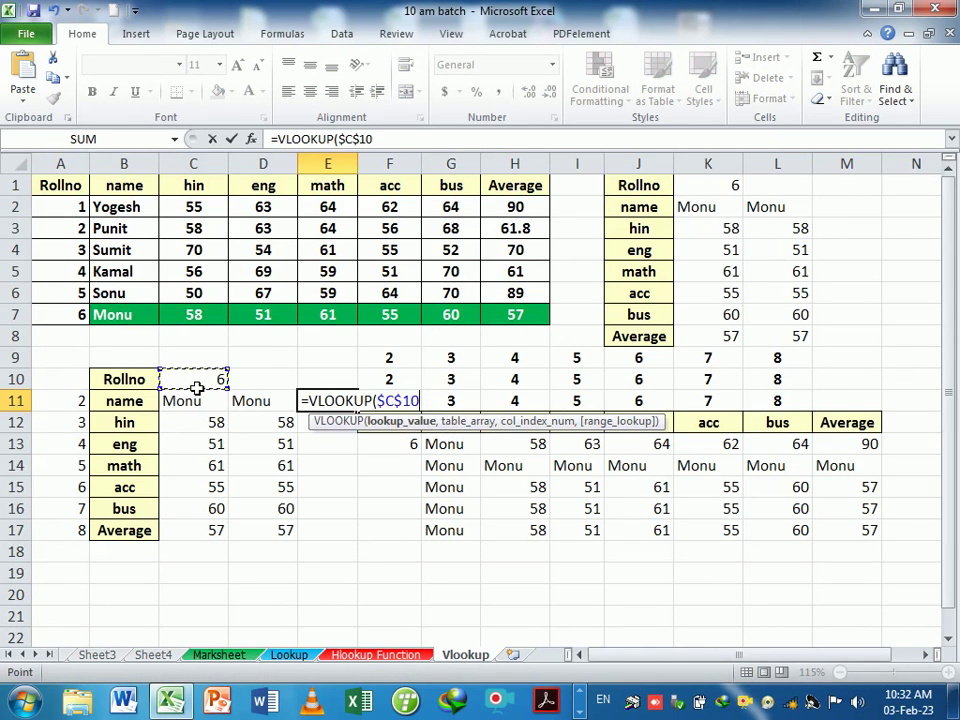
text(,)
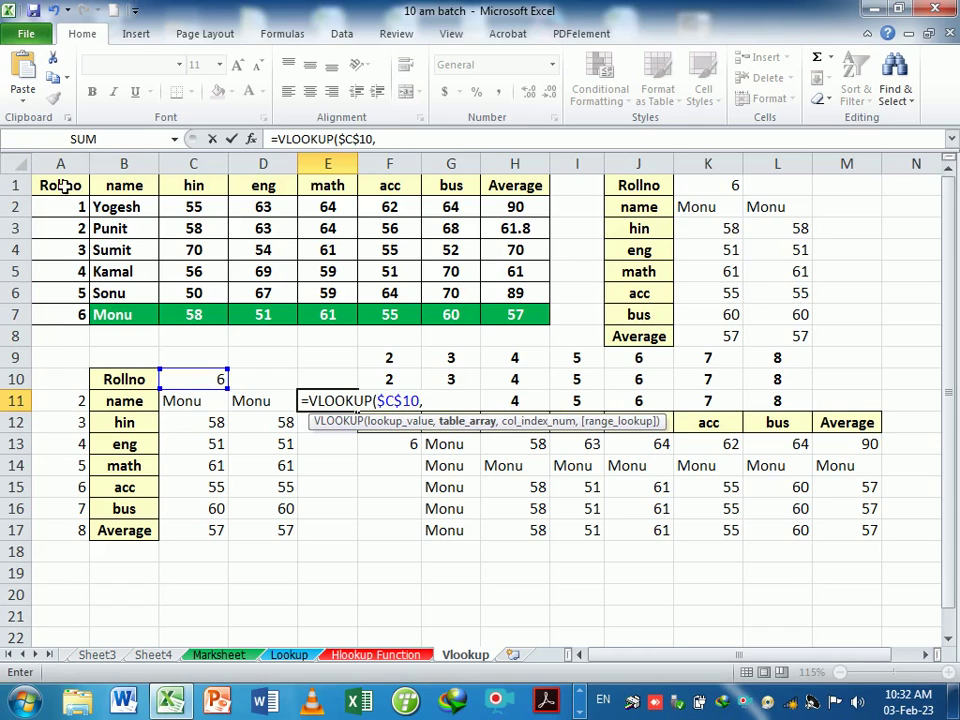
mouse_move(66, 185)
mouse_down()
mouse_move(480, 308)
mouse_move(496, 327)
mouse_up()
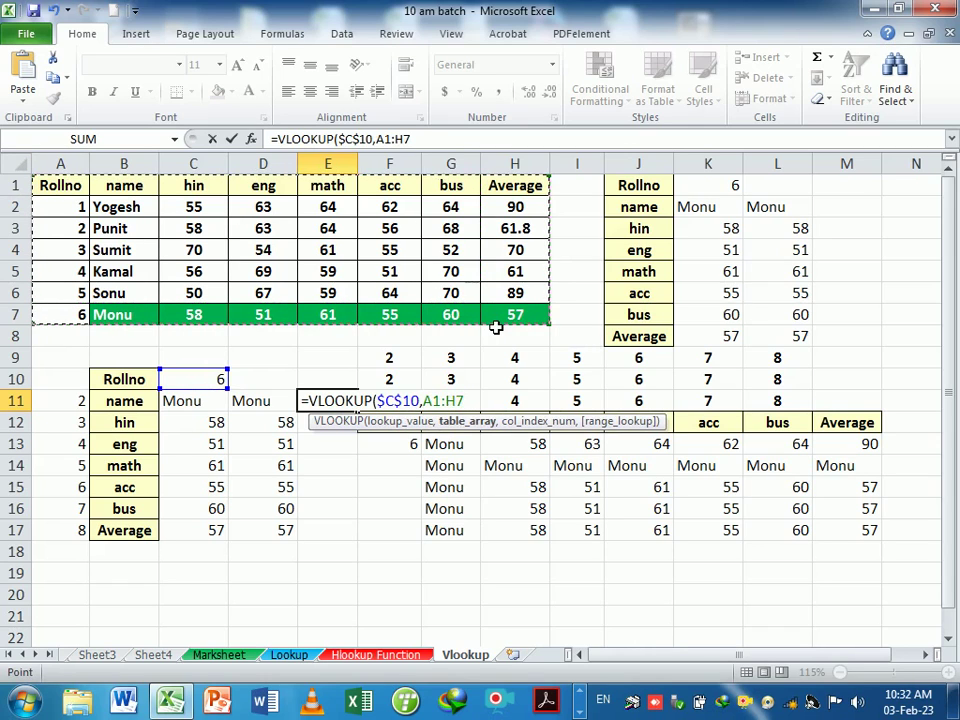
key(F4)
- Use A11 as column number with exact match, fill E11 down to E17, and widen column I
text($H$7,)
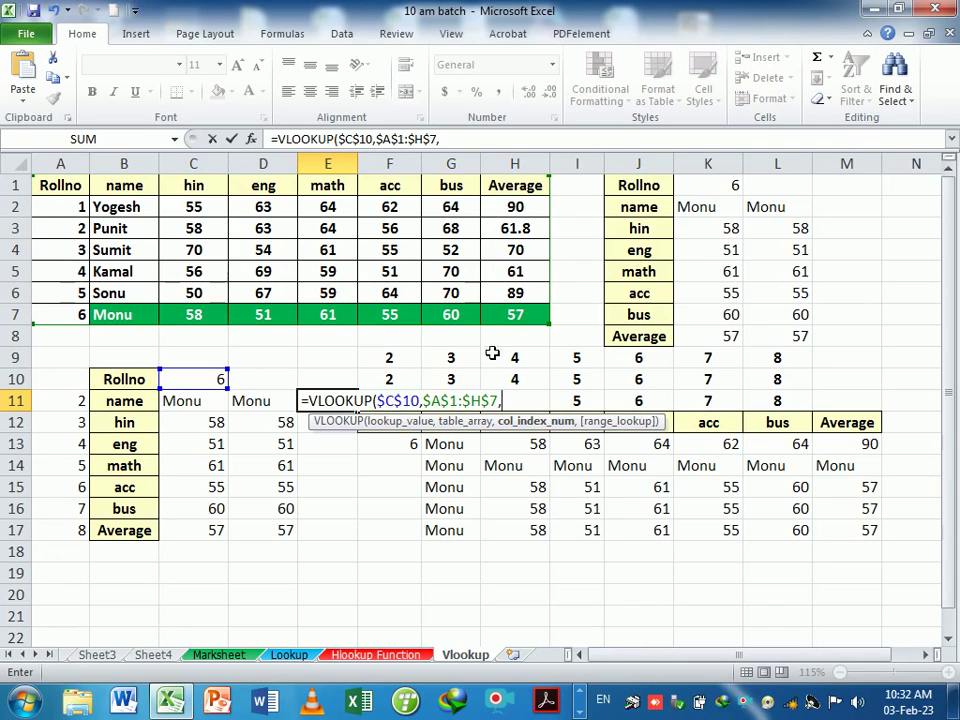
click(89, 407)
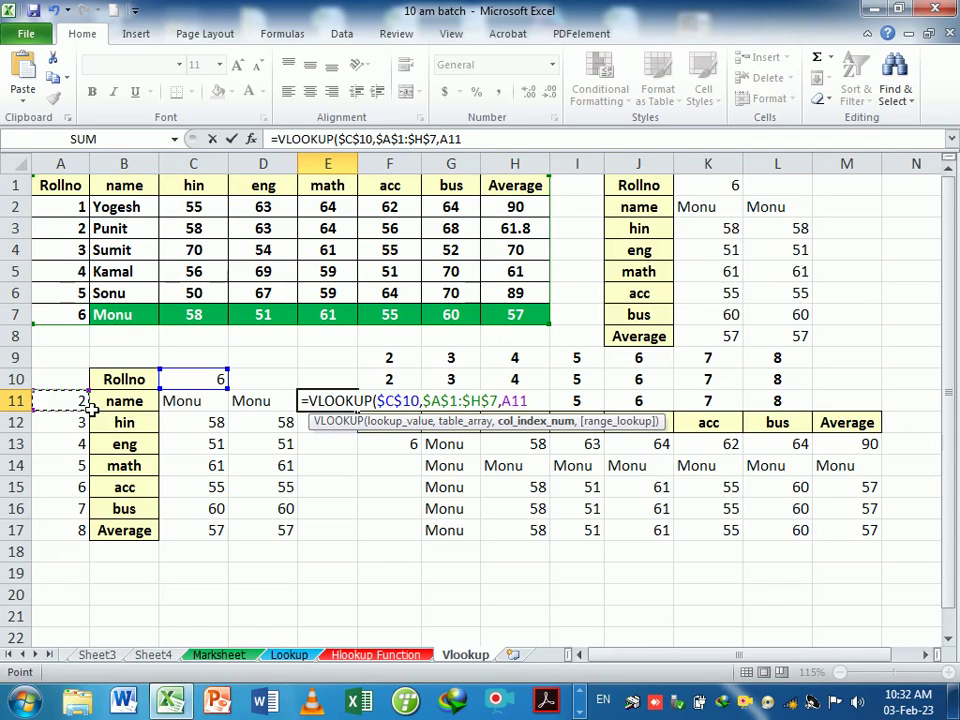
text(,0))
key(Return)
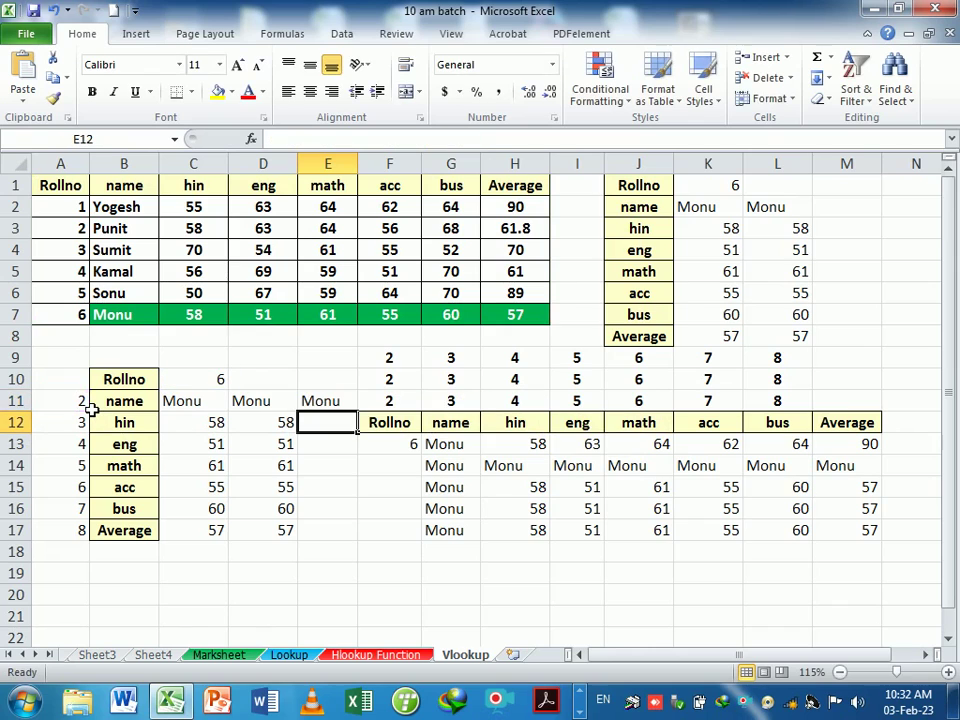
click(341, 402)
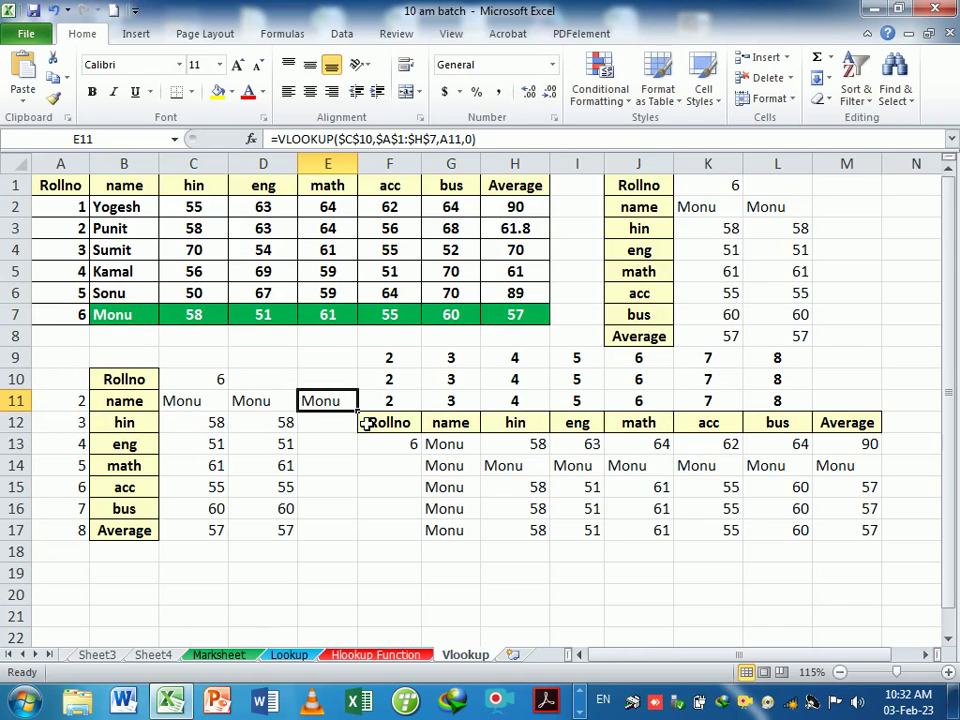
drag(362, 419, 347, 538)
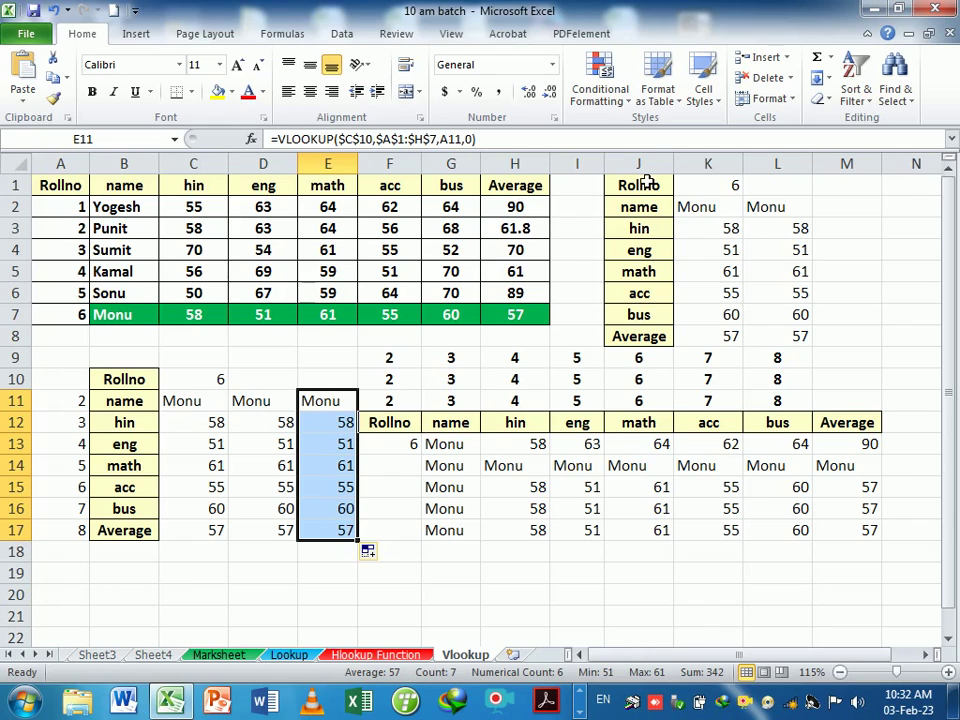
drag(605, 164, 634, 168)
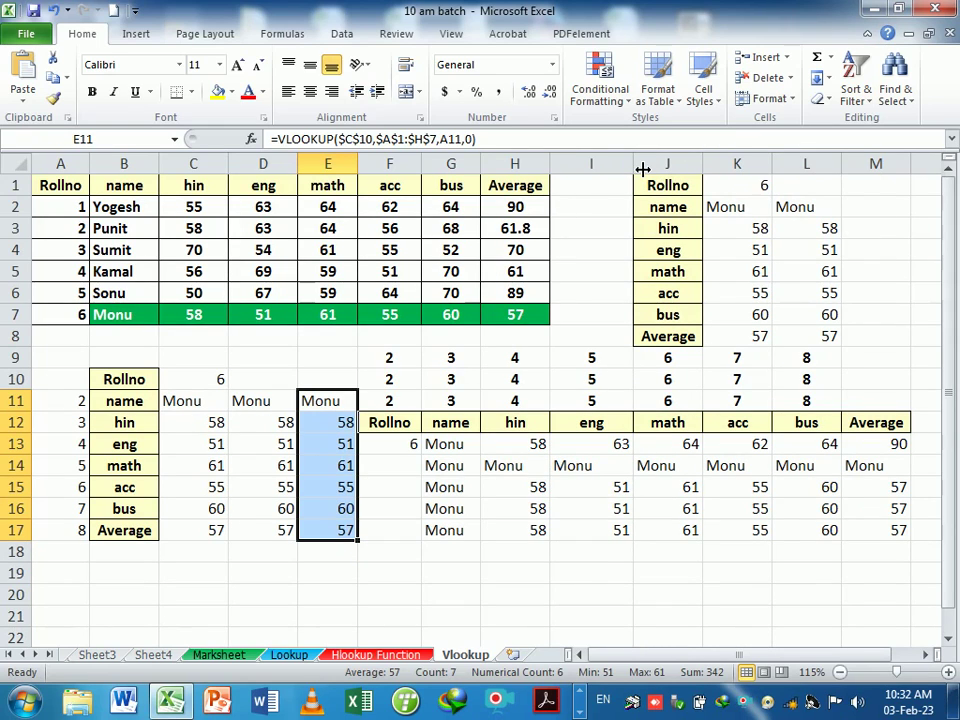
- Type the heading Grade in I1
click(602, 190)
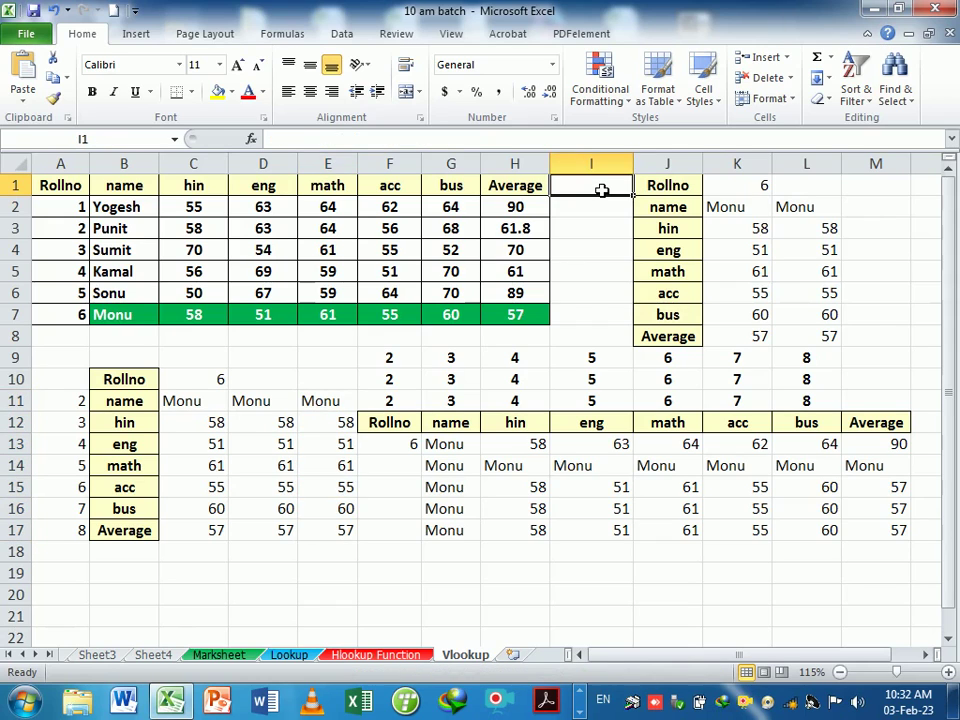
text(Grade)
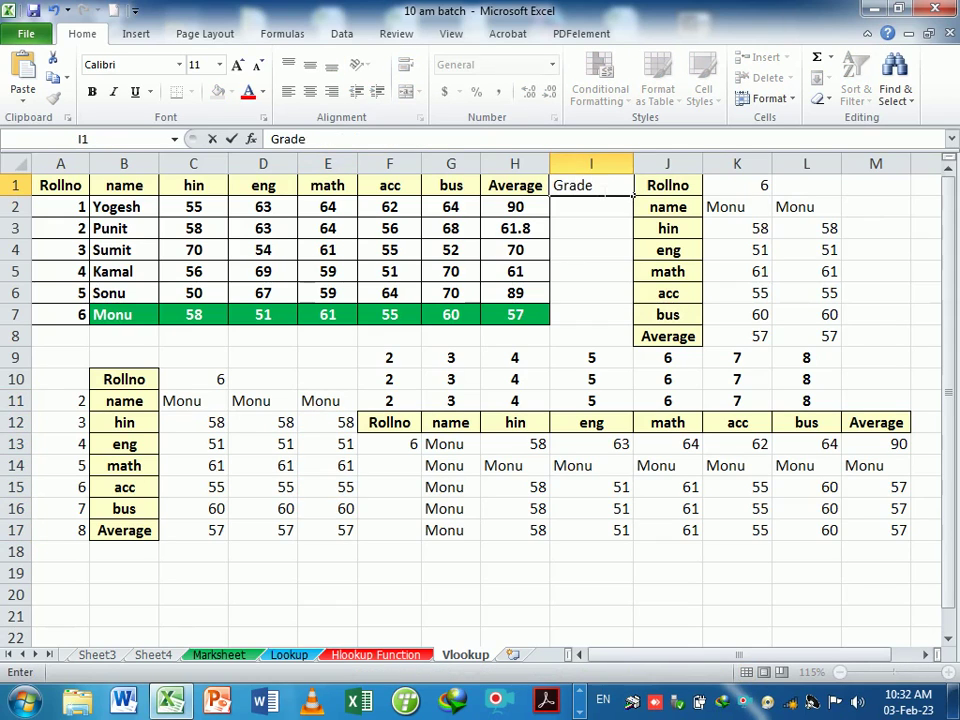
key(Return)
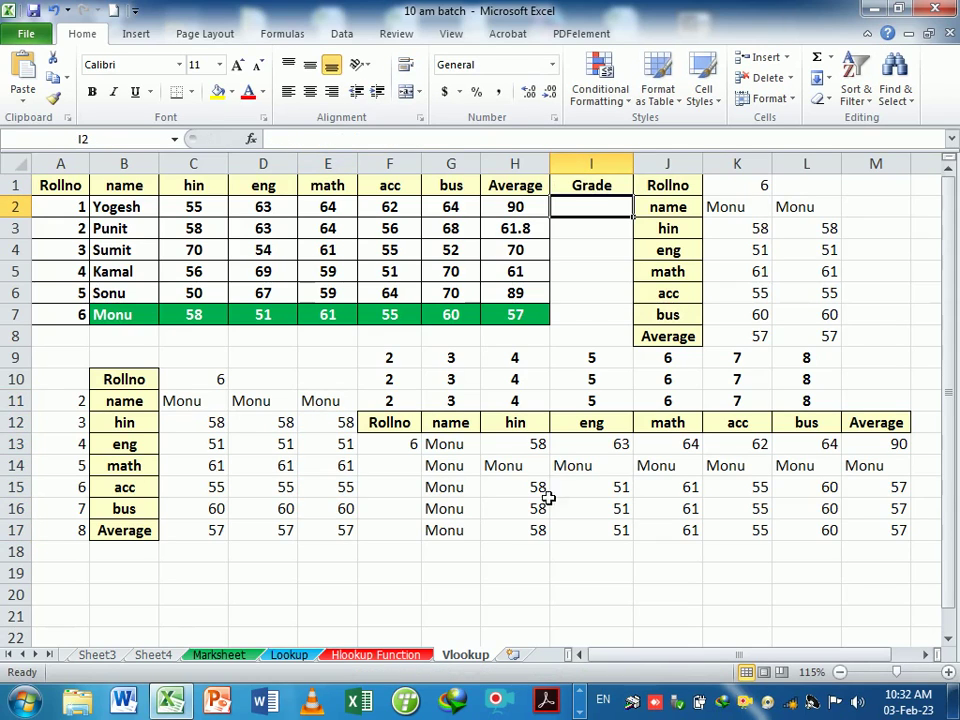
- Copy the Average/Grade band table from the Lookup sheet and paste it at K2 on Vlookup
click(376, 655)
scroll(608, 553, down, 3)
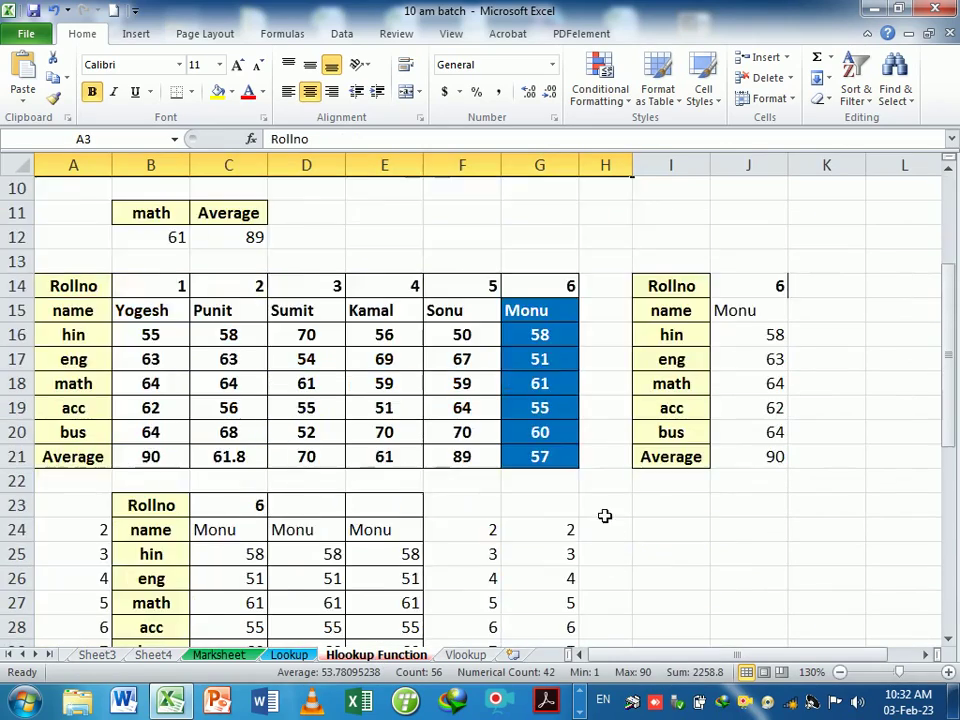
scroll(607, 514, down, 7)
scroll(608, 500, down, 4)
scroll(609, 500, up, 6)
scroll(609, 500, up, 8)
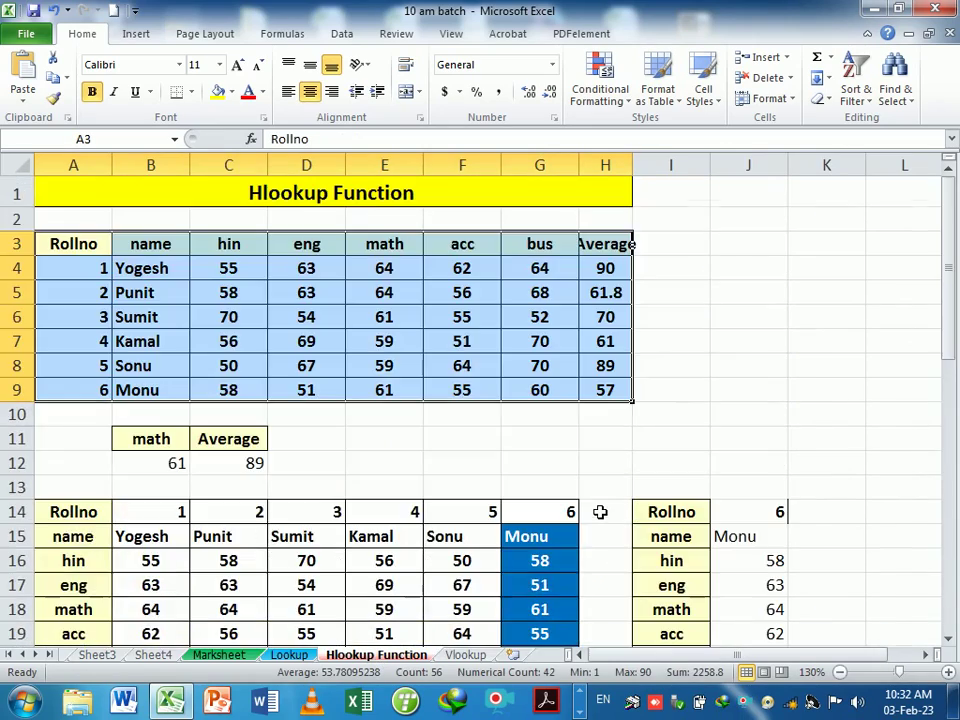
scroll(600, 512, down, 4)
click(292, 655)
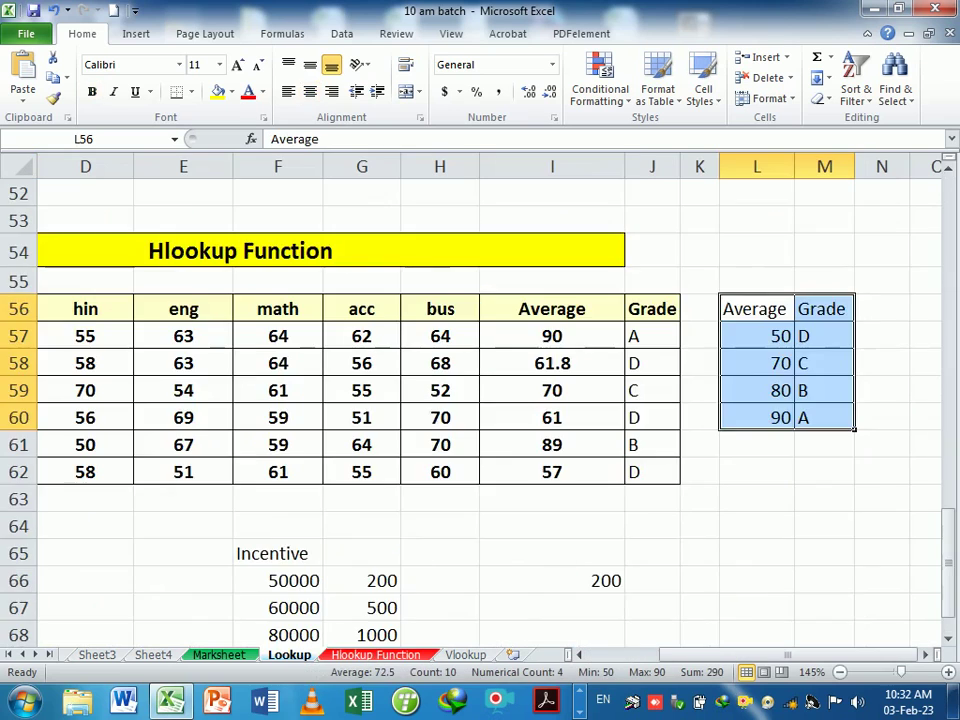
scroll(375, 552, down, 3)
scroll(375, 552, up, 5)
drag(754, 474, 845, 580)
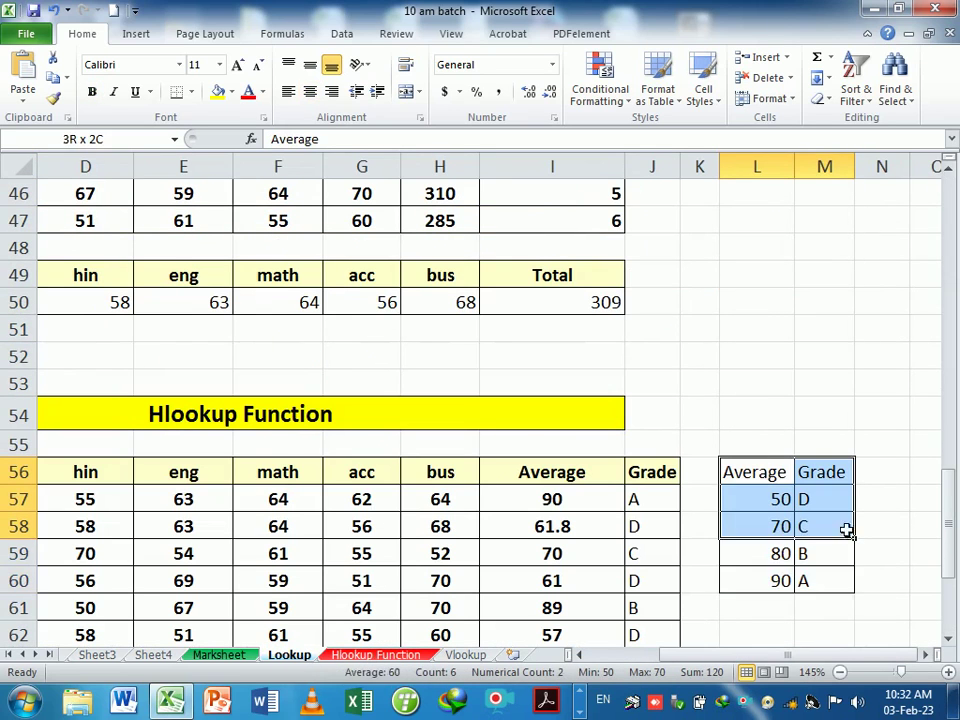
key(ctrl+c)
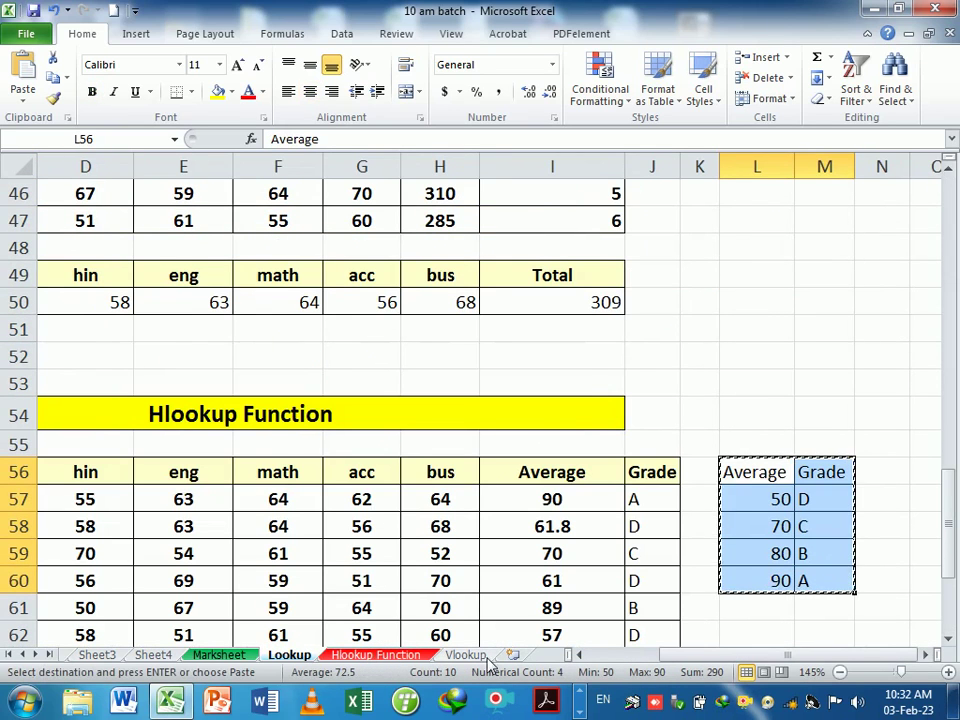
click(484, 658)
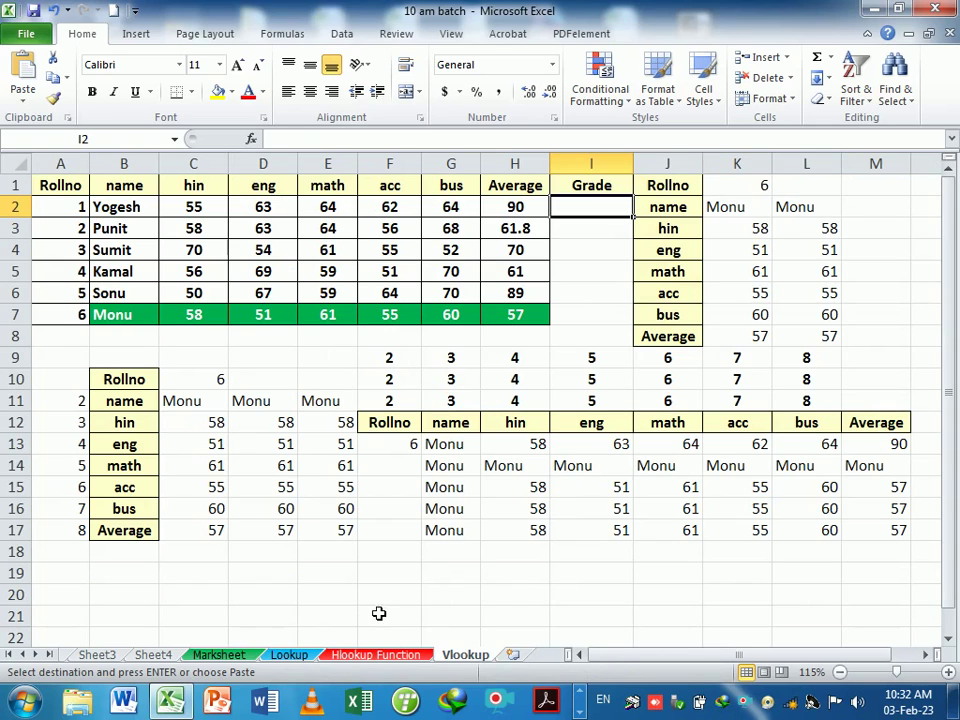
click(755, 210)
key(Return)
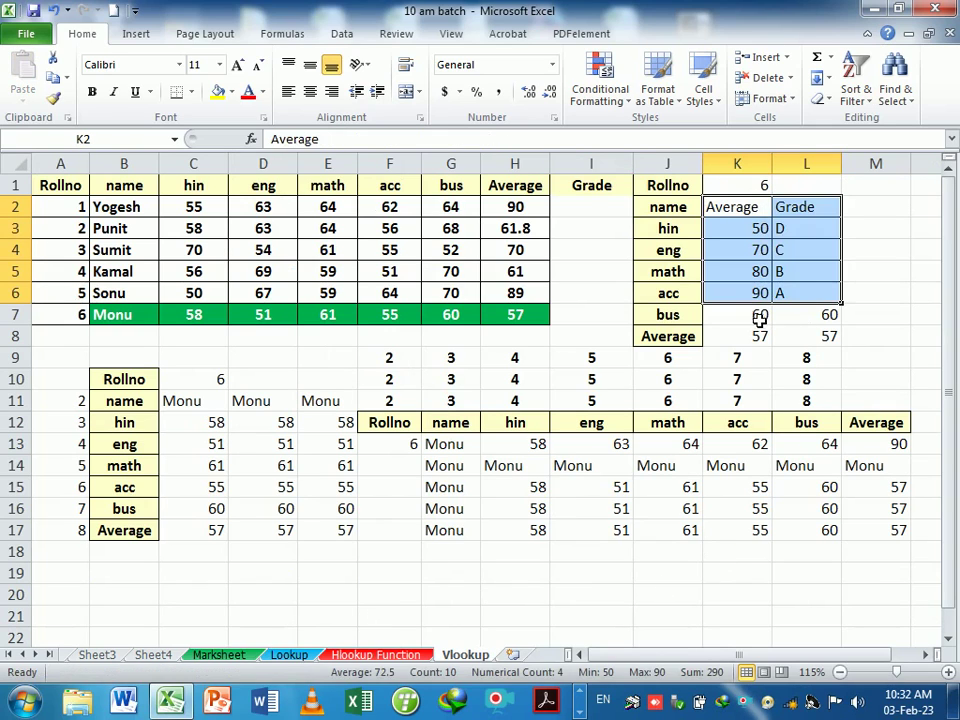
- Delete the leftover K7:L8 values and K1, and Clear All on J1:J8
drag(755, 316, 822, 345)
key(Delete)
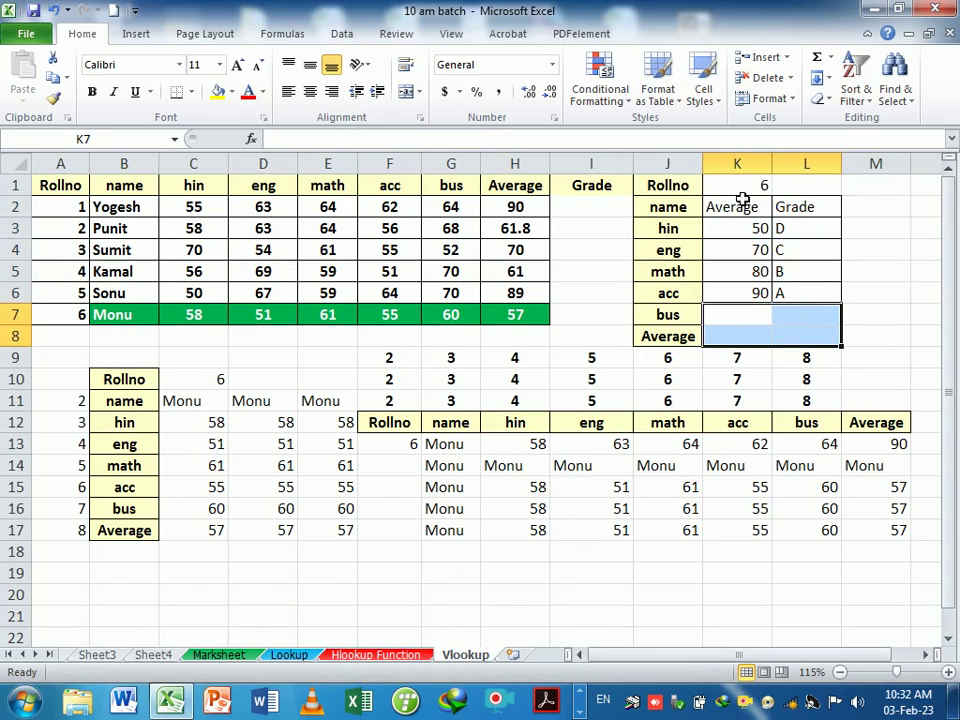
click(762, 190)
drag(677, 185, 693, 340)
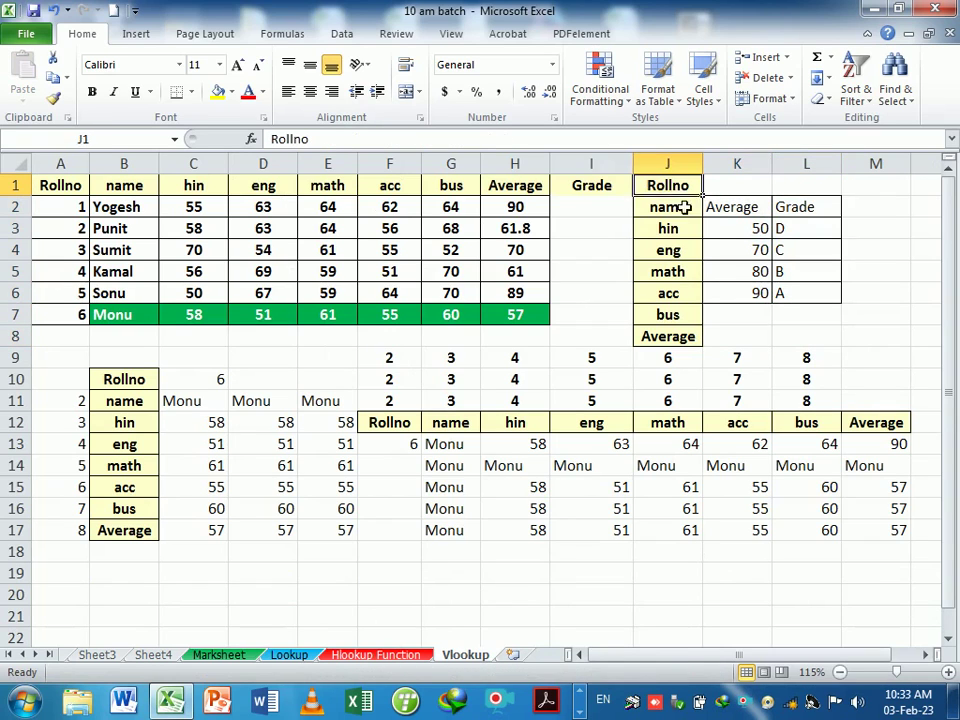
click(821, 99)
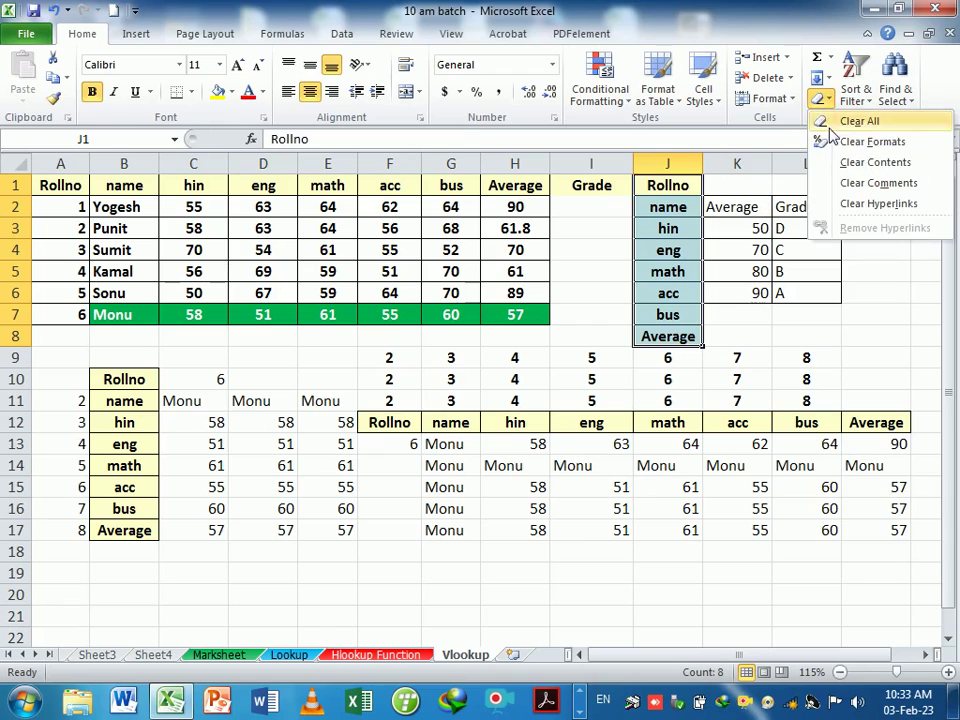
click(857, 121)
click(758, 312)
- Enter =VLOOKUP(H2,$K$2:$L$6,2,1) in I2 so the 90 average returns grade A
click(608, 214)
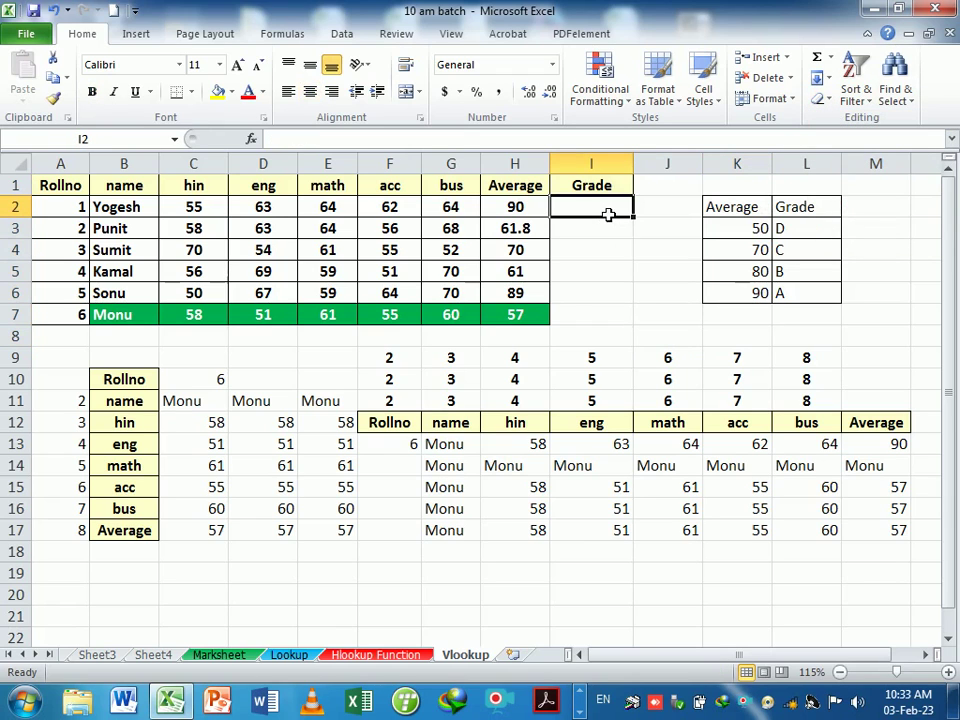
text(=v)
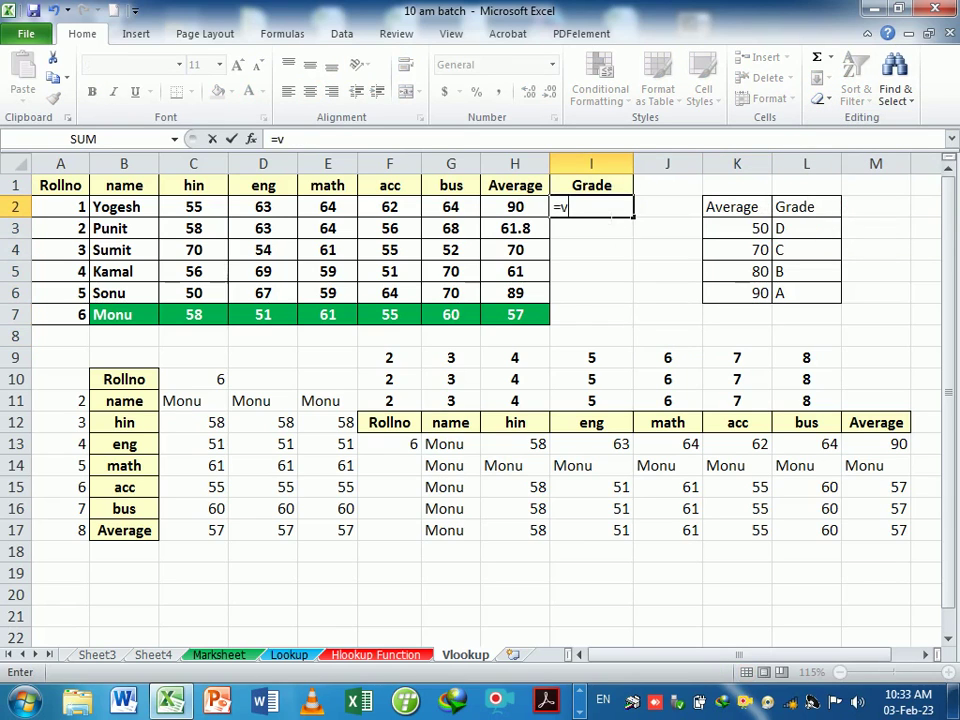
text(l)
key(Tab)
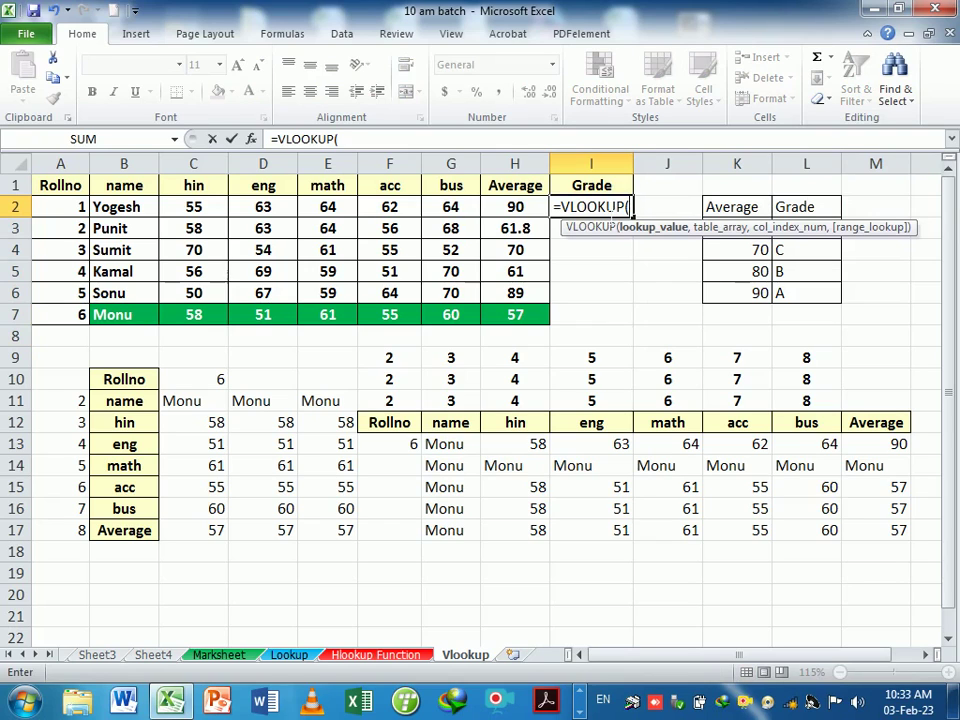
click(520, 207)
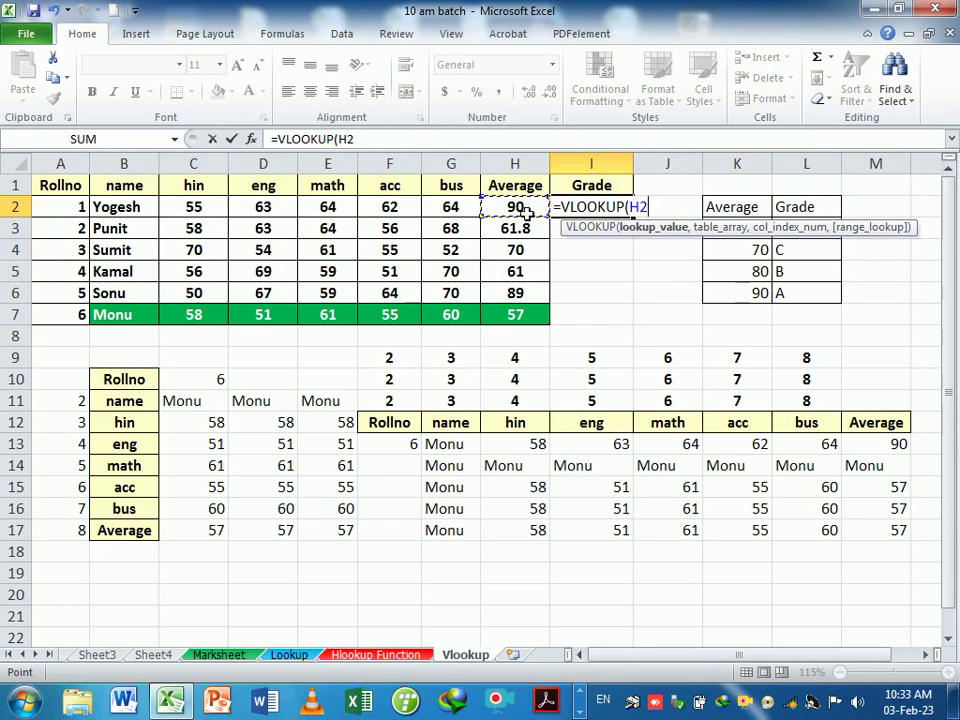
text(,)
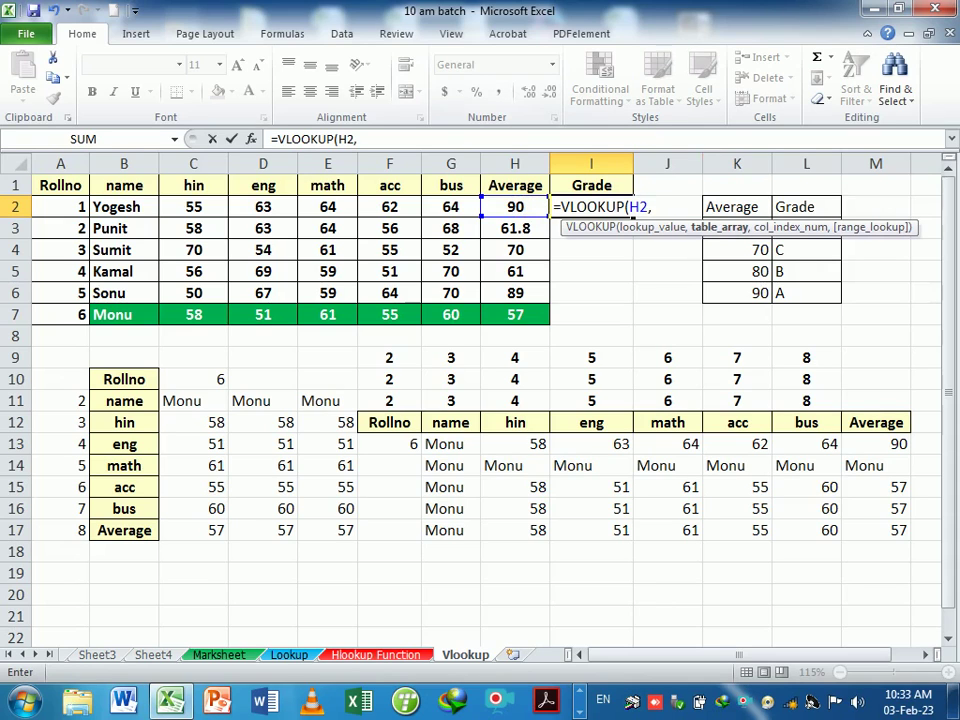
drag(738, 205, 809, 291)
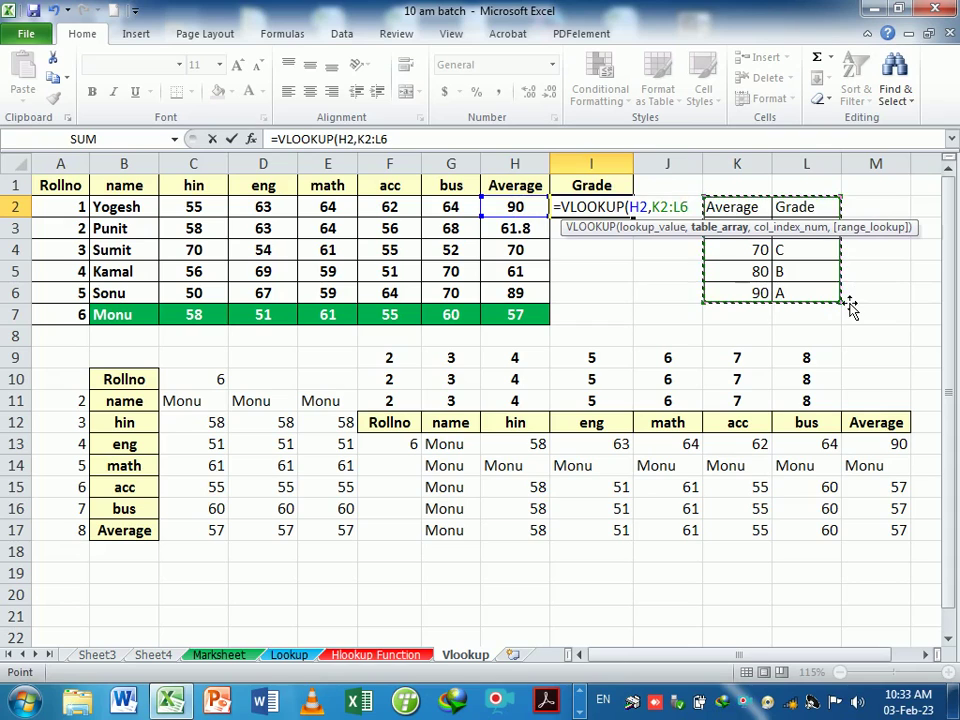
key(F4)
text($L$6,)
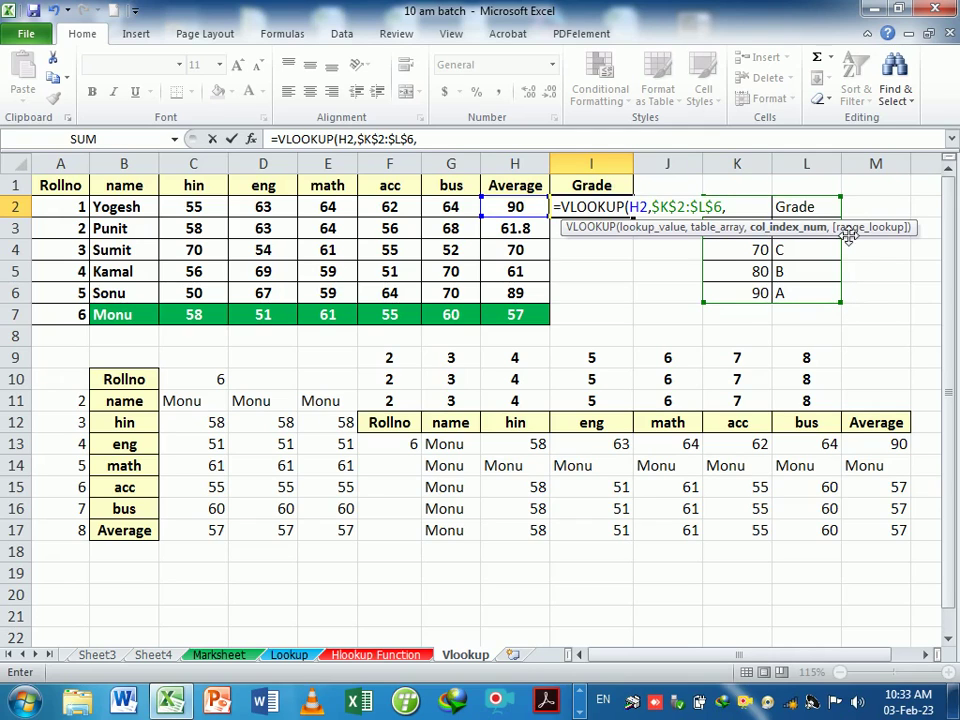
drag(851, 234, 835, 347)
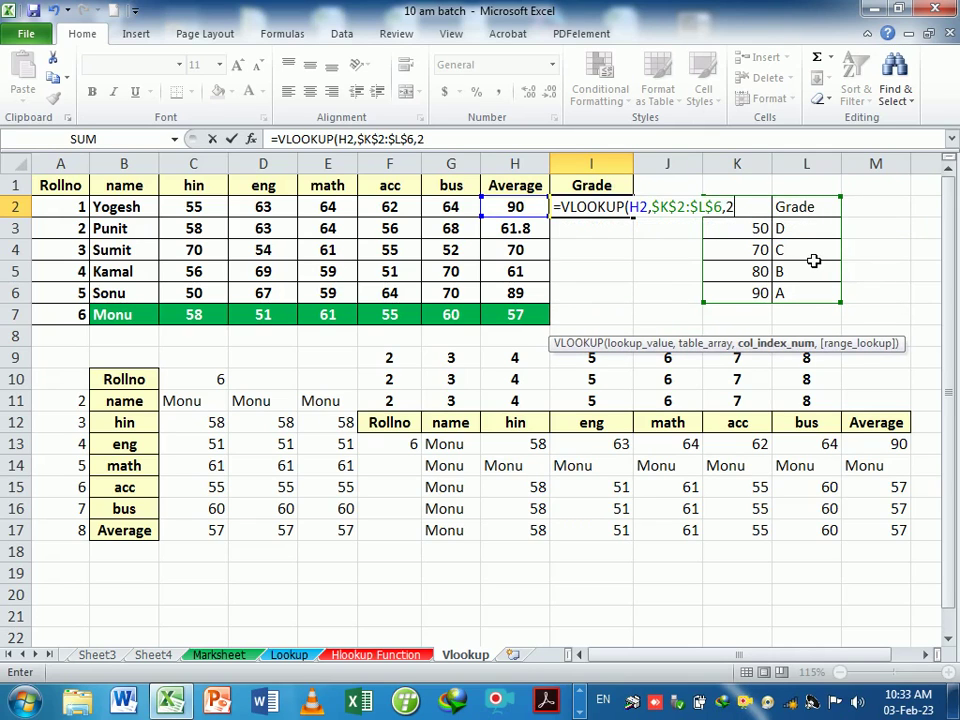
text(,1)
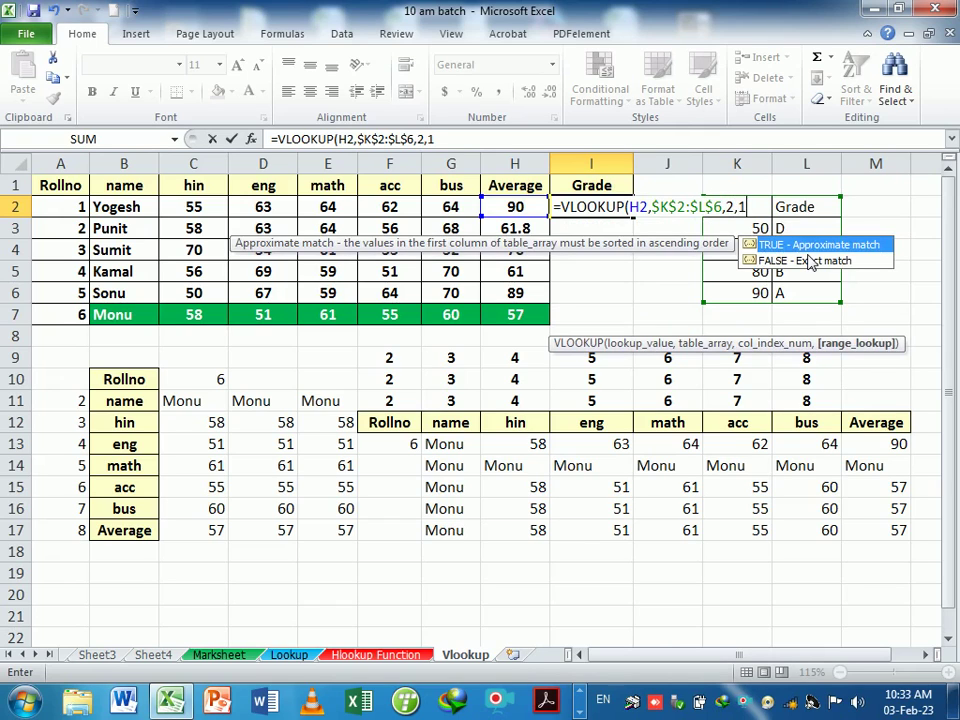
text())
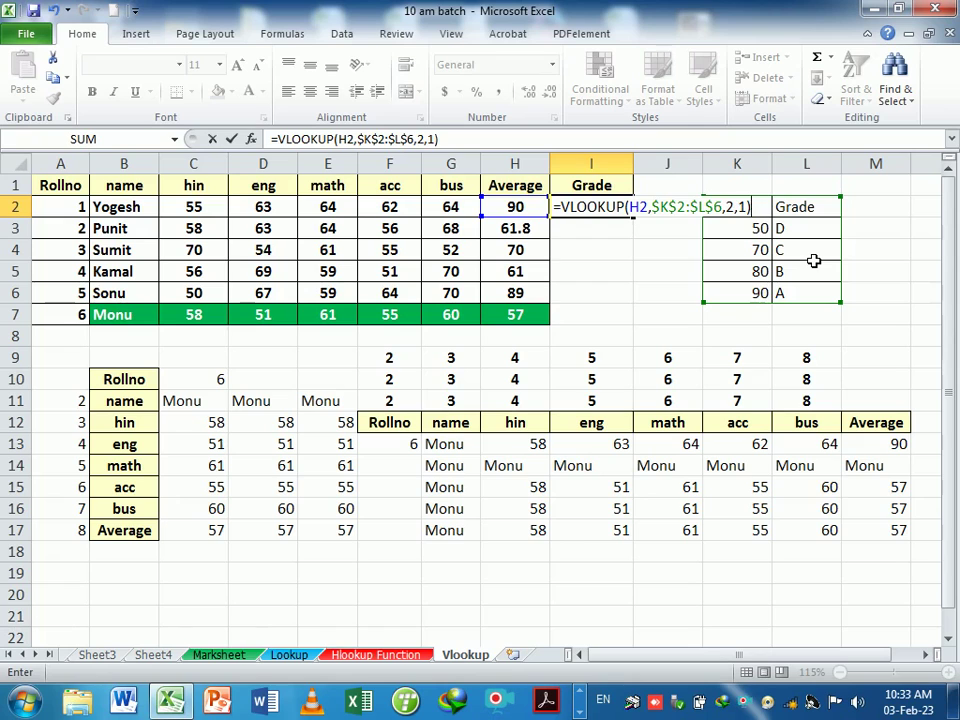
key(Return)
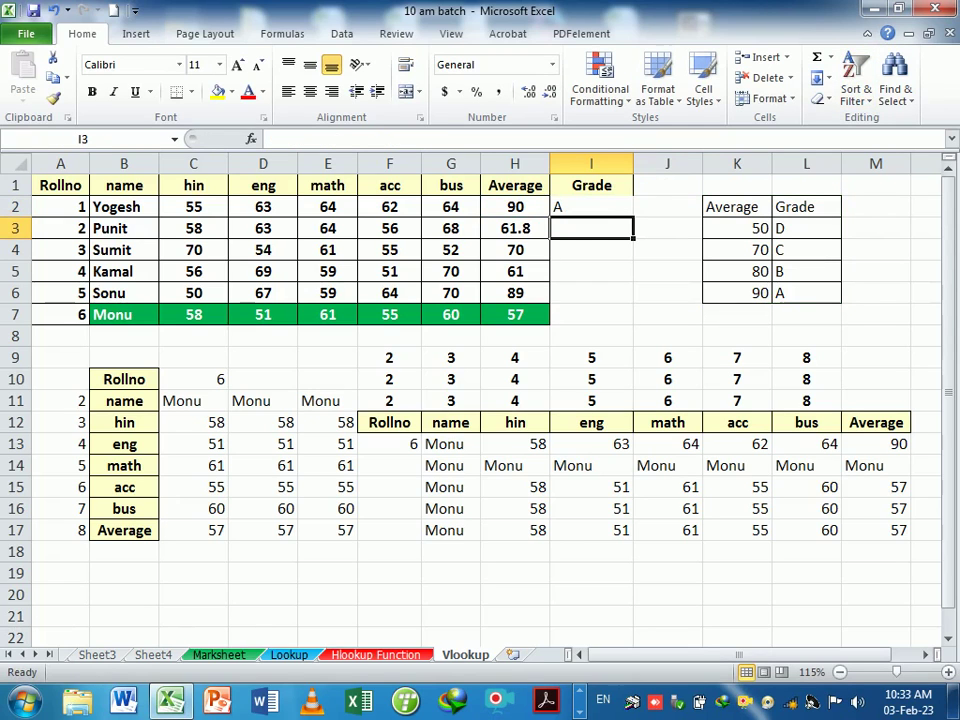
- Fill the grade formula down to I7 and give I2:I7 all borders
click(608, 216)
drag(633, 217, 637, 336)
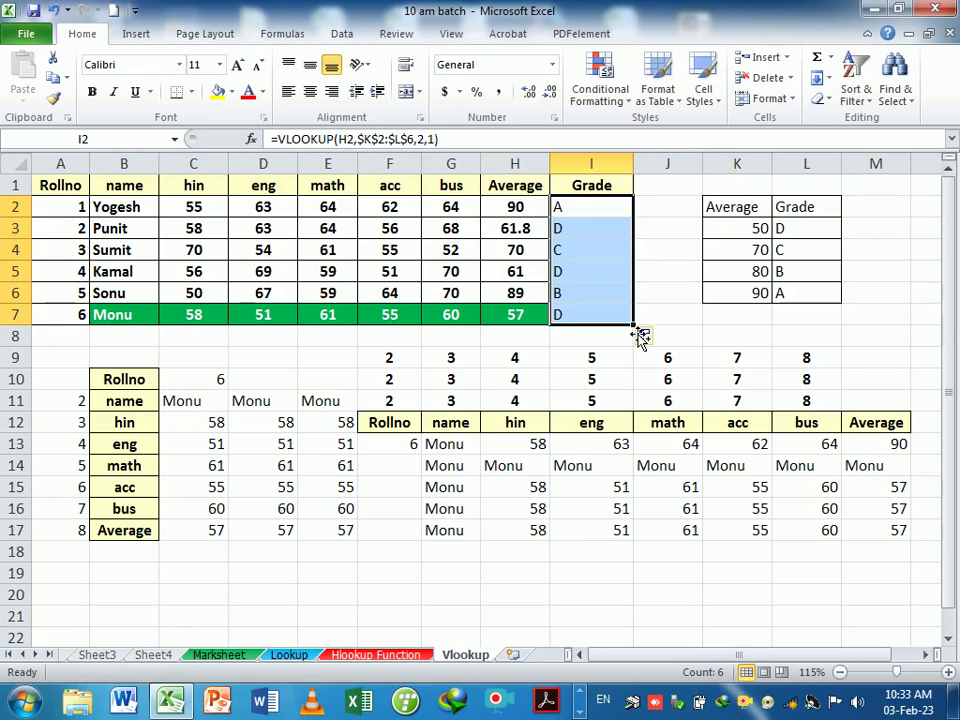
click(190, 92)
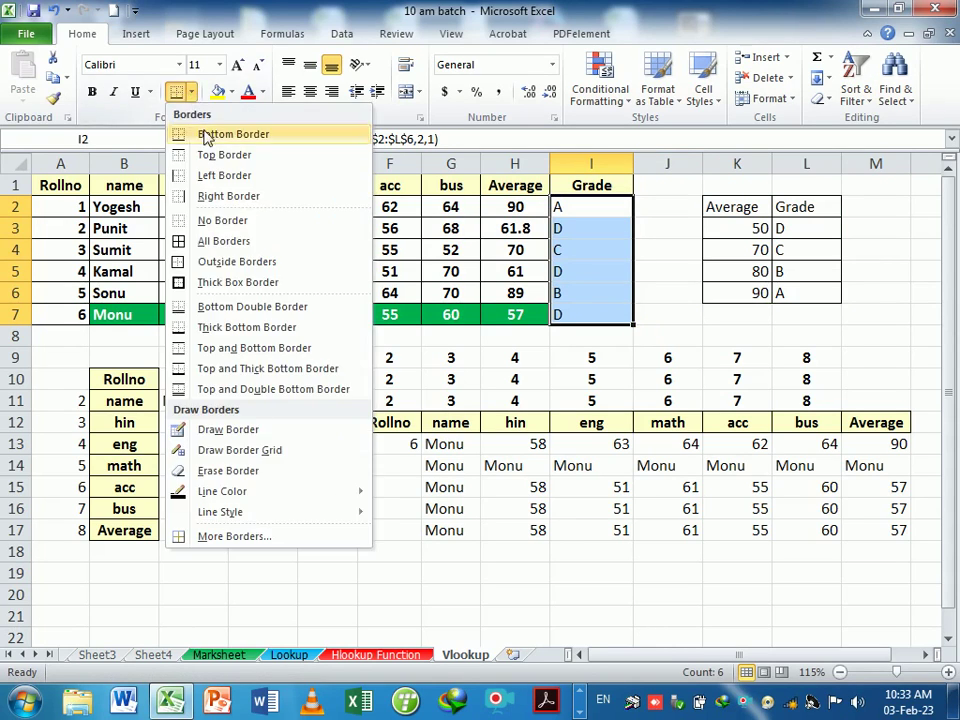
click(215, 241)
- Insert one blank row 9 above the lookup cards, undoing the extra inserted row
click(662, 358)
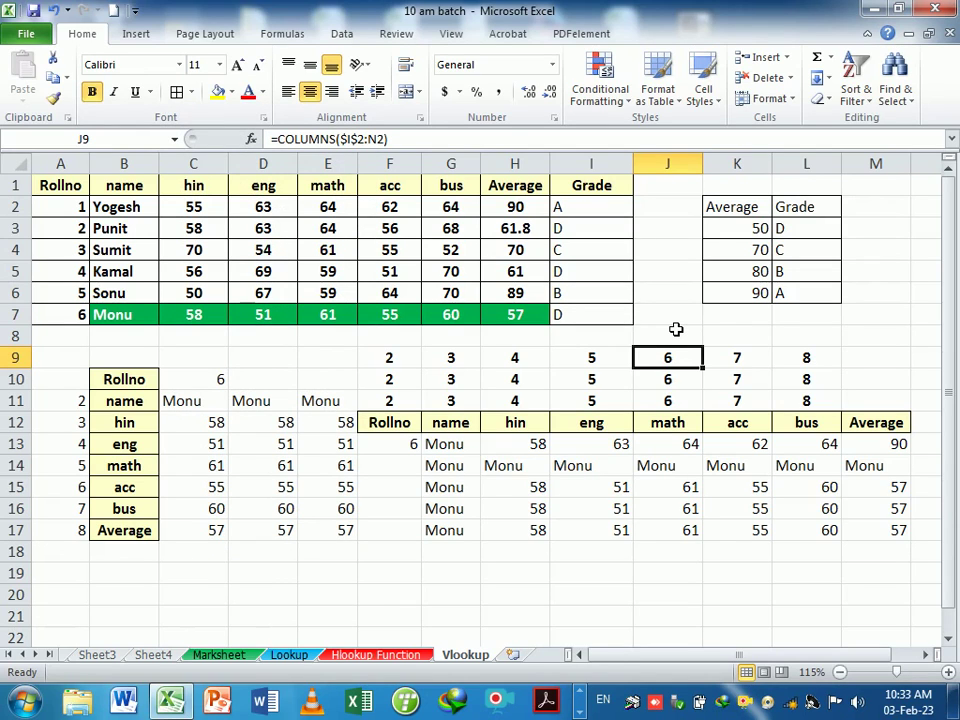
click(30, 366)
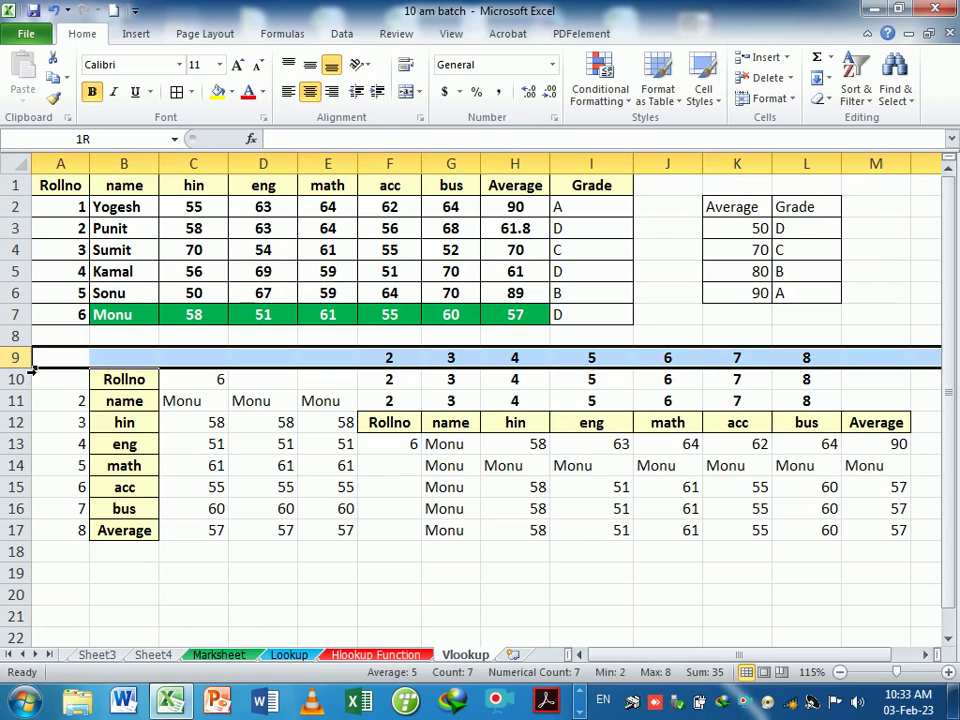
key(ctrl+shift+plus)
key(ctrl+shift+plus)
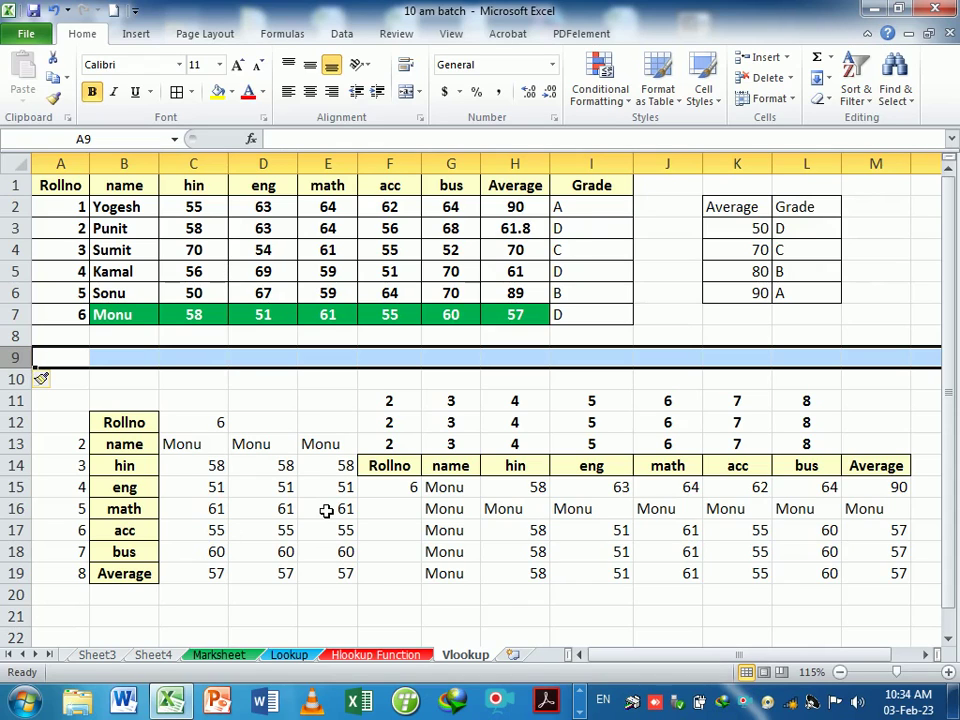
key(ctrl+z)
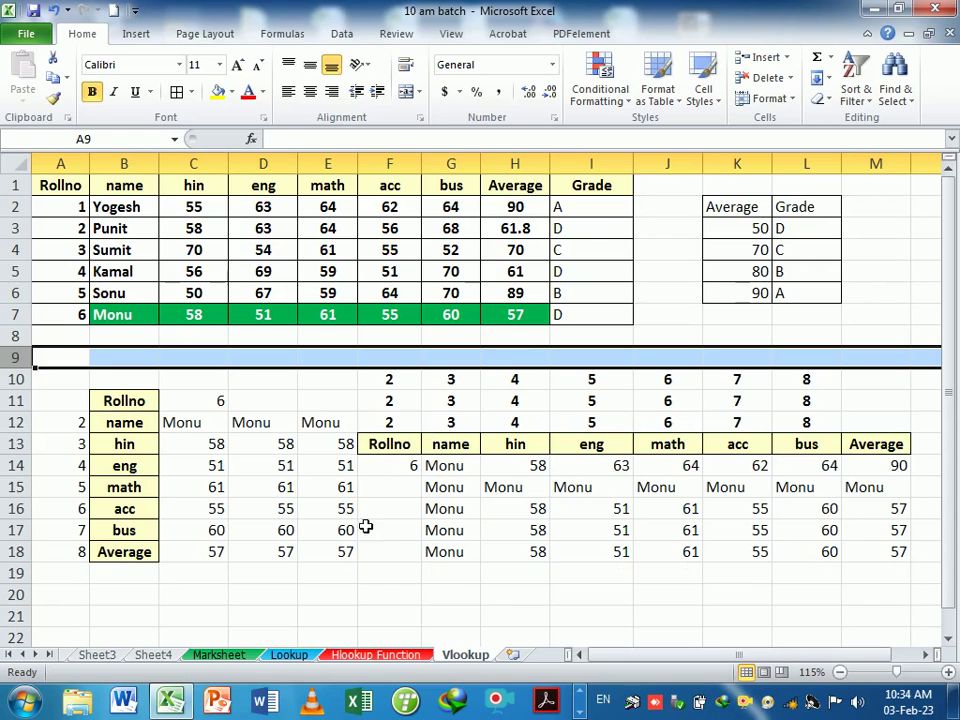
- Try roll number 7 in the lookup card's F14, then undo it back to 6
click(408, 470)
text(7)
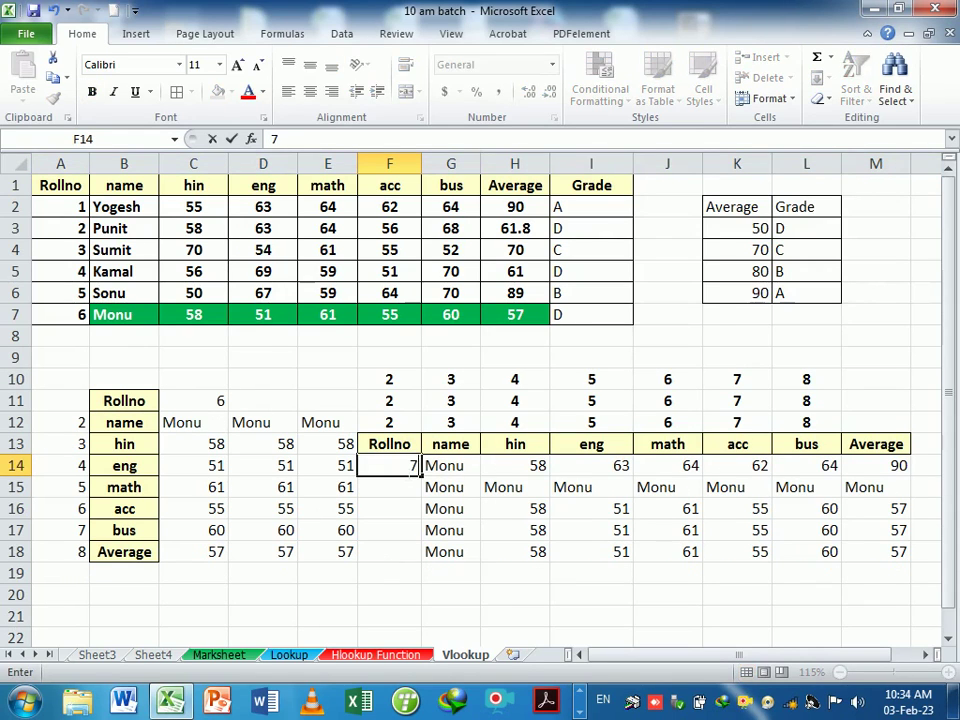
key(Return)
key(ctrl+z)
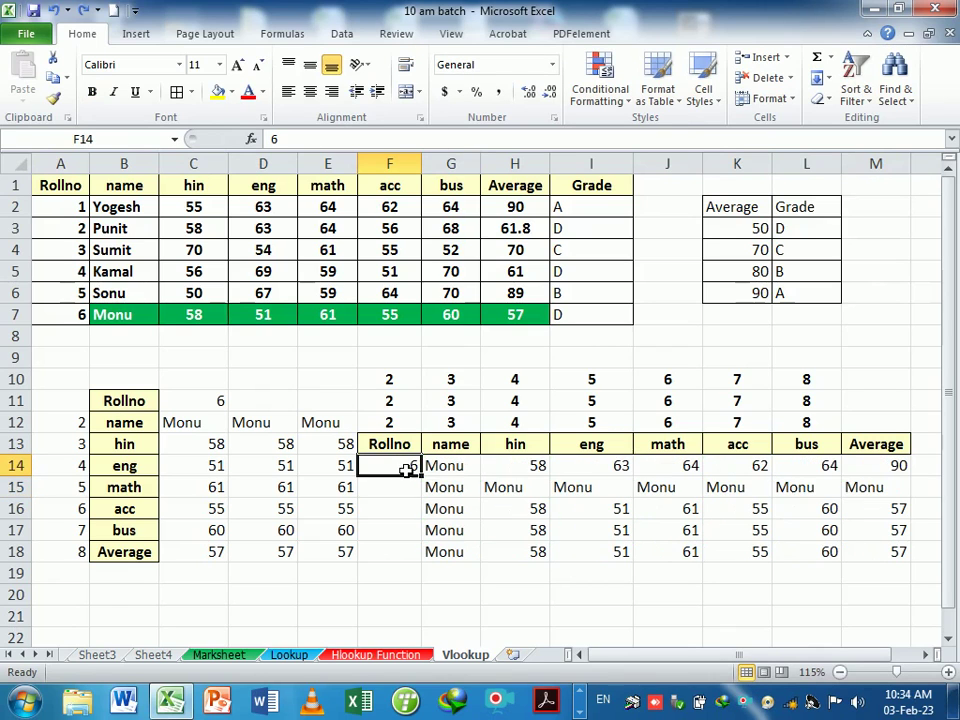
- Enter row 8 with roll number 7, the student's name, and marks 90, 90, 90, 90, 70
click(66, 339)
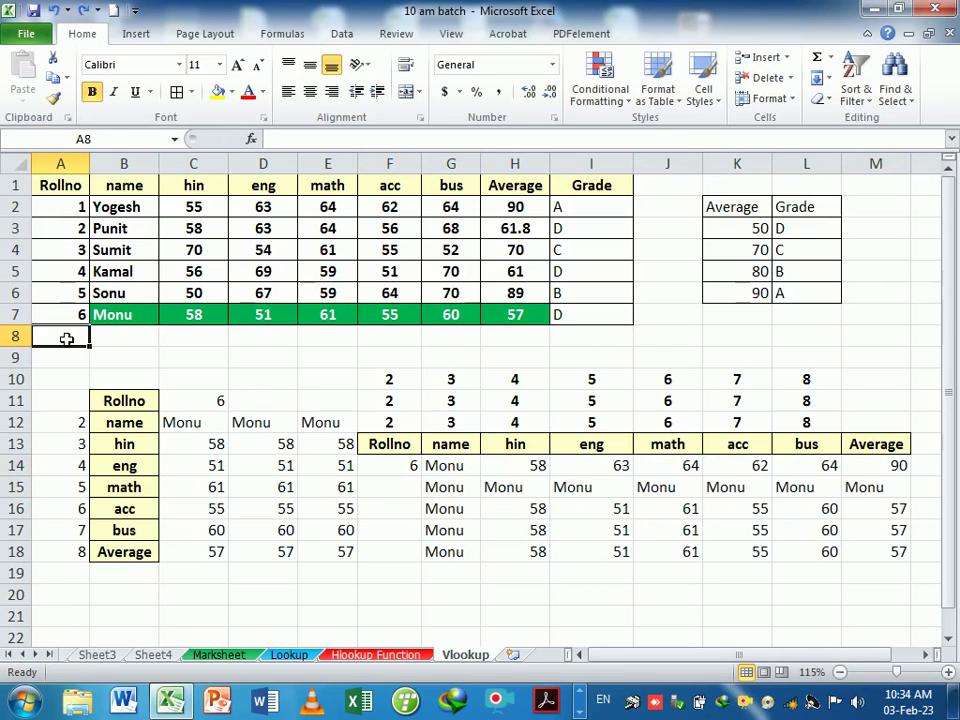
text(7)
key(Tab)
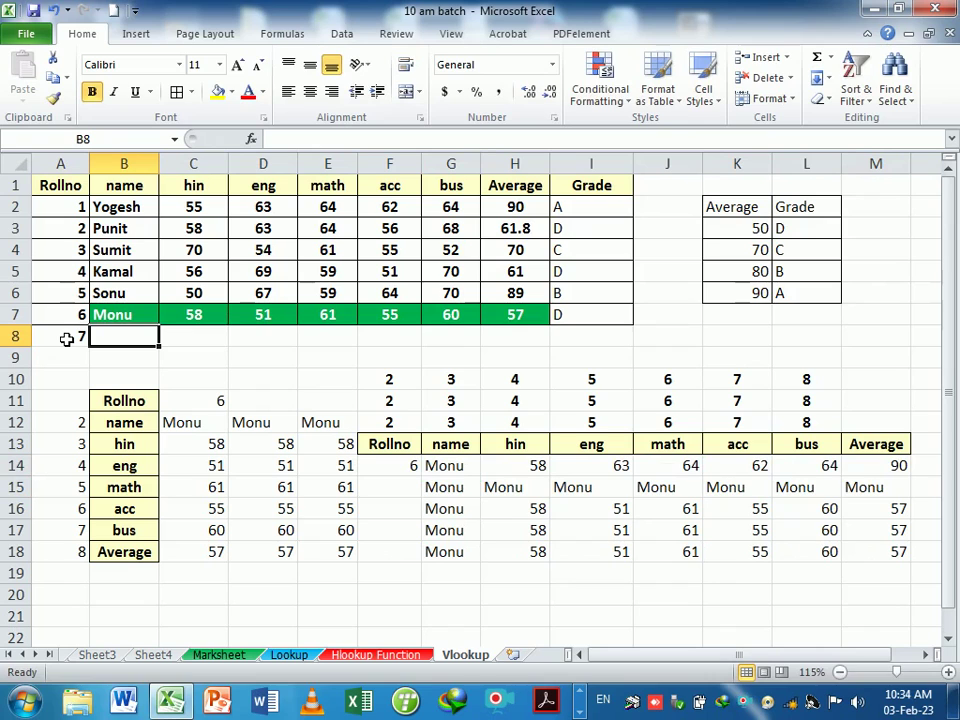
text(Umehs)
key(Tab)
text(90)
key(Tab)
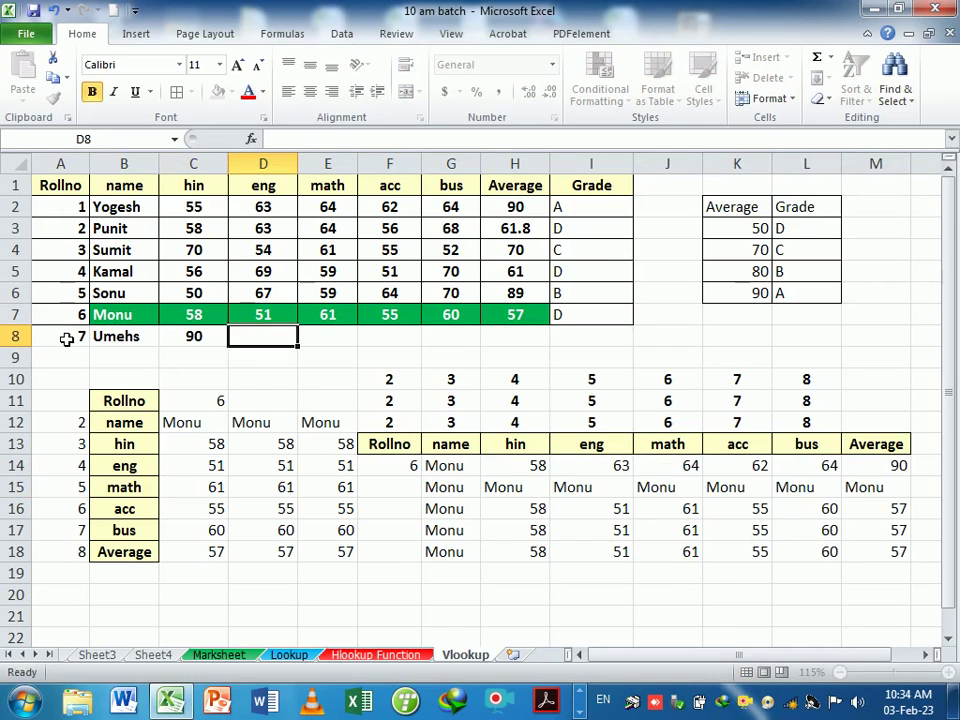
text(90	90	90)
key(Tab)
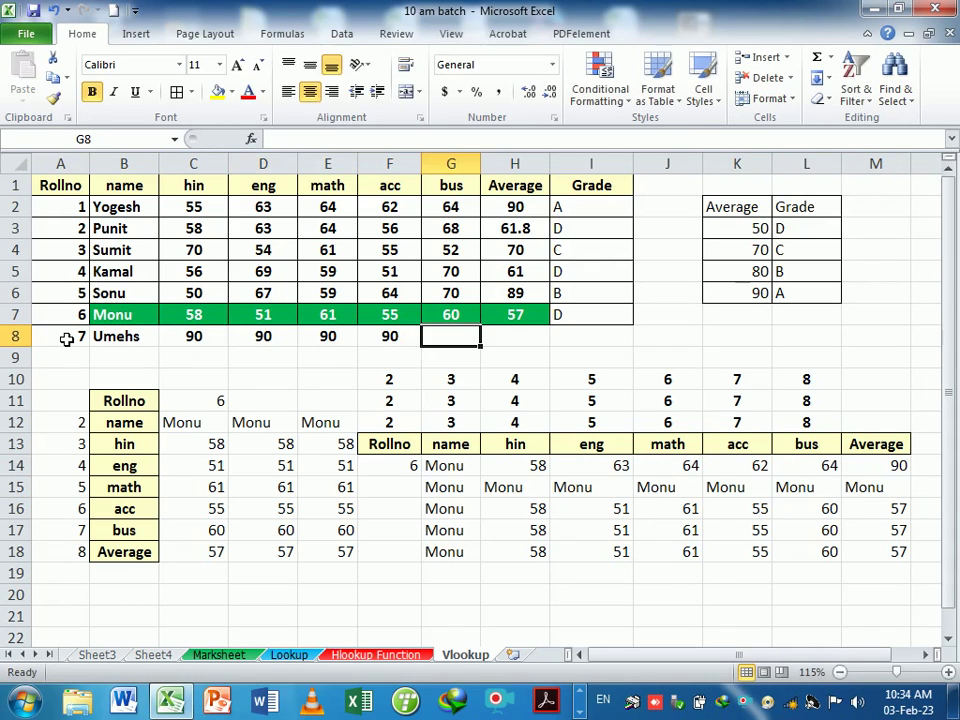
text(70)
key(Tab)
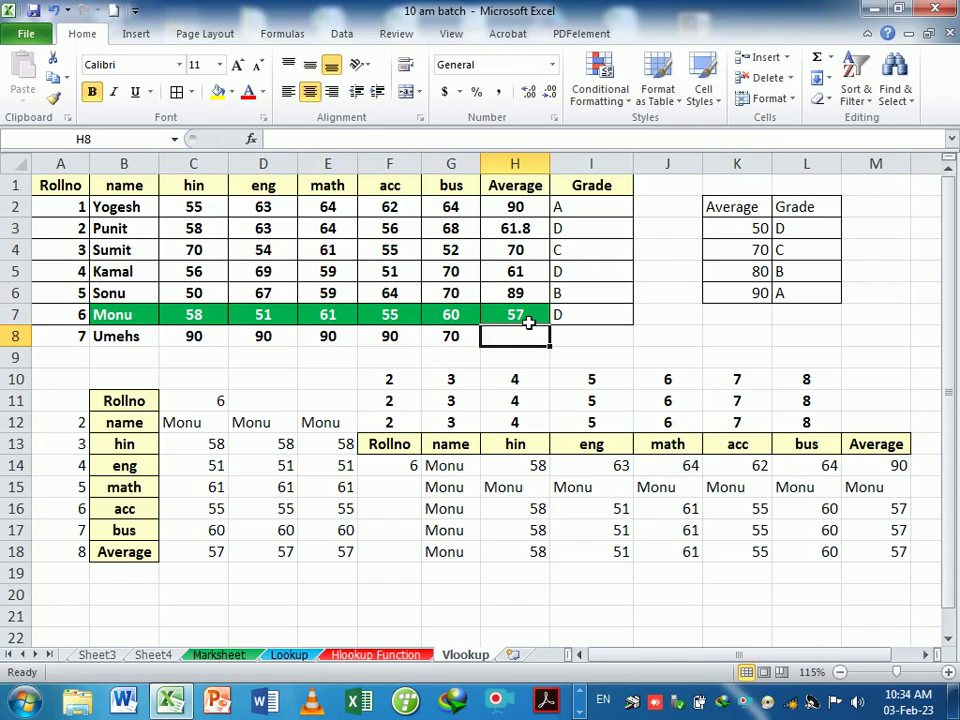
- Fill the average and grade formulas down to row 8, giving 86 and B
drag(528, 321, 580, 316)
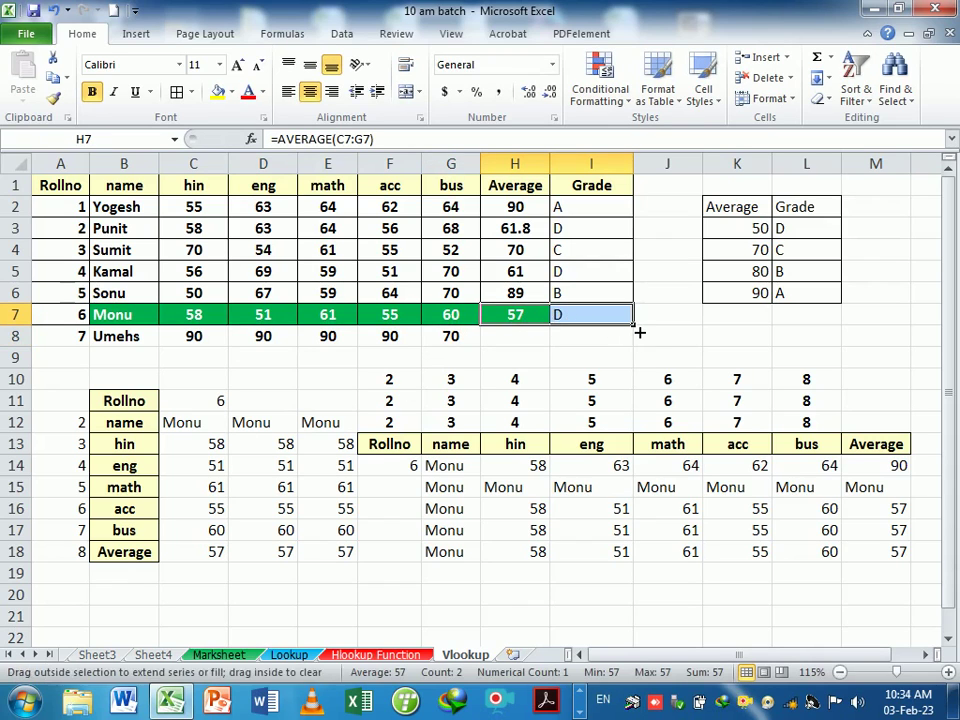
drag(638, 332, 636, 345)
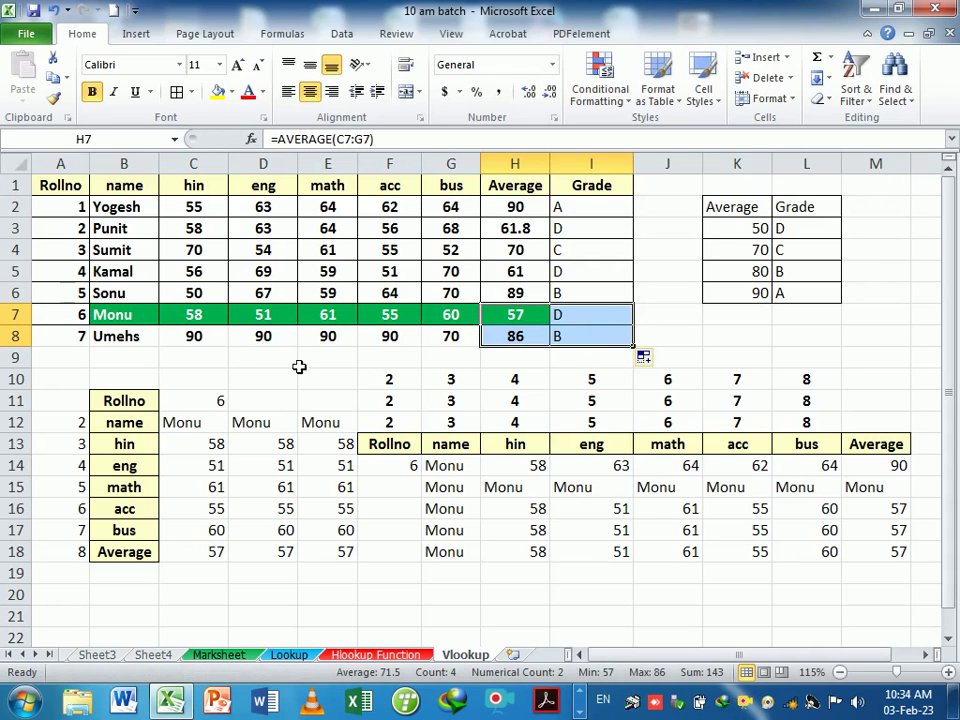
click(398, 470)
text(7)
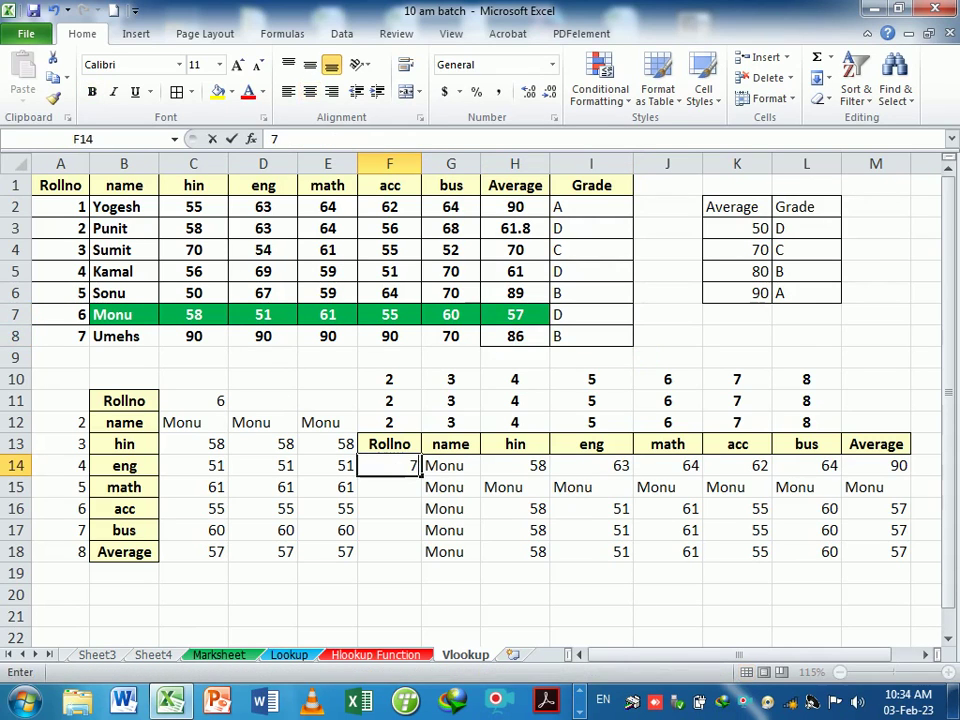
key(Return)
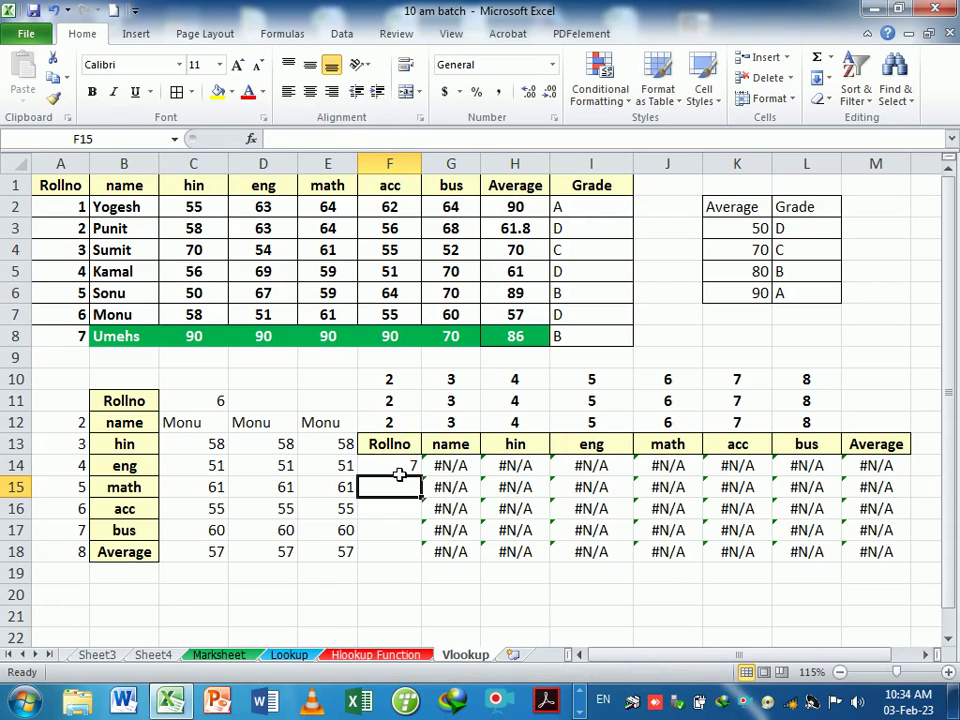
click(399, 474)
text(6)
key(ctrl+Return)
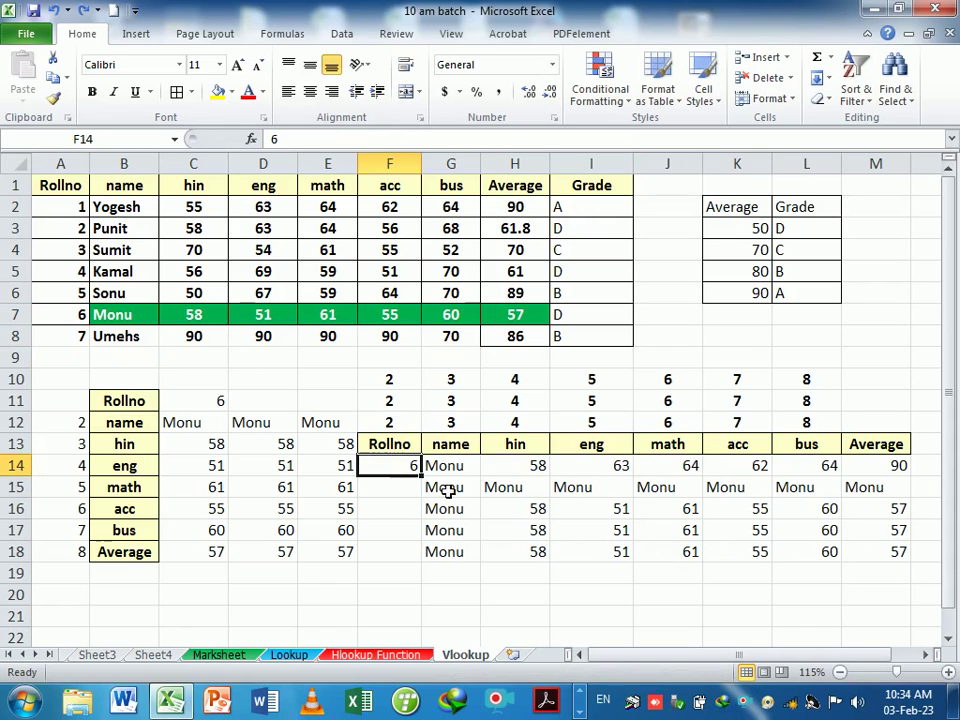
click(450, 552)
key(F2)
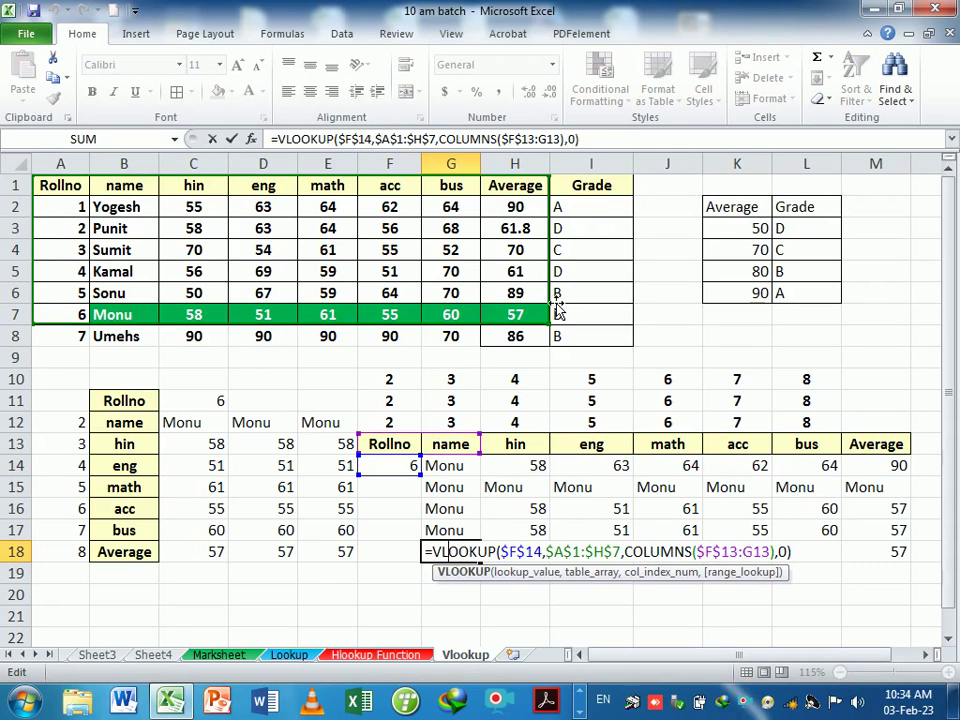
key(ctrl+Return)
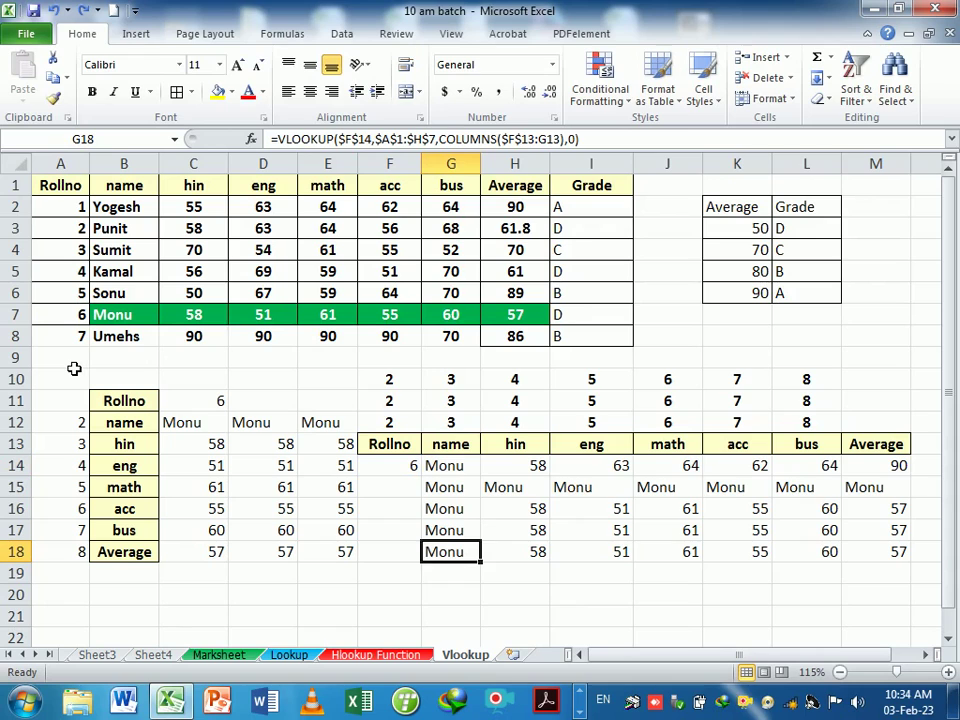
click(450, 580)
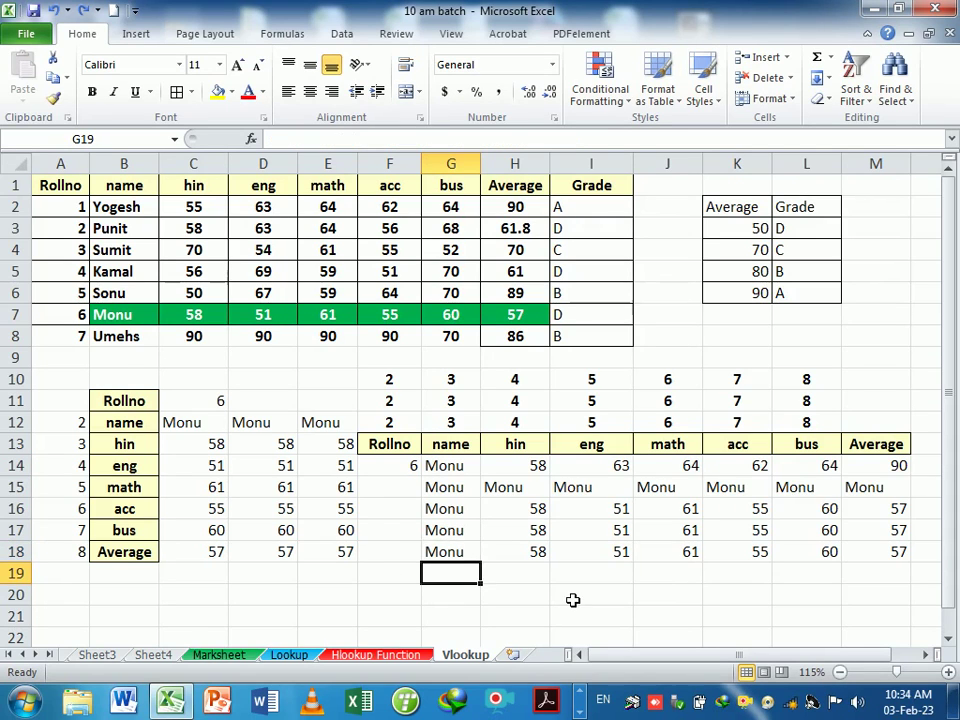
- Put roll number 7 in F19 and start a VLOOKUP in G19 with $F$19 as lookup value
key(Left)
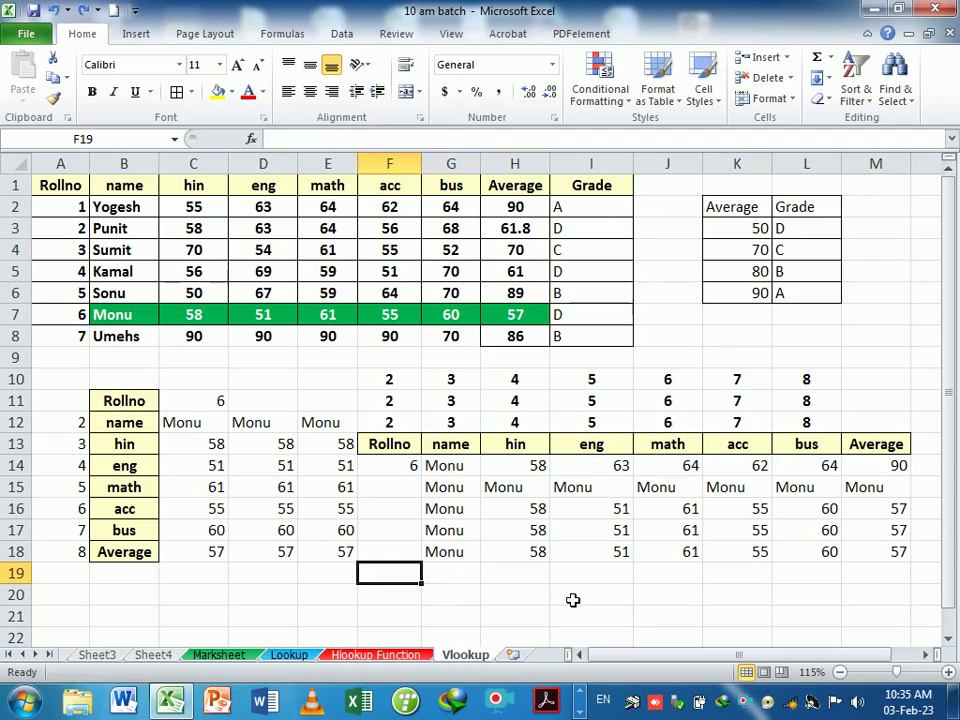
text(7)
key(Tab)
text(=v)
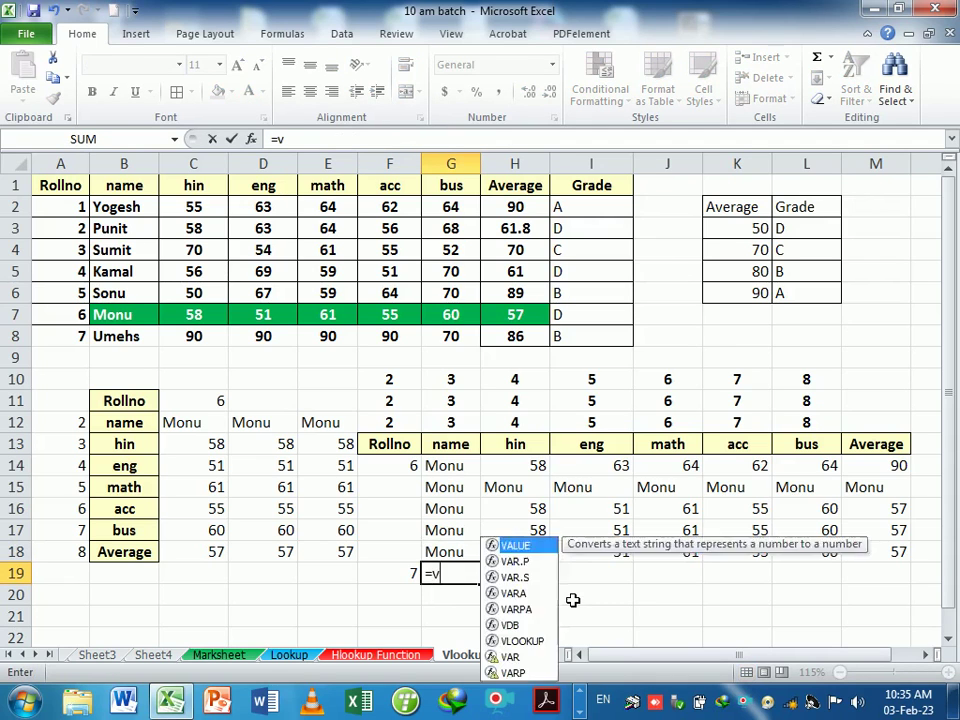
text(la)
key(BackSpace)
key(Tab)
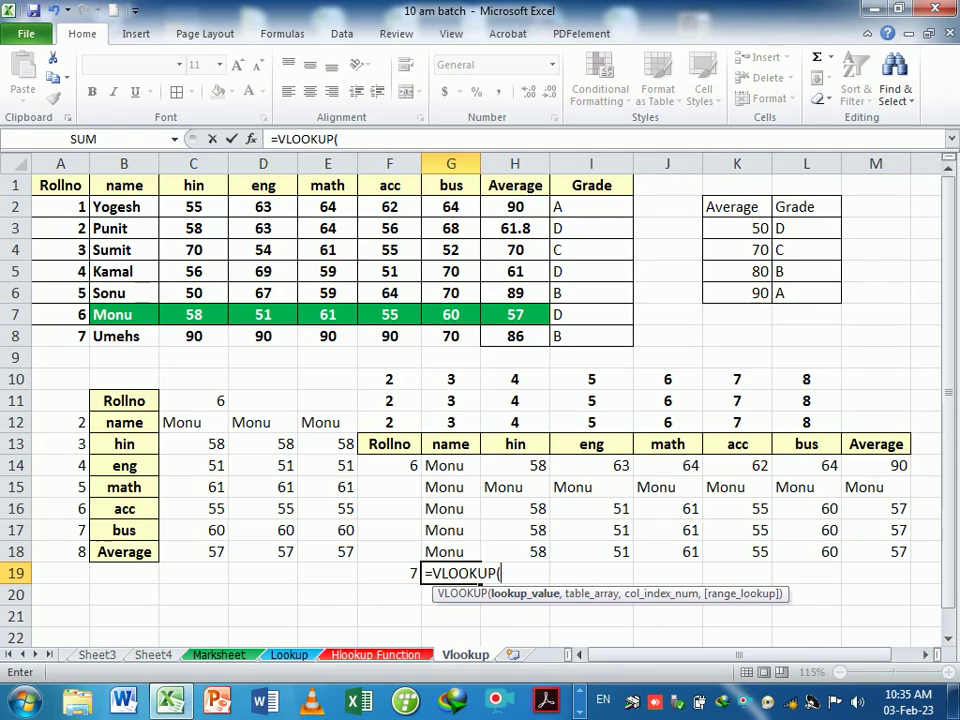
click(420, 575)
key(F4)
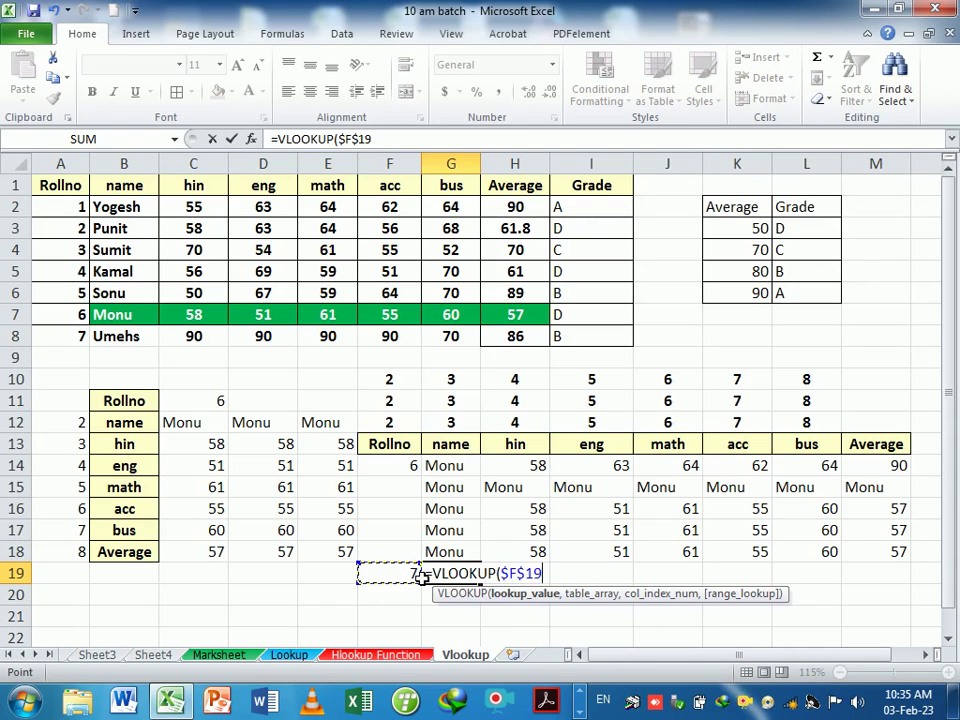
text(,)
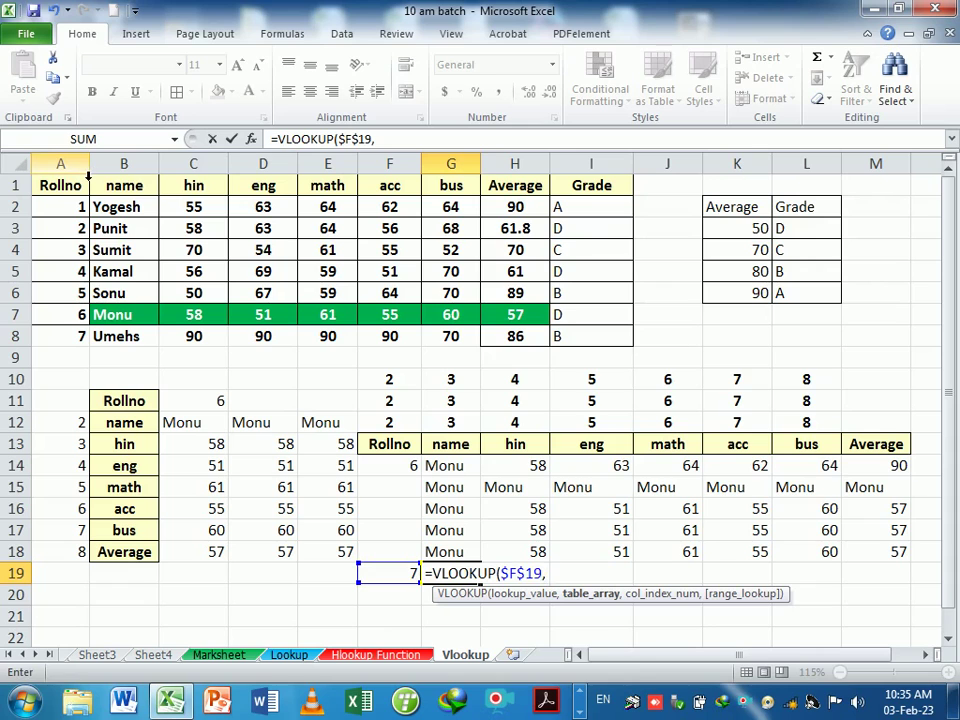
- Finish =VLOOKUP($F$19,$A:$I,COLUMN(B2),0) and copy it across to M19
drag(64, 165, 610, 205)
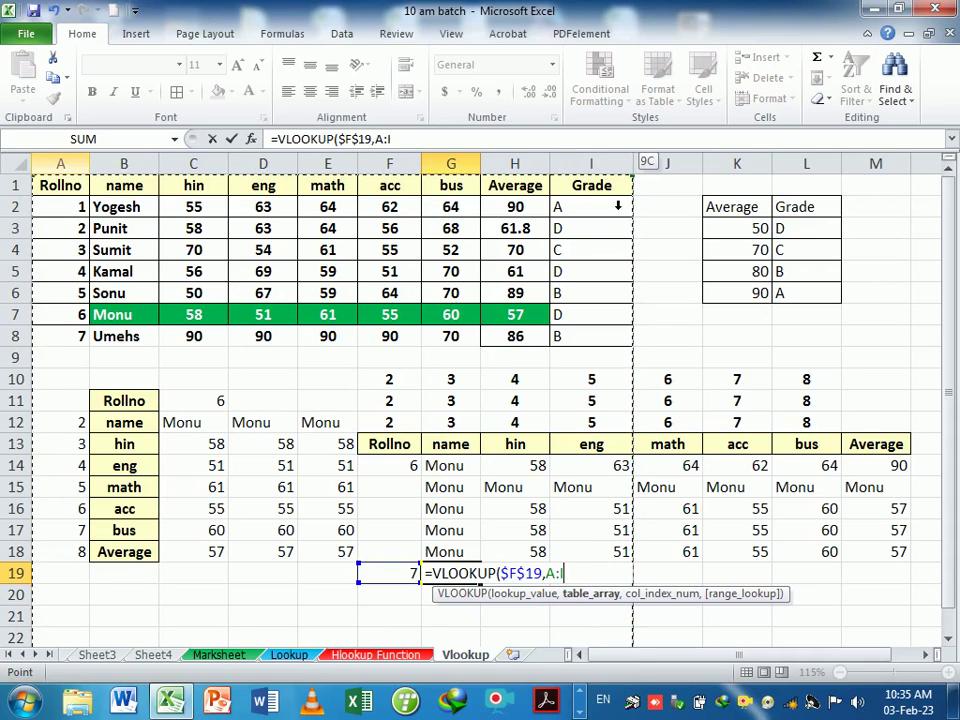
drag(62, 166, 621, 209)
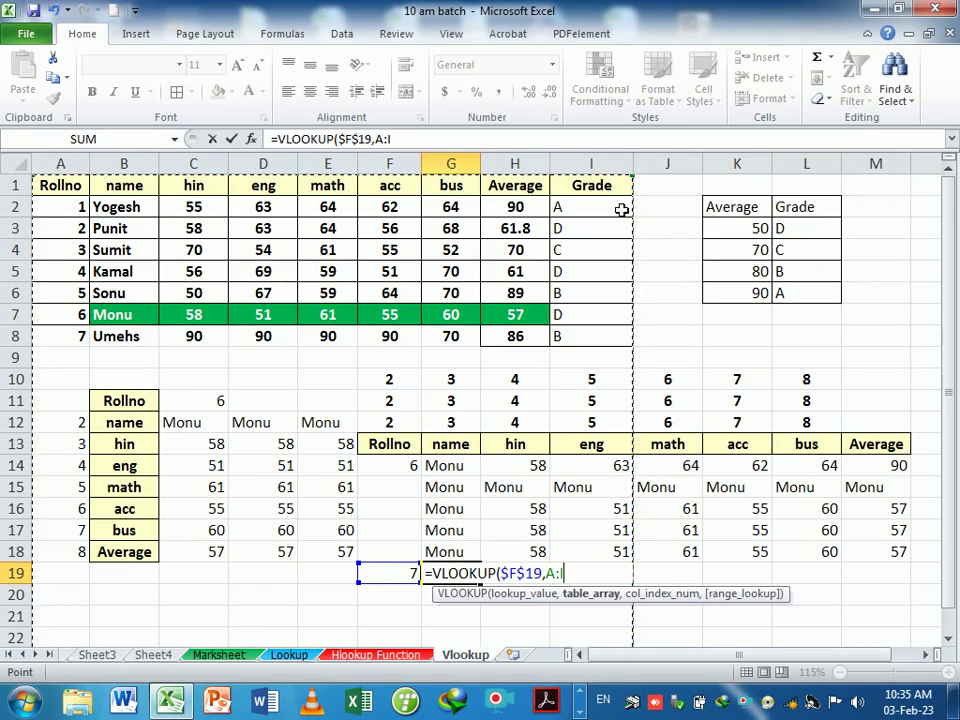
key(F4)
text($I,)
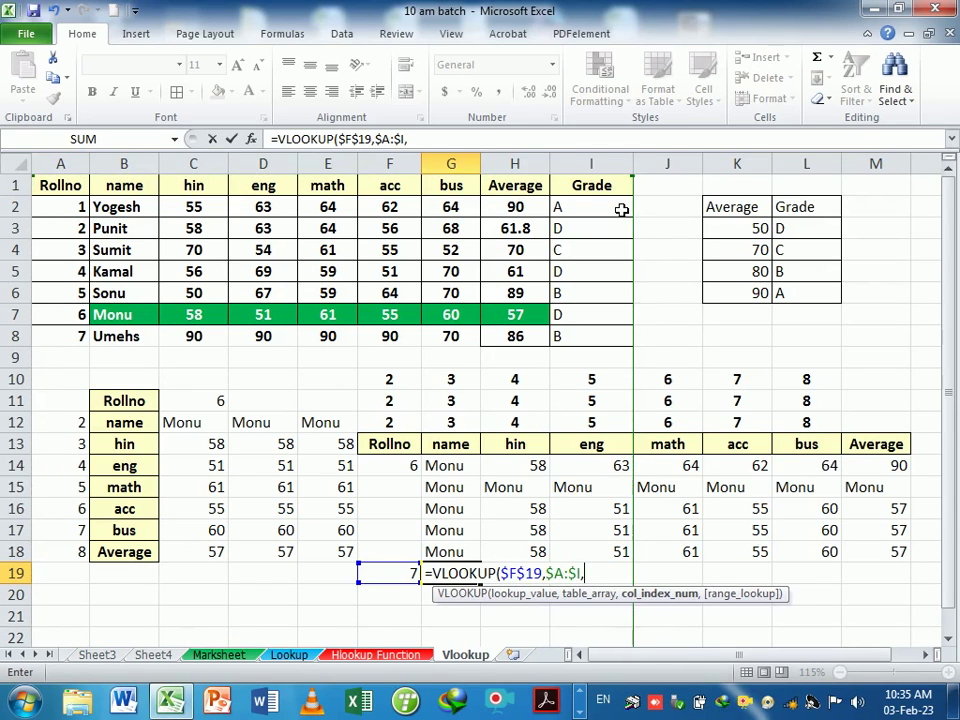
text(c)
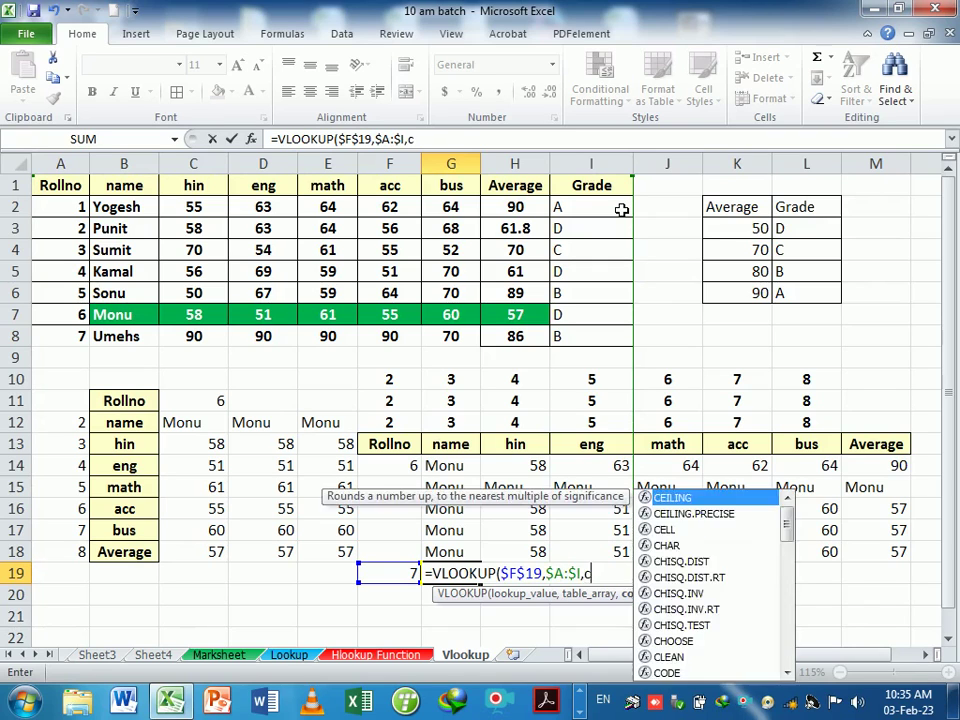
text(ol)
key(Tab)
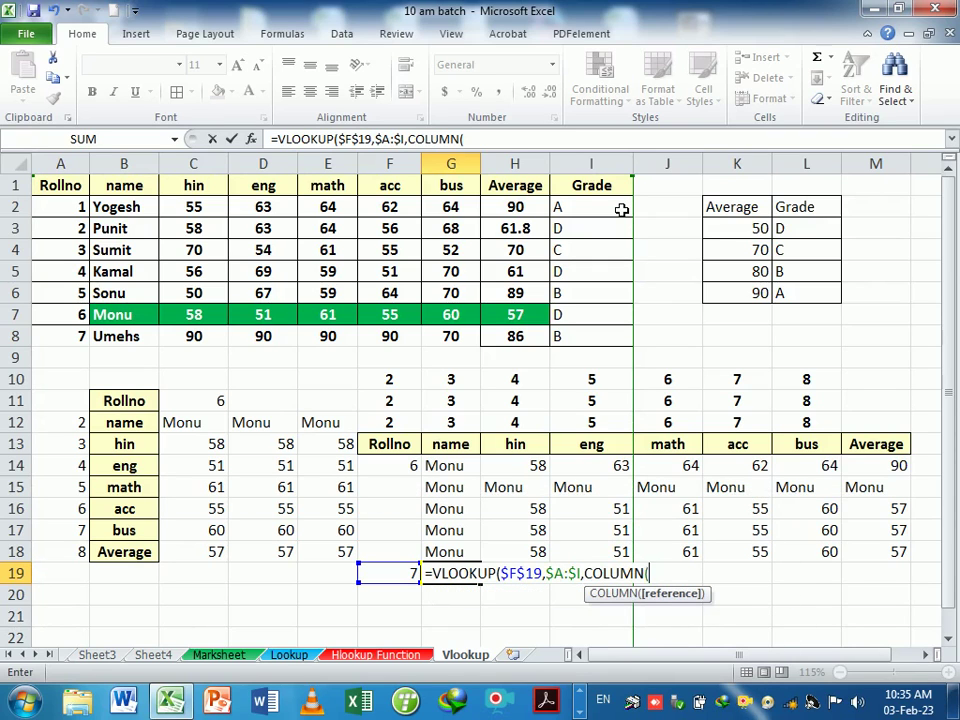
text(b)
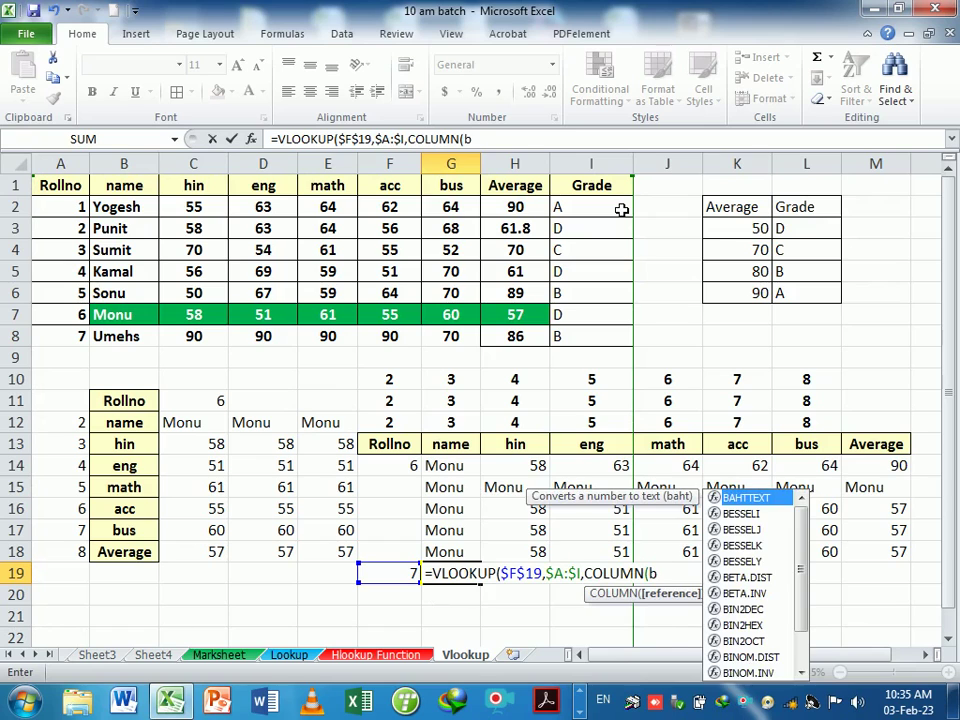
text(2))
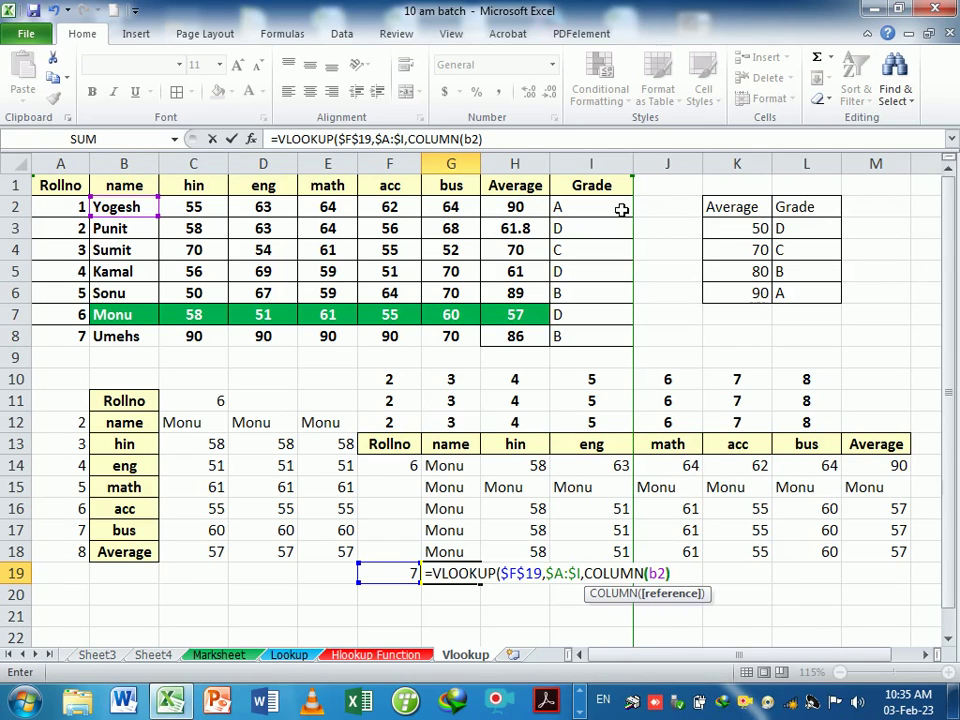
text(,0)
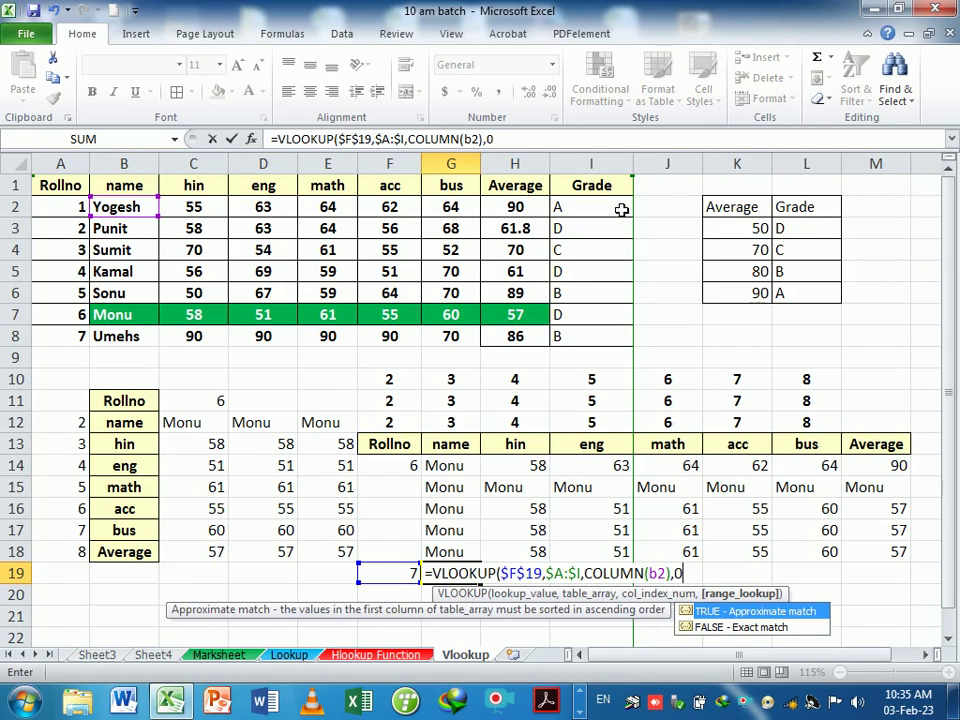
key(Return)
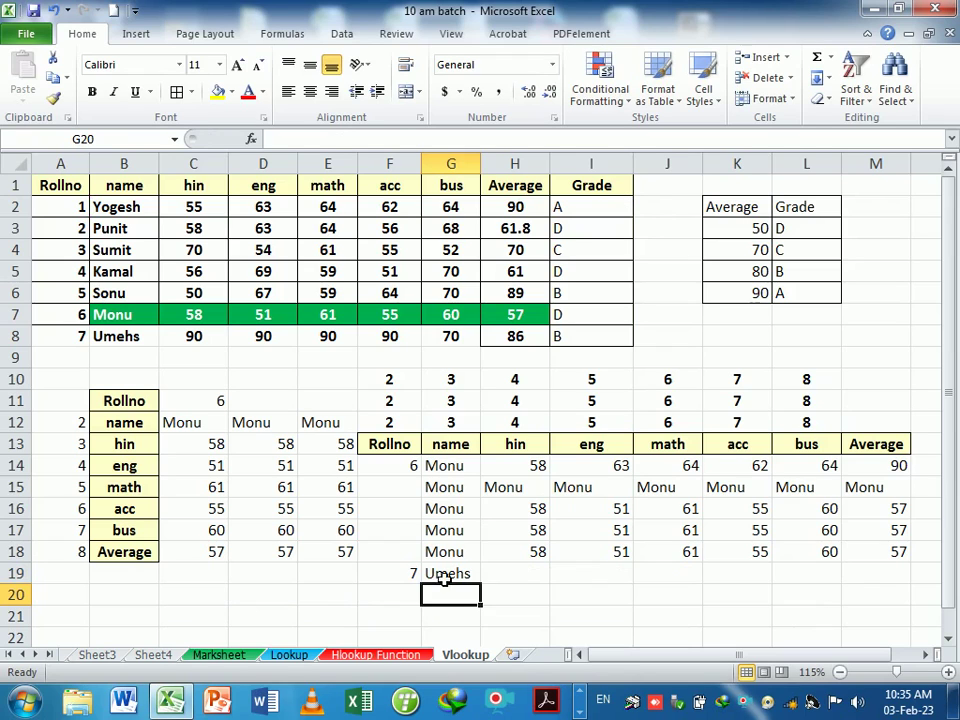
key(Up)
drag(488, 593, 789, 617)
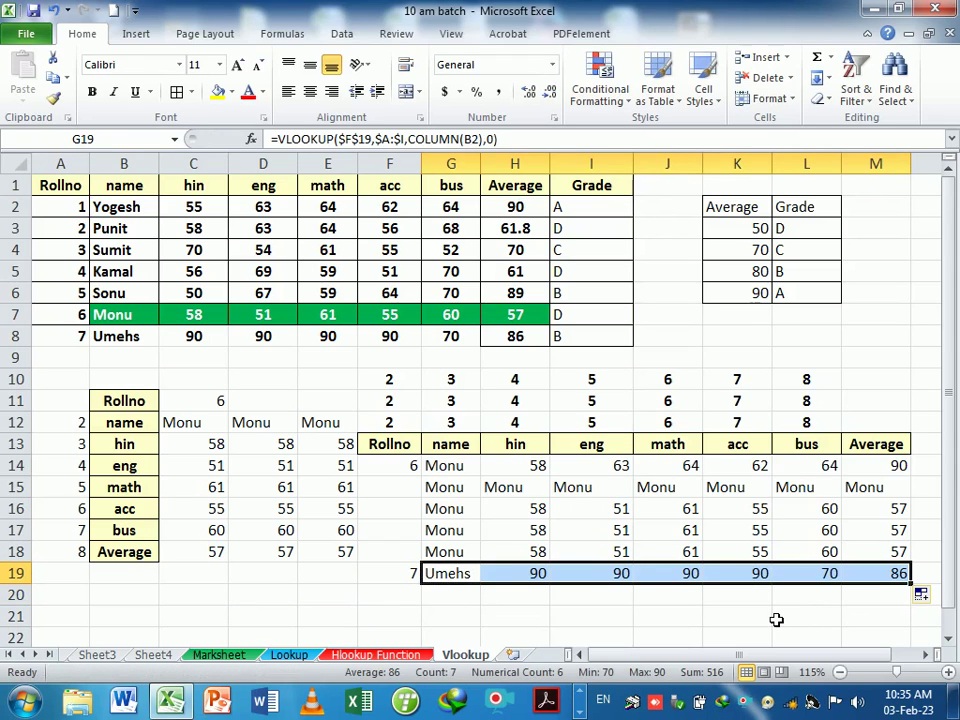
- Start row 9 with roll number 8, the student's name, hin mark 90 and eng mark 54
click(80, 364)
text(8)
key(Tab)
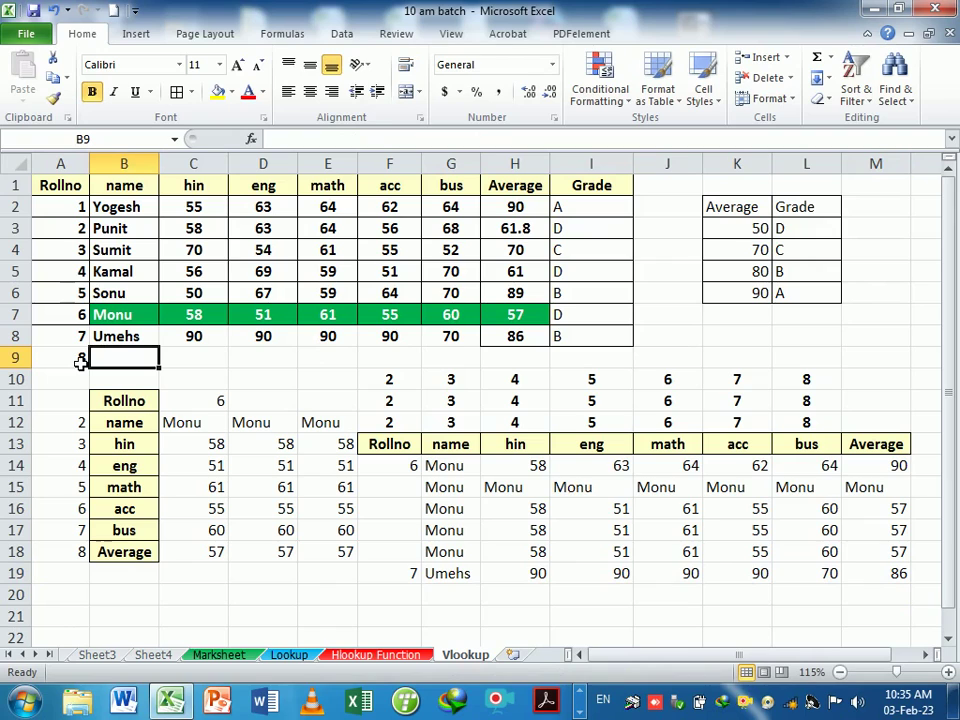
text(La)
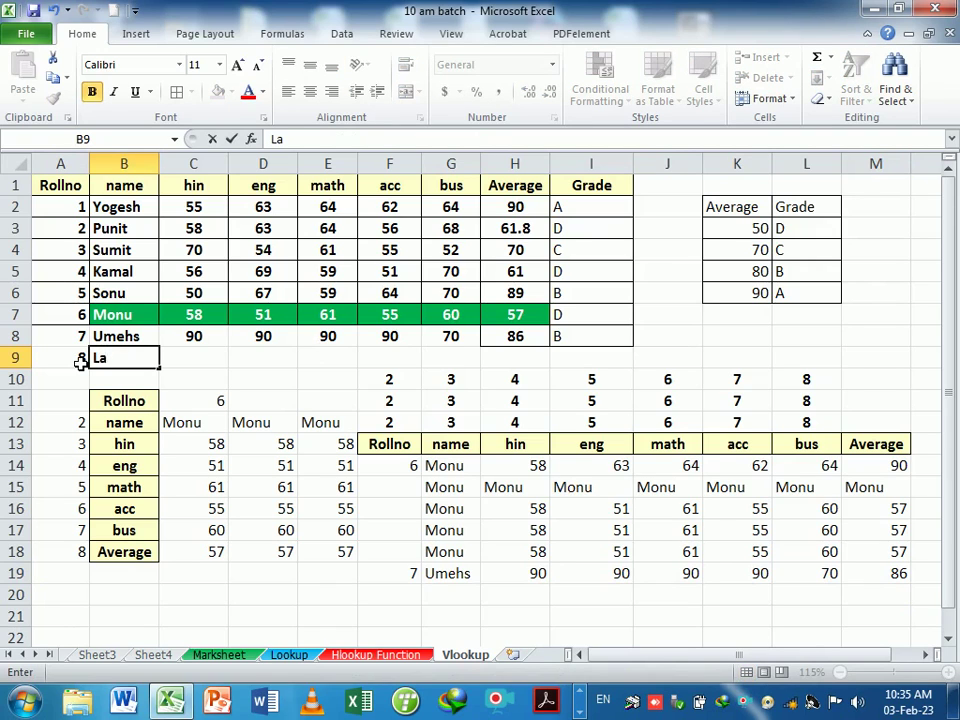
text(xam)
key(BackSpace)
text(man)
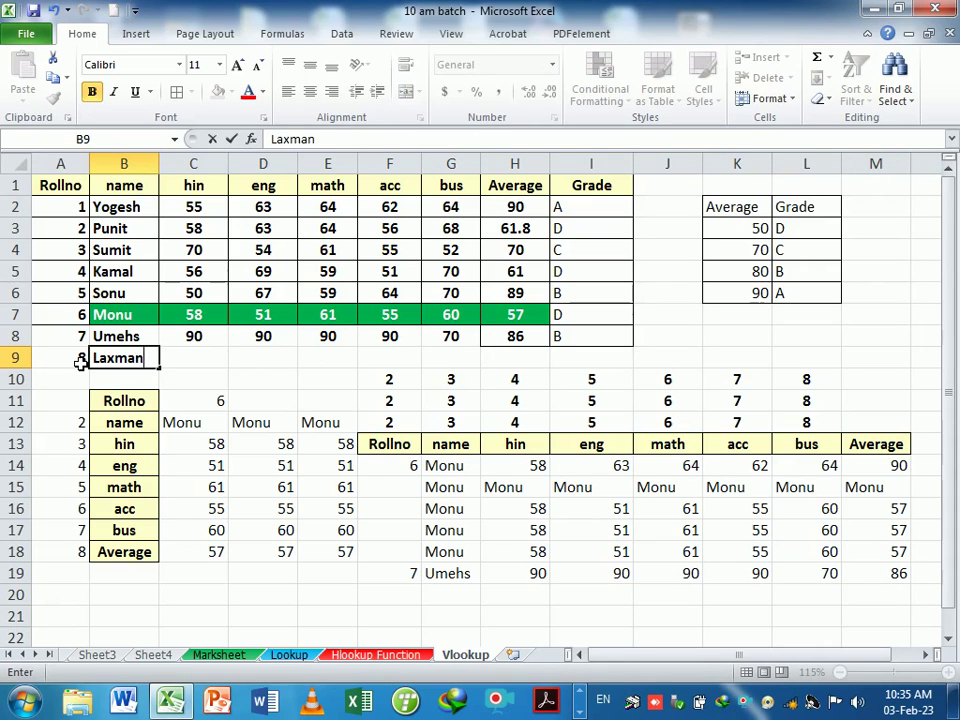
key(Tab)
text(90)
key(Tab)
text(7)
key(Tab)
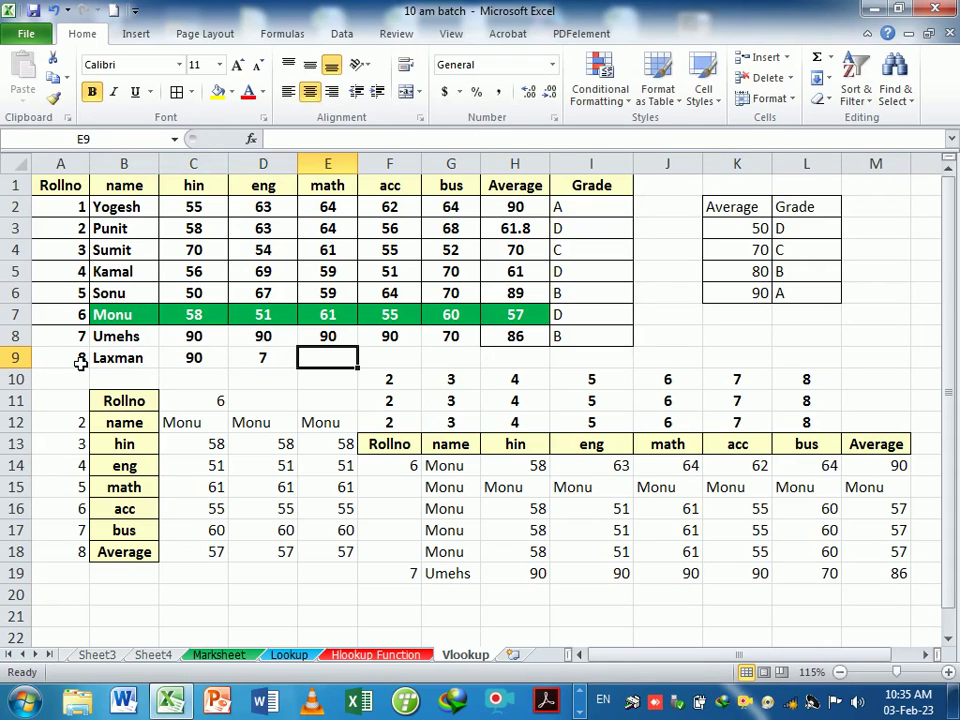
key(shift+Tab)
text(54)
key(Tab)
- Enter math 56, acc 88, bus 85, then fill average and grade down to row 9
text(56)
key(Tab)
text(889)
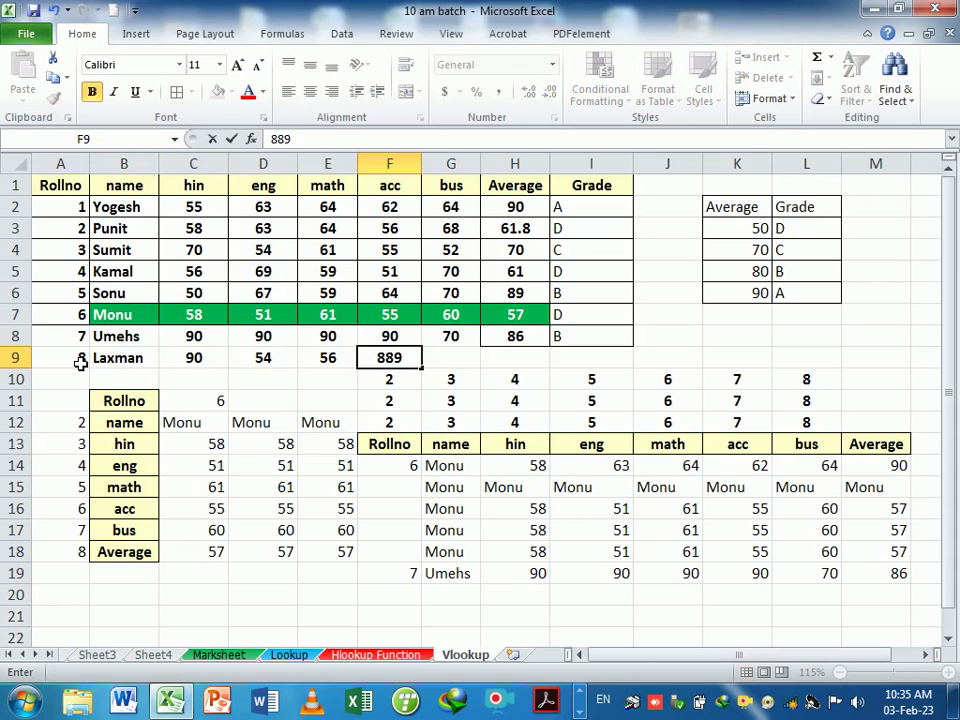
key(BackSpace)
key(Tab)
text(85)
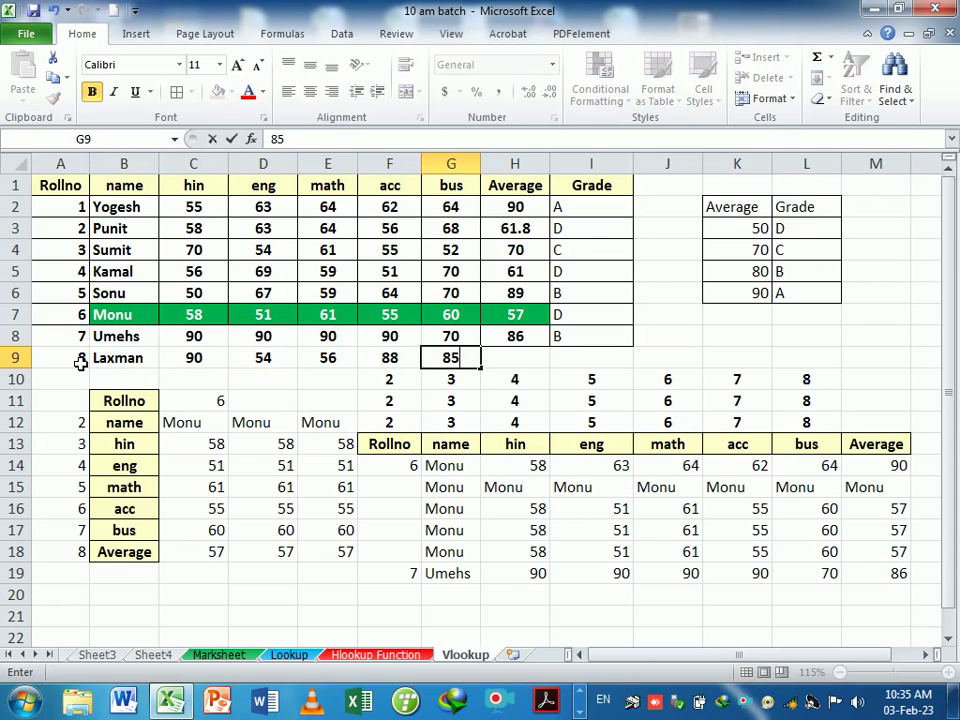
key(Tab)
text(65)
key(Tab)
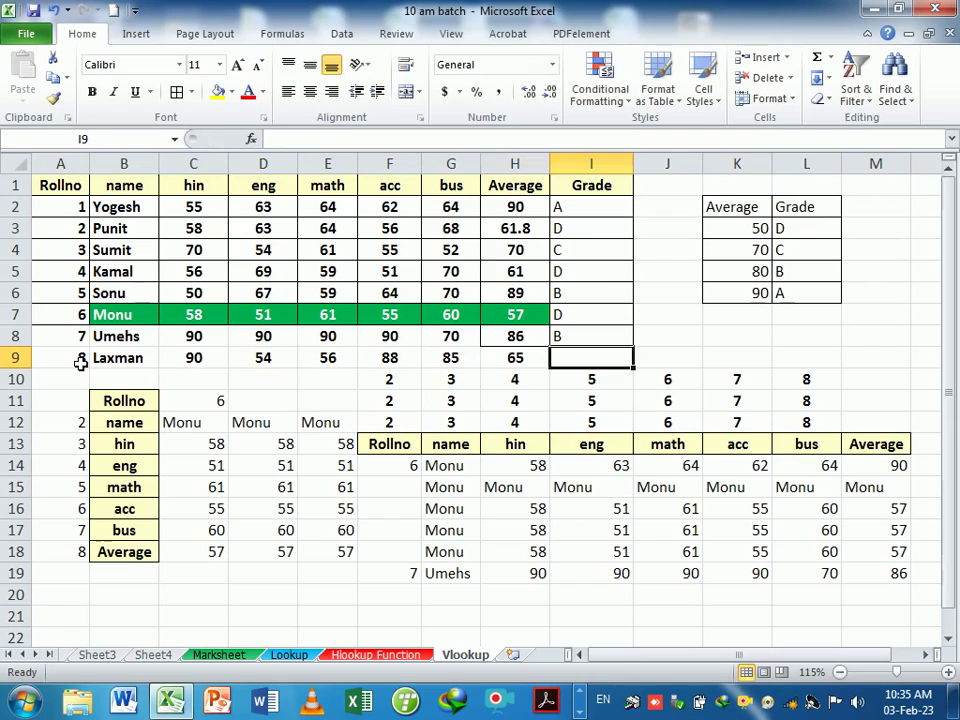
mouse_move(514, 336)
mouse_down()
mouse_move(589, 345)
mouse_move(637, 367)
mouse_up()
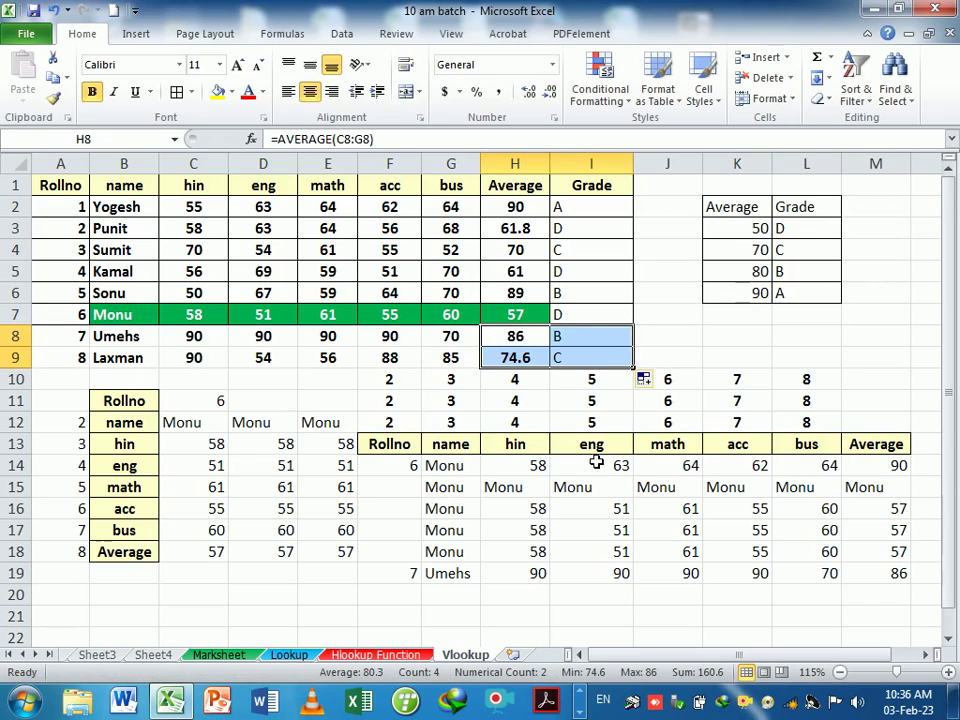
- Set row 19's roll number to 8 and the upper lookup card's roll number to 7
click(397, 582)
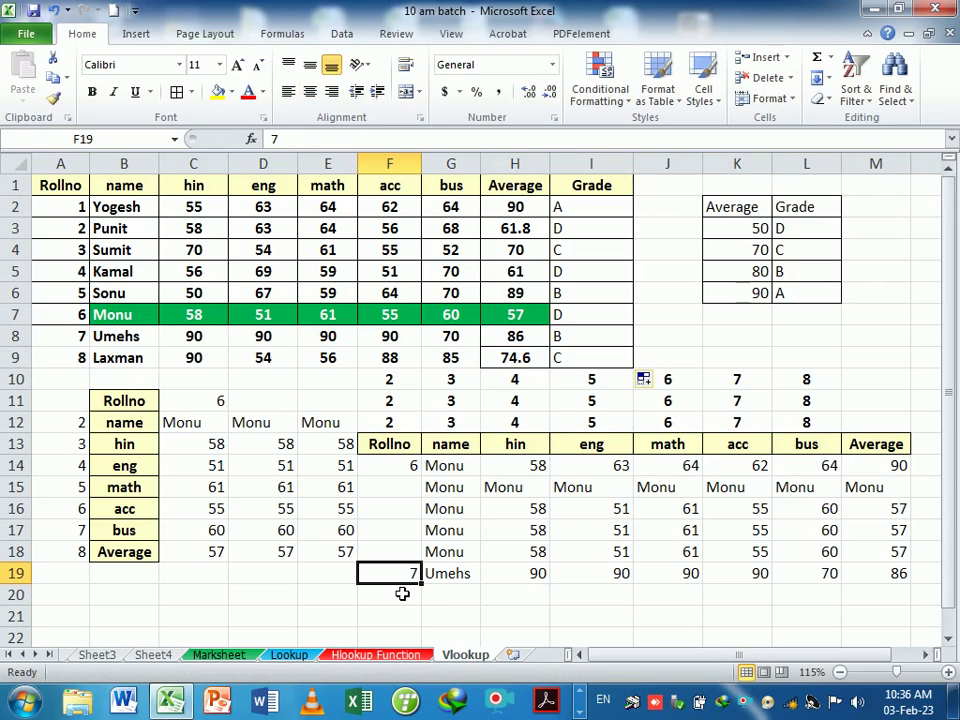
text(8)
key(Return)
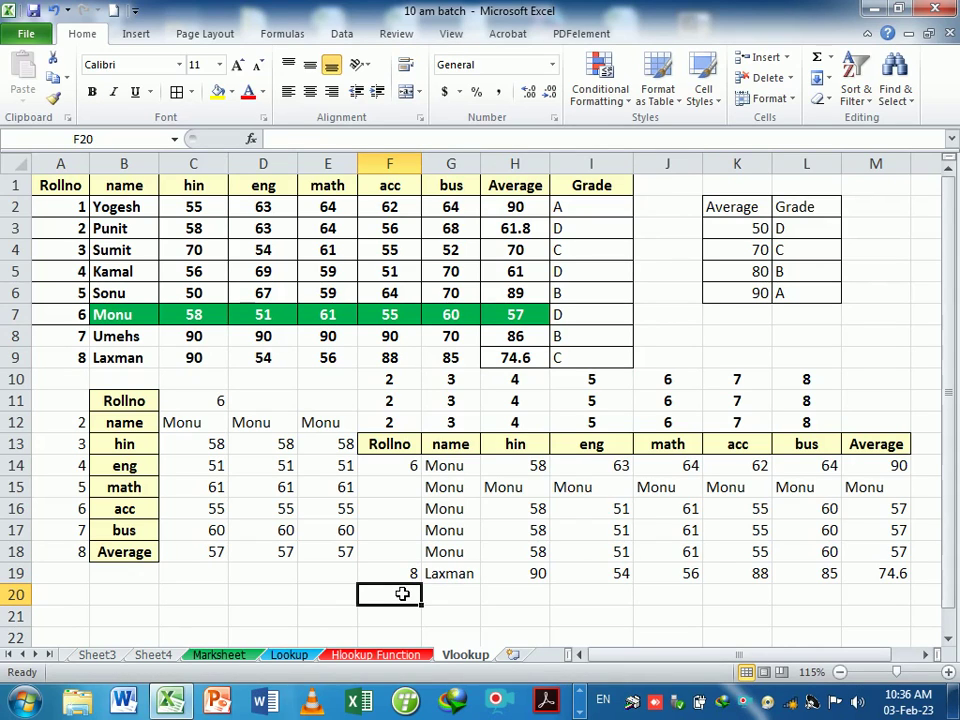
click(410, 472)
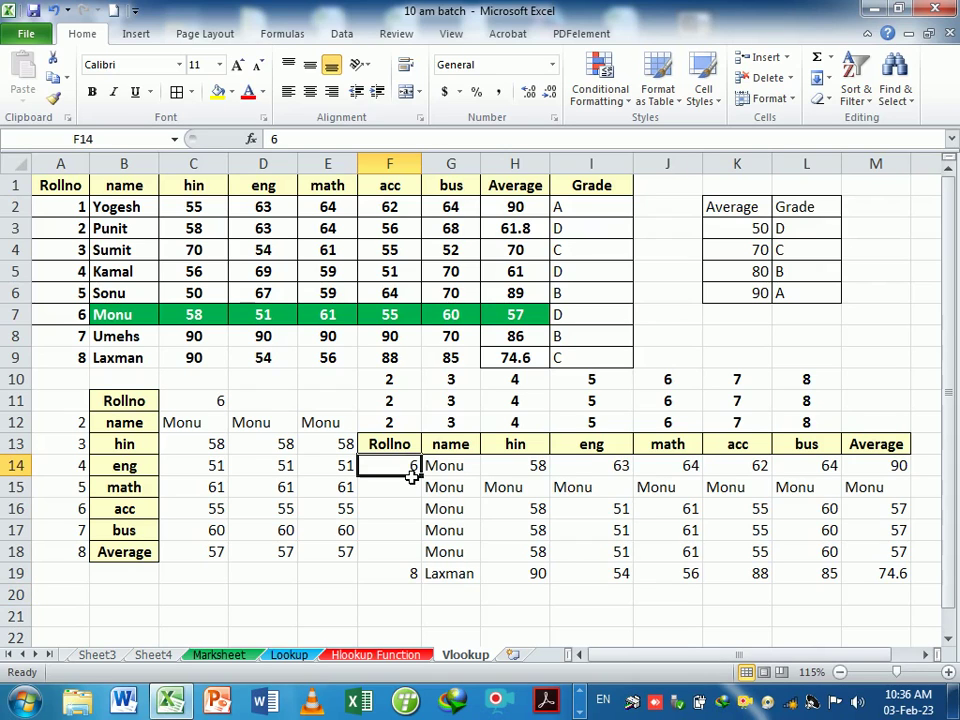
text(7)
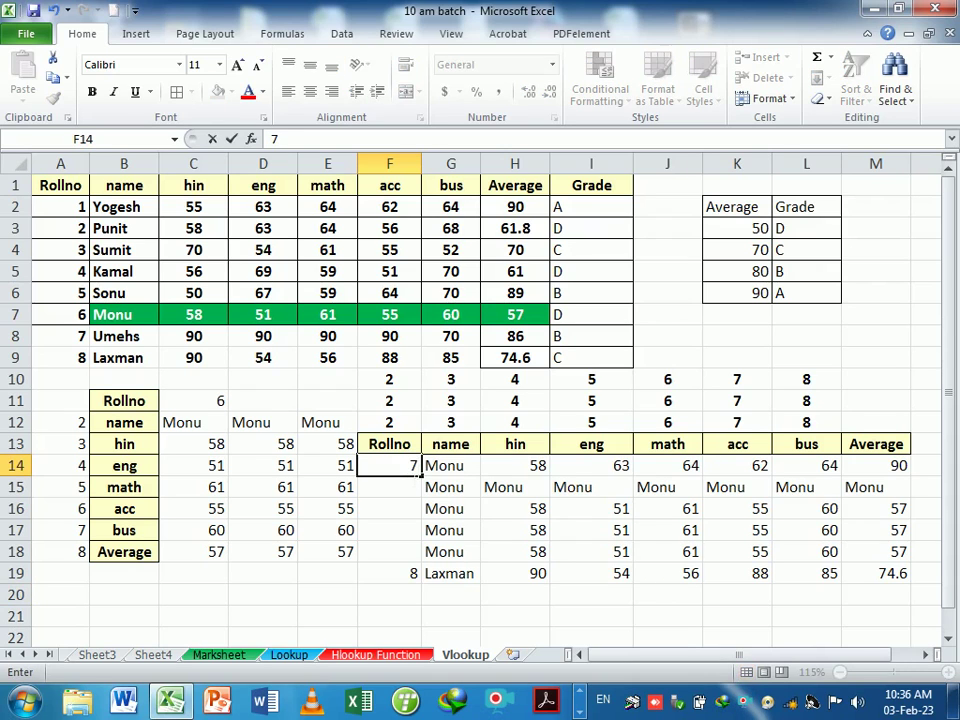
key(Return)
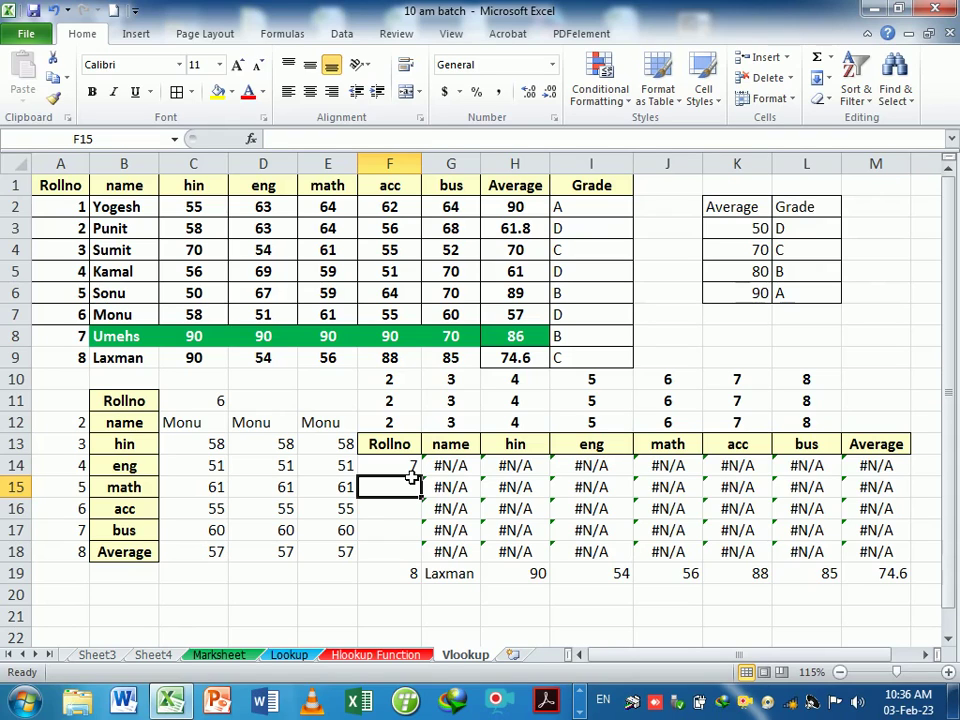
- Inspect and recommit G19's VLOOKUP formula, confirming it returns the new student's marks and 74.6 average
click(403, 577)
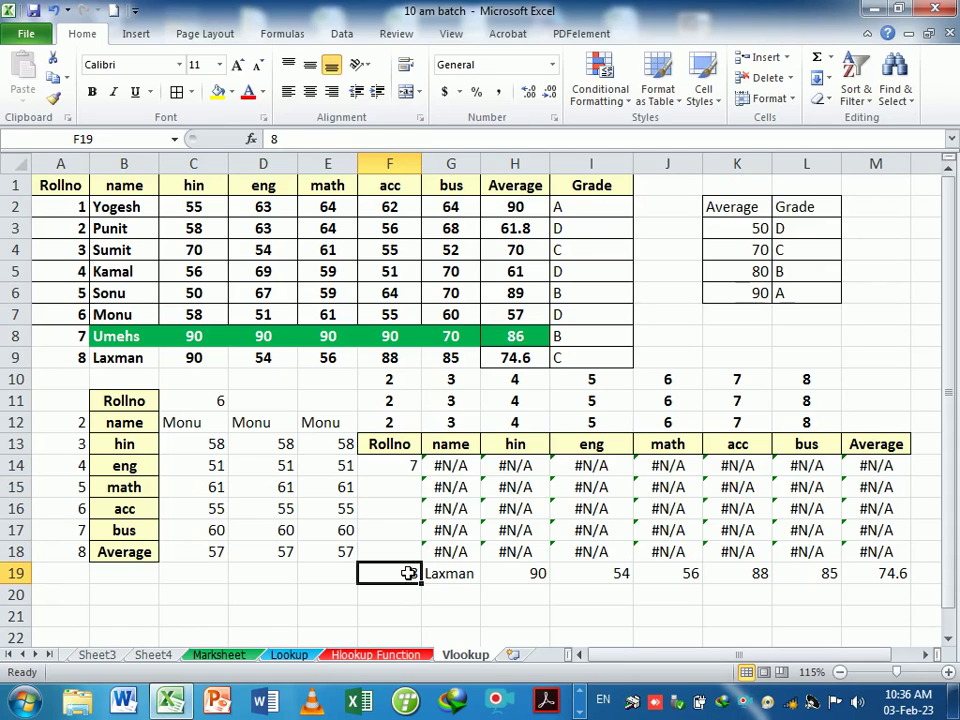
click(470, 582)
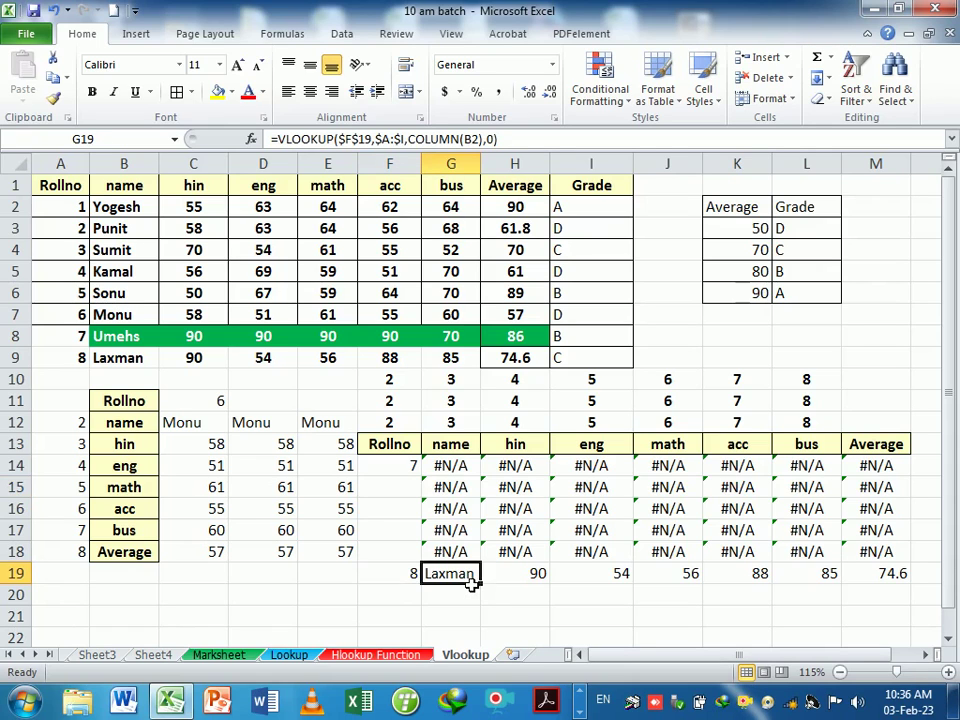
double_click(470, 582)
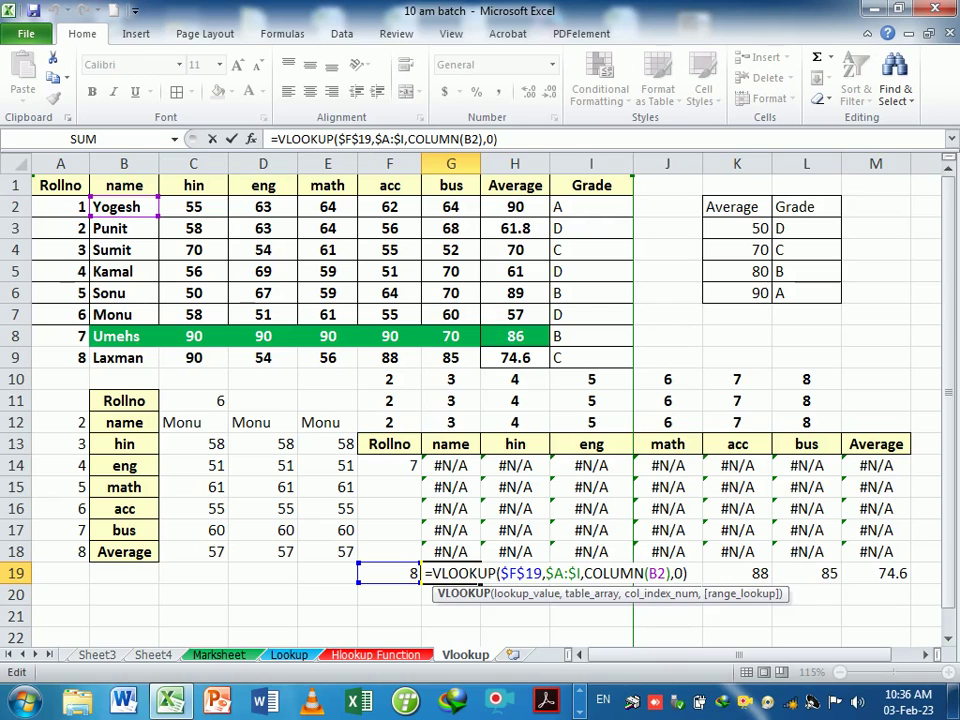
click(688, 573)
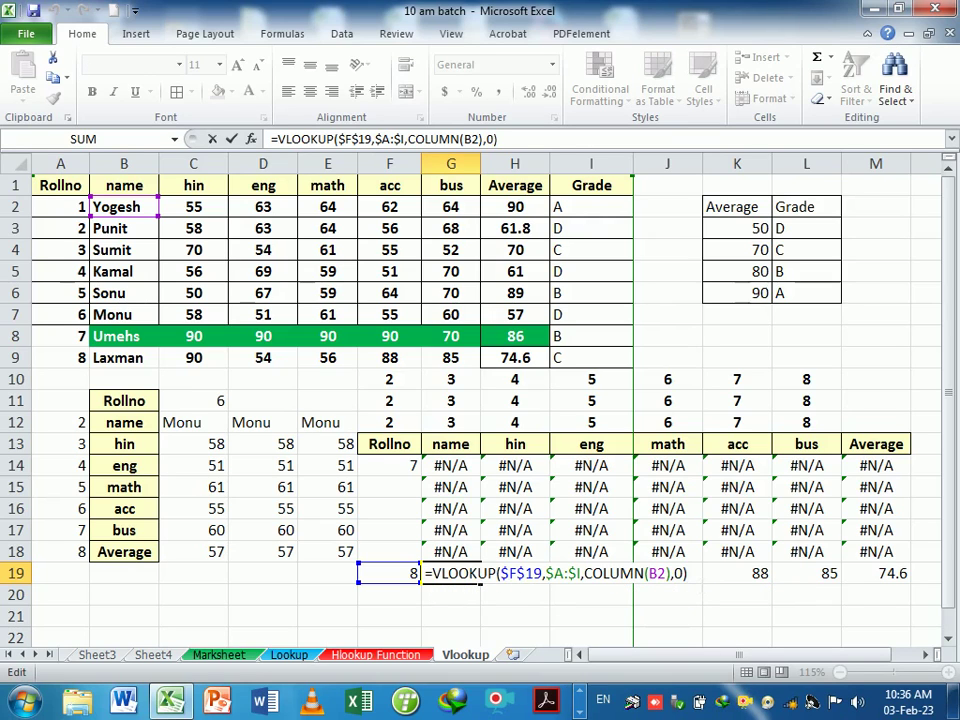
key(Return)
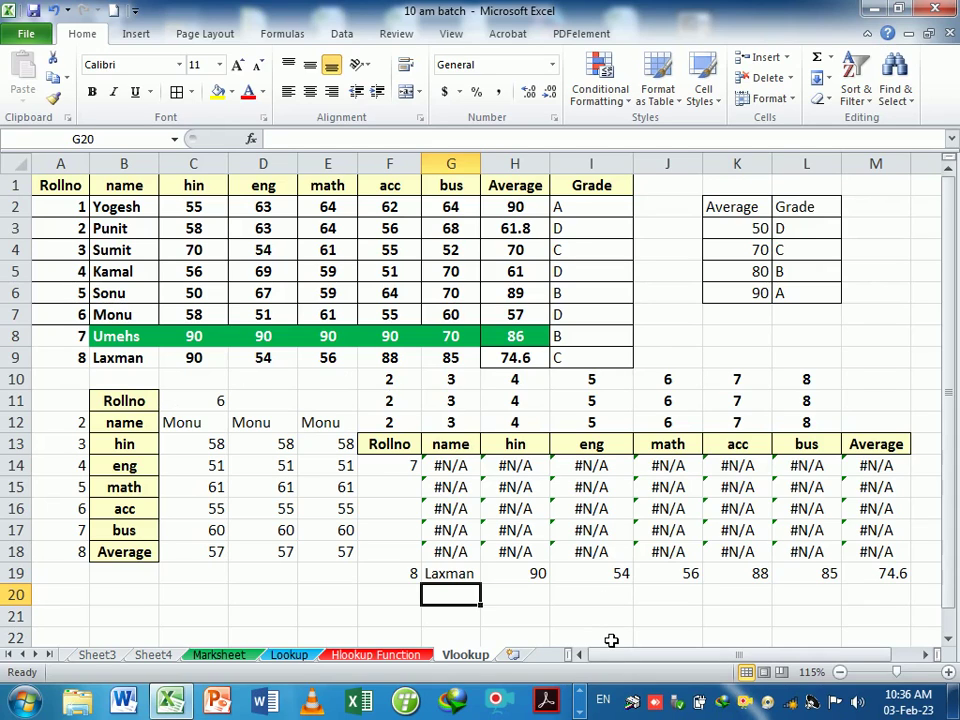
click(411, 577)
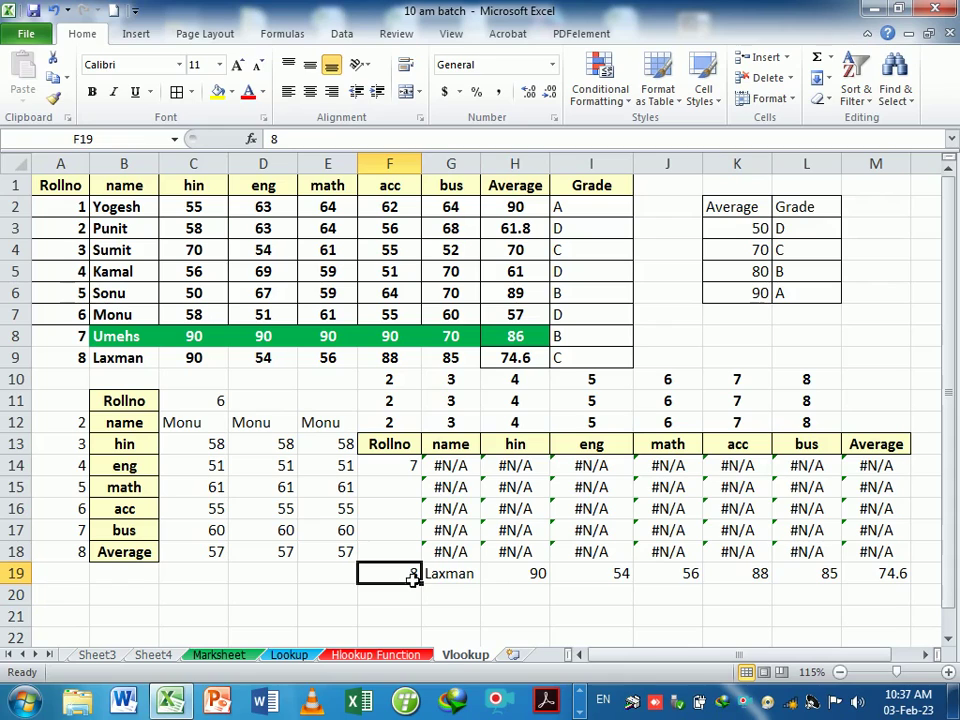
click(517, 619)
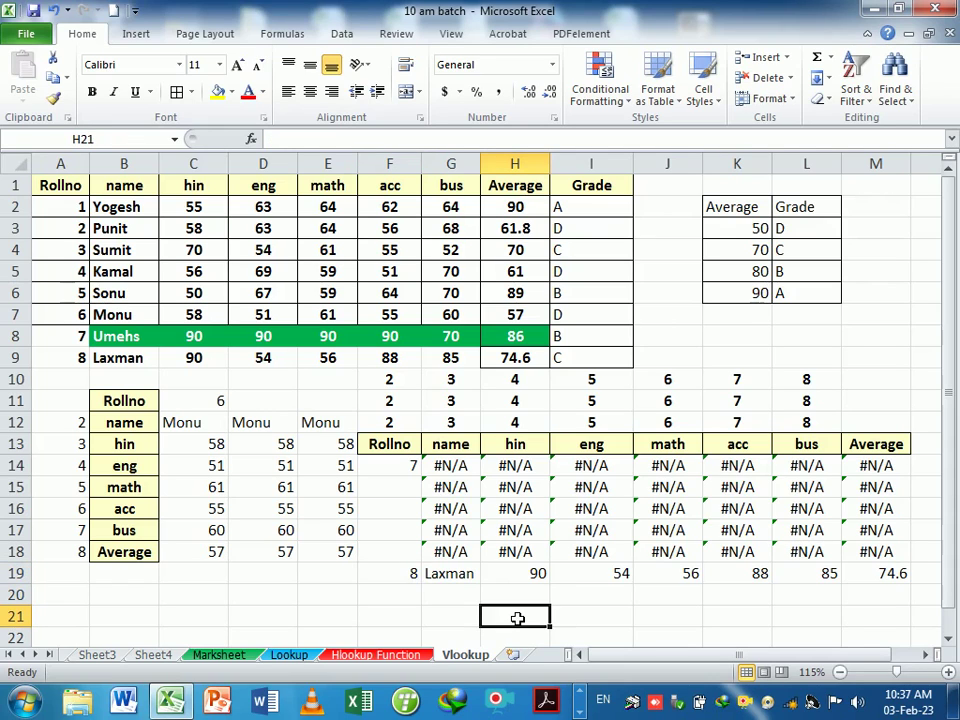